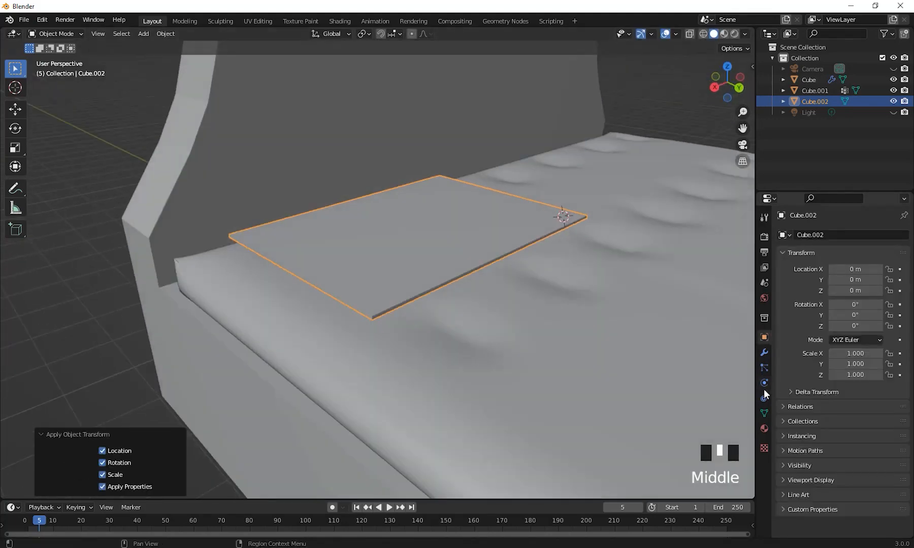
Add collision physics to the mattress
left_click(307, 195)
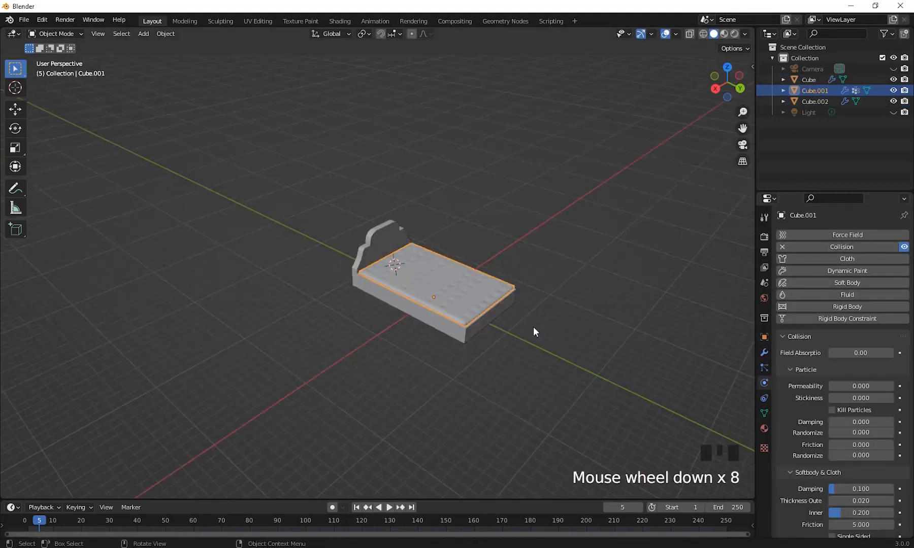
middle_click_drag(533, 327, 490, 339, "shift")
scroll(854, 299, "down", 10)
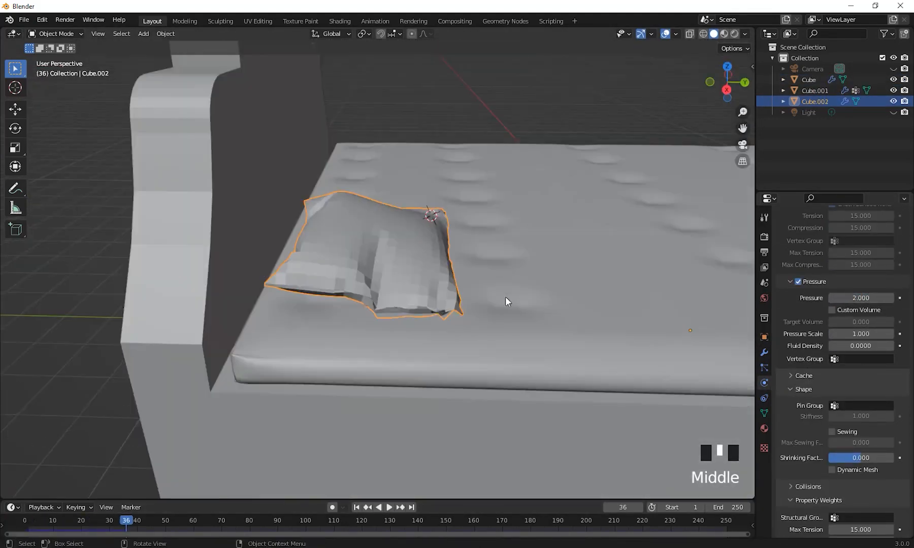
Reposition the flat pillow over the mattress and simulate its cloth with 10 quality steps and a pressure of 2
middle_click_drag(505, 301, 424, 356)
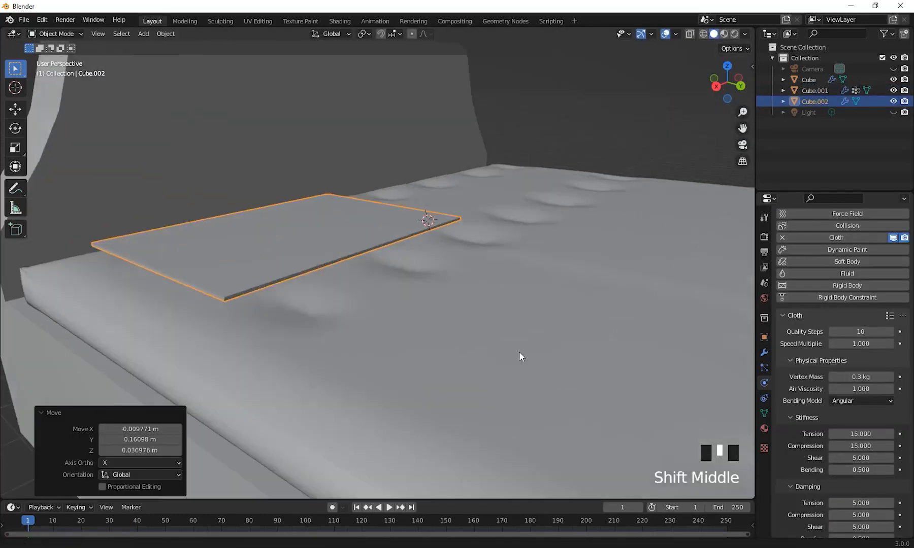
scroll(812, 441, "down", 14)
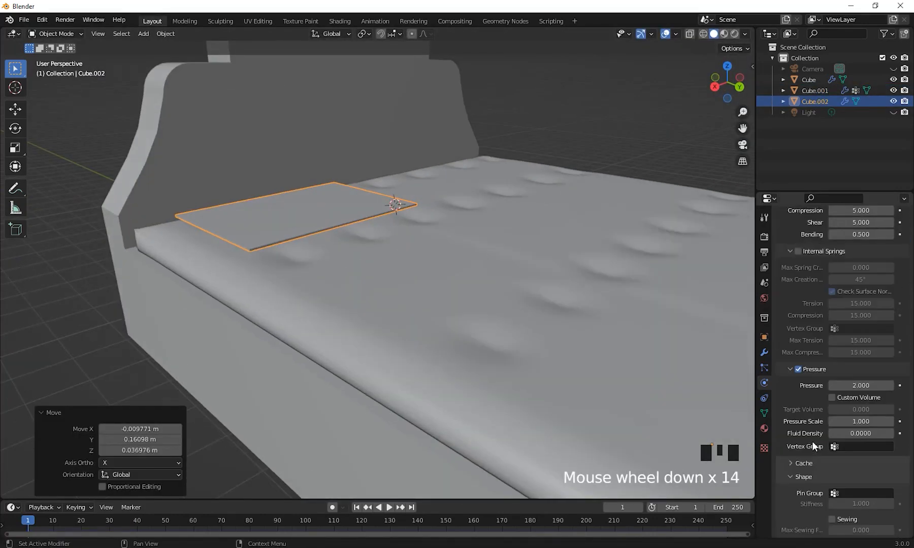
scroll(817, 345, "up", 16)
left_click(849, 386)
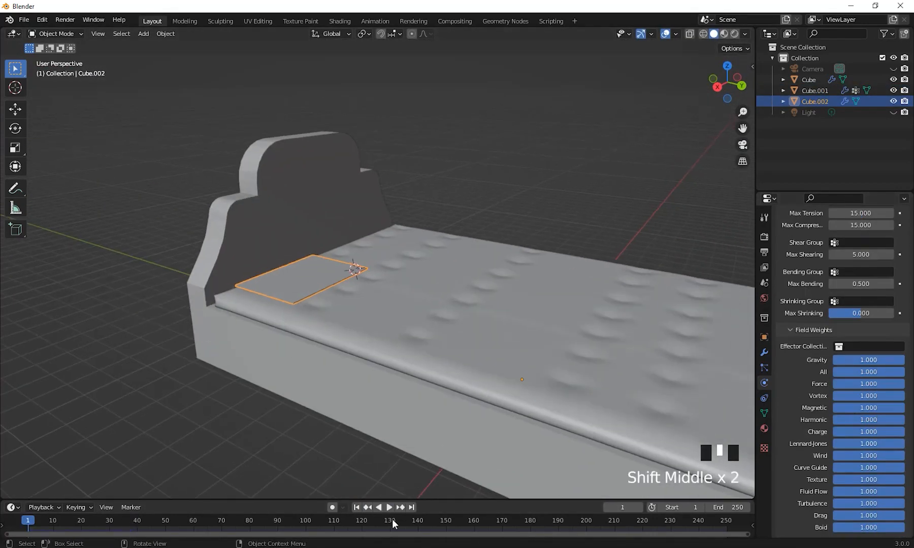
middle_click_drag(392, 325, 366, 284)
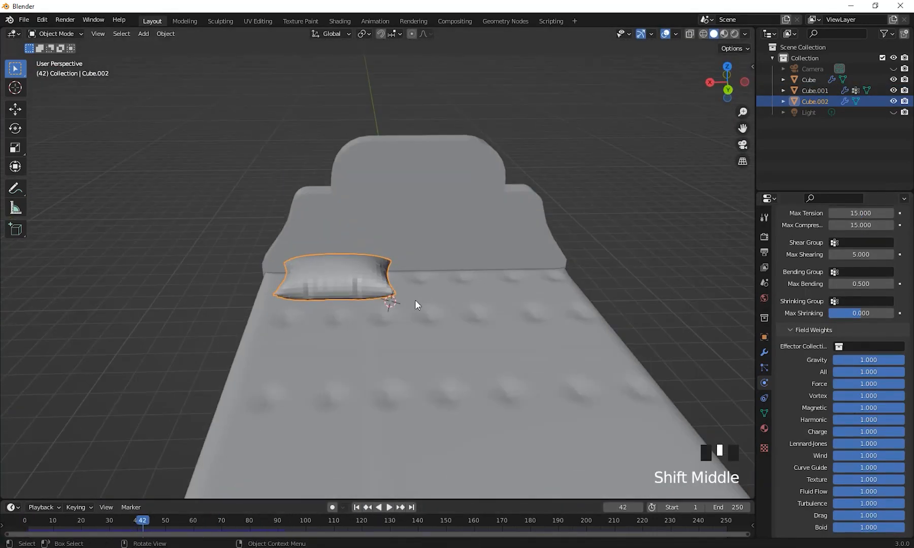
Shade the inflated pillow smooth and convert it to a mesh
right_click(320, 326)
scroll(359, 402, "up", 2)
left_click(165, 33)
left_click(181, 331)
left_click(284, 341)
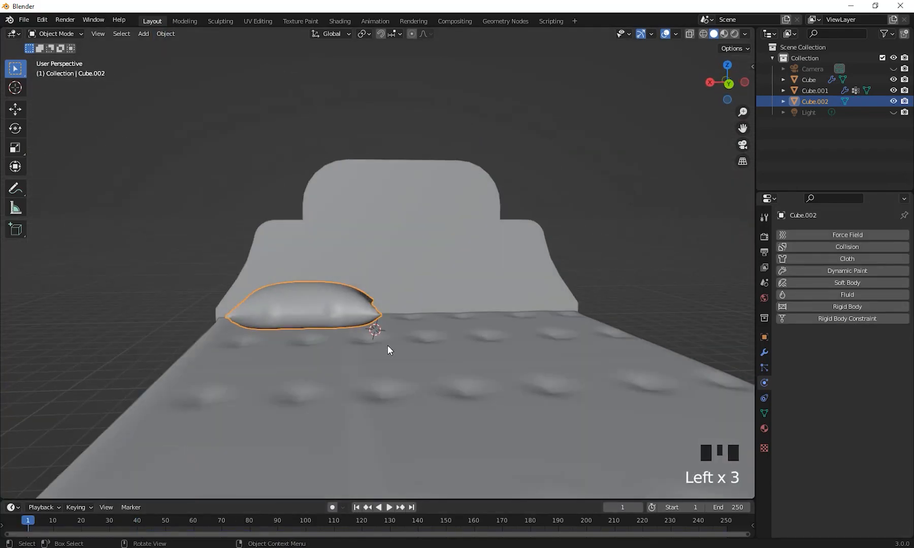
Duplicate the pillow and place the copy beside the first one in front of the headboard
middle_click_drag(388, 346, 411, 349)
key("shift+d")
middle_click_drag(513, 392, 352, 260)
scroll(506, 316, "up", 1)
Add a 2 m plane, enlarge it to overhang the bed's sides and raise it about 2.07 m above the mattress
left_click(375, 345, "alt+shift")
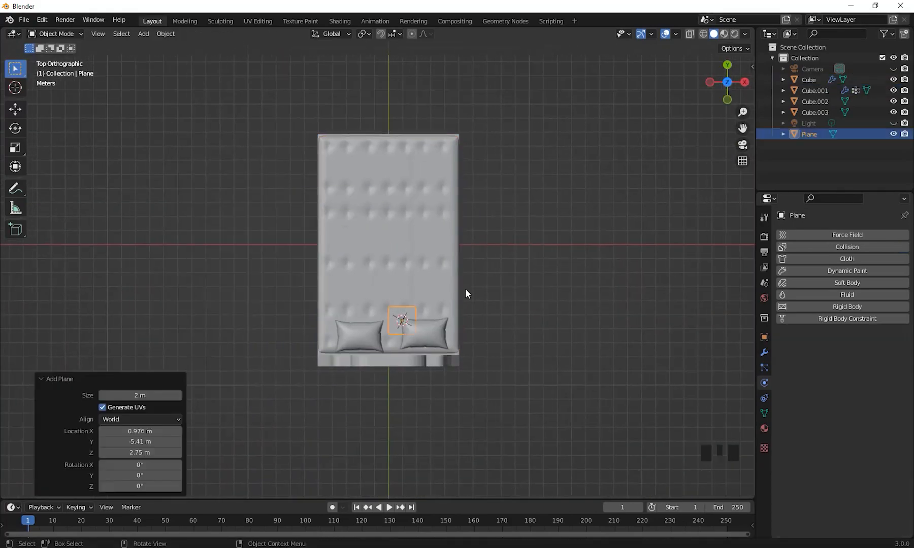
key("s")
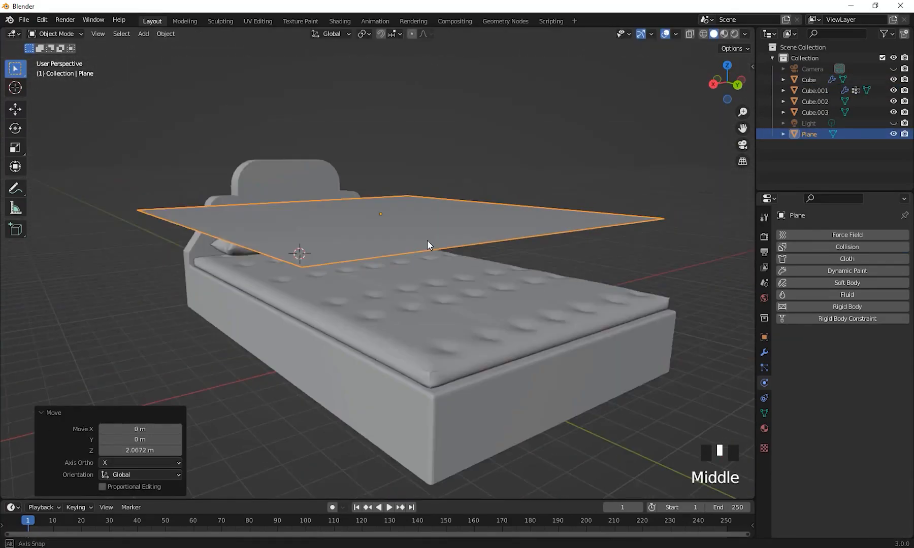
middle_click_drag(427, 241, 544, 276)
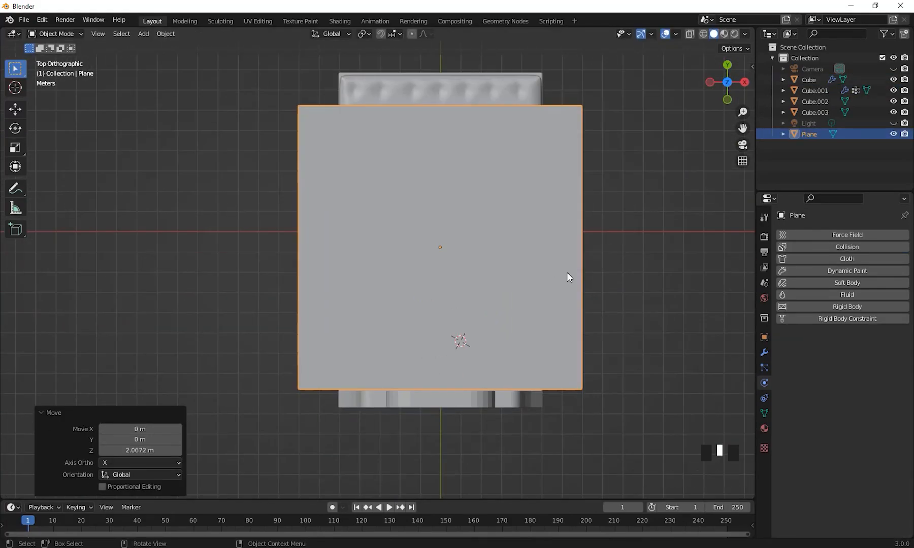
key("g")
middle_click_drag(590, 367, 536, 258)
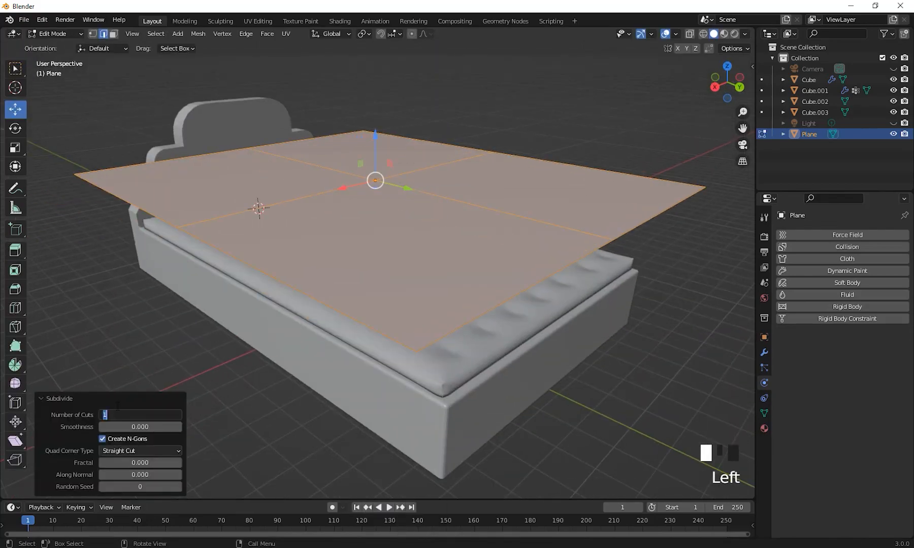
Apply all transforms to the subdivided plane and give it cloth physics
key("ctrl+a")
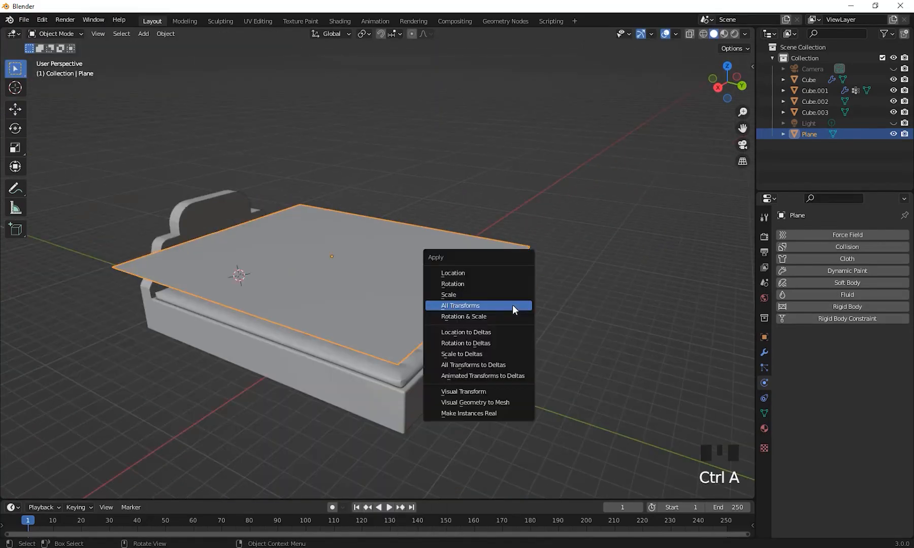
left_click(513, 305)
middle_click_drag(513, 305, 580, 304, "shift")
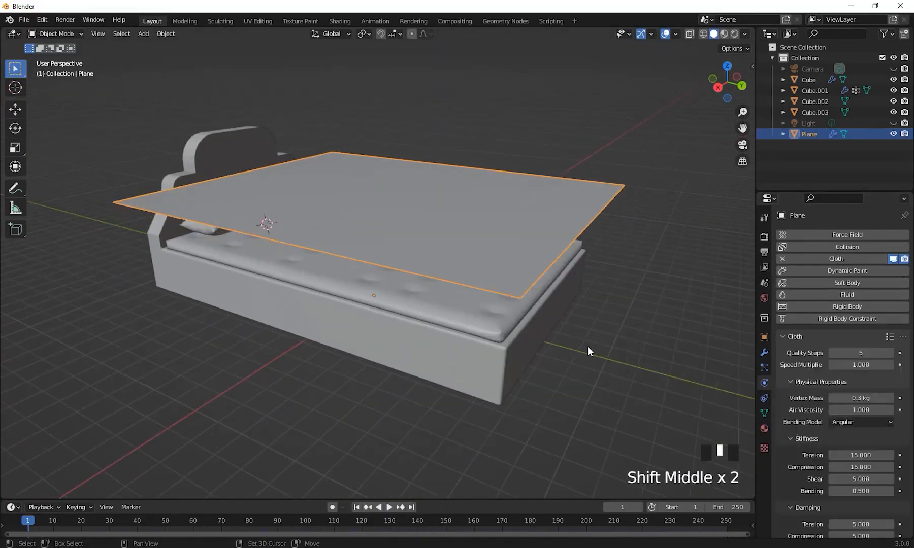
Add collision physics to both pillows and simulate the cloth plane draping over the bed
left_click(389, 508)
middle_click_drag(527, 401, 367, 225, "shift")
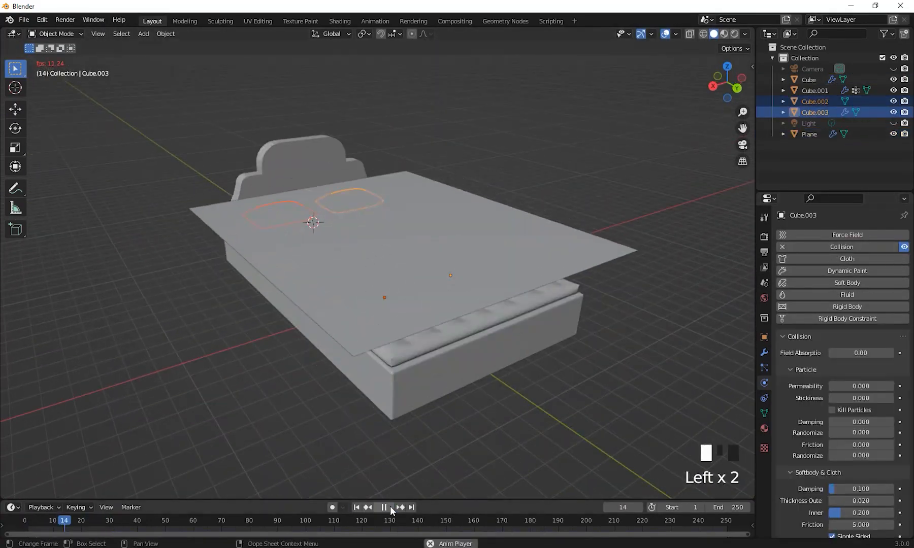
right_click(452, 218)
left_click(452, 218)
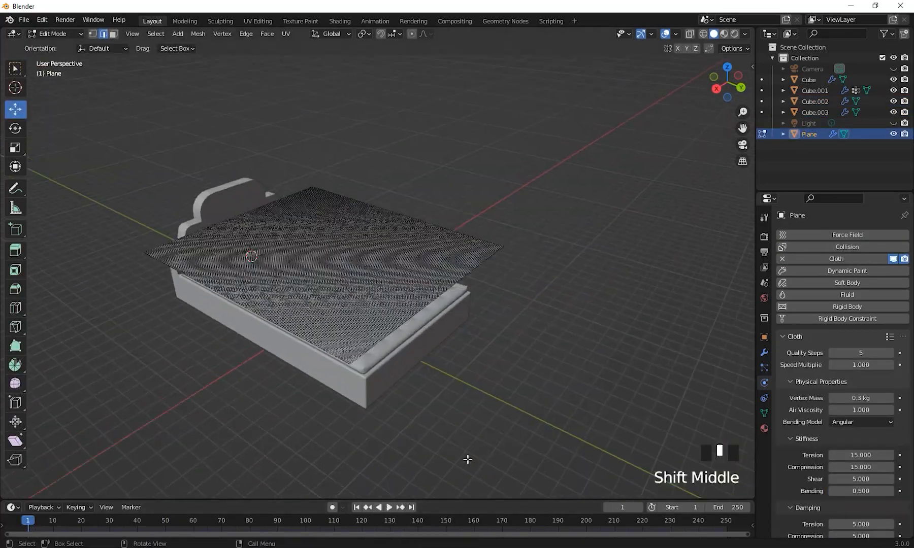
left_click(390, 506)
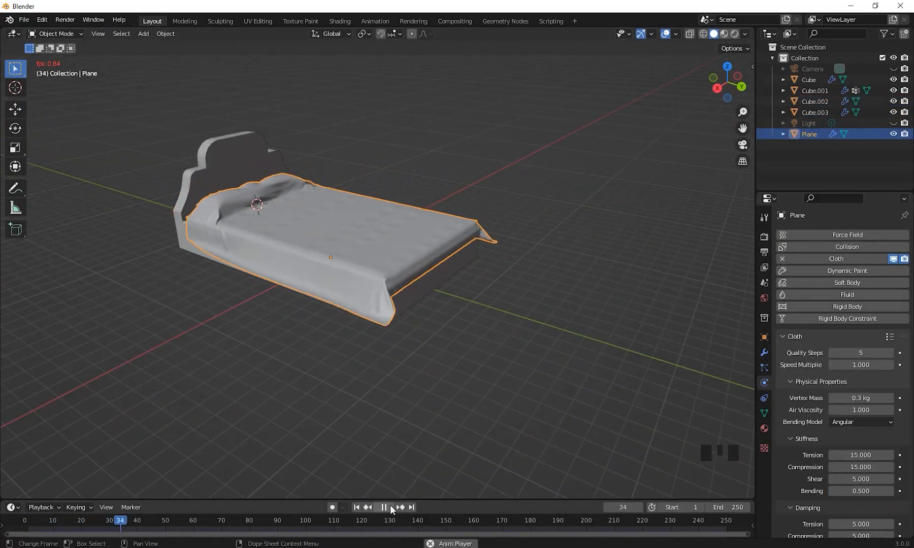
left_click(535, 239)
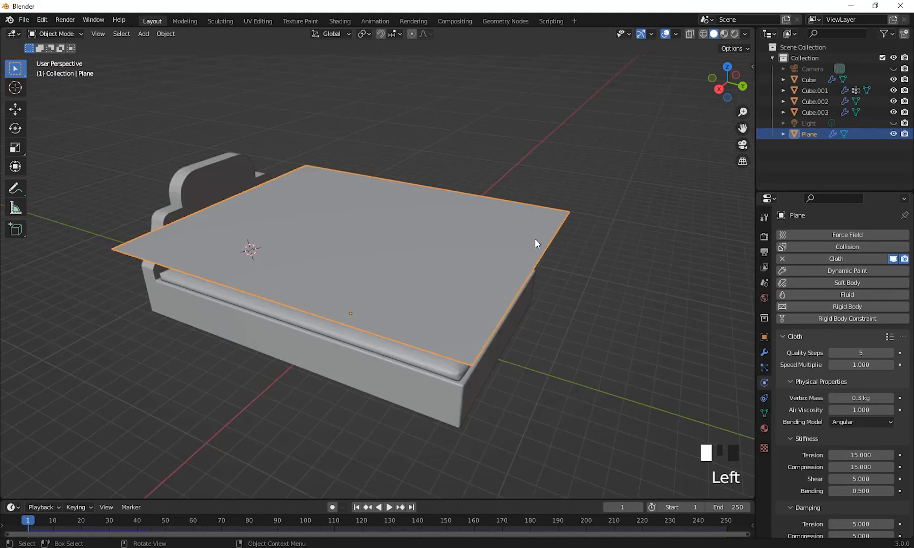
Enable self collisions in the plane's cloth settings
middle_click_drag(535, 238, 466, 213, "shift")
scroll(798, 378, "down", 20)
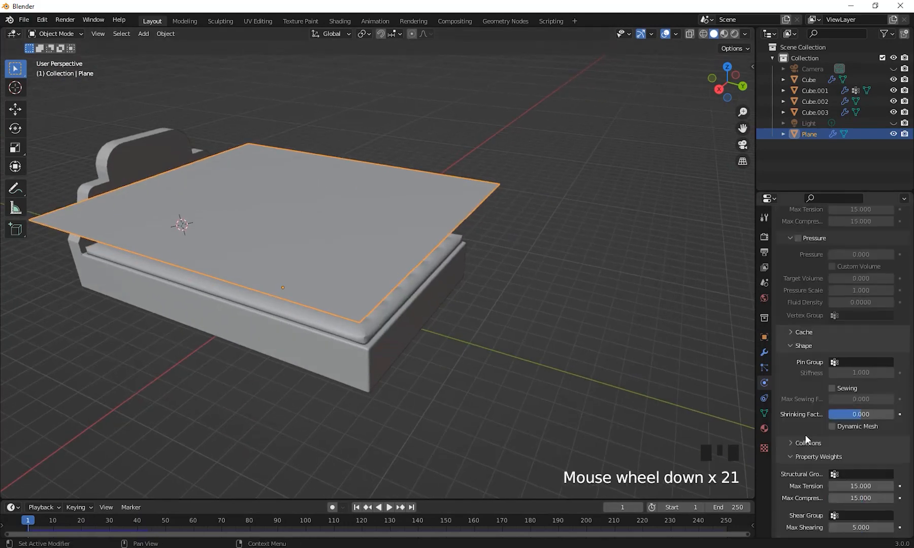
scroll(798, 378, "up", 20)
left_click_drag(835, 192, 835, 131)
scroll(807, 371, "down", 13)
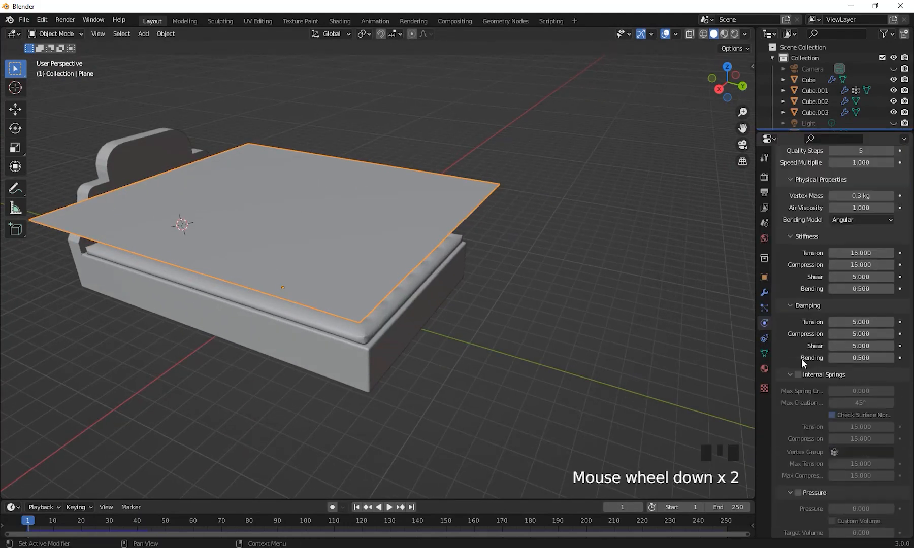
middle_click_drag(721, 388, 671, 396)
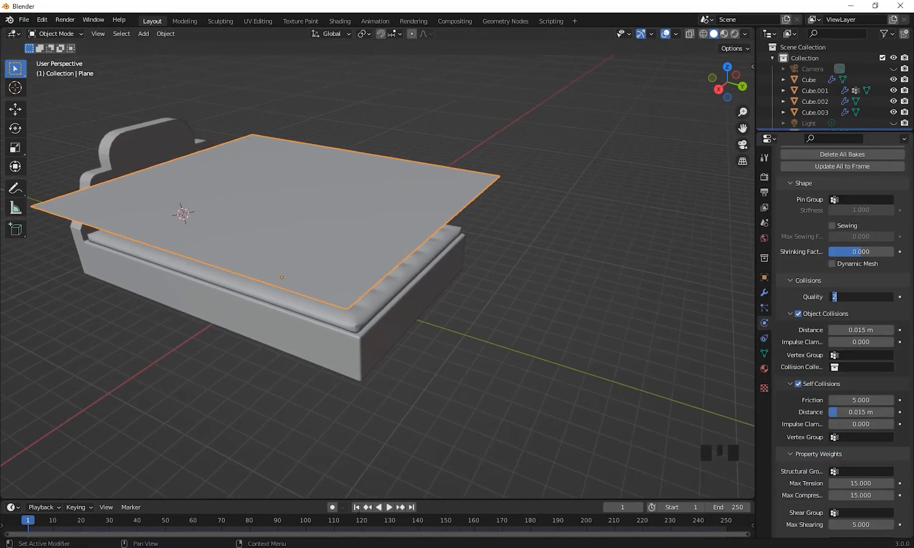
Run the cloth simulation with self collisions so the plane drapes over the mattress and pillows
key("space")
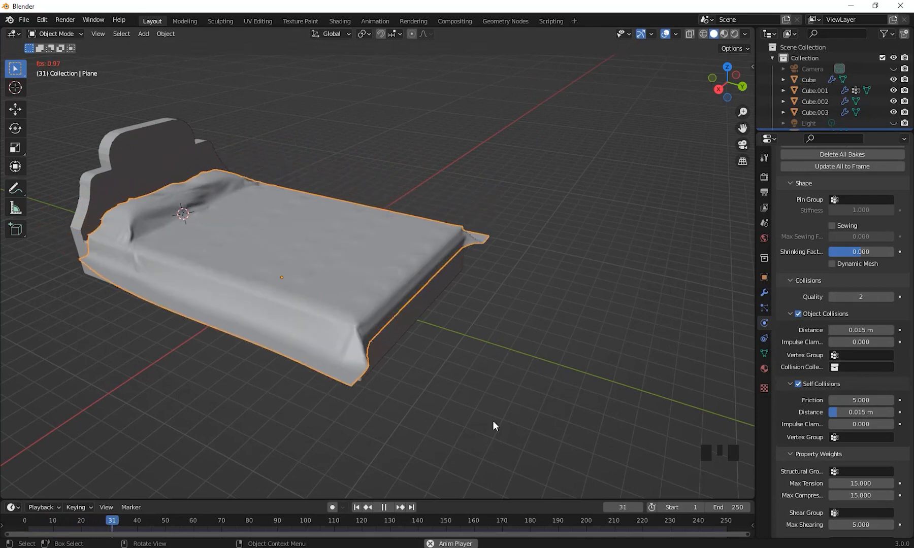
middle_click_drag(561, 274, 598, 235)
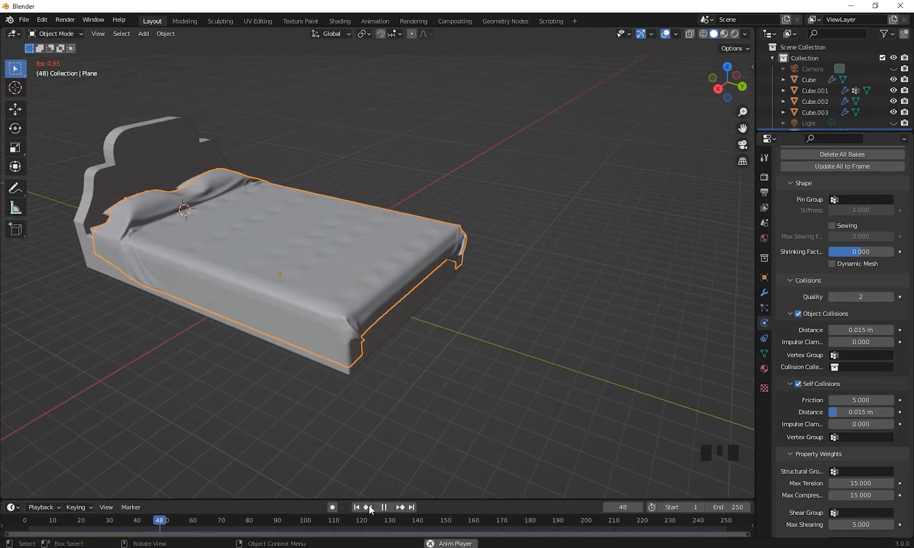
left_click(466, 447)
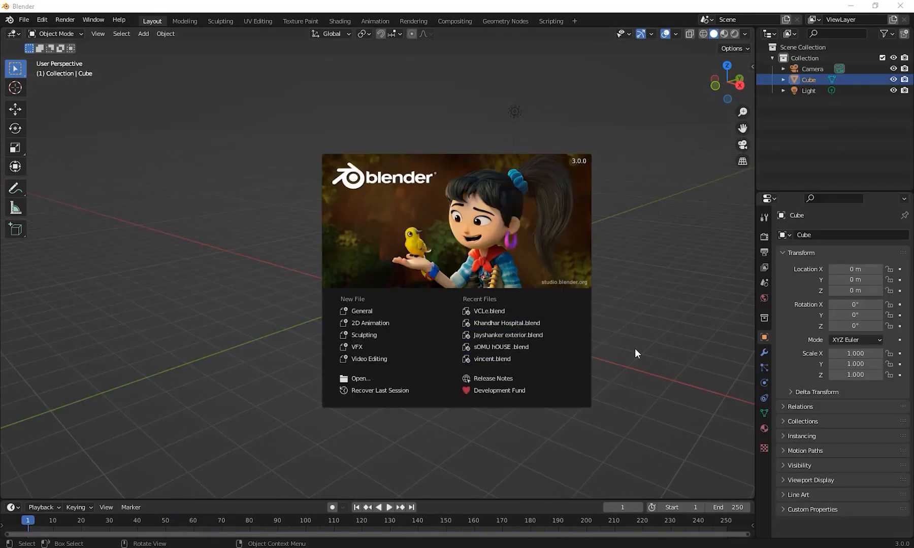
Close the splash screen and examine the default cube from several angles and distances
left_click(639, 348)
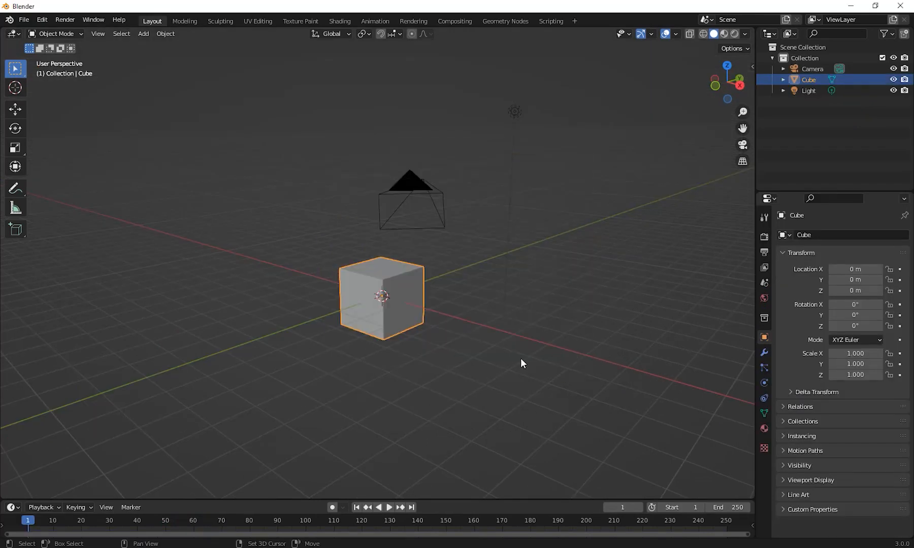
scroll(440, 344, "down", 2)
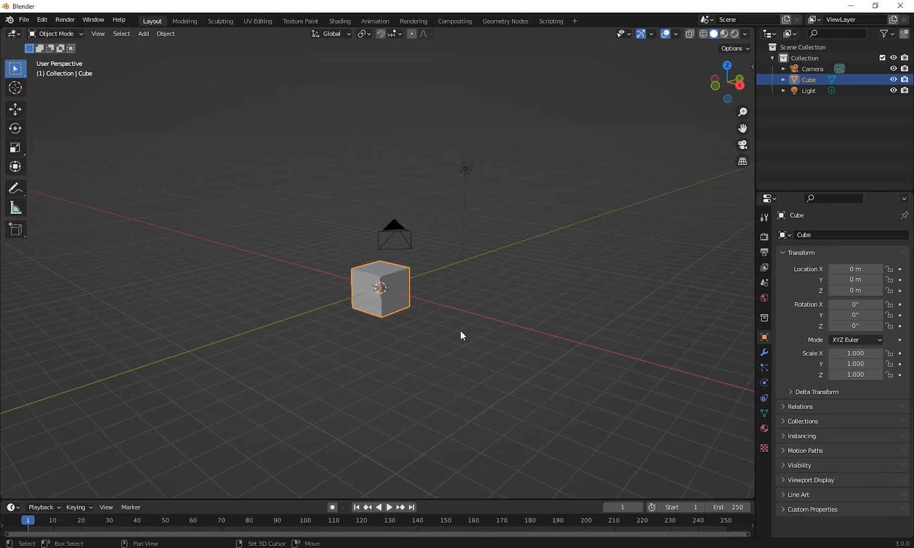
mouse_move(461, 335)
middle_mouse_down()
mouse_move(526, 360)
mouse_move(461, 349)
middle_mouse_up()
scroll(462, 349, "up", 4)
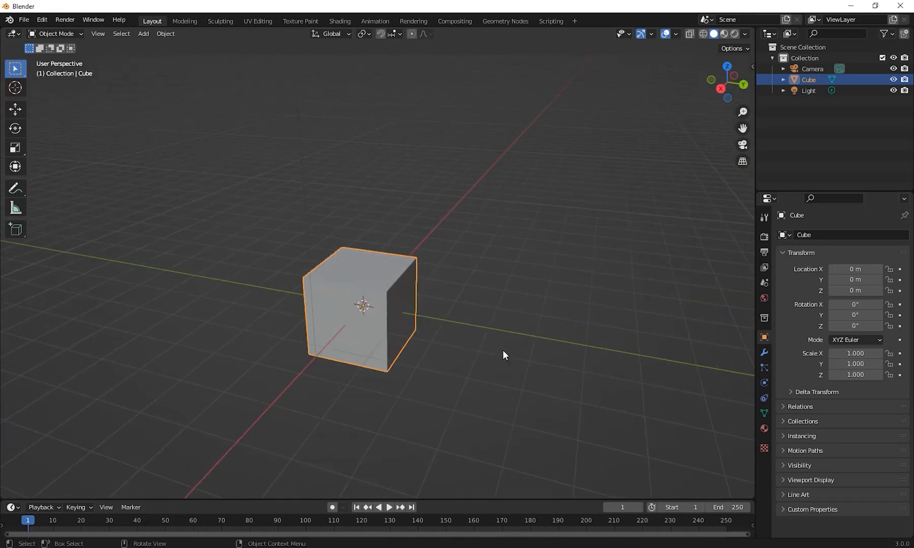
middle_click_drag(540, 350, 594, 397)
scroll(522, 352, "up", 2)
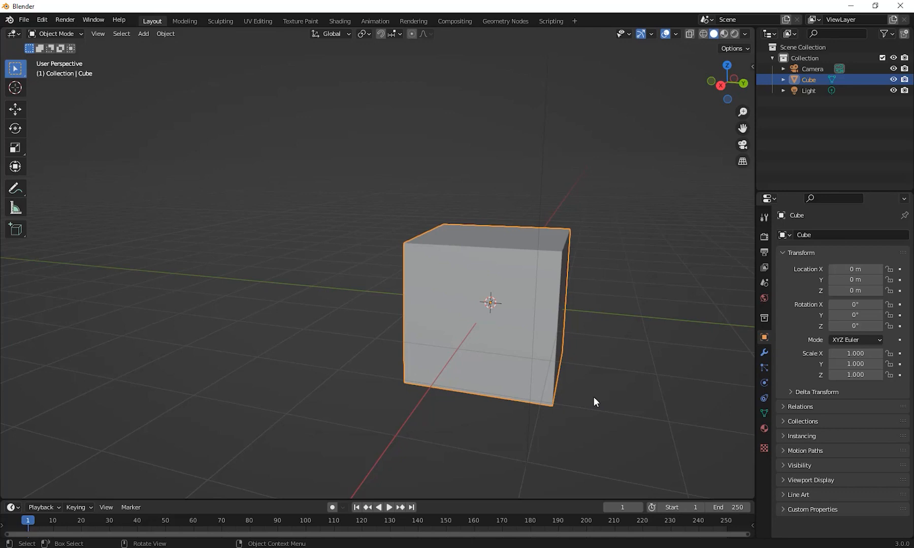
middle_click_drag(594, 396, 616, 390)
scroll(530, 384, "down", 5)
middle_click_drag(531, 383, 566, 384)
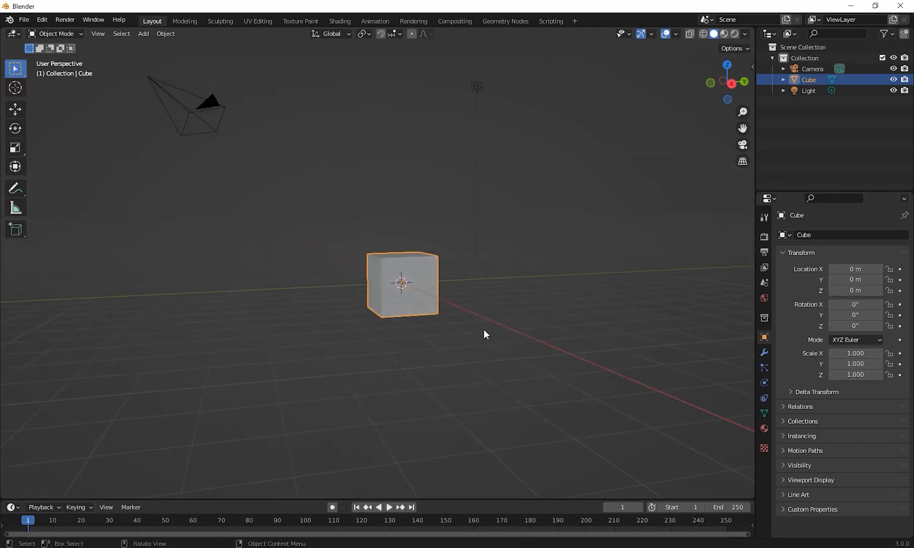
middle_click_drag(484, 330, 496, 349, "alt")
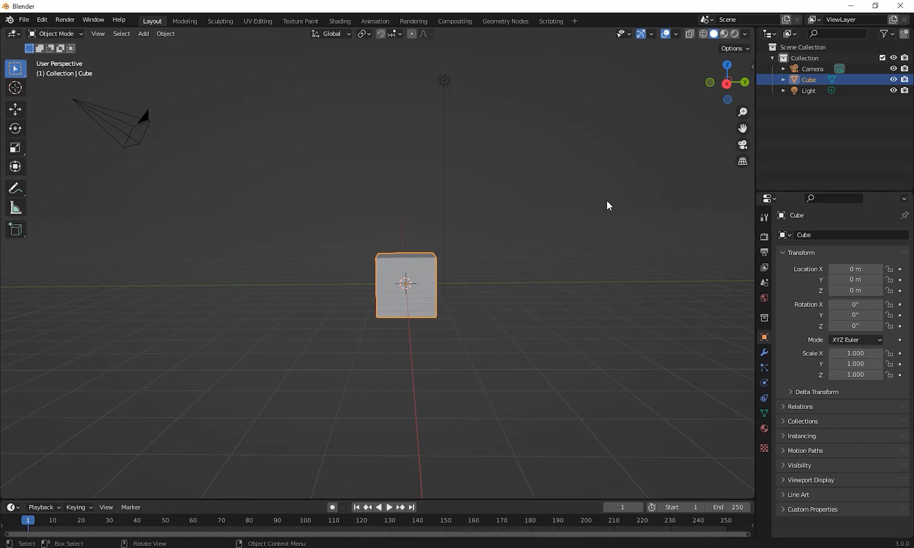
Start the Shortcut VUr display of pressed keys in the viewport
key("n")
left_click(747, 201)
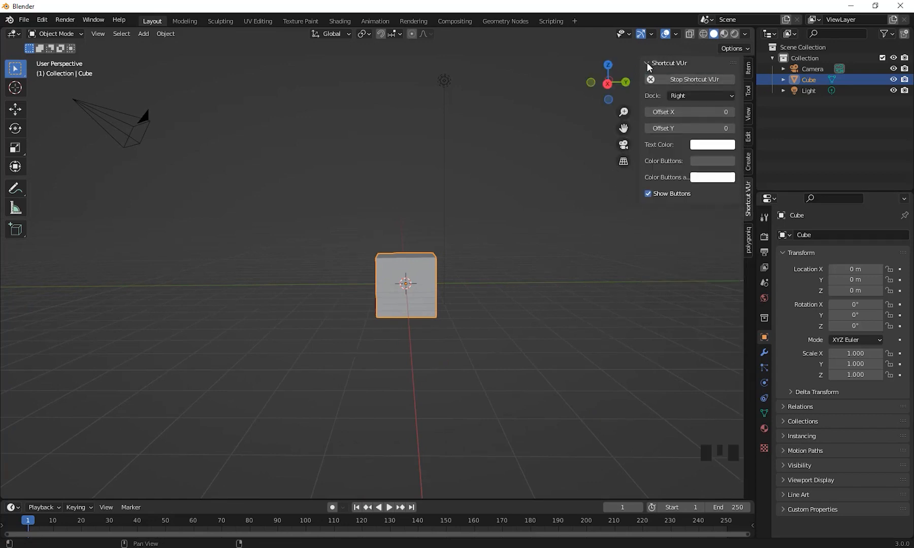
key("n")
Hide the camera and the light in the viewport
middle_click_drag(532, 275, 571, 256)
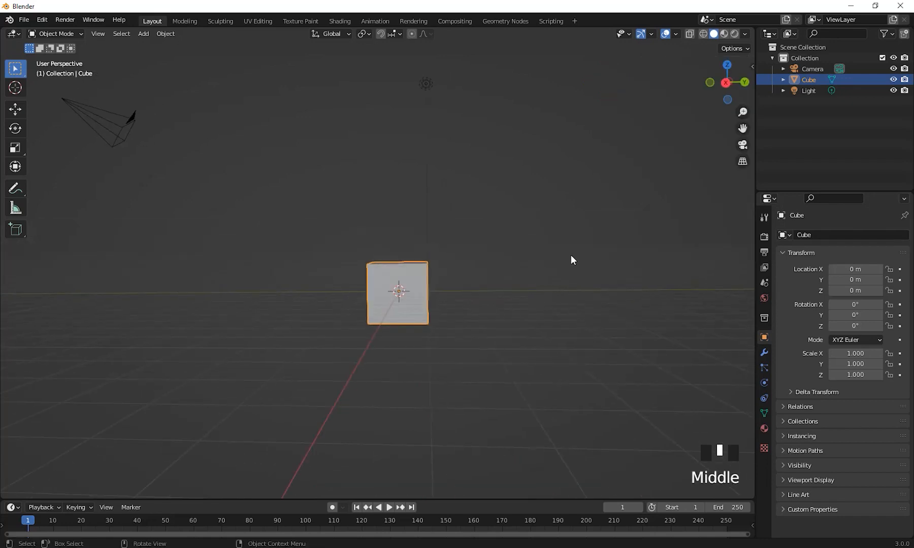
left_click(894, 68)
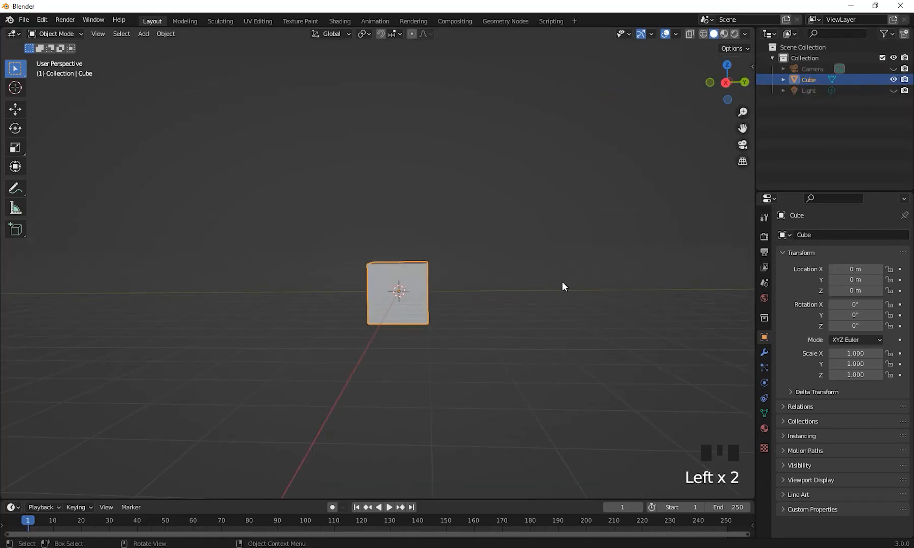
Scale the cube to about 4.3 along X and Y while locking its Z scale
middle_click_drag(562, 286, 542, 356, "shift")
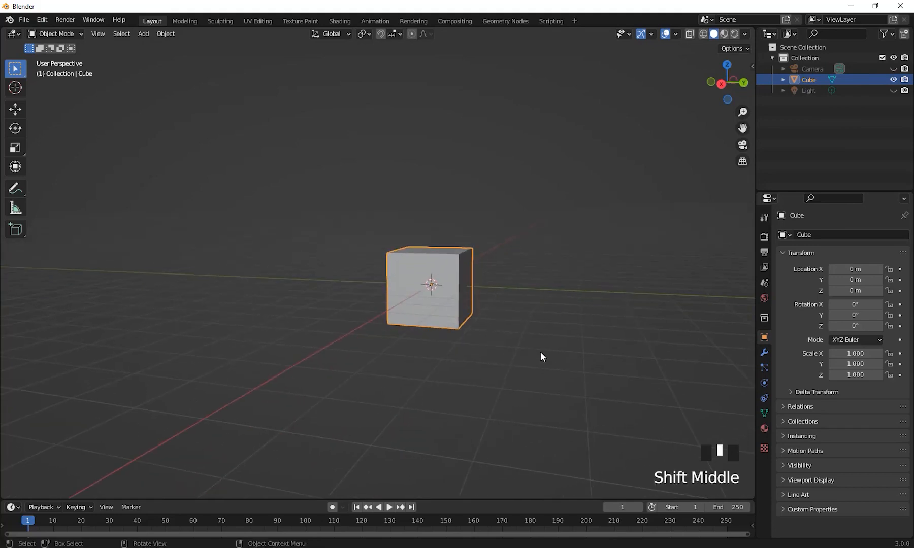
key("s")
key("shift+z")
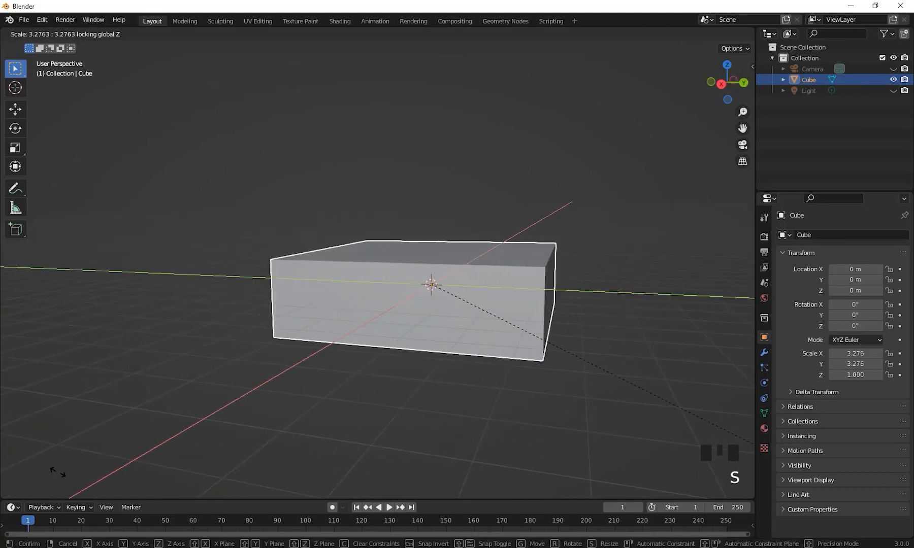
left_click(171, 77)
middle_click_drag(179, 142, 523, 269)
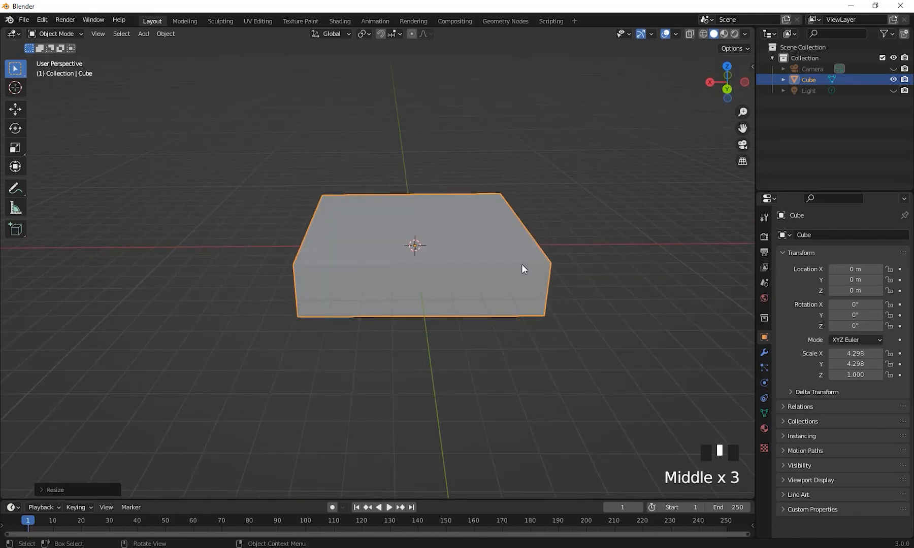
Scale the cube to about 5.05 along X and 7.87 along Y, keeping its Z scale
key("s")
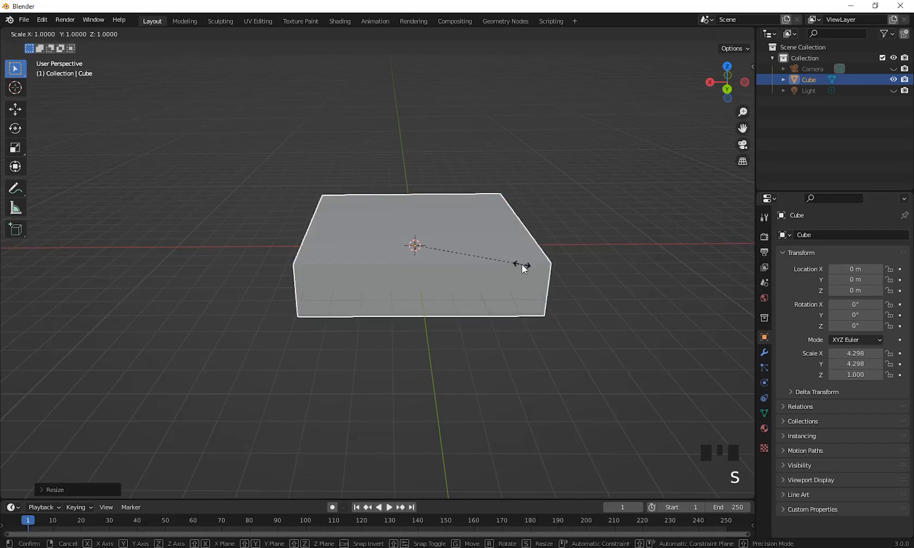
key("x")
left_click(345, 283)
middle_click_drag(344, 283, 449, 282)
key("s")
key("shift+z")
left_click(507, 299)
Raise the box along Z to about 1.26 m in the side view
scroll(454, 287, "up", 2)
middle_click_drag(508, 299, 419, 358)
key("KP_3")
key("g")
key("z")
left_click(455, 277)
Duplicate the box and place the copy above it along Z, at a height of about 3.65 m
middle_click_drag(464, 324, 355, 355)
middle_click_drag(237, 354, 289, 370)
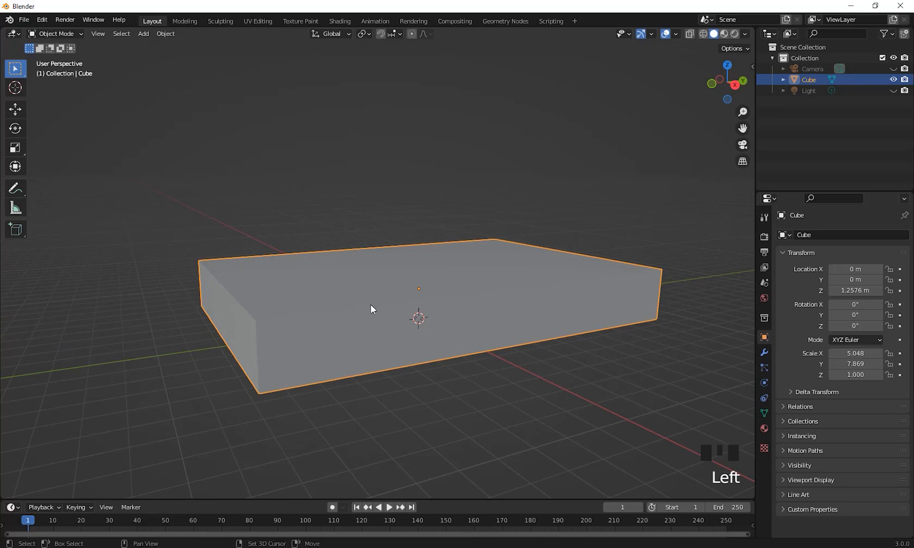
key("shift+d")
key("z")
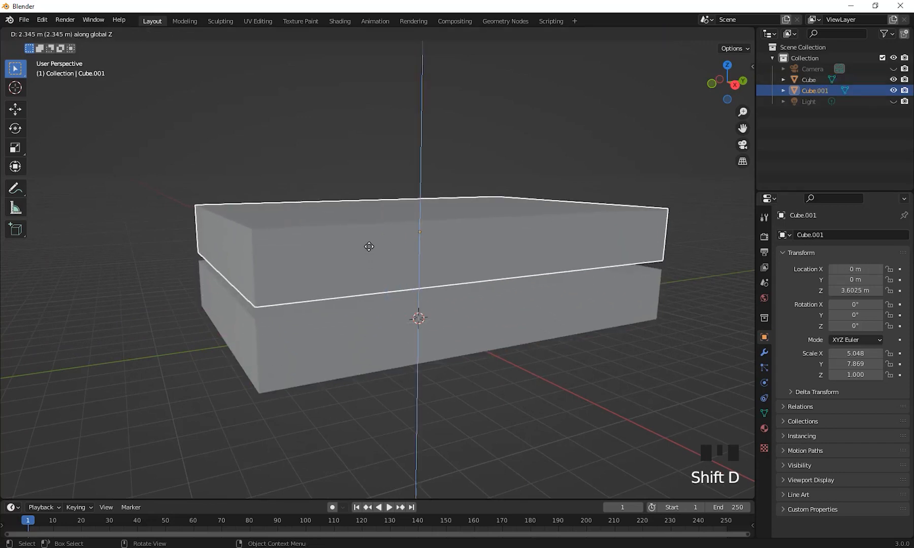
left_click(369, 247)
Flatten the duplicated box into a thin slab by scaling it to about 0.2 along Z
middle_click_drag(392, 301, 392, 297)
key("s")
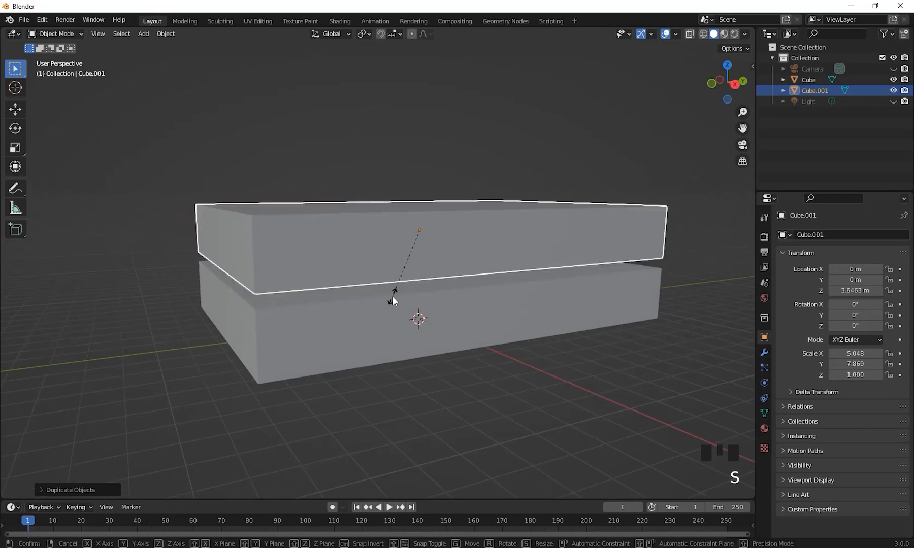
key("z")
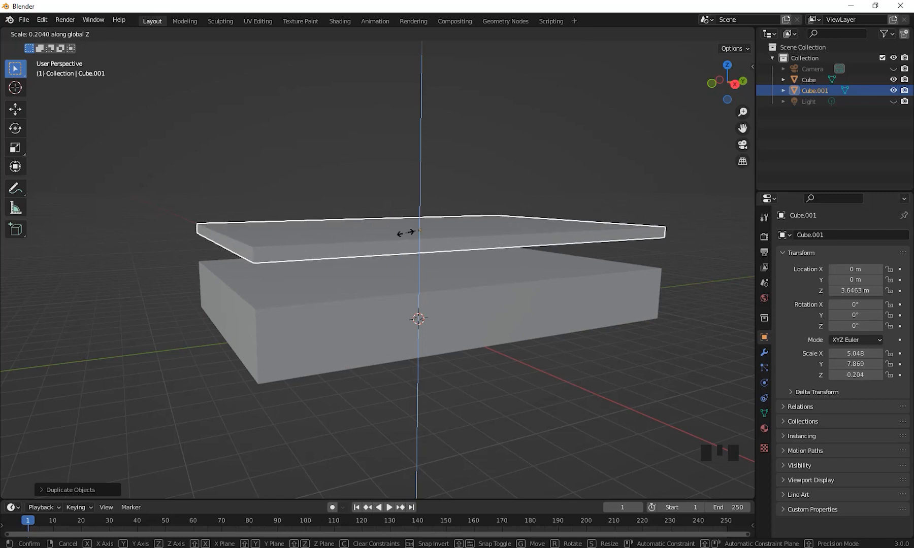
left_click(409, 233)
Extrude one short end face of the lower box slightly outward to form the headboard's base
scroll(443, 297, "down", 2)
mouse_move(443, 297)
middle_mouse_down()
mouse_move(404, 317)
mouse_move(422, 297)
mouse_move(418, 317)
mouse_move(437, 312)
middle_mouse_up()
left_click(401, 303)
middle_click_drag(356, 304, 328, 306)
mouse_move(328, 307)
middle_mouse_down("shift")
mouse_move(320, 313)
mouse_move(339, 307)
middle_mouse_up("shift")
middle_click_drag(333, 295, 357, 290)
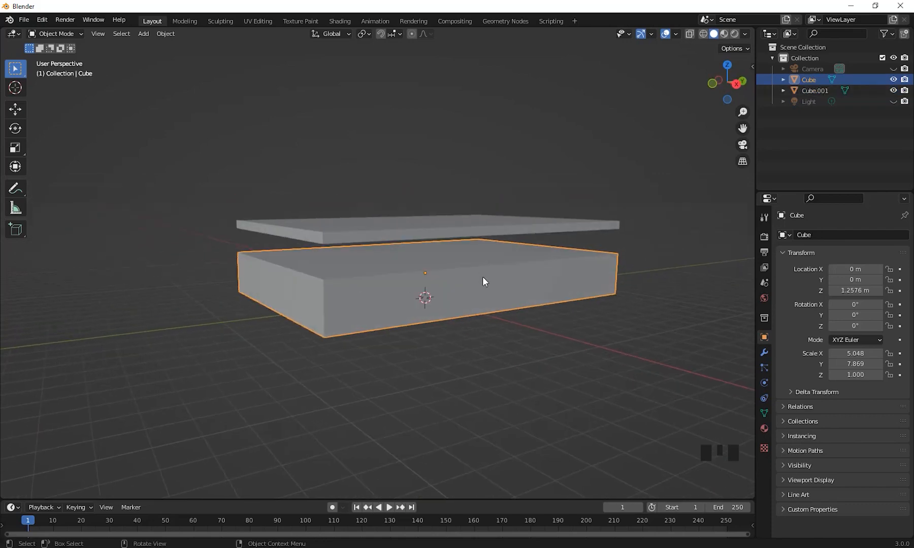
middle_click_drag(483, 276, 454, 235)
left_click(389, 290)
middle_click_drag(385, 287, 424, 297)
key("Tab")
left_click(355, 299)
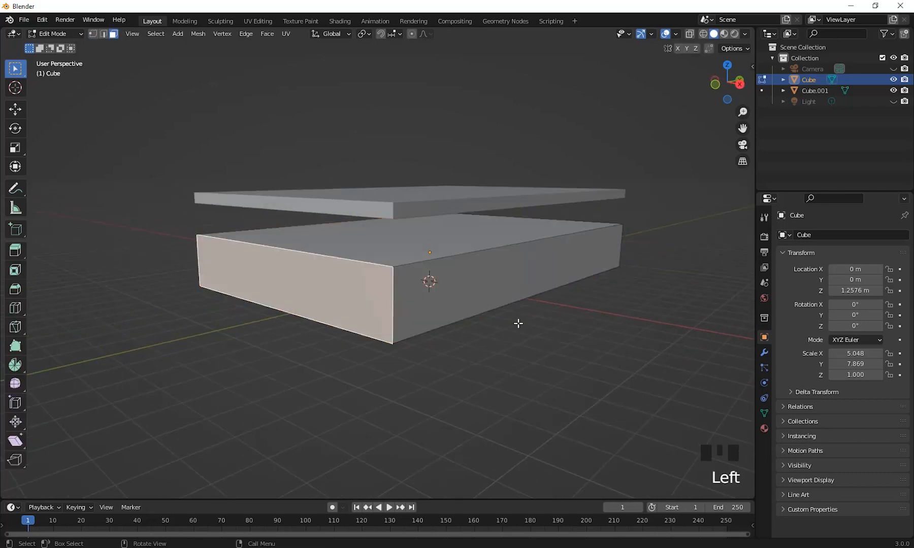
middle_click_drag(518, 322, 365, 339)
key("e")
left_click(395, 328)
Extrude the top face of the new end section upward past the slab to raise the headboard
left_click(287, 287)
key("e")
left_click(397, 311)
middle_click_drag(427, 333, 368, 398)
Apply the scale of the bed frame object in Object Mode
key("Tab")
key("ctrl+a")
left_click(344, 406)
middle_click_drag(304, 310, 333, 321)
Bevel the two upper corner edges of the headboard with a width of about 2.35 m
key("Tab")
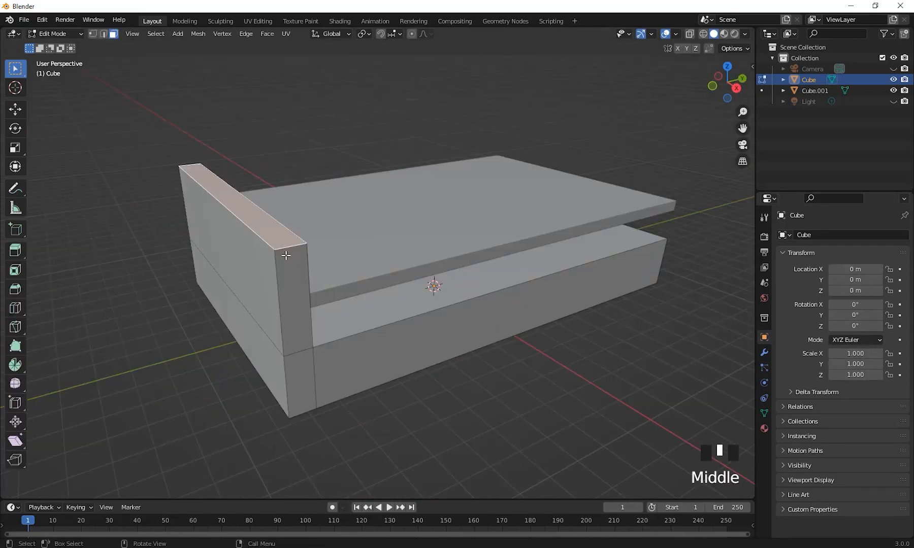
key("2")
left_click(289, 251)
middle_click_drag(305, 256, 277, 224)
left_click(248, 217, "shift")
middle_click_drag(338, 260, 386, 267)
key("ctrl+b")
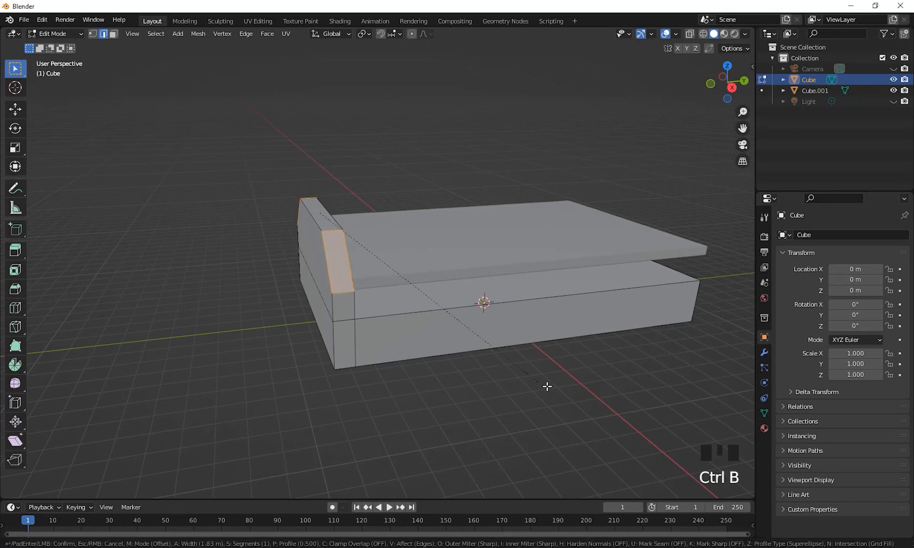
left_click(553, 389)
Give the corner bevel 6 segments and a custom preset profile, and reshape the profile curve
scroll(373, 314, "up", 1, "shift")
middle_click_drag(553, 389, 422, 313)
middle_click_drag(422, 312, 472, 333, "shift")
left_click(42, 491)
left_click(168, 487)
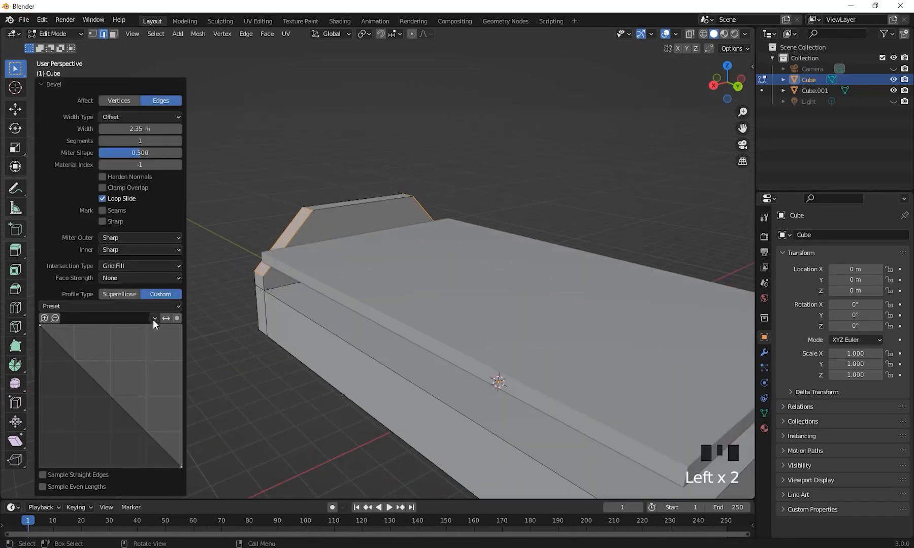
left_click(90, 307)
left_click(89, 329)
left_click_drag(145, 142, 169, 142)
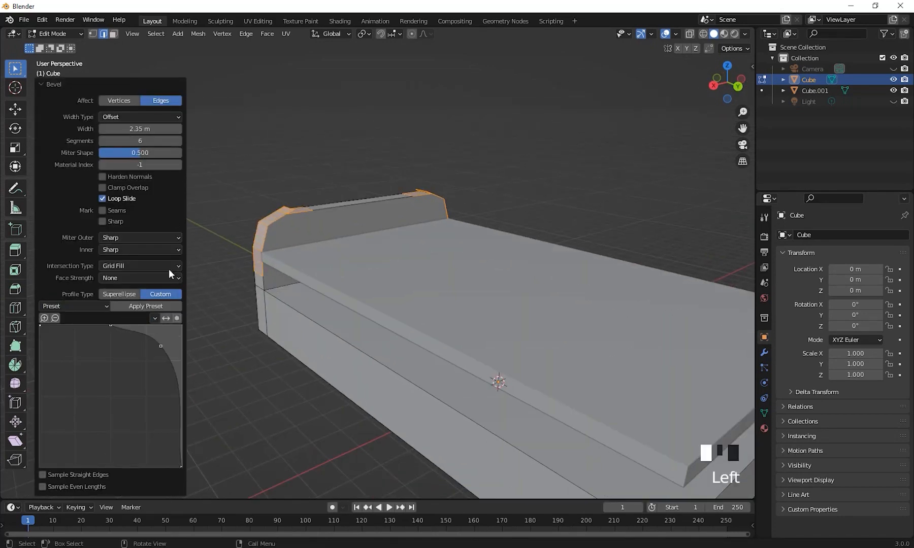
left_click_drag(161, 345, 125, 392)
left_click(112, 318)
middle_click_drag(230, 336, 295, 339)
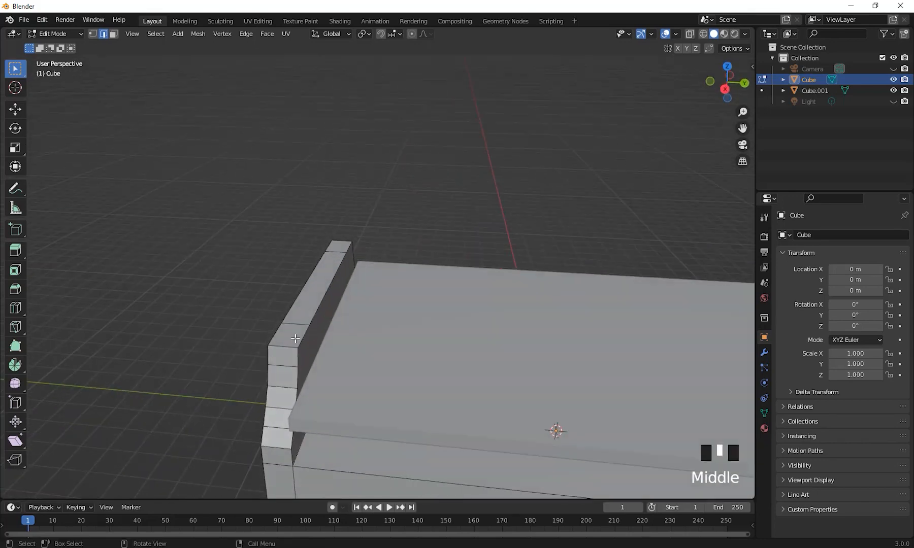
Extrude the narrow top face of the headboard upward to add a raised centre section
middle_click_drag(335, 382, 287, 391)
middle_click_drag(325, 457, 401, 457)
middle_click_drag(426, 406, 496, 379, "shift")
key("3")
left_click(388, 296)
key("e")
left_click(495, 335)
Bevel the upper corner edges of the headboard's raised section by about 1.5 m with 6 segments and a Superellipse profile
middle_click_drag(503, 345, 463, 369)
key("2")
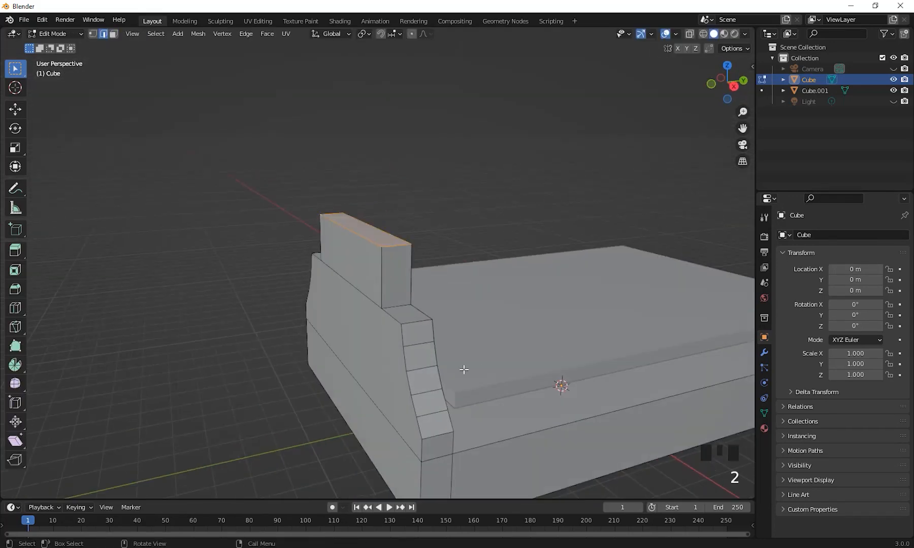
left_click(378, 230)
middle_click_drag(269, 300, 337, 313)
left_click(289, 280)
middle_click_drag(436, 315, 305, 289)
left_click(369, 249, "shift")
middle_click_drag(548, 386, 458, 427)
key("ctrl+b")
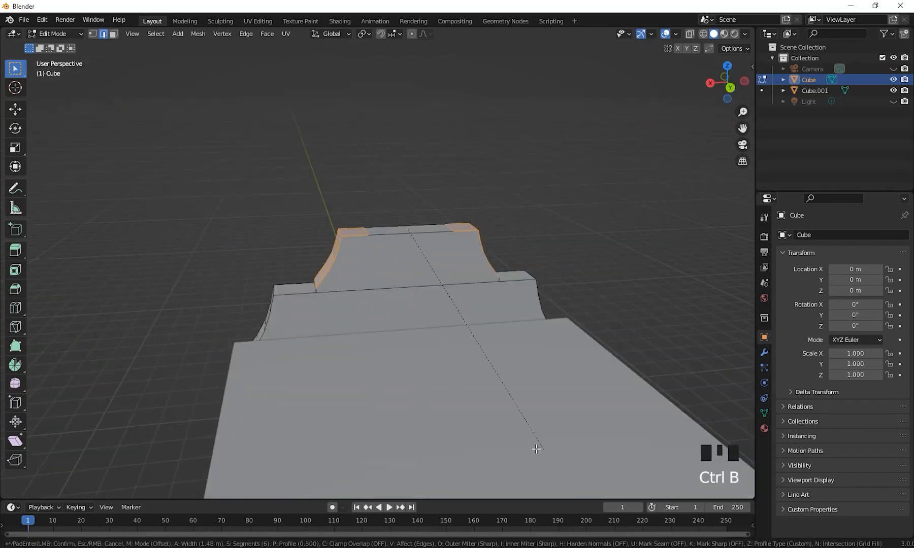
left_click(531, 447)
left_click(130, 281)
scroll(431, 348, "down", 3)
Bevel both shoulder edges of the headboard with a width of about 0.38 m and 6 segments
key("Tab")
middle_click_drag(431, 348, 438, 320)
key("Tab")
left_click(468, 277)
middle_click_drag(375, 324, 500, 338)
left_click(350, 325, "shift")
key("ctrl+b")
left_click(514, 353)
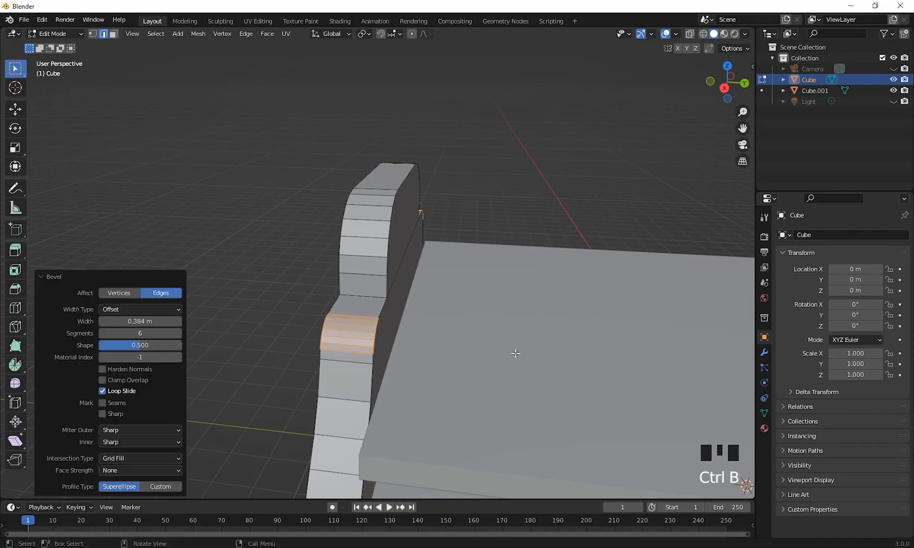
Scale the mattress slab down slightly to about 4.91 along X and 7.65 along Y
scroll(401, 300, "down", 3)
middle_click_drag(457, 317, 411, 338)
key("Tab")
middle_click_drag(411, 337, 345, 370, "shift")
left_click(423, 290)
middle_click_drag(427, 308, 460, 269)
middle_click_drag(459, 270, 384, 391, "shift")
middle_click_drag(385, 391, 440, 294, "shift")
key("s")
left_click(440, 375)
Lower the mattress slab along Z onto the bed frame, to a height of about 2.47 m
middle_click_drag(440, 295, 494, 284, "shift")
key("g")
key("z")
left_click(446, 363)
left_click(441, 335)
left_click(435, 295)
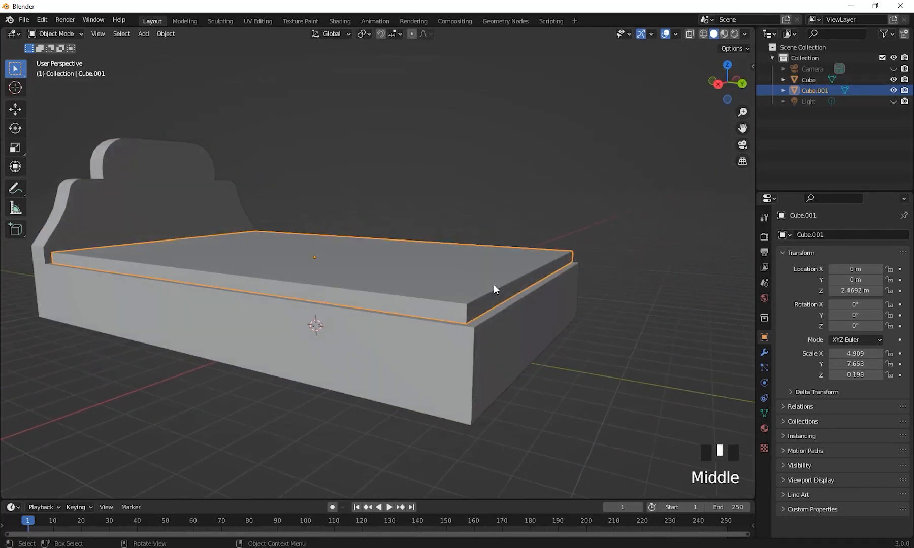
middle_click_drag(108, 269, 479, 329)
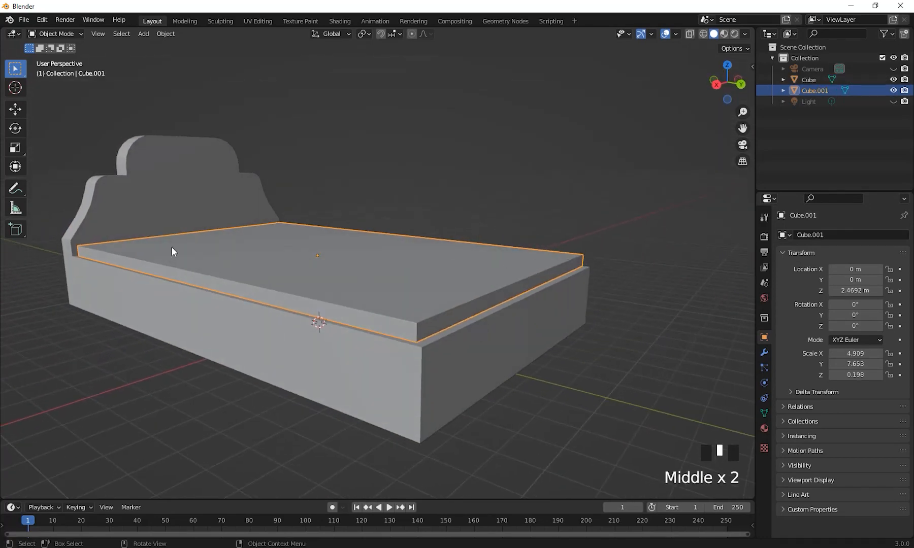
middle_click_drag(274, 240, 242, 293, "shift")
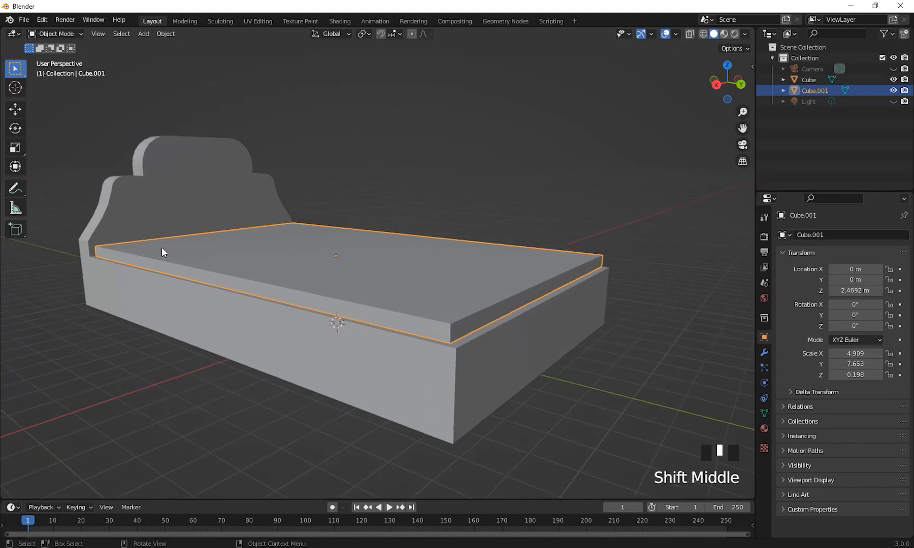
middle_click_drag(361, 279, 251, 258)
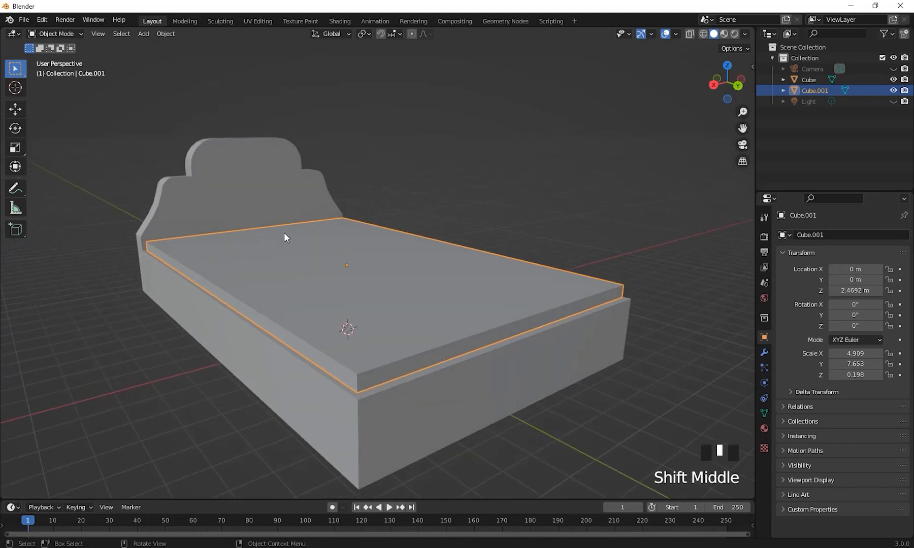
mouse_move(426, 279)
middle_mouse_down()
mouse_move(411, 302)
mouse_move(353, 280)
mouse_move(420, 294)
middle_mouse_up()
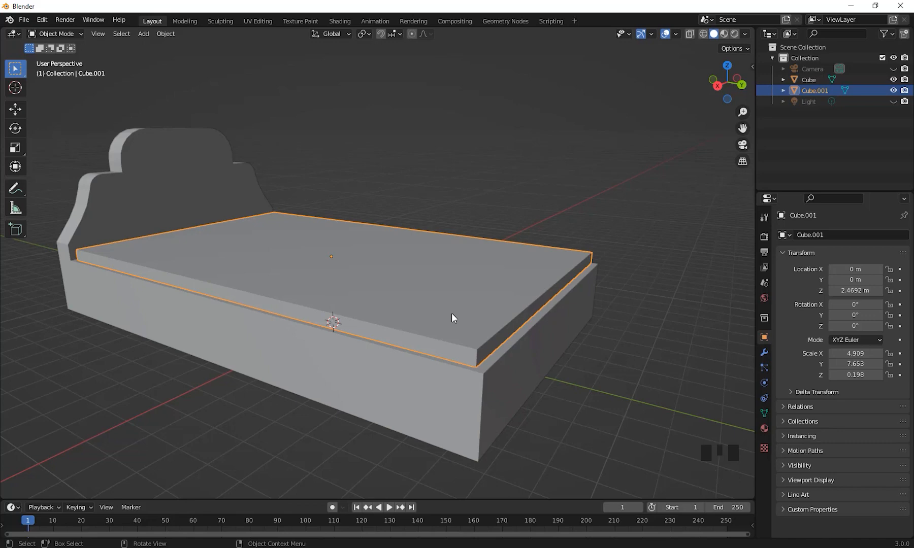
middle_click_drag(513, 322, 413, 300)
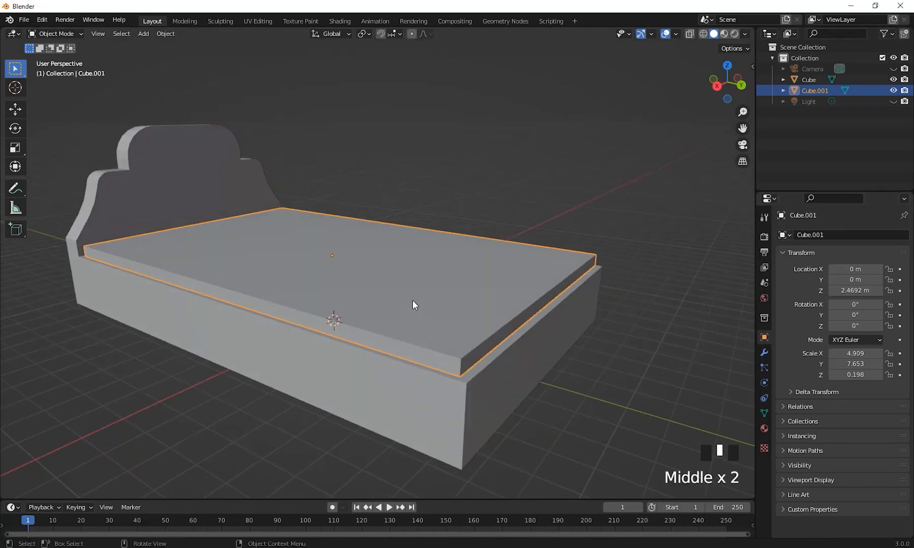
Subdivide the whole mattress slab with 2 cuts in Edit Mode and deselect it
key("Tab")
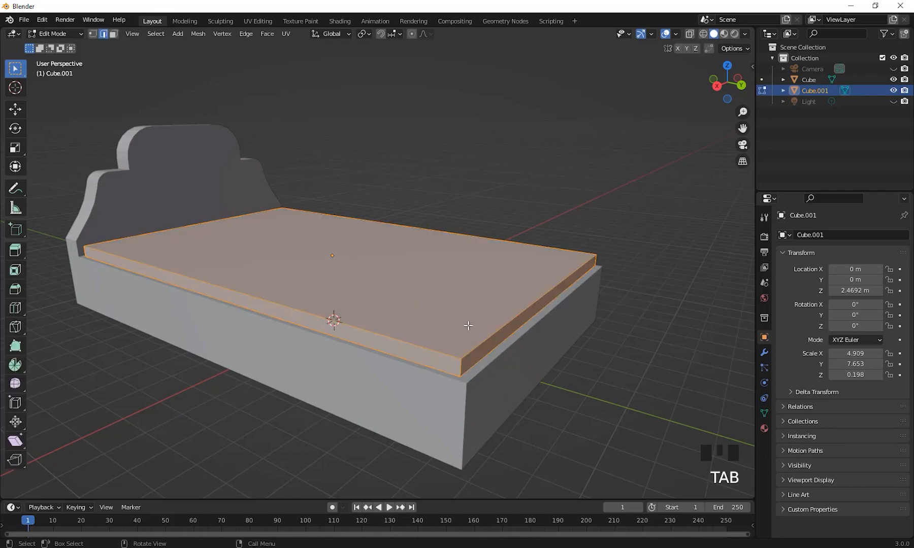
scroll(468, 327, "up", 2)
mouse_move(451, 333)
middle_mouse_down("shift")
mouse_move(436, 316)
mouse_move(434, 325)
middle_mouse_up("shift")
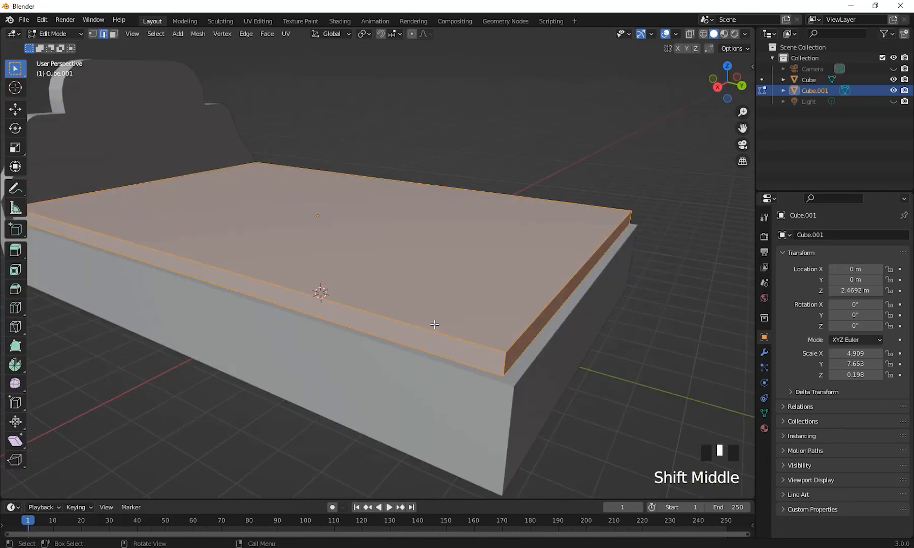
right_click(434, 324)
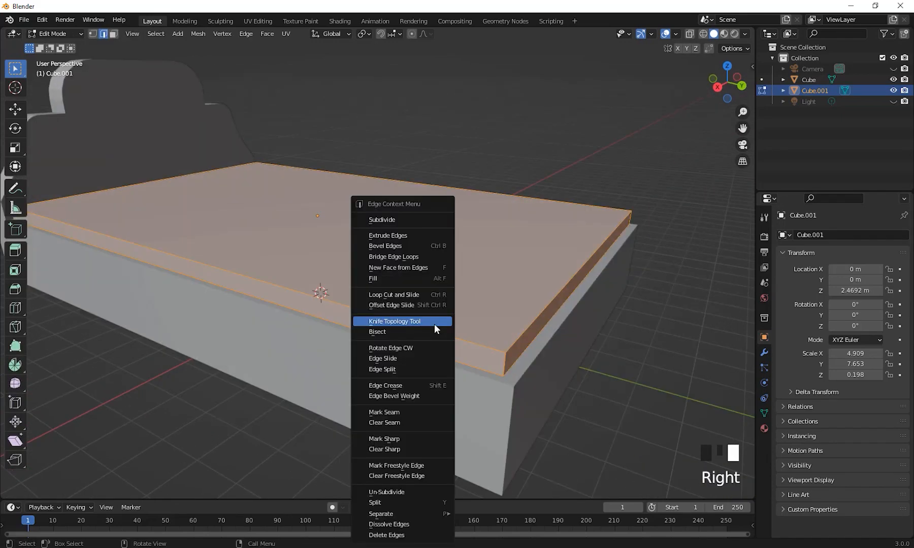
left_click(400, 223)
middle_click_drag(394, 320, 361, 317, "shift")
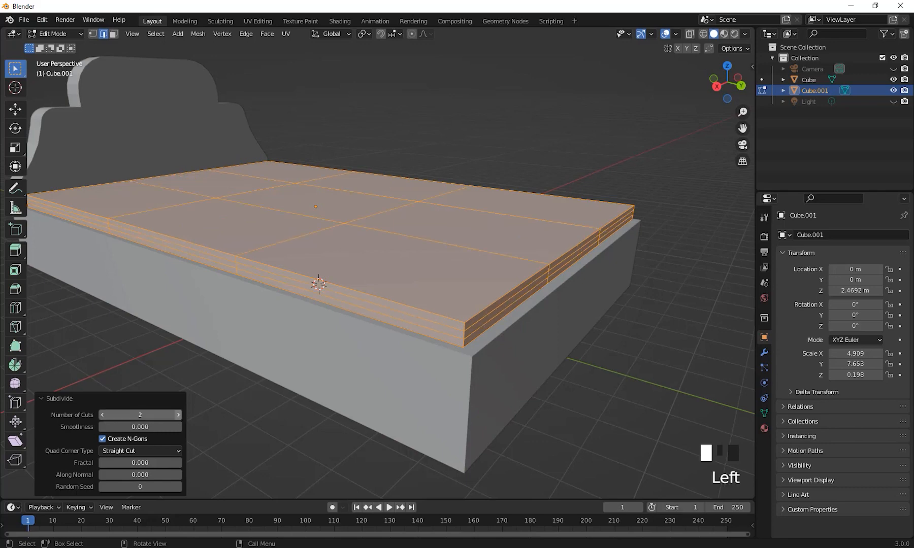
middle_click_drag(536, 333, 586, 180)
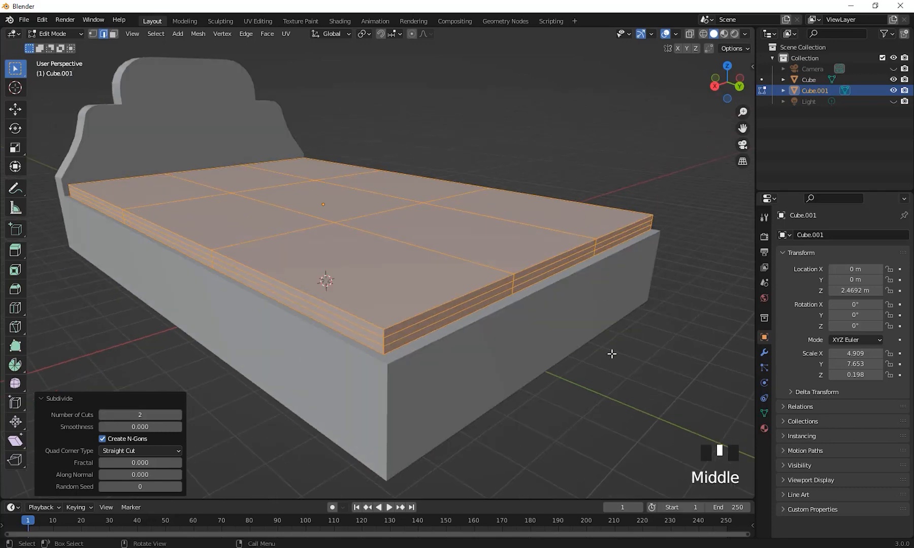
middle_click_drag(612, 353, 640, 366, "shift")
left_click(668, 356)
Add 13 evenly spaced loop cuts across the foot-end third of the mattress slab
middle_click_drag(539, 371, 488, 365, "shift")
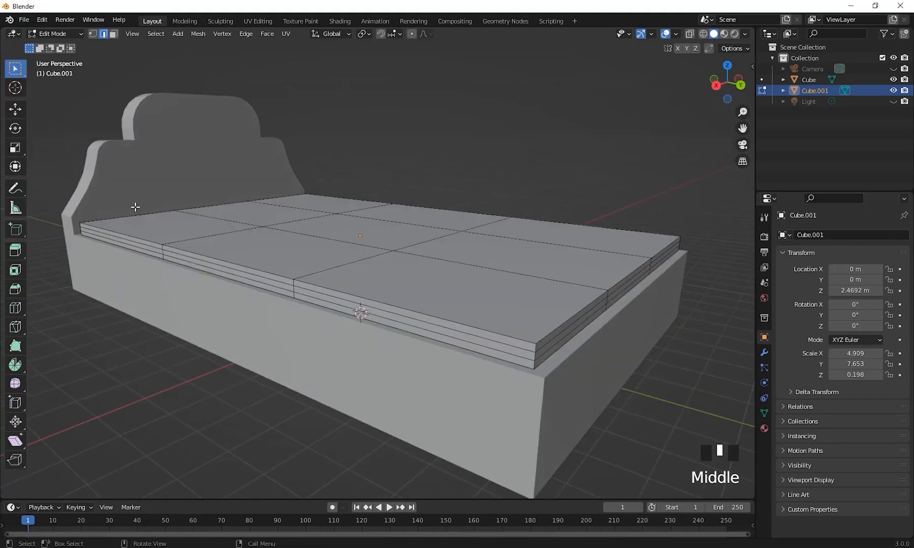
middle_click_drag(600, 295, 494, 368, "shift")
key("ctrl+r")
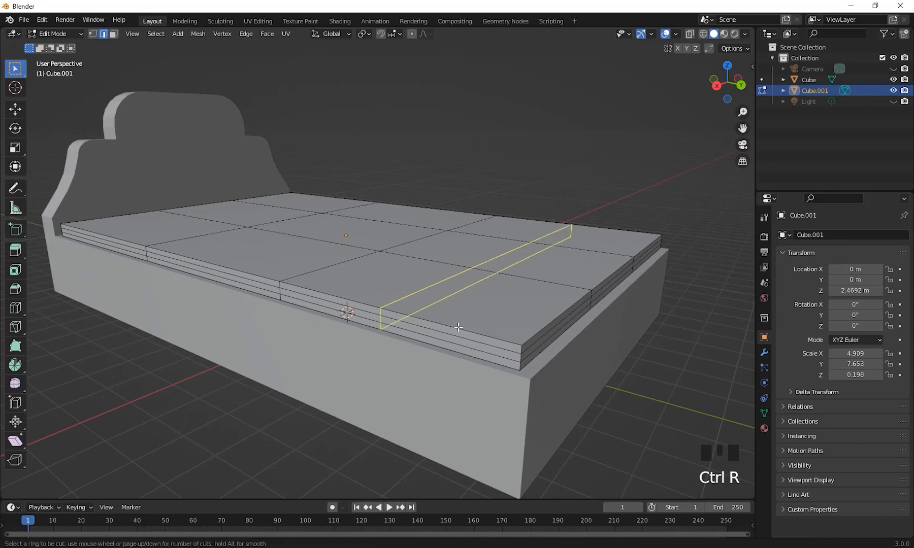
left_click(458, 328)
right_click(458, 328)
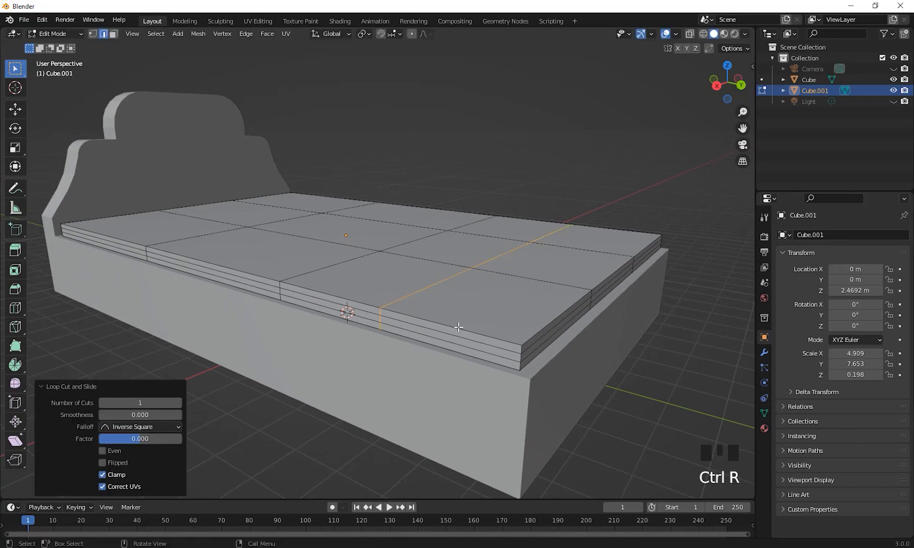
left_click(178, 403)
double_click(178, 404)
left_click(178, 403)
double_click(178, 404)
double_click(178, 404)
left_click(178, 404)
left_click(177, 403)
double_click(177, 404)
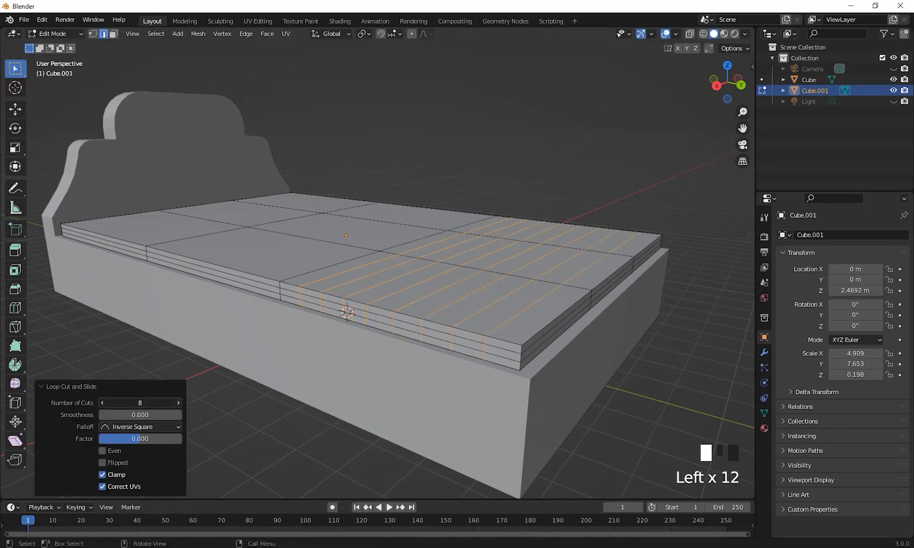
left_click(177, 403)
double_click(178, 403)
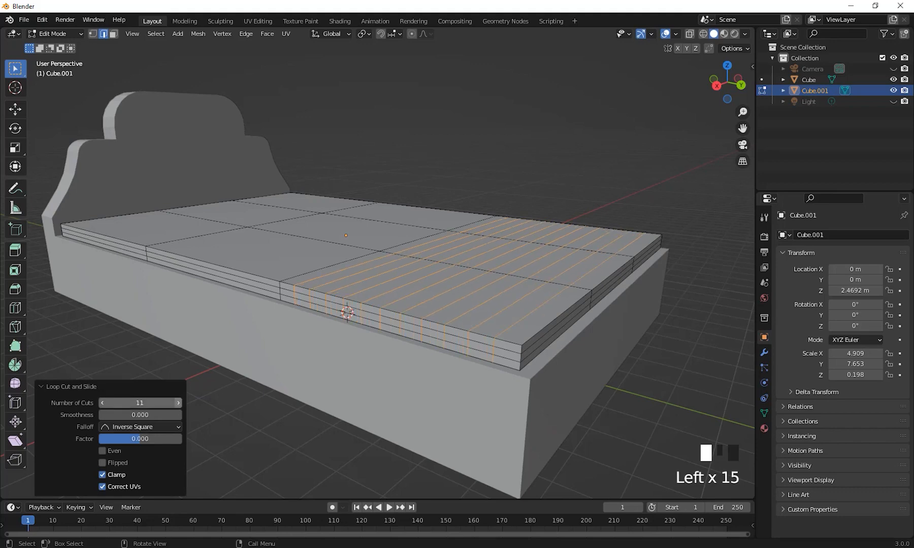
left_click(178, 403)
left_click(178, 403)
Add 15 evenly spaced loop cuts across the middle third of the mattress slab
middle_click_drag(213, 401, 312, 373)
key("ctrl+r")
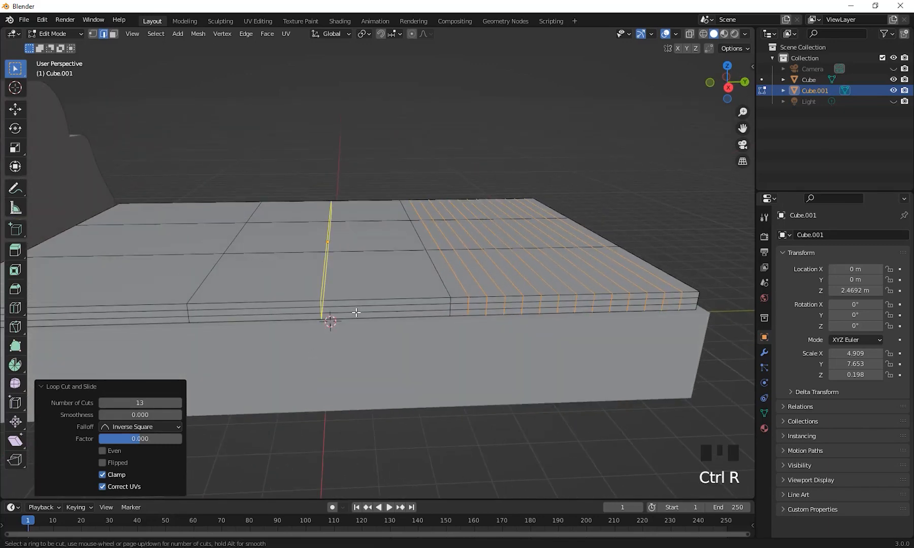
left_click(357, 313)
left_click(356, 313)
left_click(179, 404)
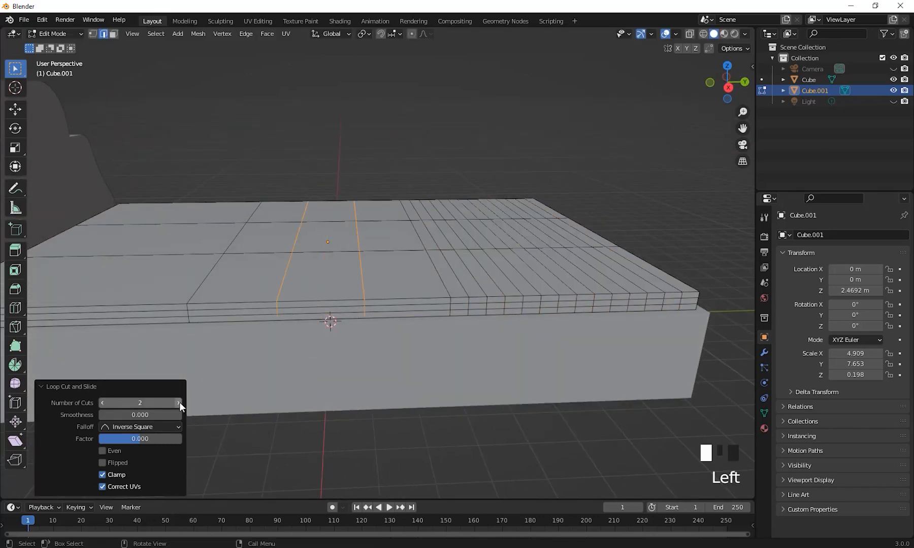
double_click(180, 403)
double_click(180, 403)
left_click(179, 403)
double_click(179, 403)
double_click(180, 403)
left_click(179, 403)
double_click(179, 403)
left_click(179, 404)
double_click(179, 403)
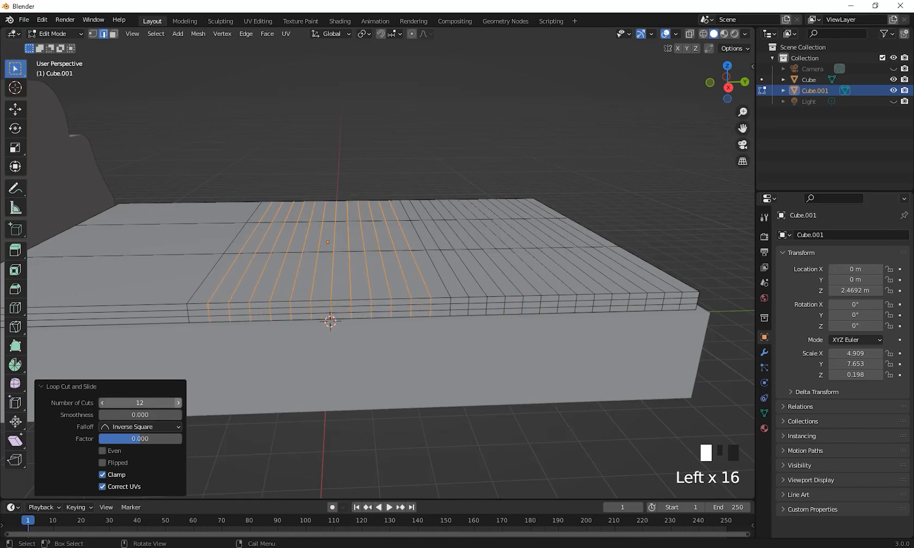
left_click(179, 403)
left_click(179, 403)
double_click(179, 403)
left_click(179, 403)
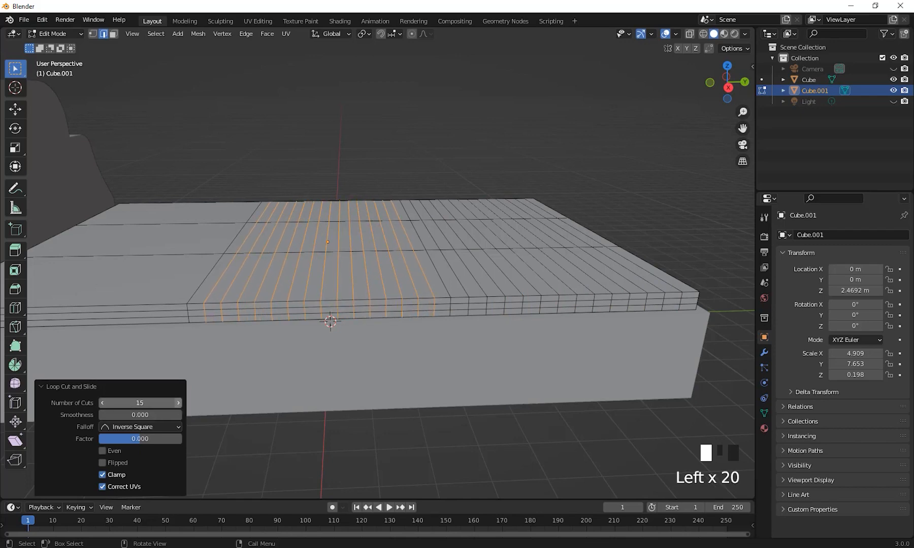
Add 15 evenly spaced loop cuts across the headboard-end third of the mattress slab
middle_click_drag(381, 374, 395, 256)
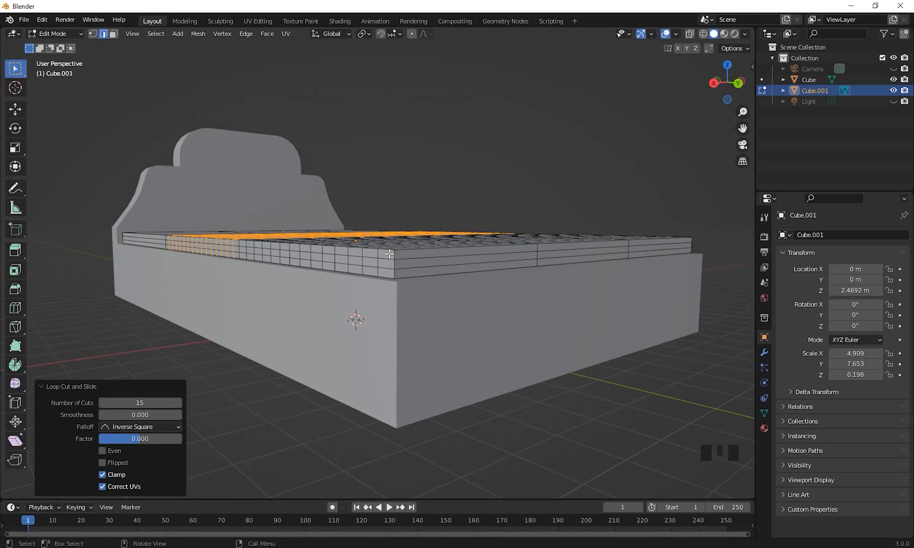
middle_click_drag(543, 264, 573, 261)
middle_click_drag(386, 346, 451, 325, "shift")
key("ctrl+r")
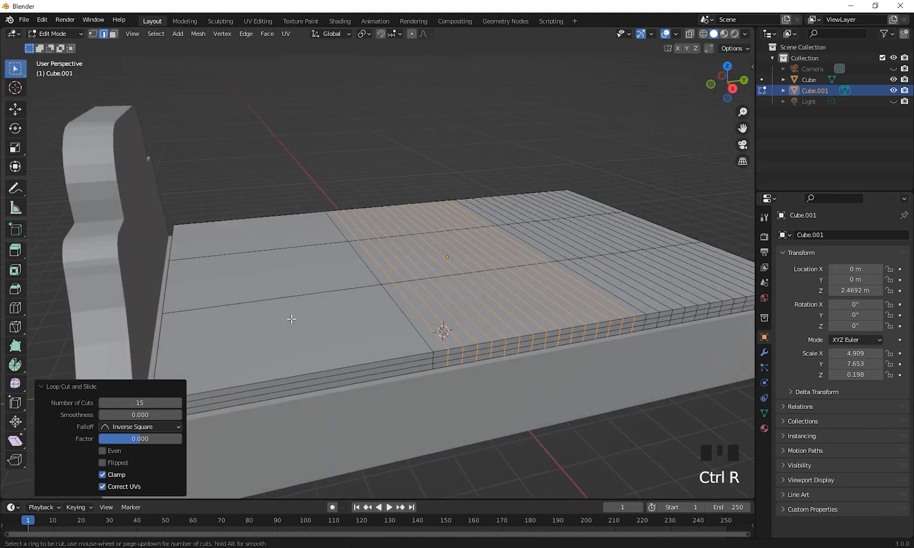
left_click(292, 319)
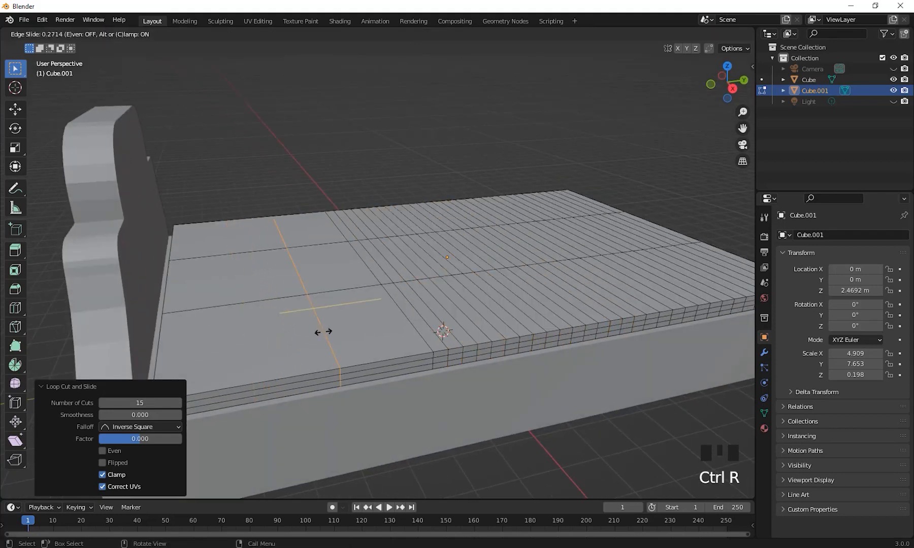
left_click(293, 350)
left_click(178, 403)
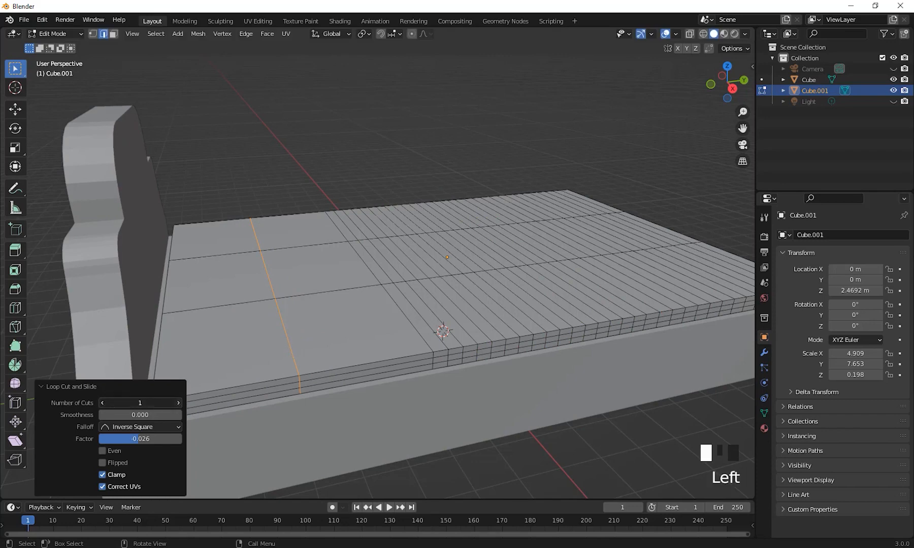
left_click(179, 403)
left_click(178, 404)
left_click(178, 403)
left_click(179, 404)
left_click(179, 403)
left_click(178, 403)
left_click(178, 403)
left_click(178, 403)
left_click(178, 404)
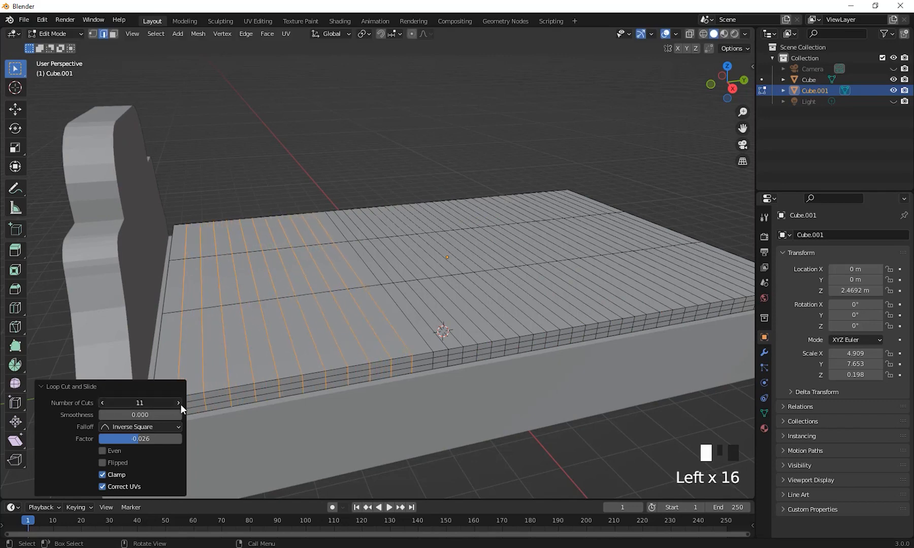
left_click(178, 404)
left_click(179, 403)
left_click(178, 403)
left_click(178, 403)
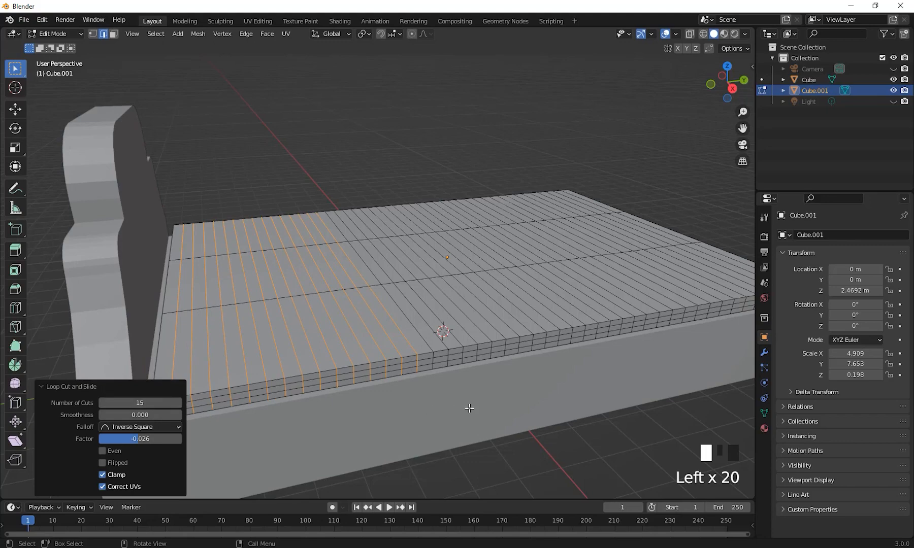
Add 11 evenly spaced lengthwise loop cuts in the +X side third of the mattress slab
middle_click_drag(468, 406, 388, 352)
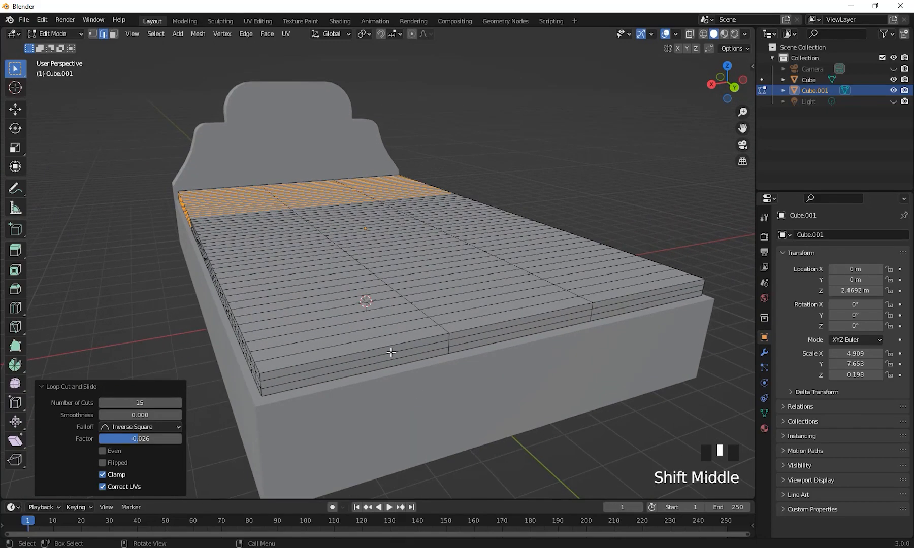
key("ctrl+r")
left_click(374, 364)
right_click(375, 365)
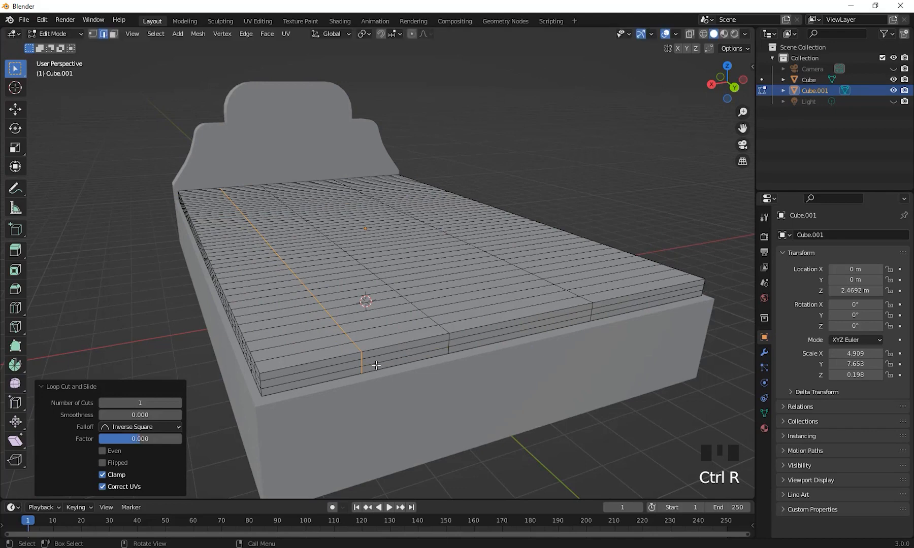
triple_click(176, 402)
triple_click(177, 403)
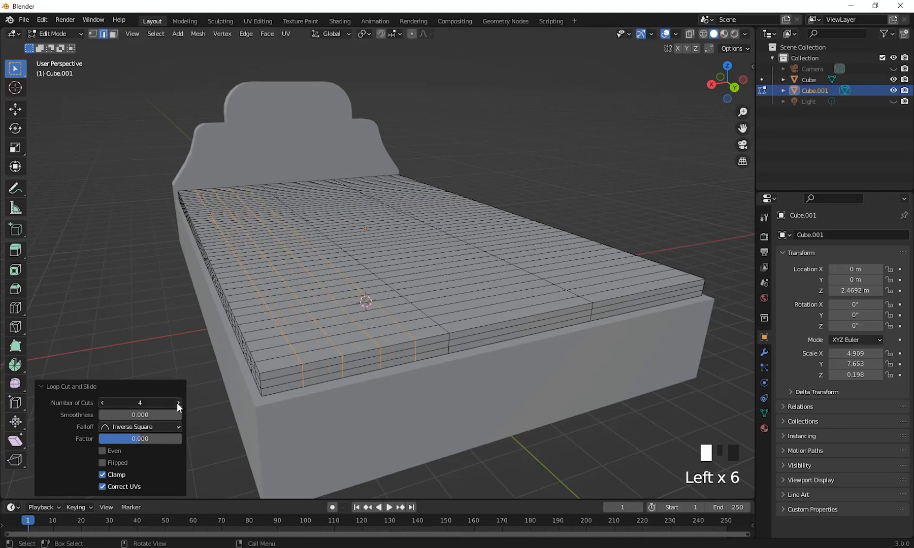
triple_click(177, 403)
triple_click(176, 402)
triple_click(177, 403)
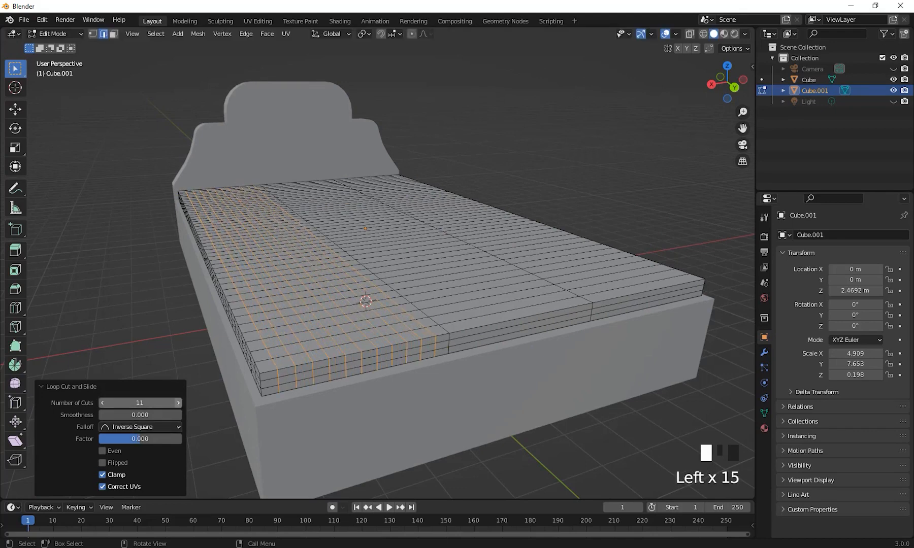
Add 10 evenly spaced lengthwise loop cuts in the middle third of the mattress slab's width
middle_click_drag(421, 364, 470, 337)
key("ctrl+r")
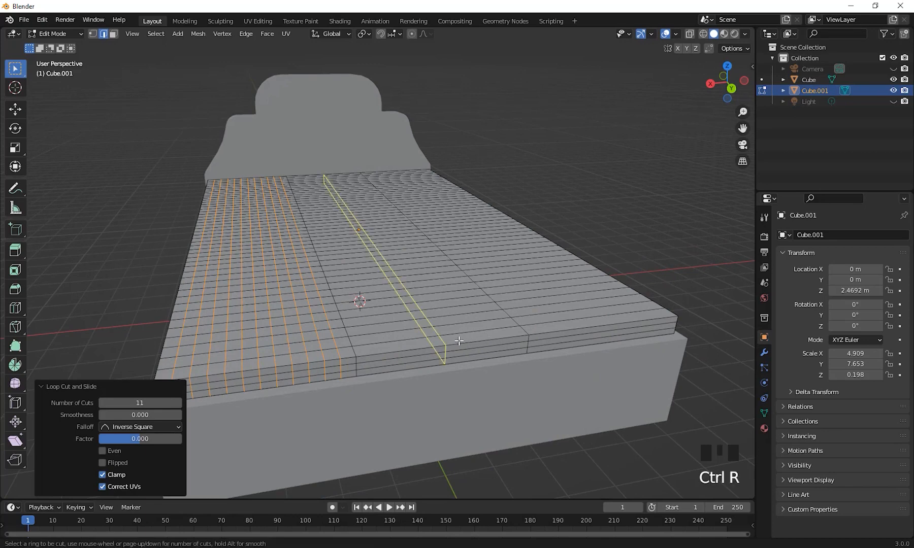
left_click(459, 341)
left_click(457, 341)
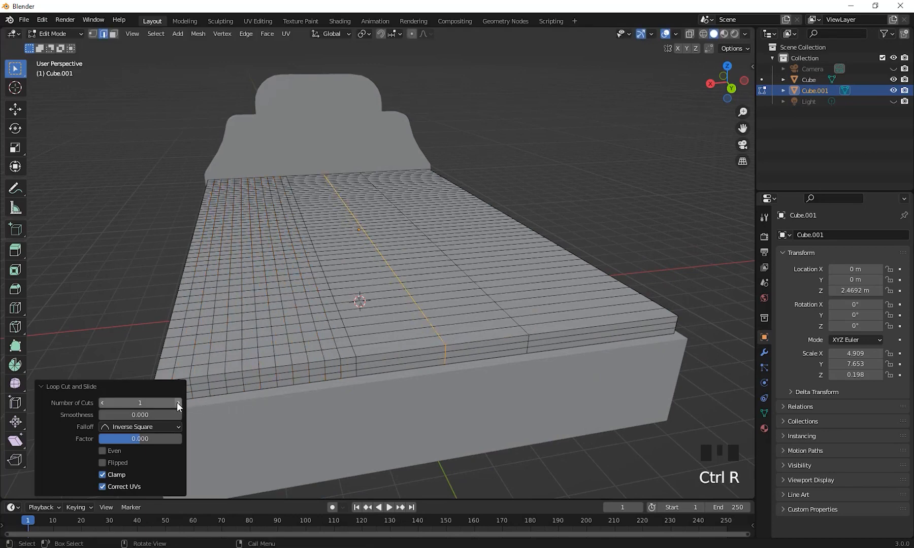
triple_click(178, 403)
double_click(178, 403)
double_click(178, 402)
triple_click(178, 403)
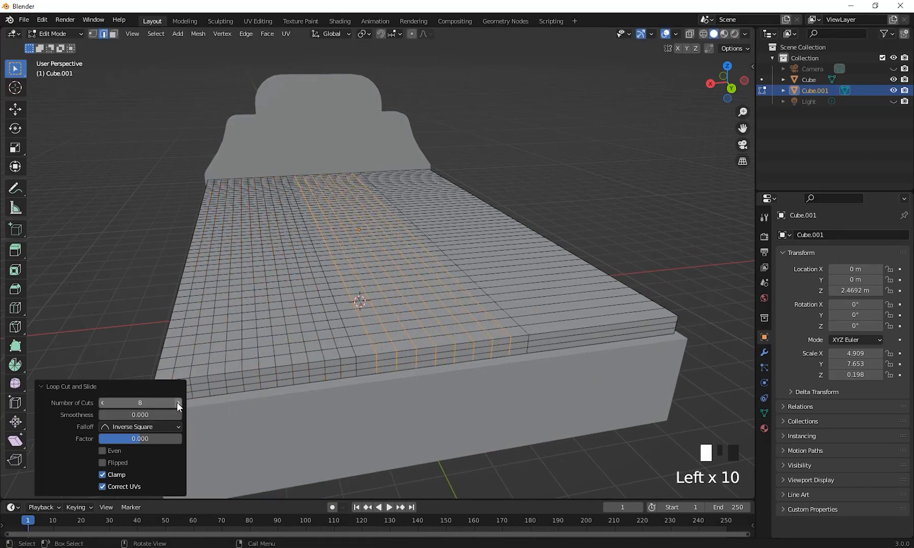
double_click(177, 403)
Add evenly spaced lengthwise loop cuts in the -X side third of the mattress slab, matching the middle third's spacing
middle_click_drag(488, 335, 521, 321)
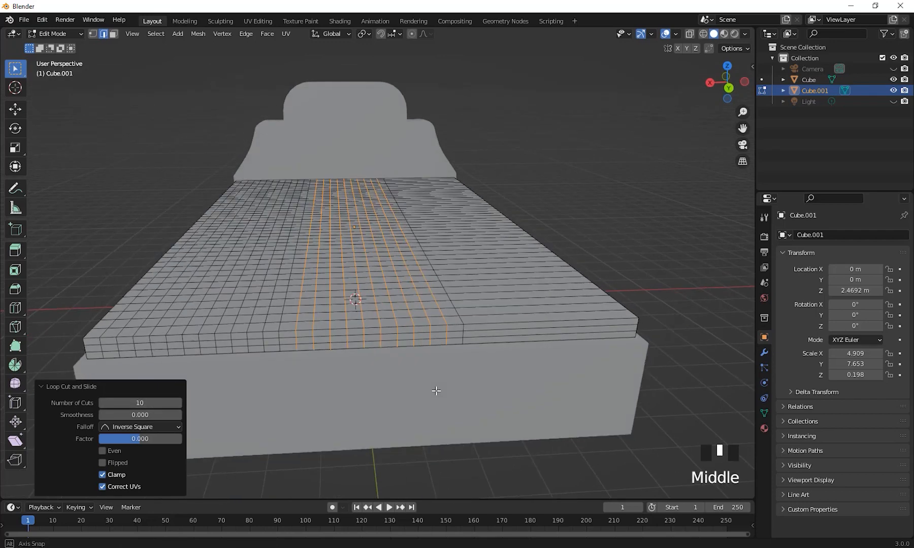
key("ctrl+r")
left_click(519, 335)
left_click(519, 341)
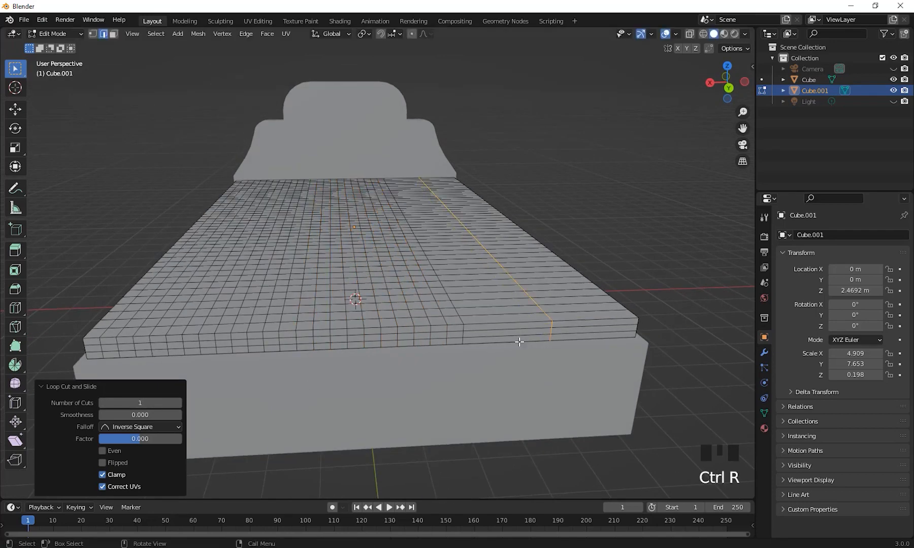
triple_click(178, 403)
triple_click(178, 403)
triple_click(178, 403)
left_click(178, 402)
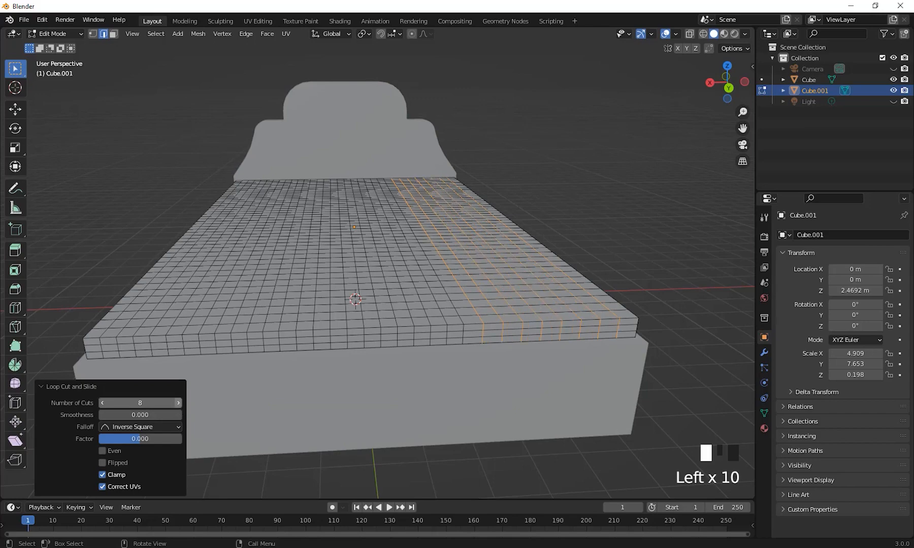
left_click(178, 403)
left_click(178, 403)
Select both horizontal edge loops around the mattress sides and scale them along Z by about 2.515, toward the upper and lower edges
middle_click_drag(451, 400, 639, 308)
scroll(597, 363, "down", 2)
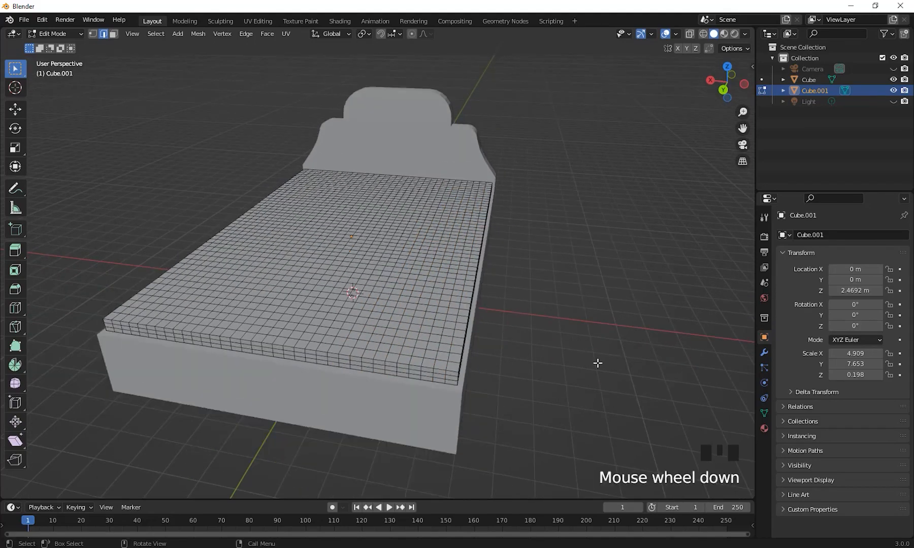
middle_click_drag(598, 363, 424, 292)
scroll(524, 416, "up", 3)
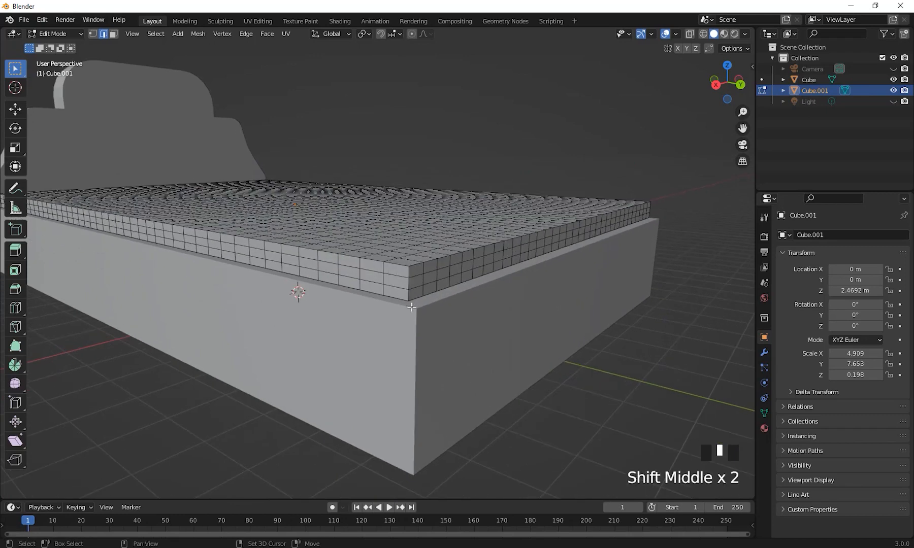
left_click(419, 277, "alt")
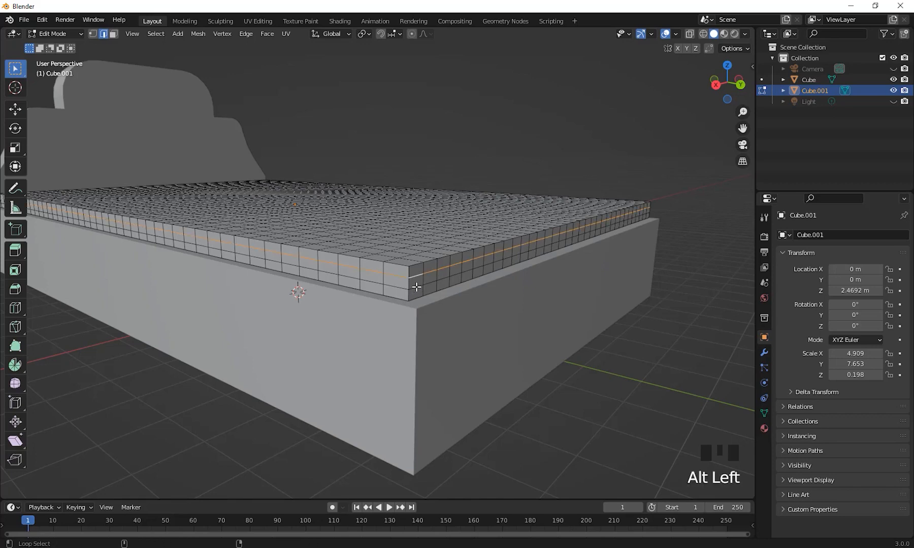
left_click(416, 288, "alt+shift")
middle_click_drag(416, 287, 494, 313)
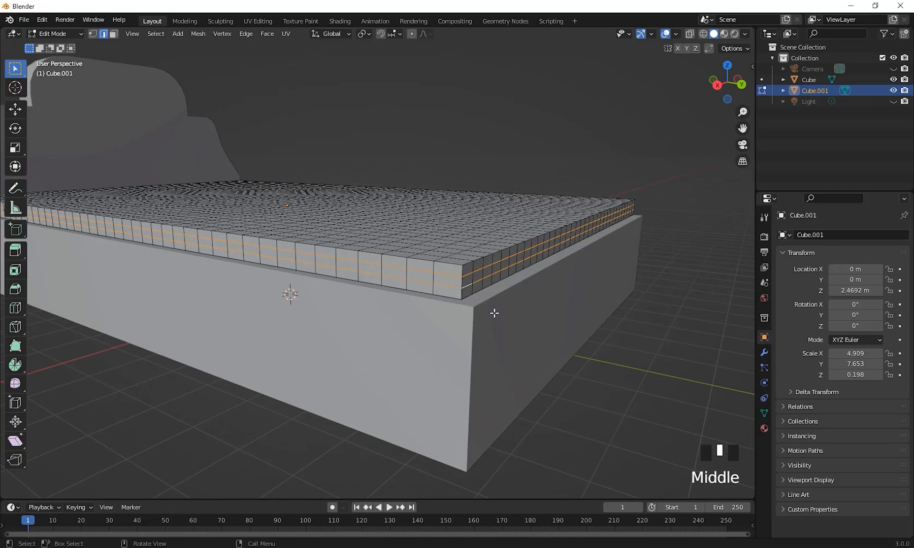
key("s")
key("z")
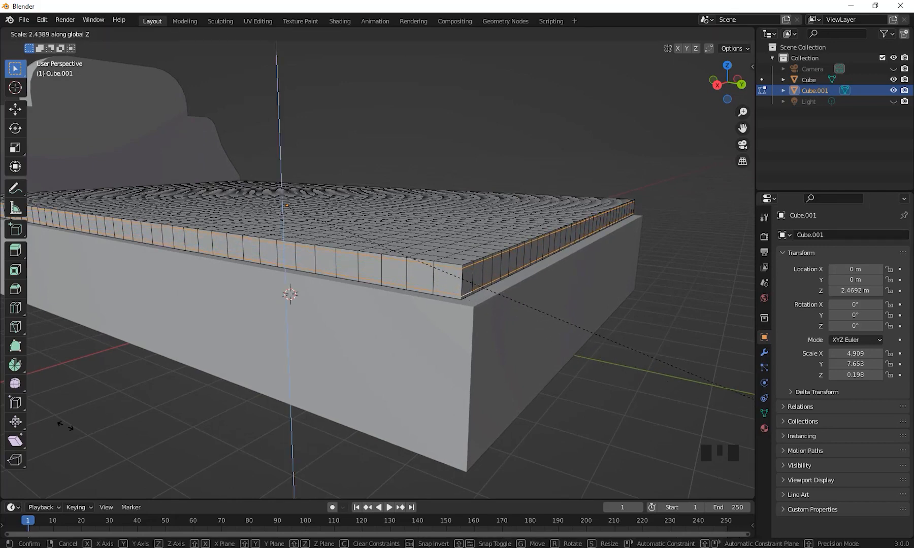
left_click(189, 397)
Add a supporting loop cut at the mattress's foot end, slid close to the edge with a factor of about -0.842
middle_click_drag(577, 360, 483, 319)
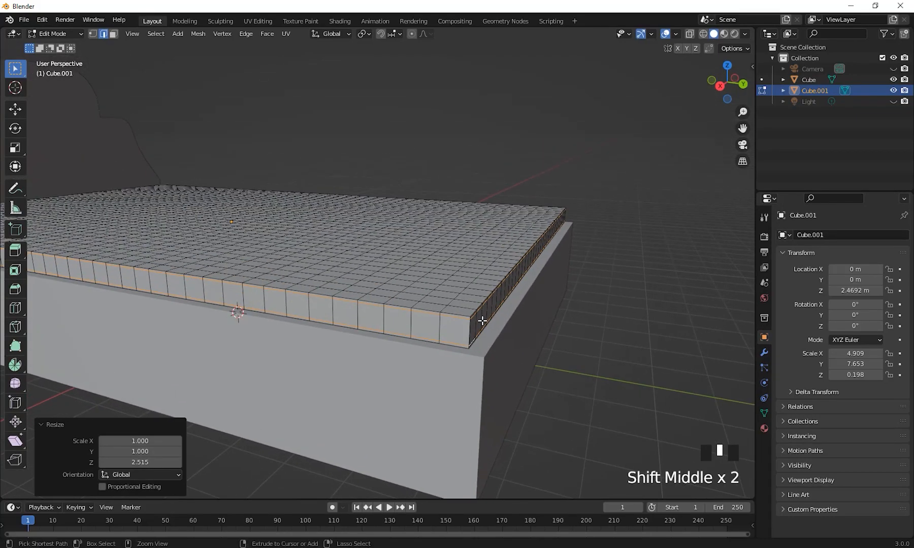
key("ctrl+r")
left_click(465, 321)
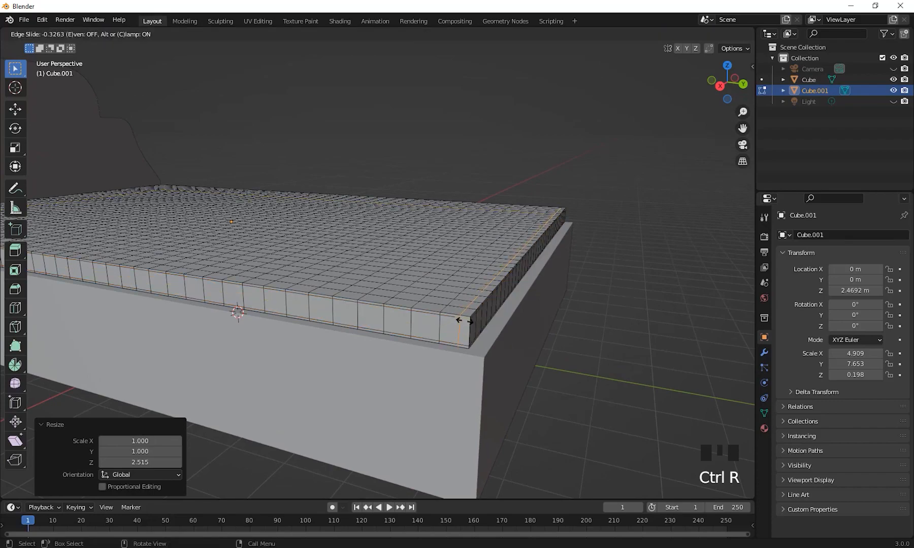
left_click(471, 328)
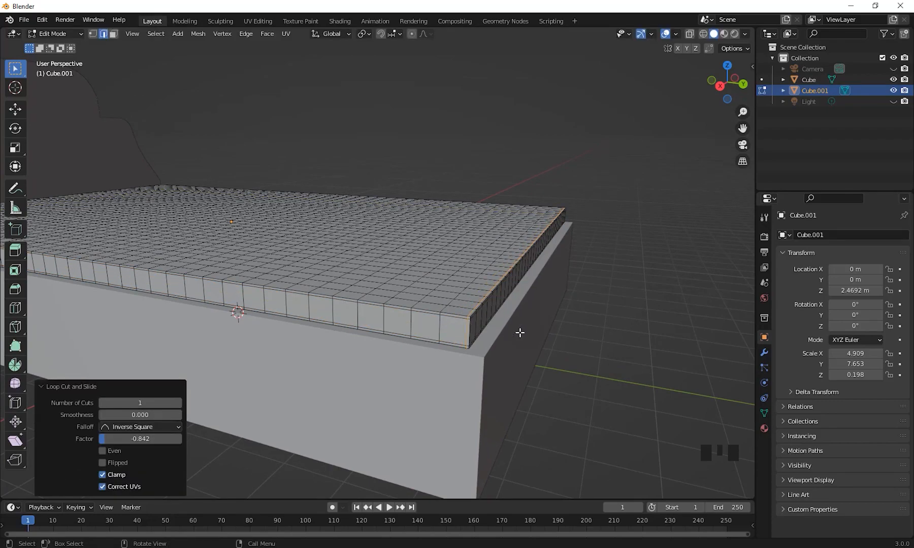
Add a supporting loop cut along the mattress's -X long side, slid toward the edge with a factor of about 0.793
middle_click_drag(520, 333, 422, 346)
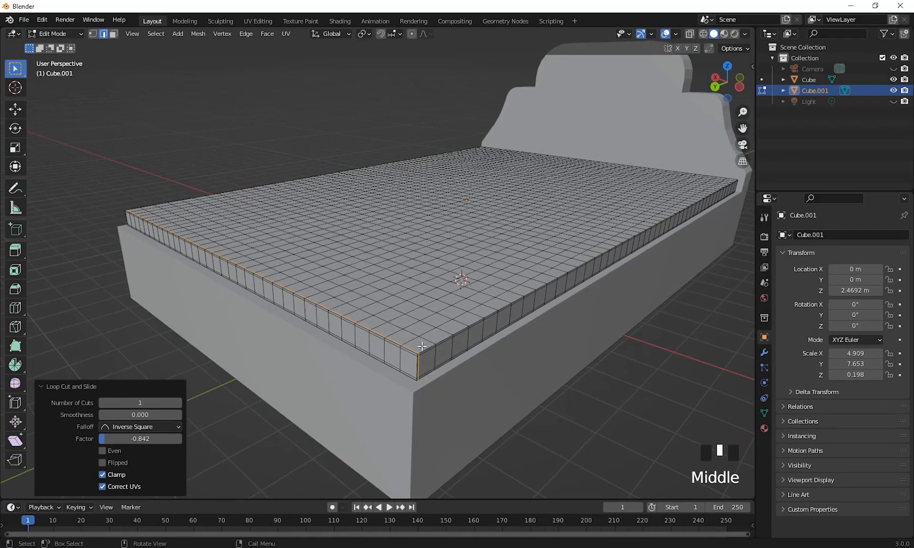
key("ctrl+r")
left_click(404, 350)
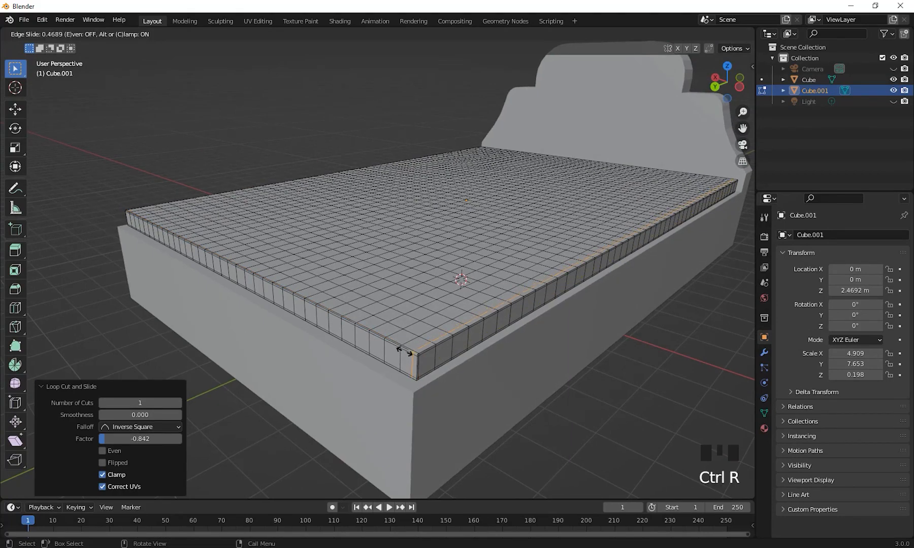
left_click(405, 353)
Add a supporting loop cut at the mattress's headboard end, slid close to the edge with a factor of about 0.868
middle_click_drag(592, 351, 546, 377)
key("ctrl+r")
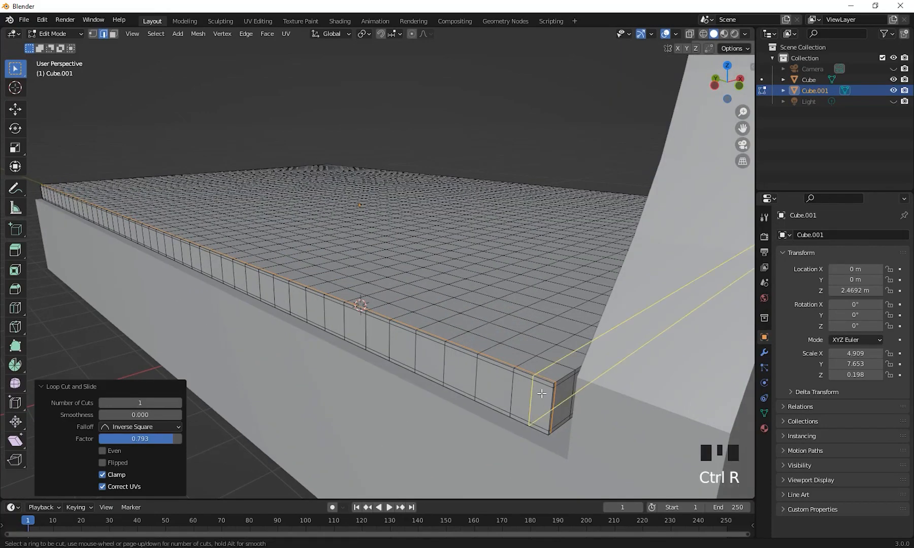
left_click(546, 398)
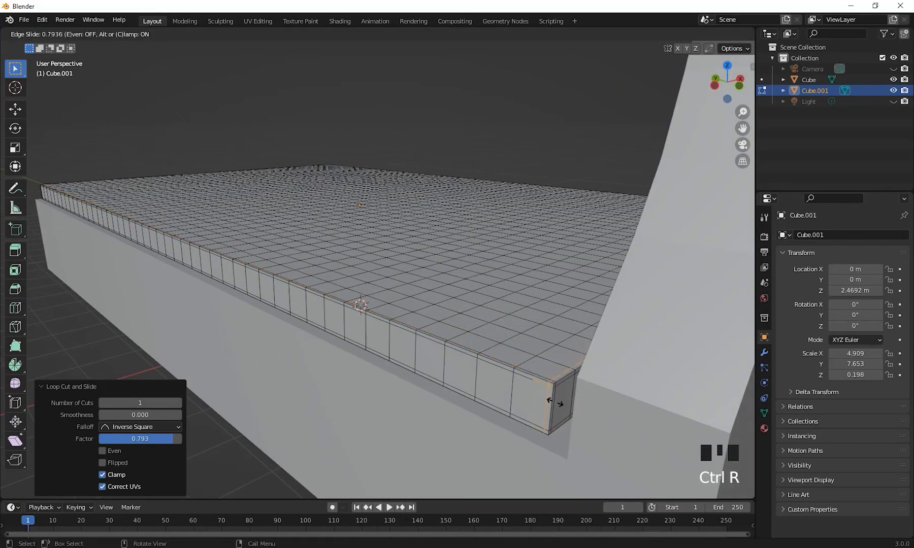
left_click(555, 403)
Add a supporting loop cut along the mattress's +X long side, slid close to the edge with a factor of about -0.84
scroll(591, 453, "down", 3)
middle_click_drag(592, 453, 344, 375)
scroll(465, 350, "up", 2)
scroll(404, 374, "up", 1)
key("ctrl+r")
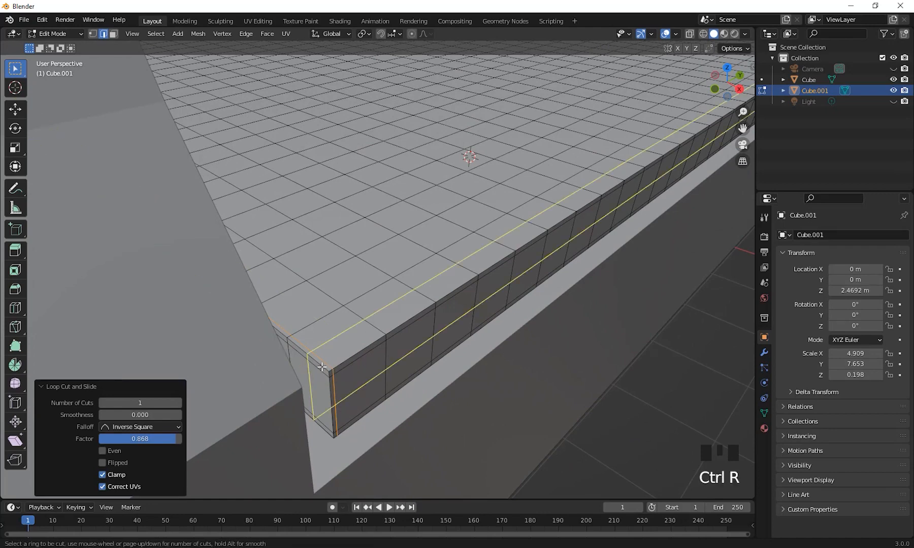
left_click(320, 367)
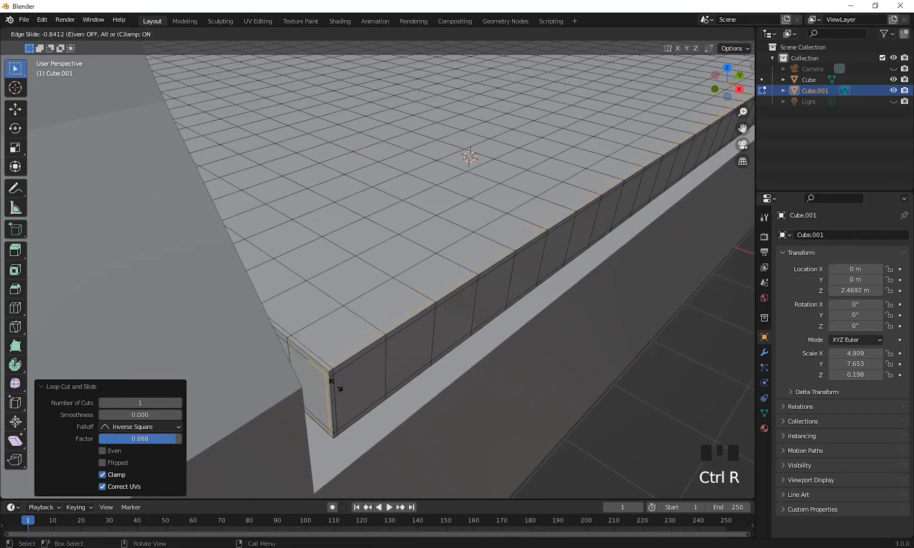
left_click(336, 386)
left_click(336, 386)
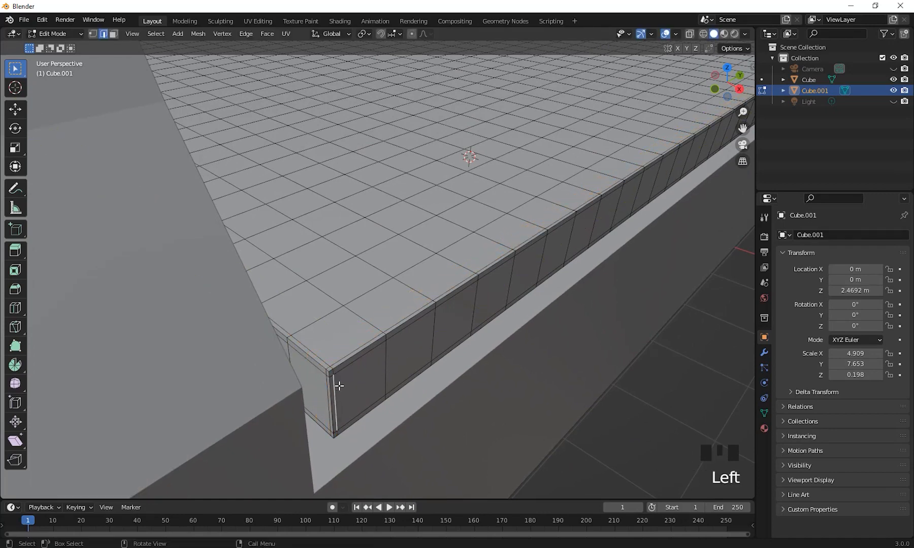
Return the mattress slab from Edit Mode to Object Mode
scroll(530, 357, "down", 7)
scroll(421, 356, "up", 2)
middle_click_drag(531, 357, 485, 378)
key("Tab")
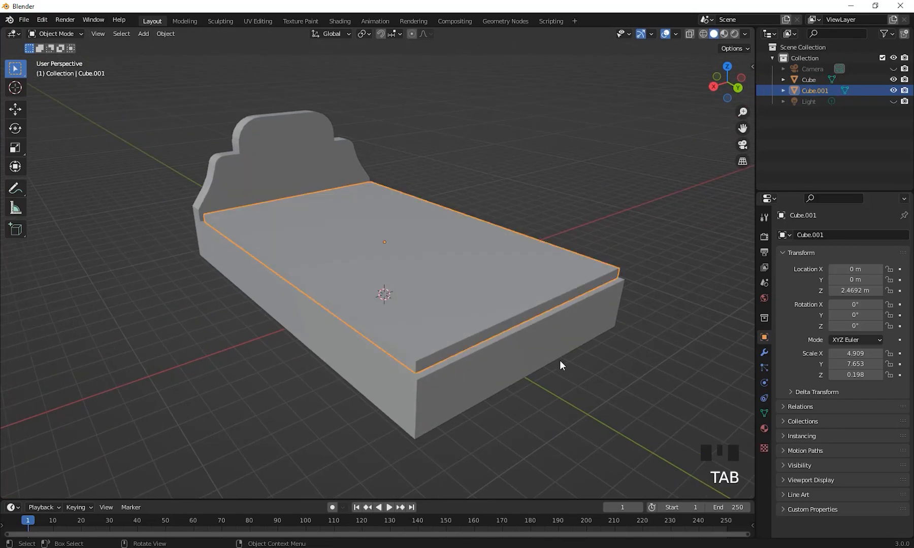
Examine how the mattress slab sits on the bed frame from several angles, leaving the mattress selected
middle_click_drag(560, 360, 589, 368)
middle_click_drag(589, 368, 525, 390, "shift")
left_click(524, 389)
left_click(450, 256)
middle_click_drag(599, 351, 579, 355)
middle_click_drag(579, 355, 573, 329, "shift")
middle_click_drag(572, 329, 619, 376, "shift")
middle_click_drag(619, 376, 613, 379, "shift")
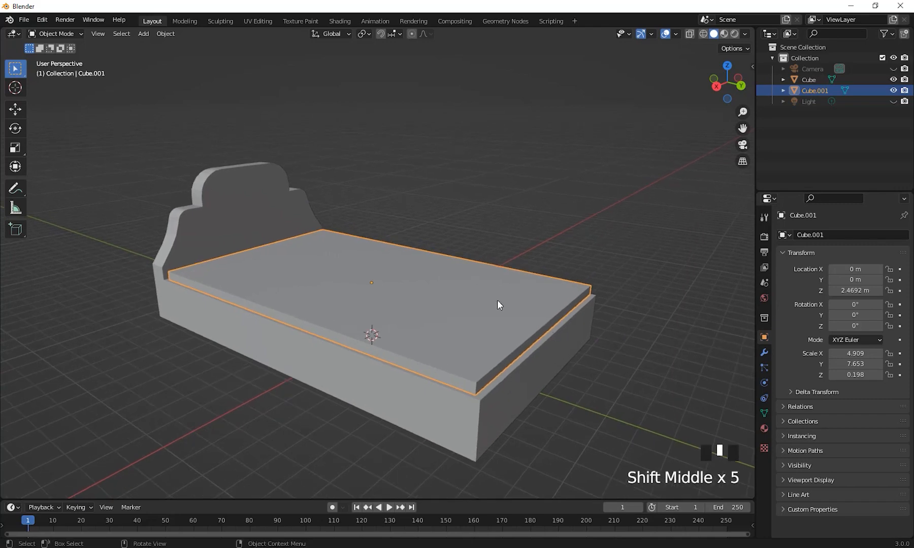
left_click(552, 341)
middle_click_drag(631, 343, 622, 346, "shift")
left_click(463, 295)
middle_click_drag(519, 341, 518, 326, "shift")
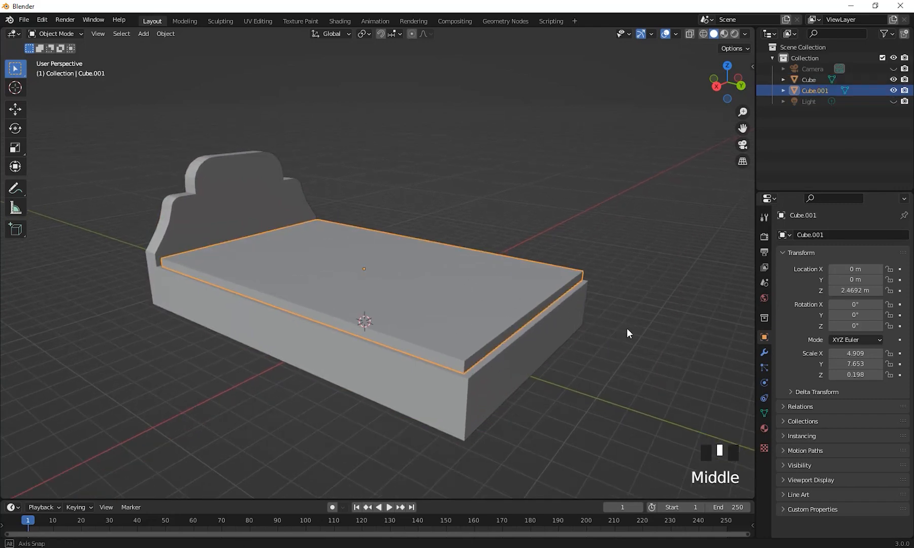
middle_click_drag(627, 328, 583, 327)
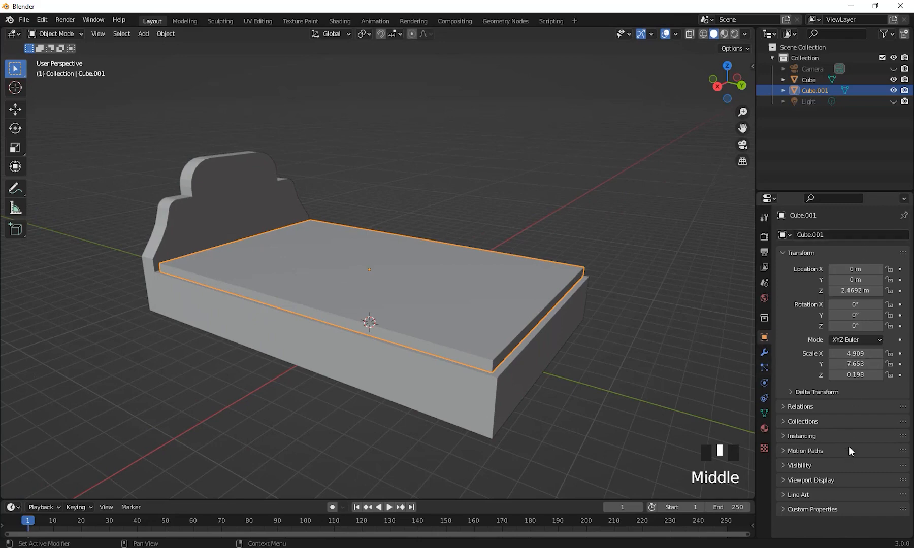
Apply all transforms (location, rotation and scale) to the mattress slab
middle_click_drag(637, 341, 629, 341)
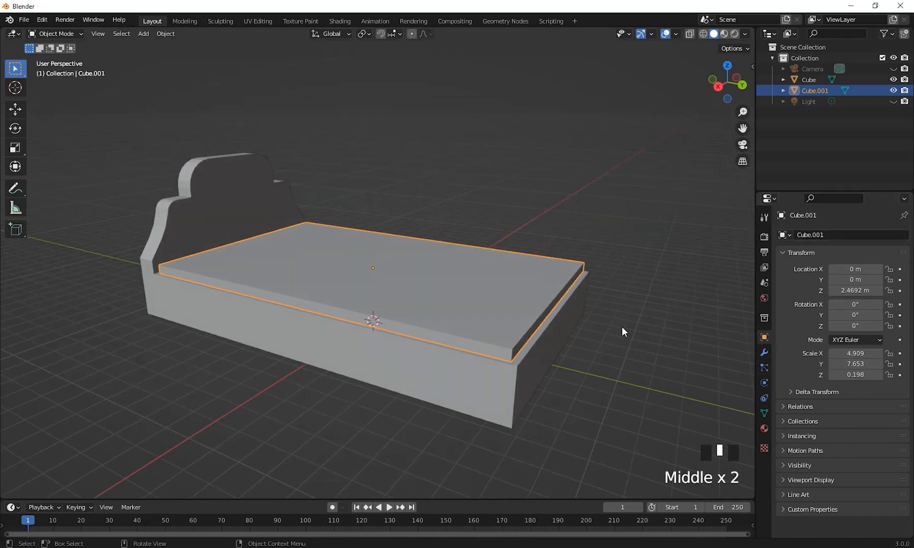
key("ctrl+a")
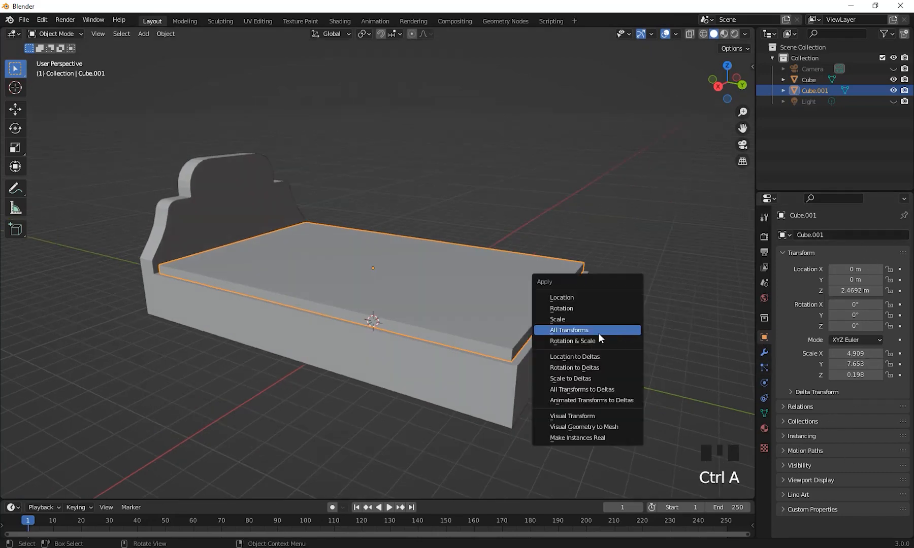
left_click(600, 331)
middle_click_drag(586, 404, 747, 376)
Add Cloth physics to the mattress slab
left_click(765, 368)
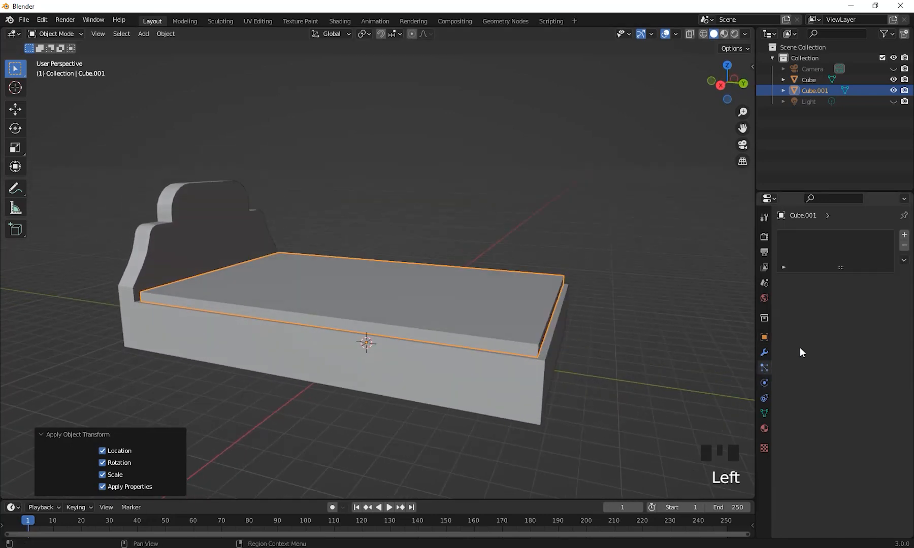
left_click(764, 384)
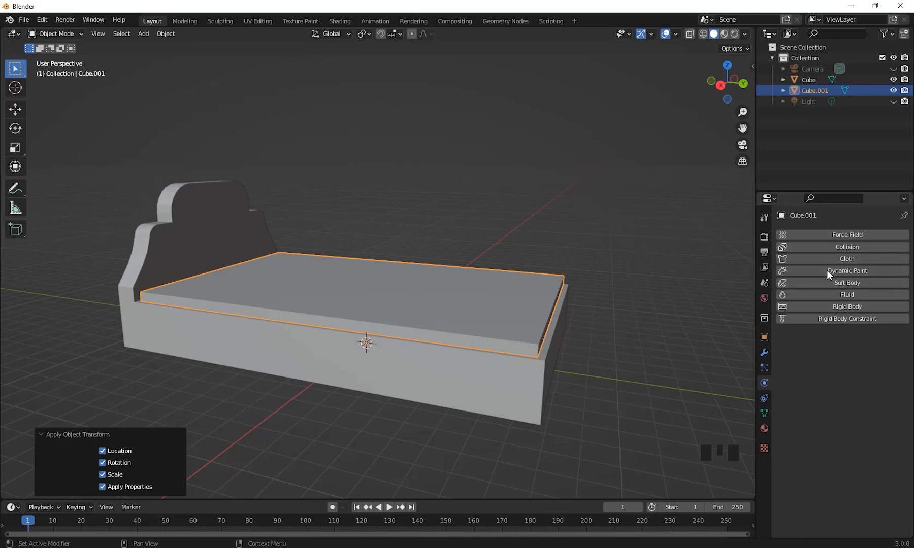
left_click(841, 259)
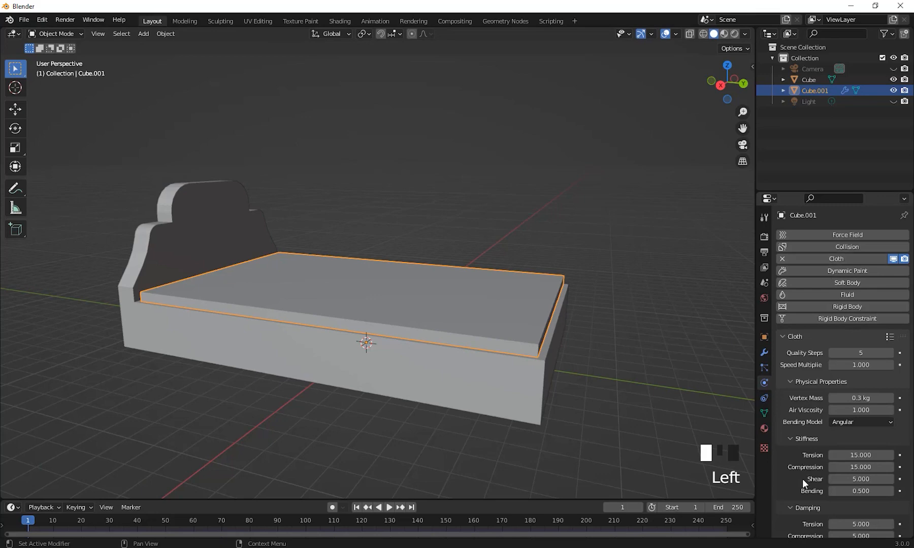
scroll(802, 392, "down", 7)
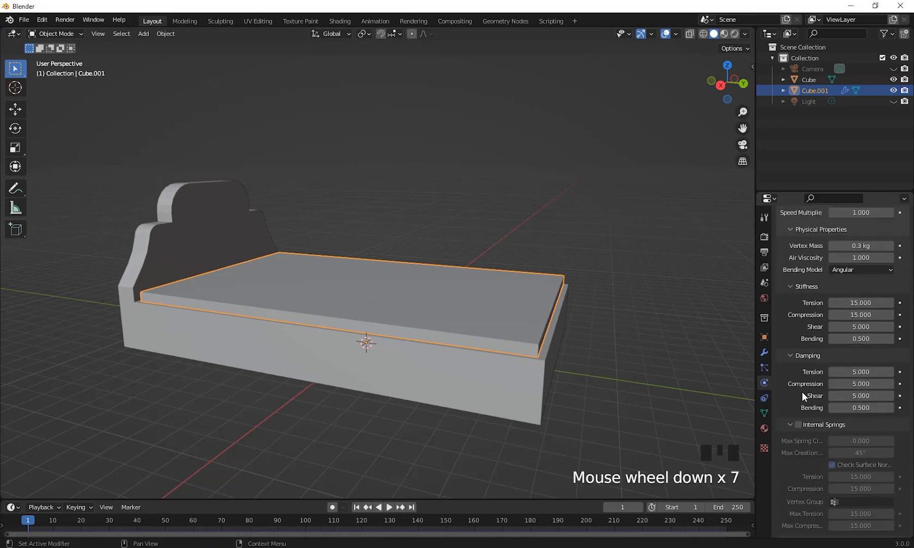
Play the mattress's cloth simulation briefly, stop it and return the timeline to the first frame
left_click(389, 507)
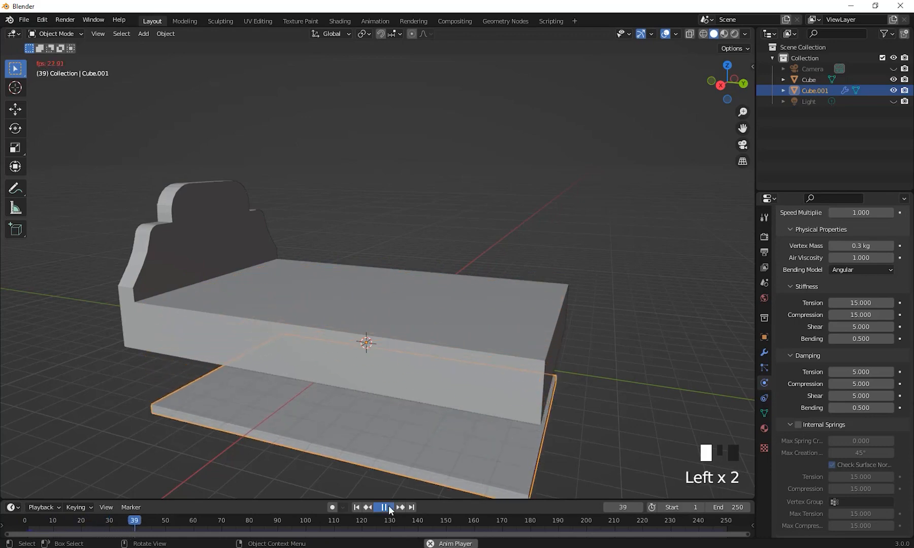
left_click(388, 507)
left_click(357, 507)
middle_click_drag(401, 457, 430, 389)
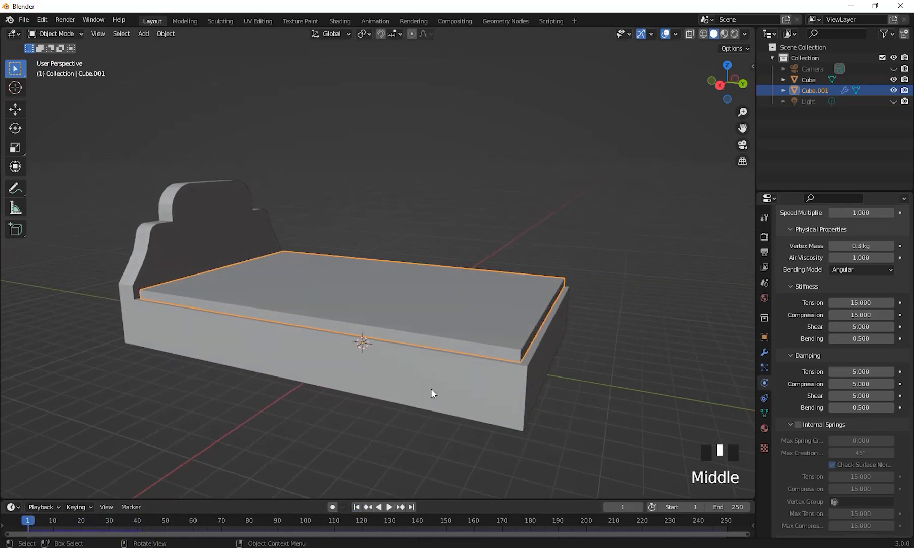
Check the bed frame's transform values and add Collision physics to the frame
left_click(431, 388)
middle_click_drag(516, 452, 542, 348)
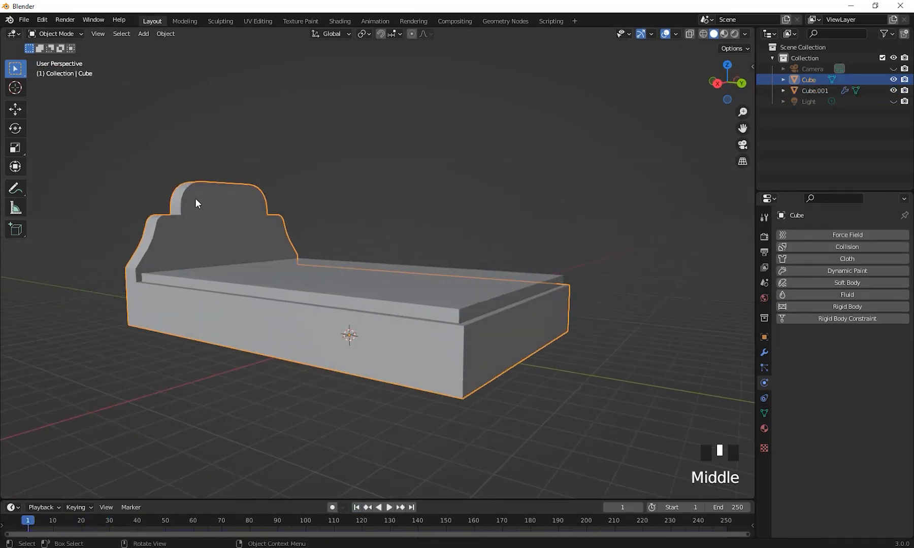
middle_click_drag(437, 359, 468, 388)
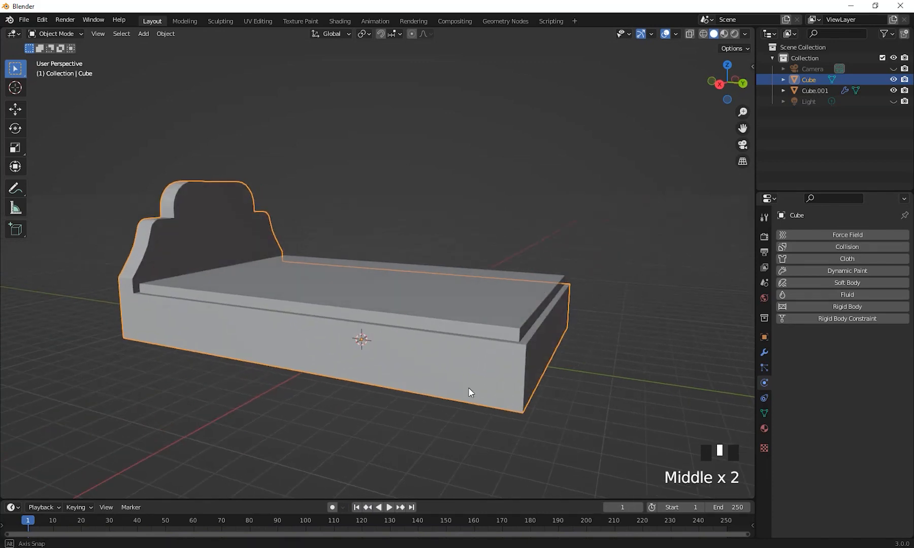
left_click(760, 338)
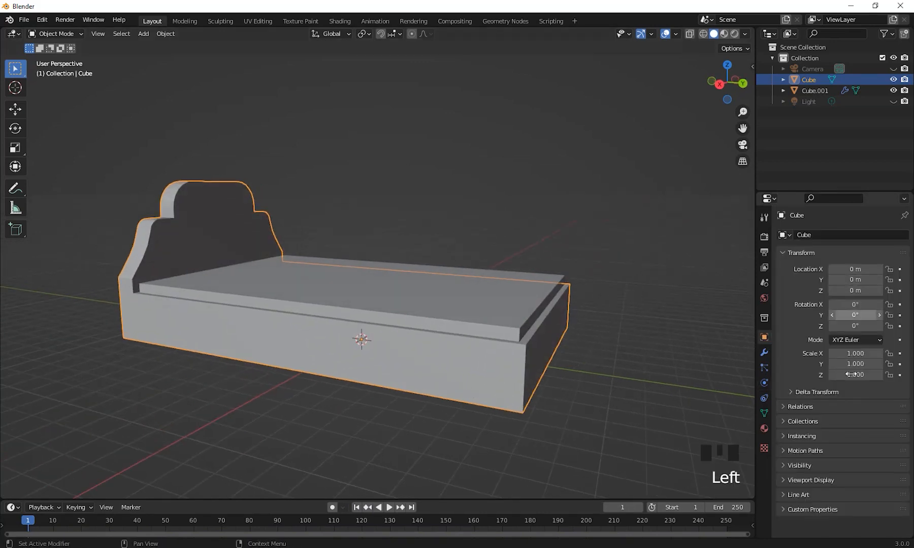
middle_click_drag(581, 409, 495, 325)
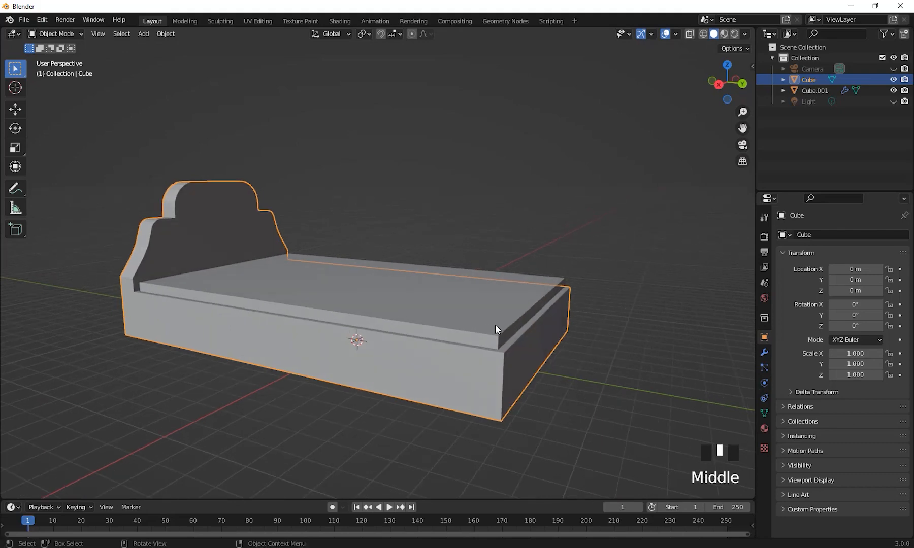
left_click(495, 326)
left_click(506, 370)
middle_click_drag(505, 370, 677, 378)
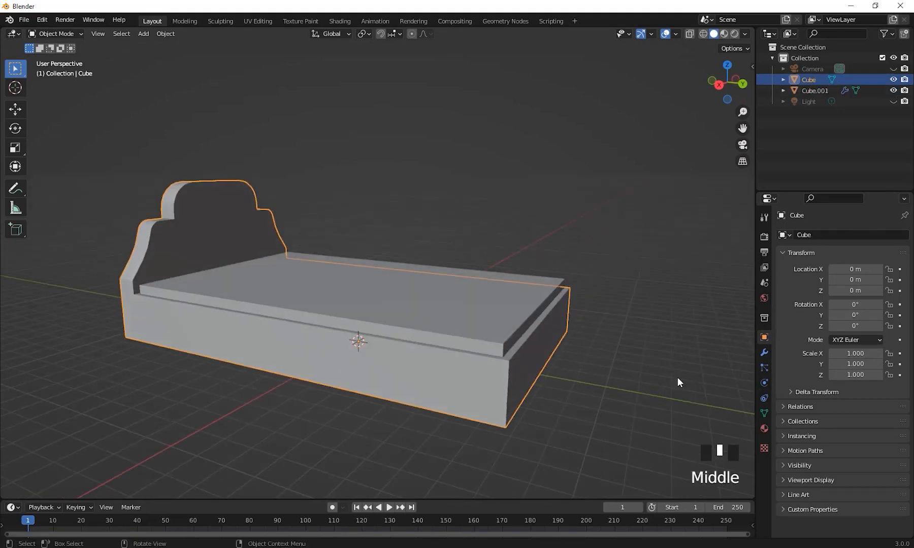
left_click(764, 383)
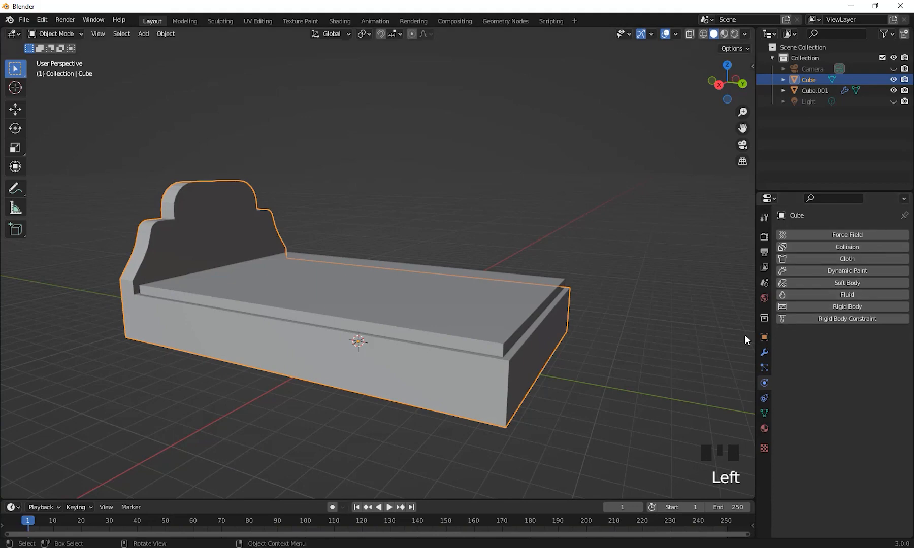
left_click(839, 246)
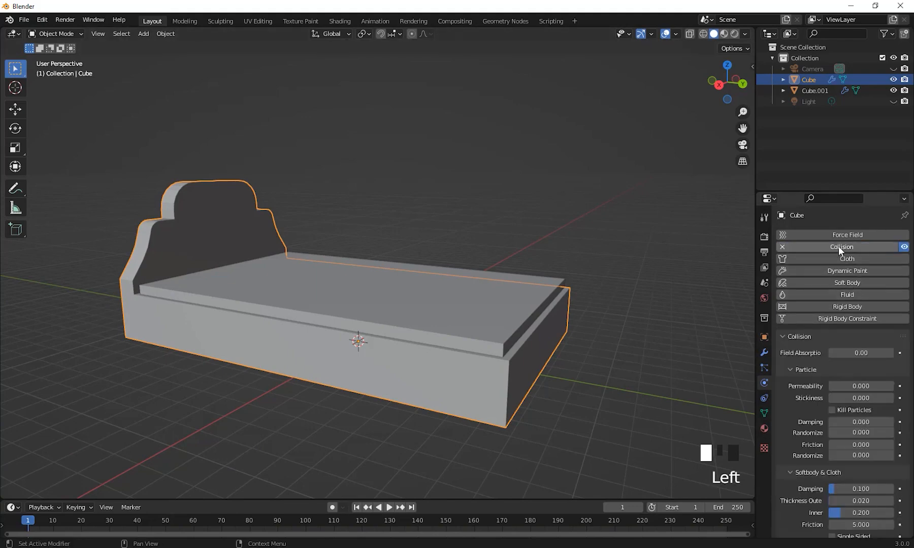
Compare the physics assigned to the mattress and the bed frame, leaving the mattress selected
middle_click_drag(559, 419, 520, 326)
left_click(520, 327)
middle_click_drag(596, 435, 590, 383)
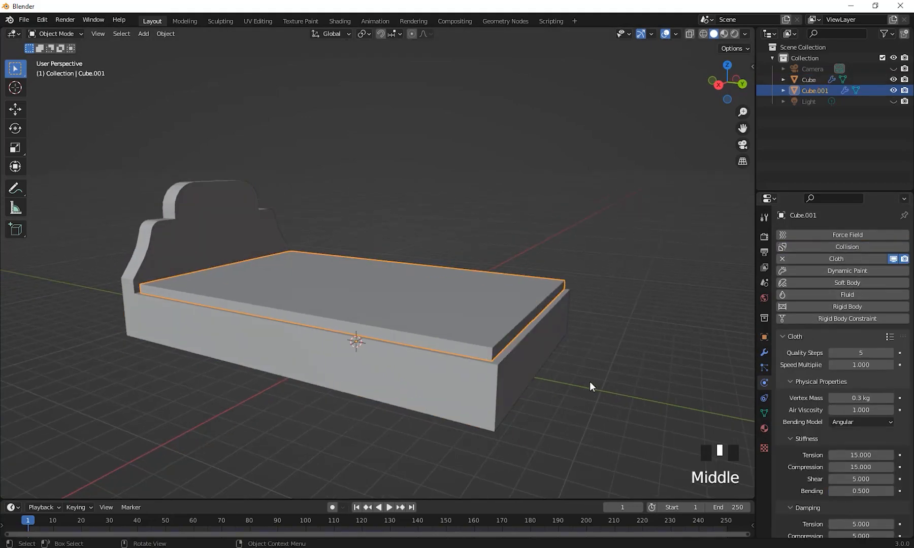
left_click(436, 365)
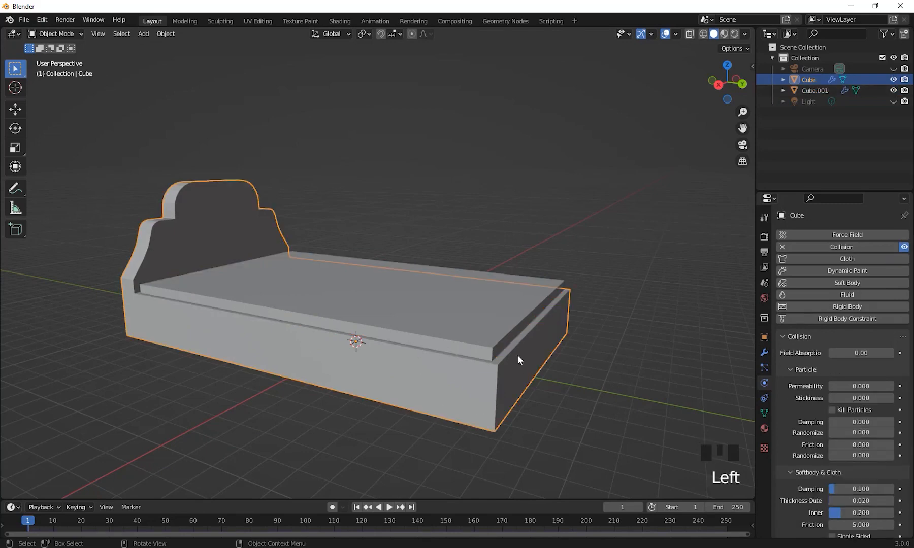
left_click(492, 346)
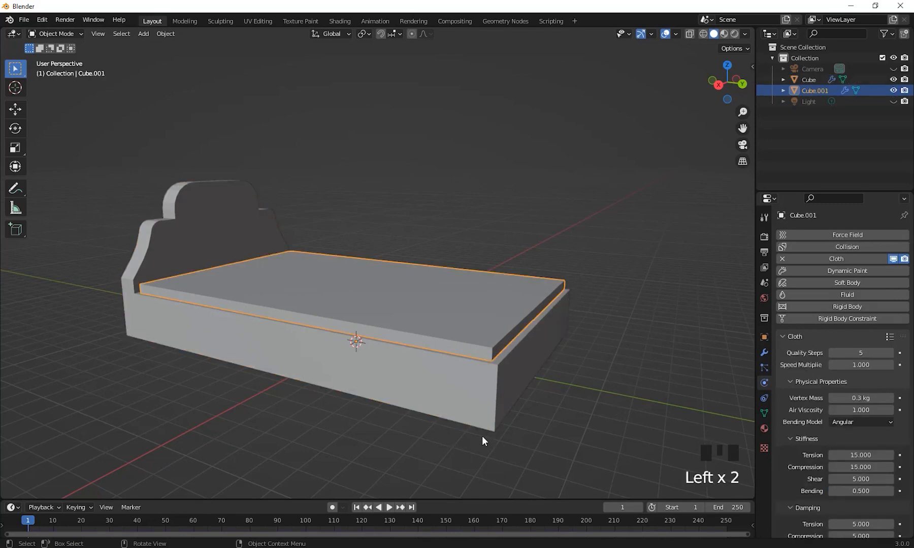
double_click(480, 392)
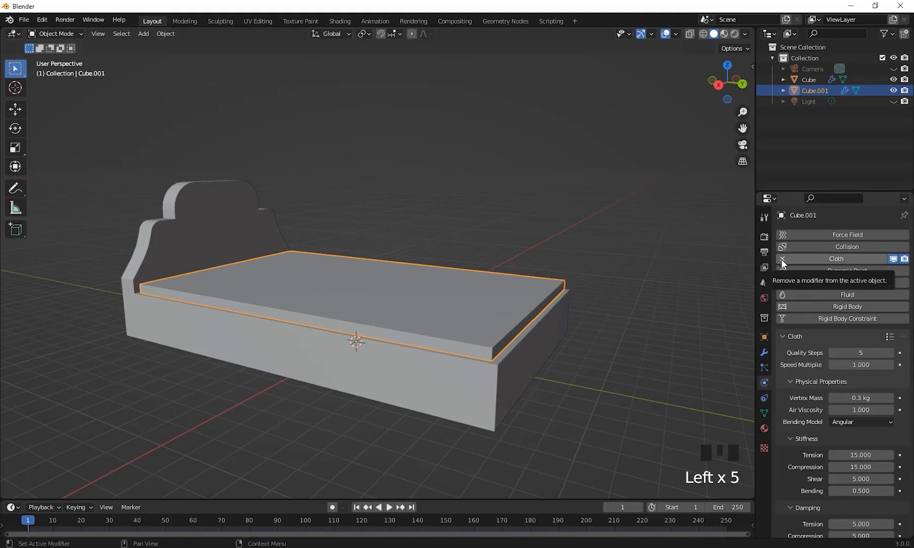
Run the mattress's cloth simulation against the colliding bed frame, pause it and inspect the mattress shape
scroll(522, 398, "down", 2)
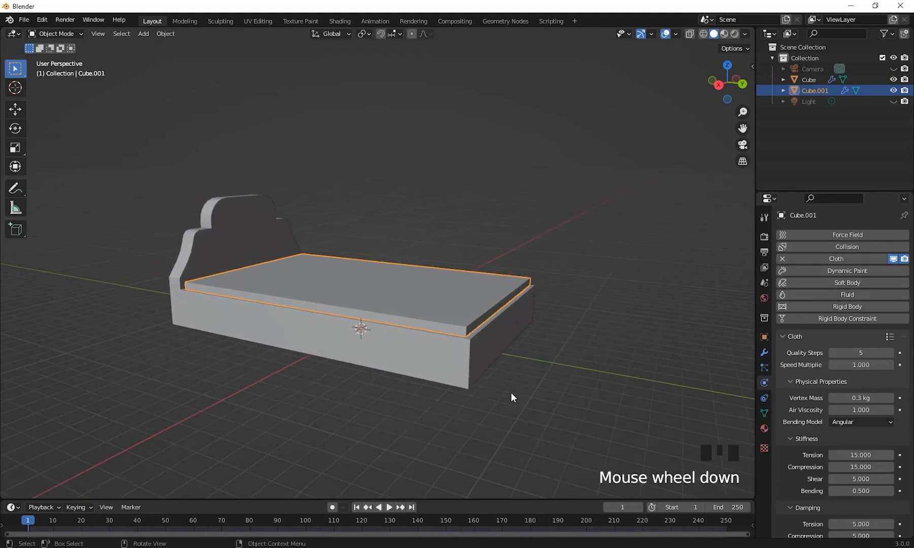
middle_click_drag(511, 394, 506, 393)
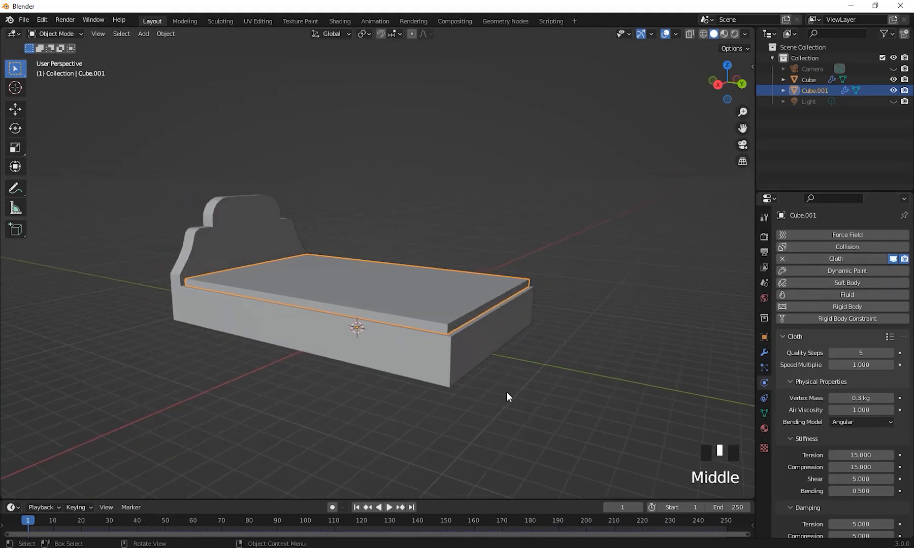
left_click(387, 507)
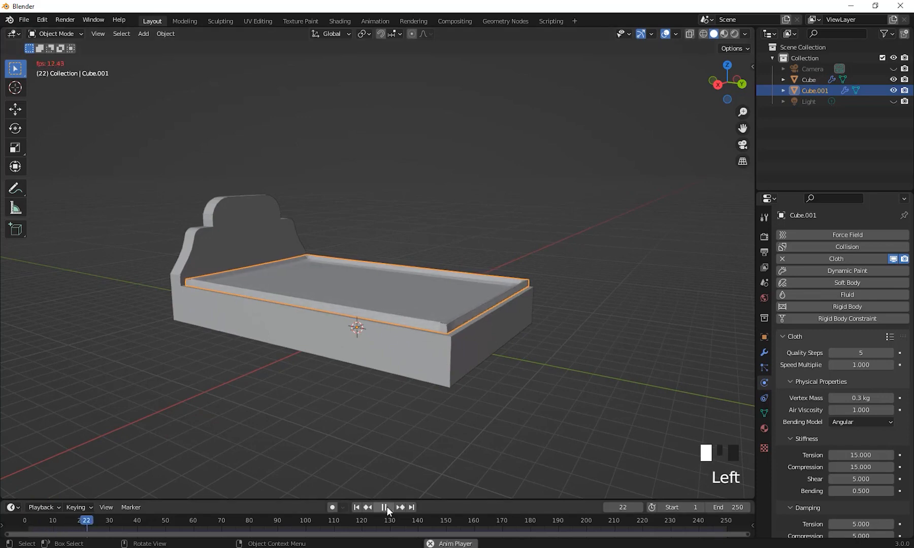
left_click(387, 506)
scroll(455, 317, "up", 2)
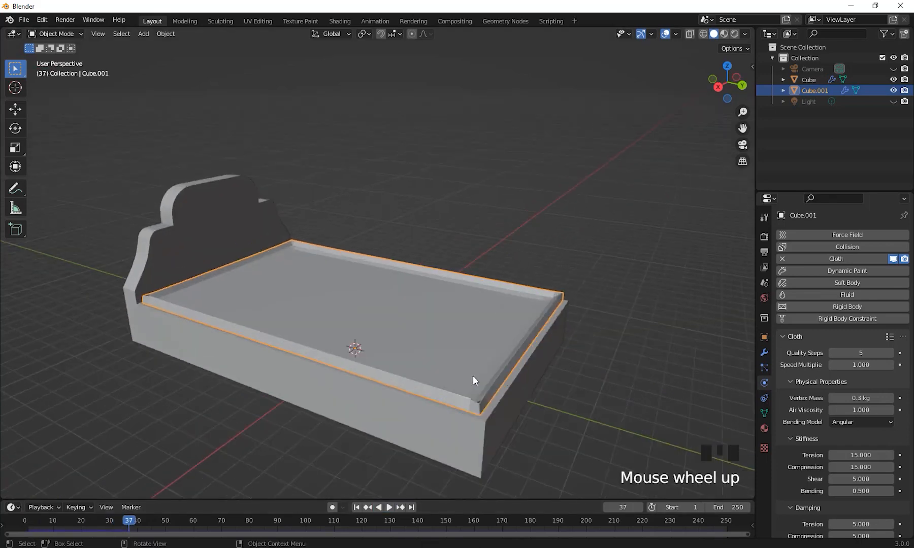
middle_click_drag(473, 378, 472, 323)
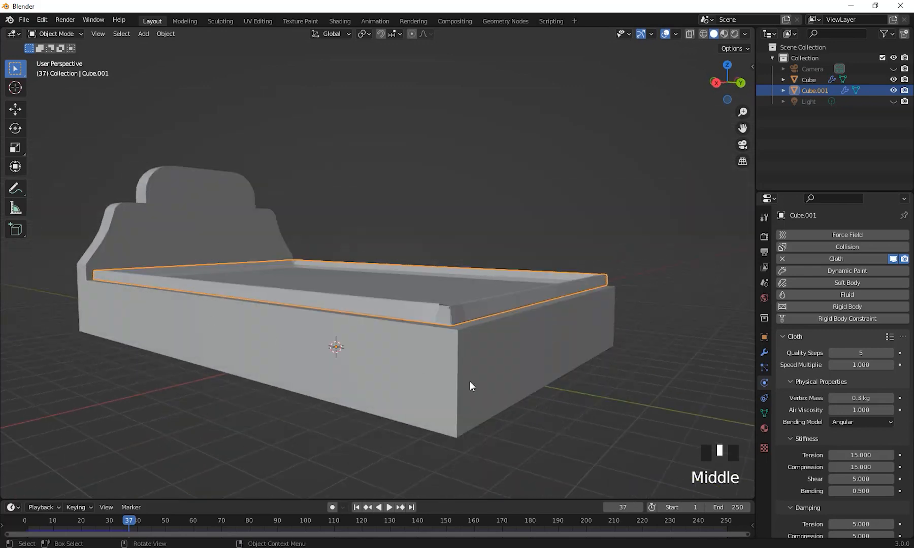
middle_click_drag(469, 384, 478, 351)
Replay the cloth simulation briefly and rewind the timeline to frame 1
left_click(389, 507)
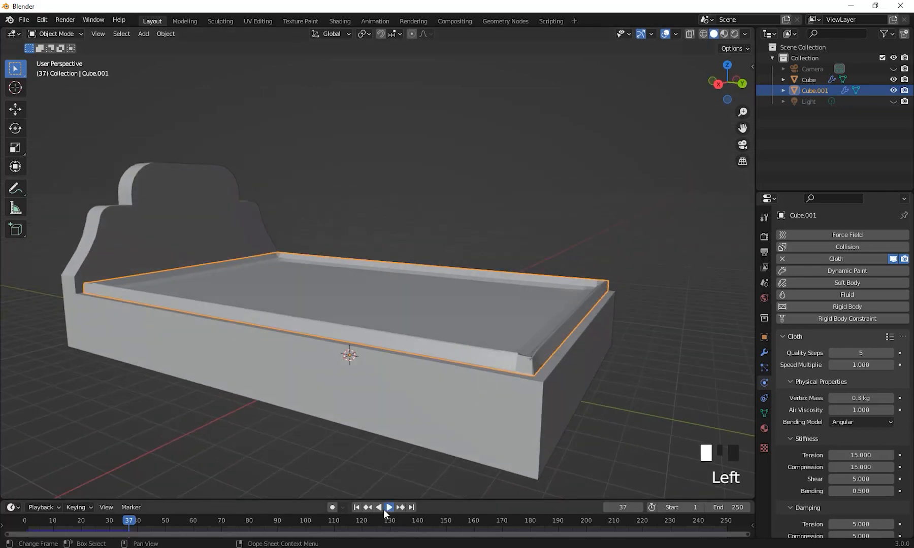
left_click(357, 507)
left_click(386, 508)
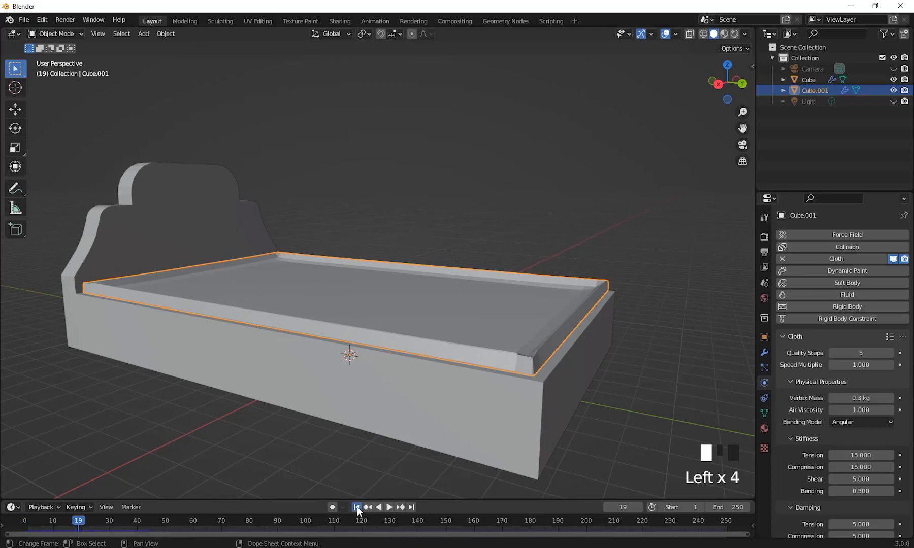
left_click(356, 508)
scroll(529, 421, "down", 2)
scroll(527, 417, "down", 1)
middle_click_drag(526, 417, 568, 371)
scroll(581, 418, "down", 2)
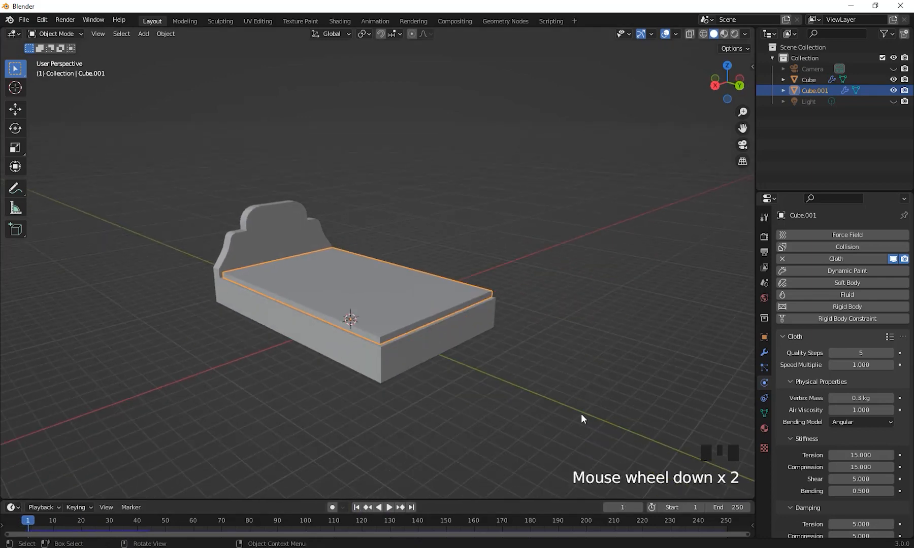
middle_click_drag(582, 415, 631, 402, "shift")
right_click(454, 267)
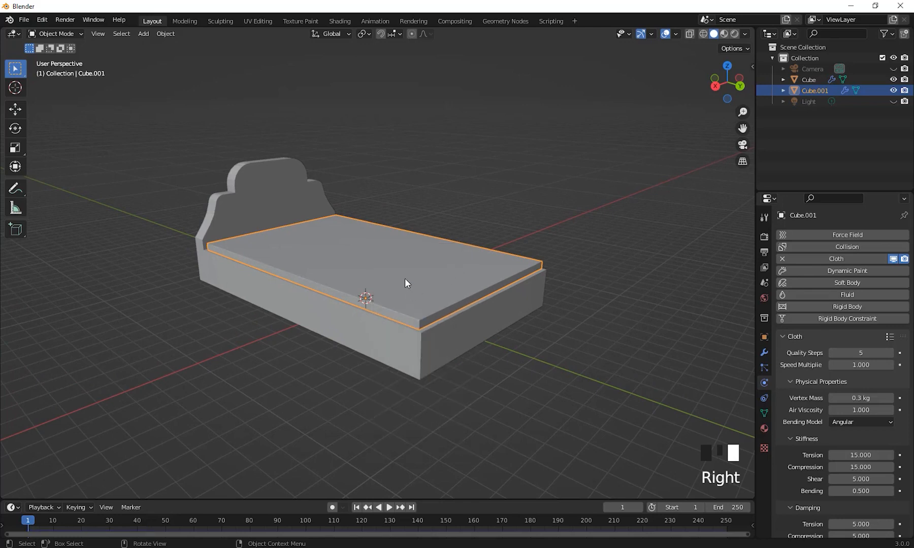
middle_click_drag(457, 281, 464, 287, "shift")
left_click(497, 323)
middle_click_drag(514, 340, 518, 341)
left_click(471, 282)
middle_click_drag(571, 357, 569, 362, "shift")
Enable Pressure in the mattress's cloth physics and set the pressure to 2
scroll(819, 456, "down", 8)
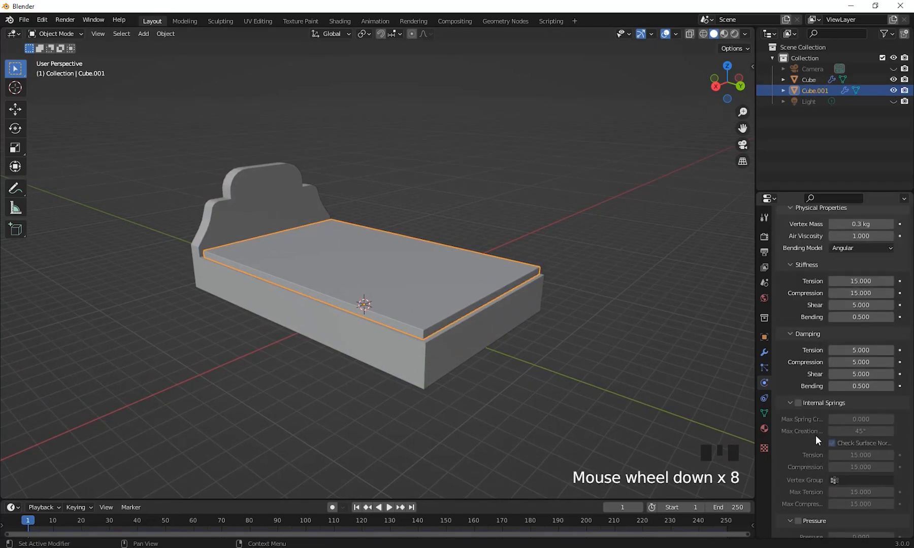
scroll(817, 431, "up", 9)
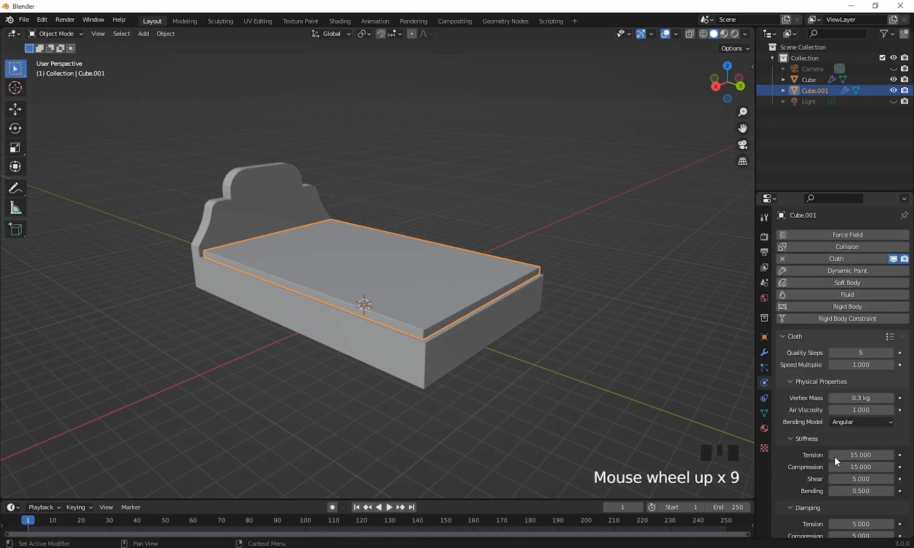
scroll(833, 456, "down", 3)
scroll(808, 416, "down", 2)
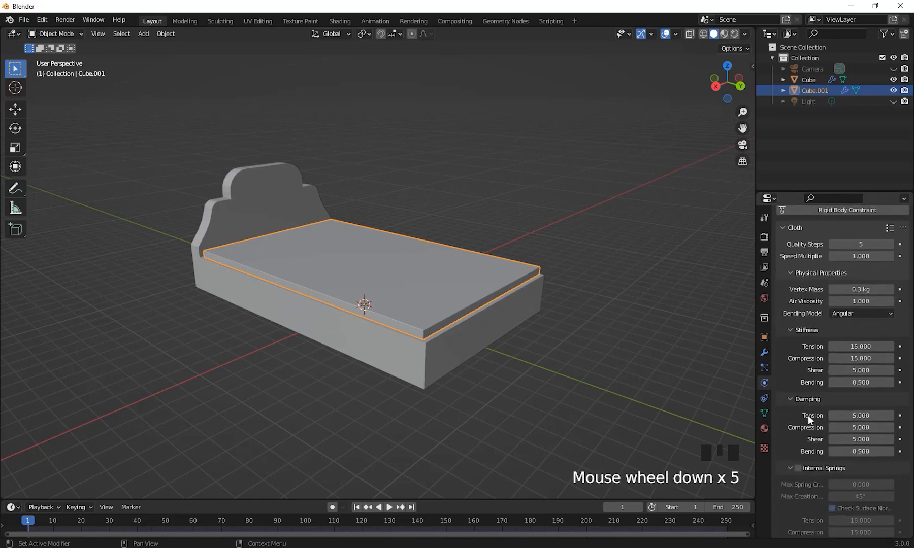
scroll(808, 415, "up", 1)
scroll(807, 415, "down", 4)
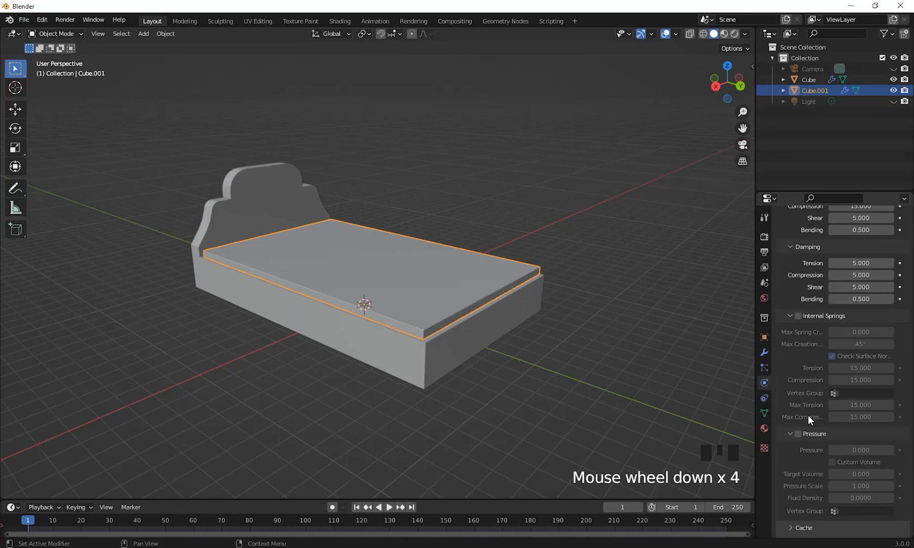
scroll(808, 416, "down", 4)
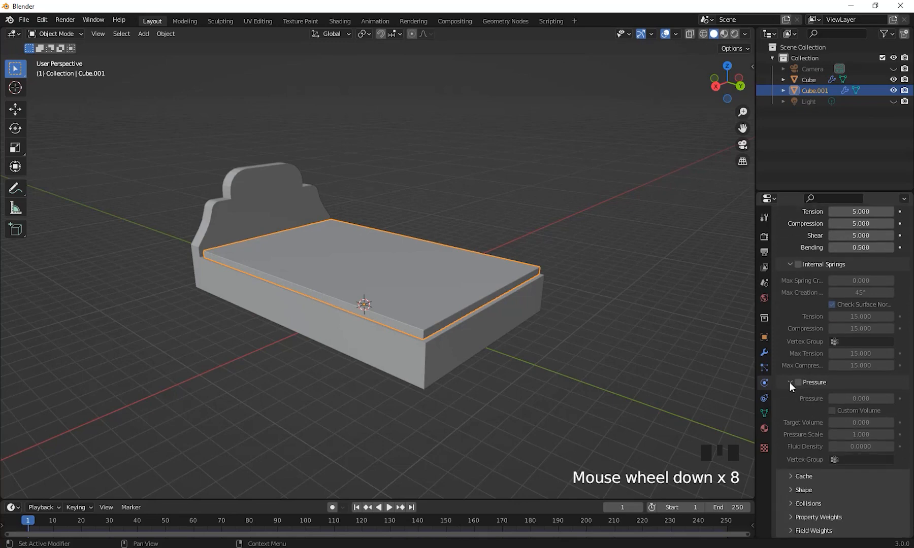
left_click(798, 382)
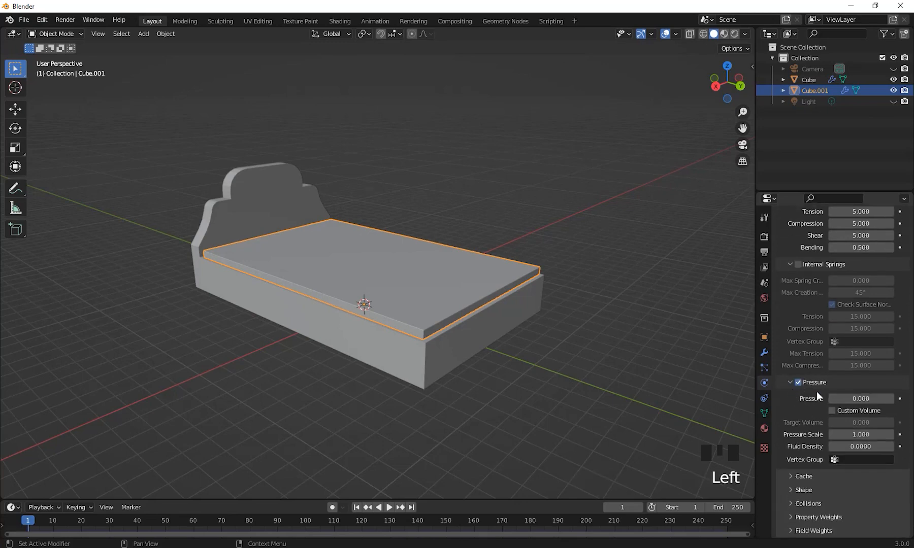
left_click(862, 399)
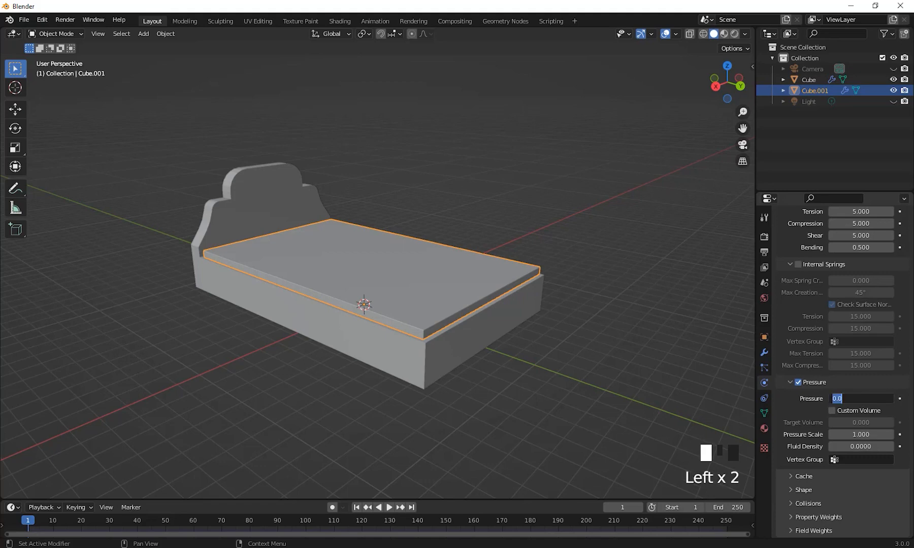
type("2")
key("Return")
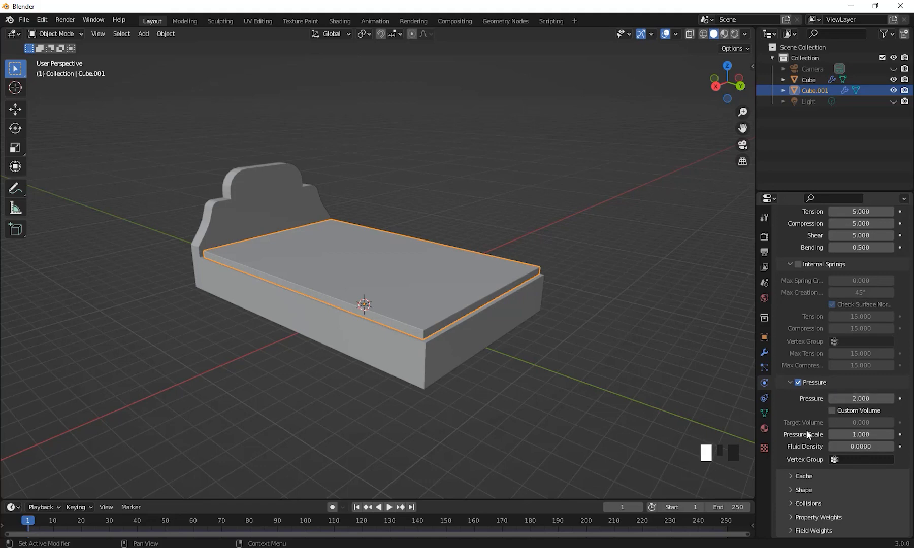
Expand the mattress's cloth Property Weights, Shape and Field Weights settings and go through them to the Gravity weight
scroll(809, 413, "down", 4)
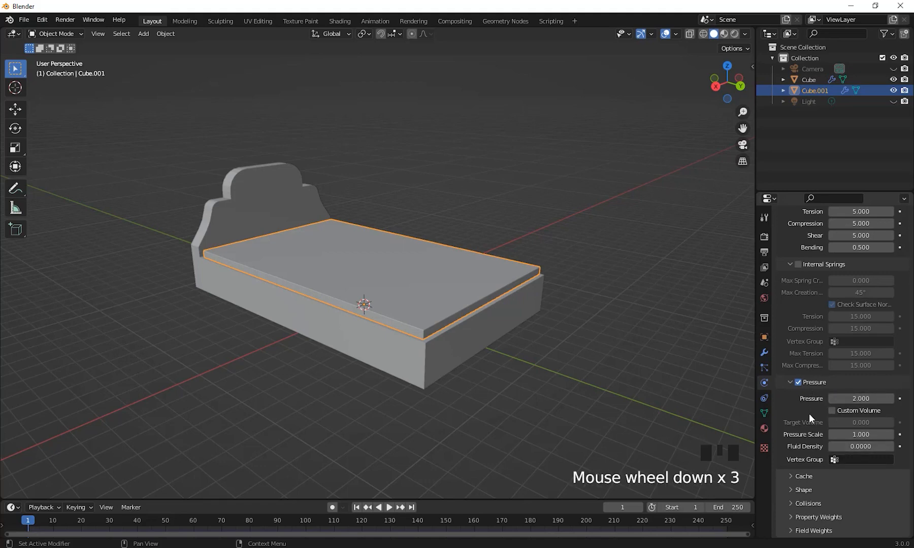
left_click(805, 517)
scroll(802, 437, "down", 5)
left_click(799, 358)
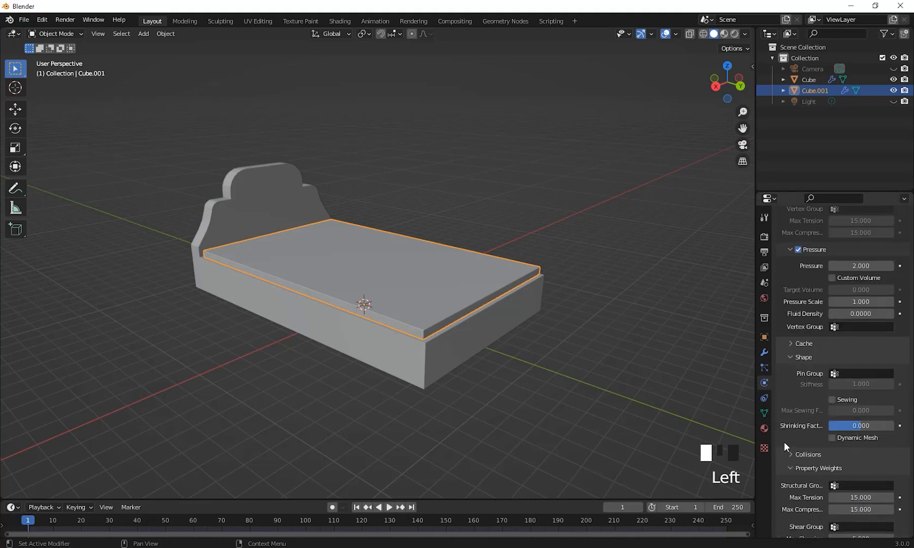
scroll(792, 409, "down", 2)
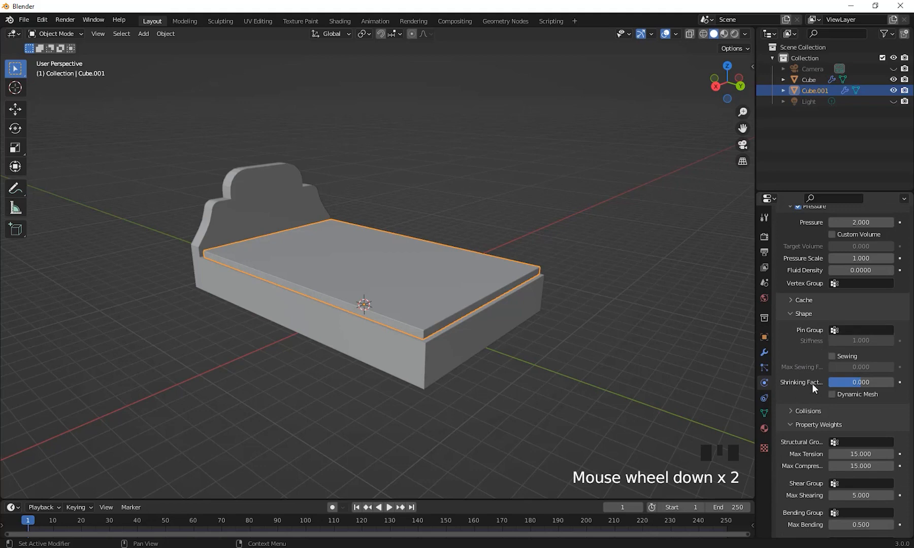
middle_click_drag(472, 384, 495, 388)
scroll(858, 350, "up", 6)
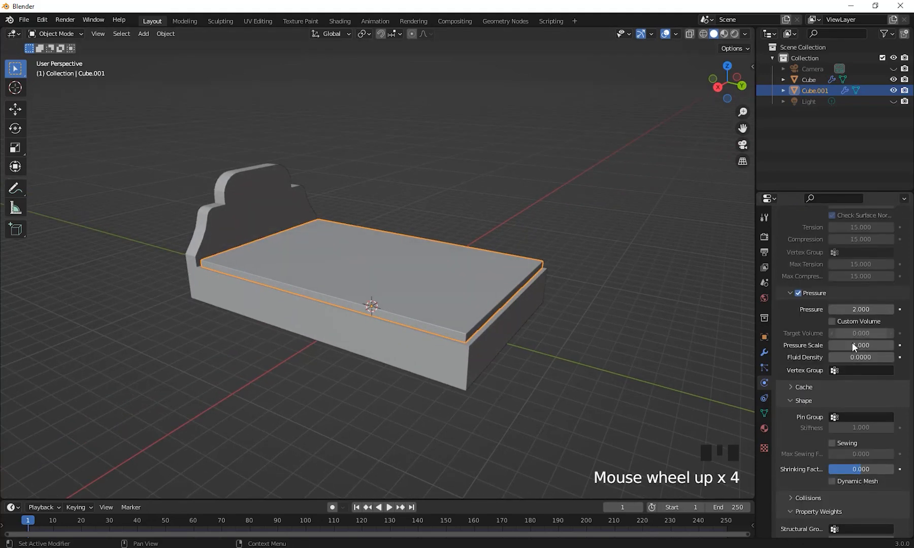
scroll(796, 386, "down", 16)
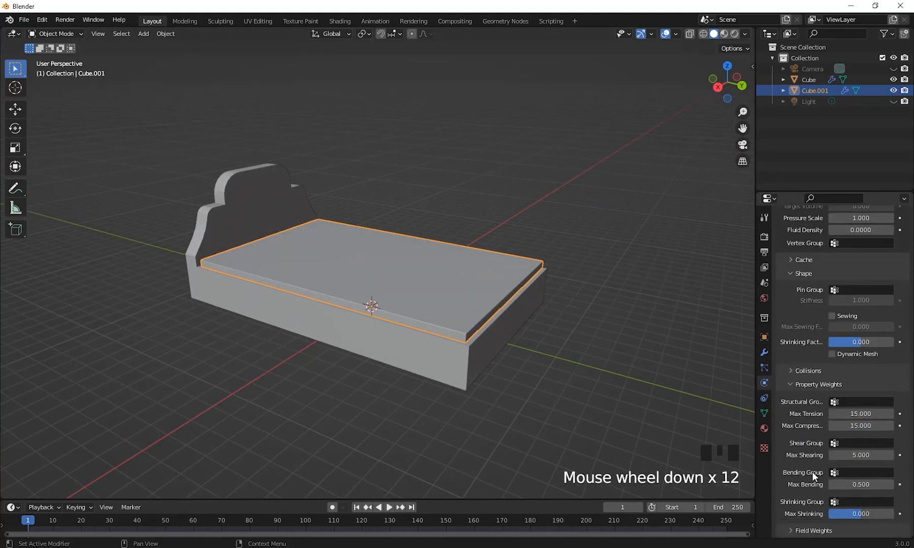
left_click(804, 531)
scroll(806, 478, "down", 8)
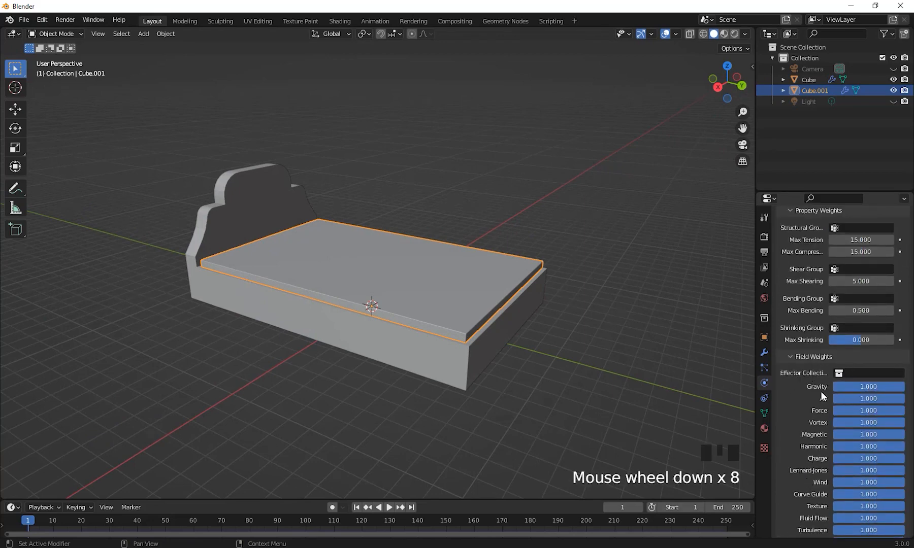
left_click(871, 387)
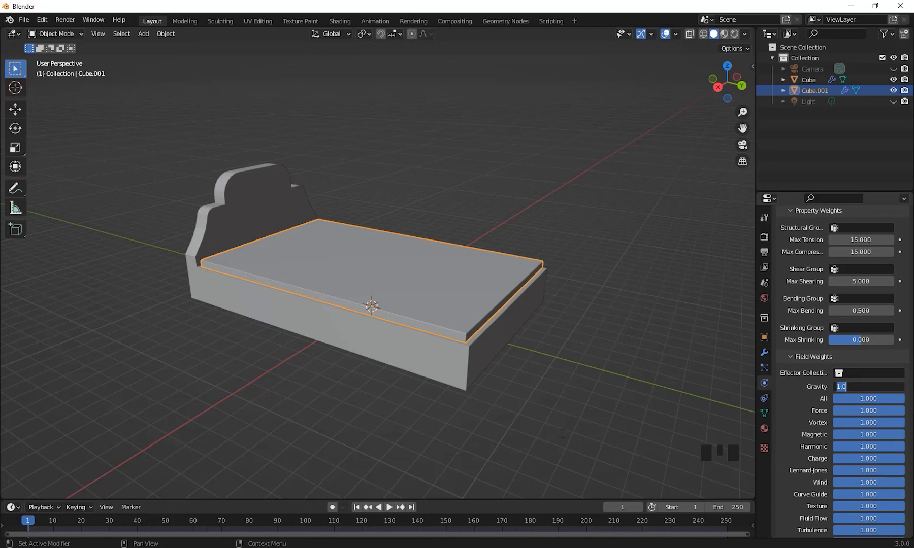
Run the pressurised mattress simulation, pause it, inspect the inflated shape from several sides and rewind to frame 1
left_click(389, 509)
left_click(389, 508)
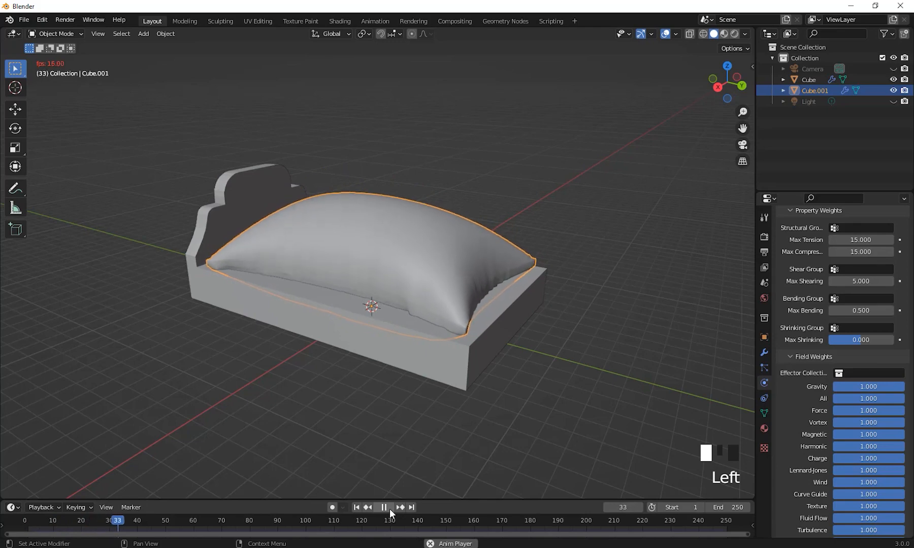
left_click(389, 509)
middle_click_drag(469, 269, 387, 312)
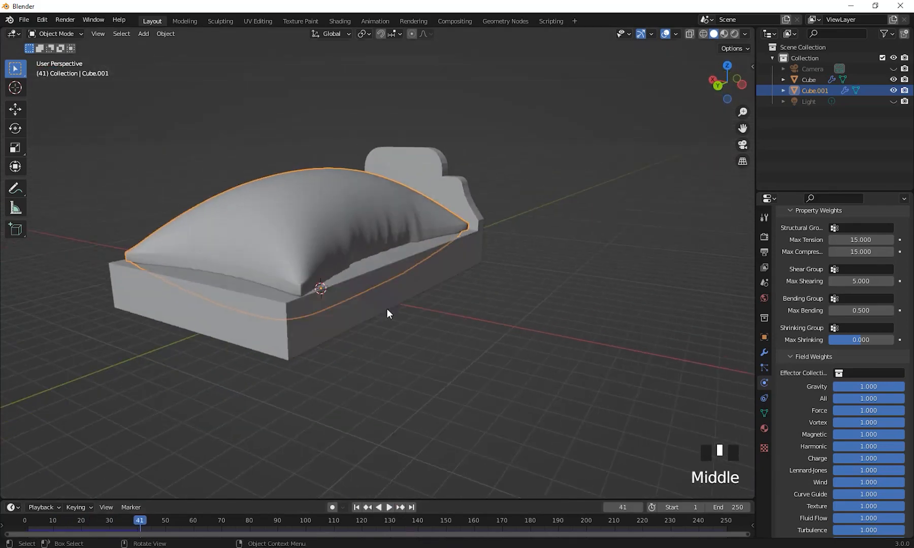
scroll(327, 302, "down", 2)
middle_click_drag(326, 302, 370, 520)
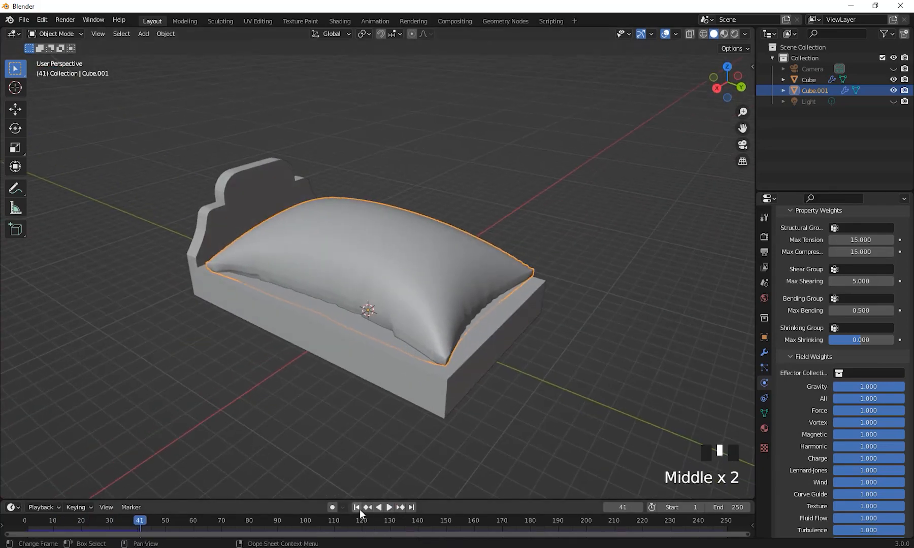
left_click(357, 507)
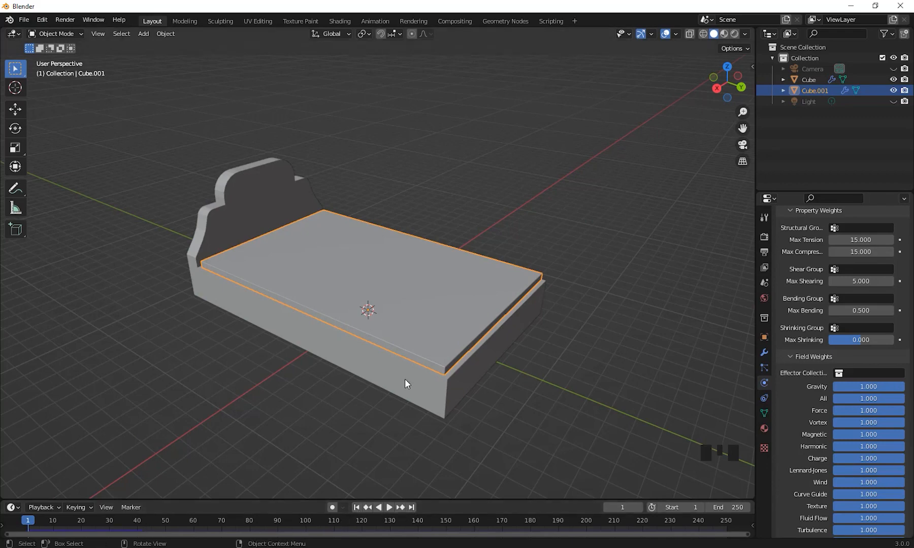
Advance the simulation frame by frame to frame 3 and inspect the mattress shape from several angles
key("Right")
key("Right")
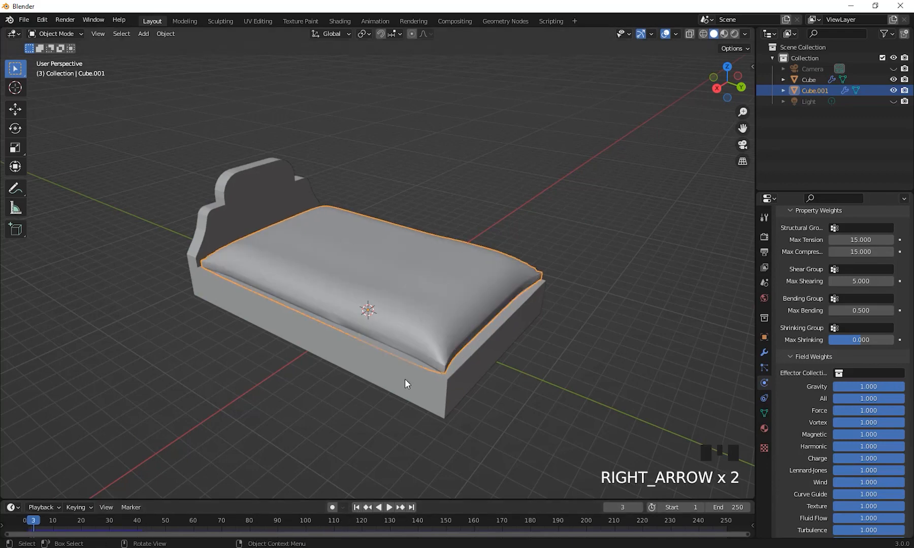
middle_click_drag(591, 351, 544, 394)
middle_click_drag(503, 213, 443, 338)
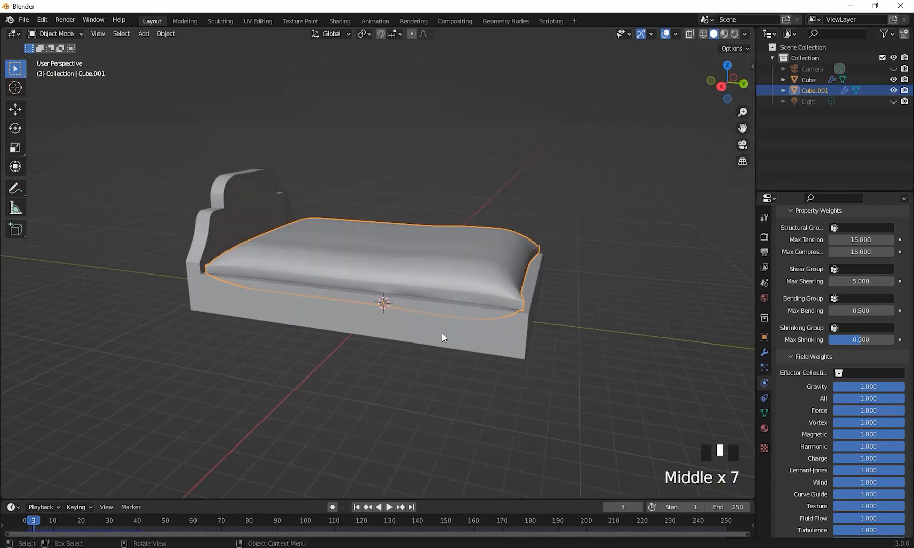
Set the Gravity field weight of the mattress's cloth to 0
left_click(871, 385)
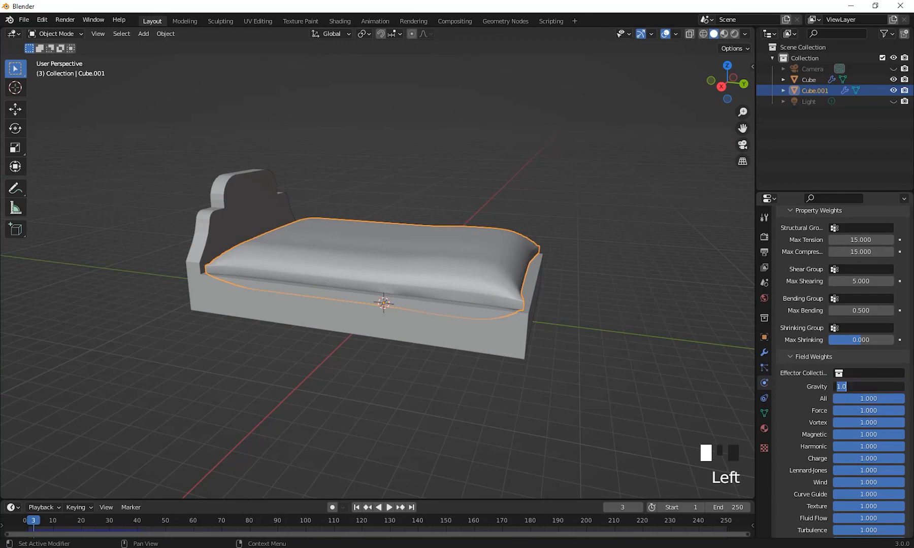
type("0")
key("Return")
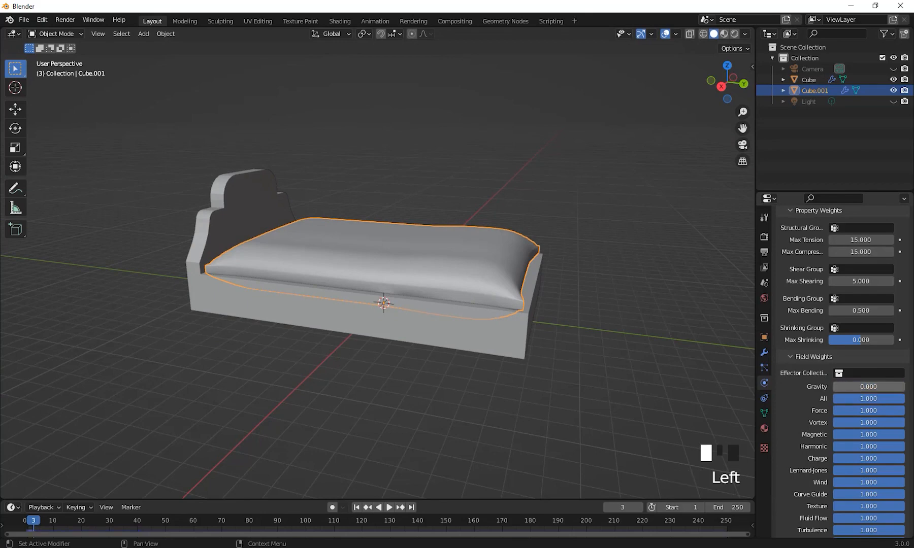
Run the zero-gravity simulation, restart it while viewing the mattress from another side, stop it and rewind to frame 1
left_click(389, 507)
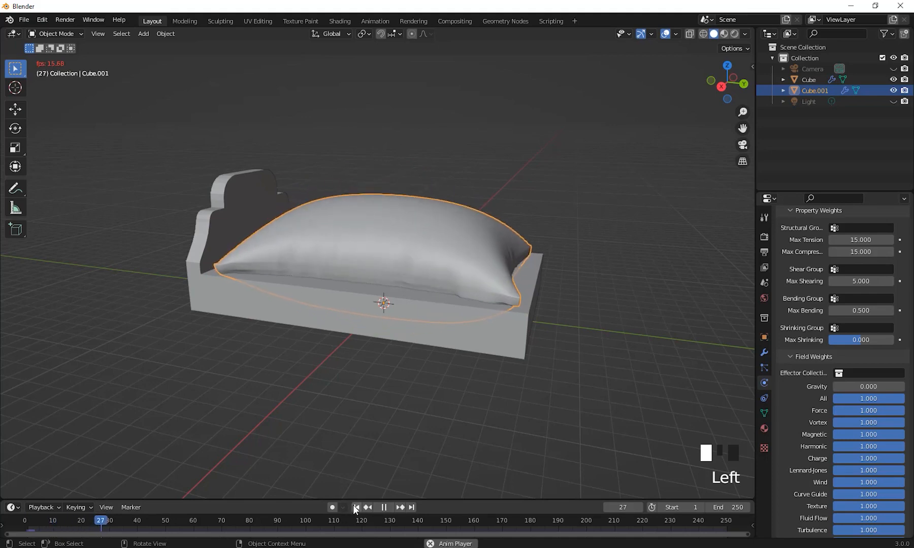
double_click(353, 507)
middle_click_drag(576, 363, 430, 258)
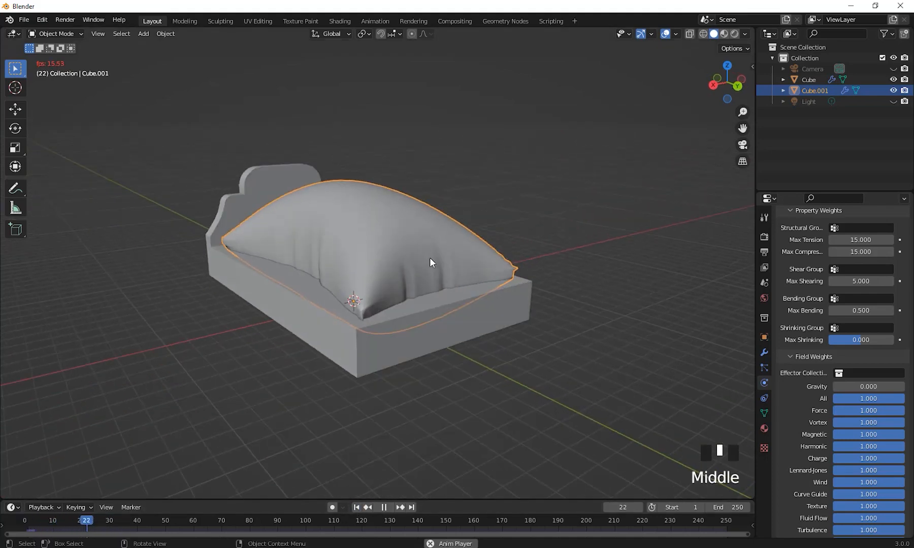
left_click(384, 506)
left_click(357, 507)
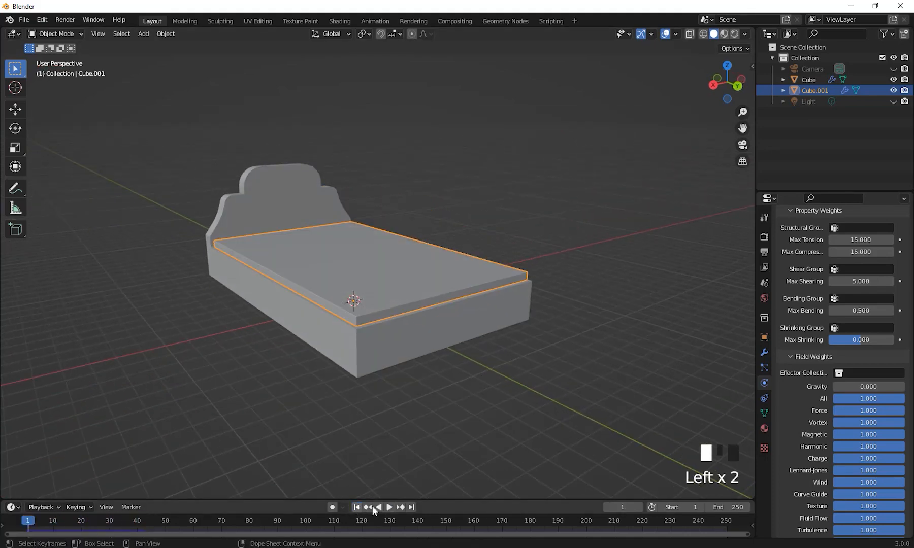
Set the mattress's cloth pressure to 1
middle_click_drag(604, 391, 564, 391)
scroll(587, 413, "up", 2)
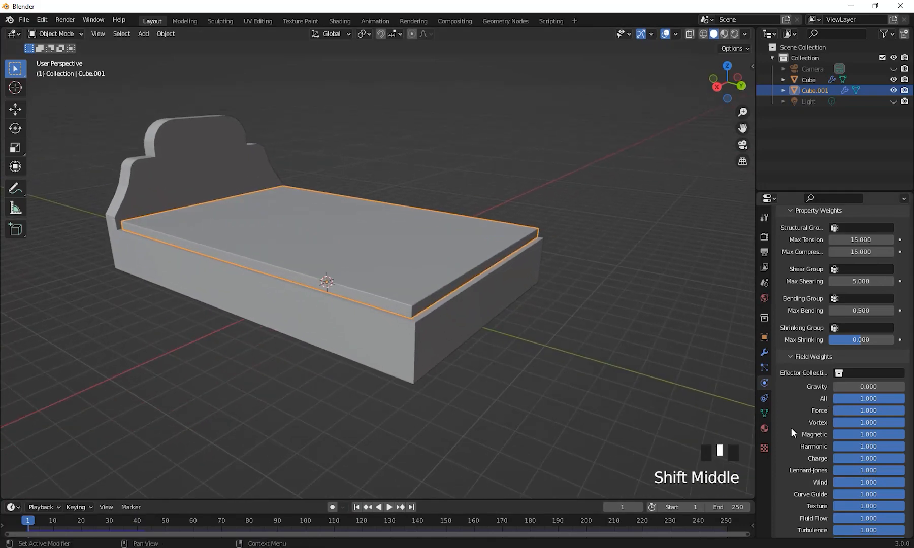
scroll(797, 424, "up", 9)
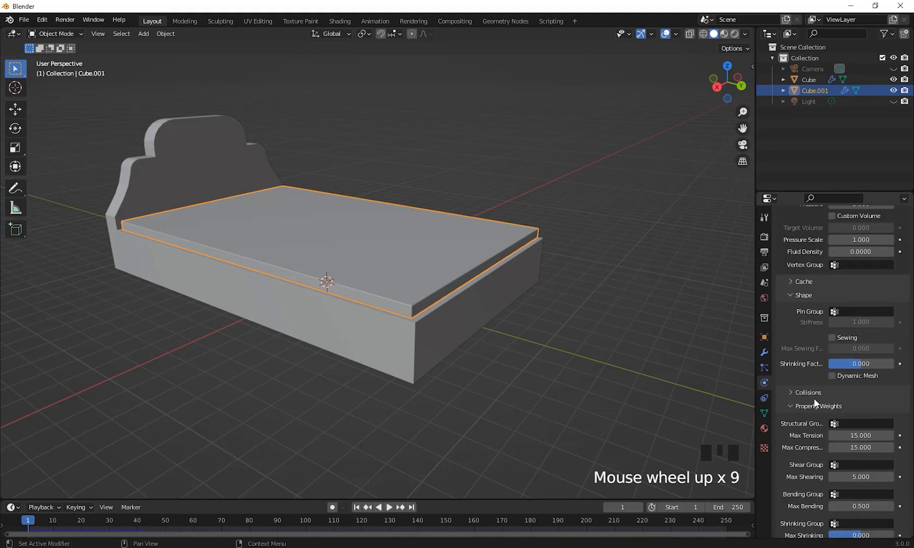
scroll(814, 399, "up", 7)
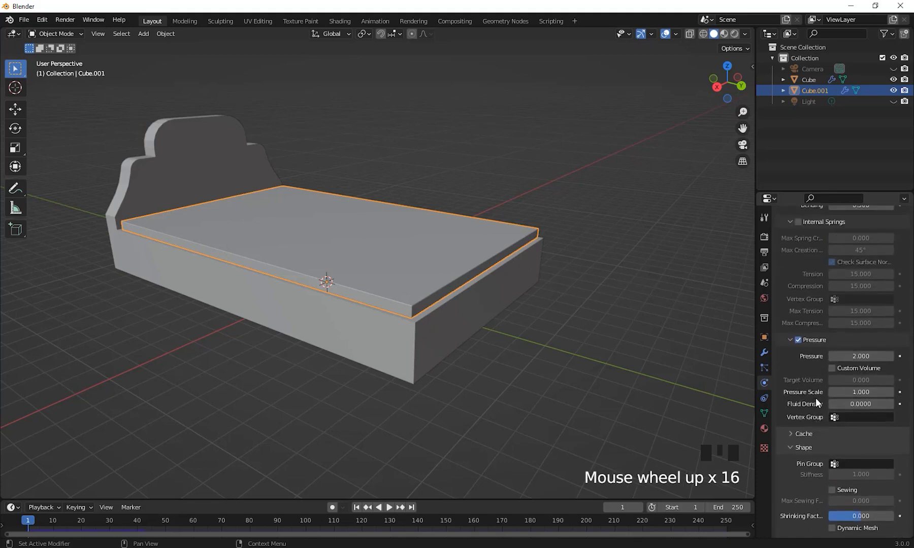
left_click(849, 357)
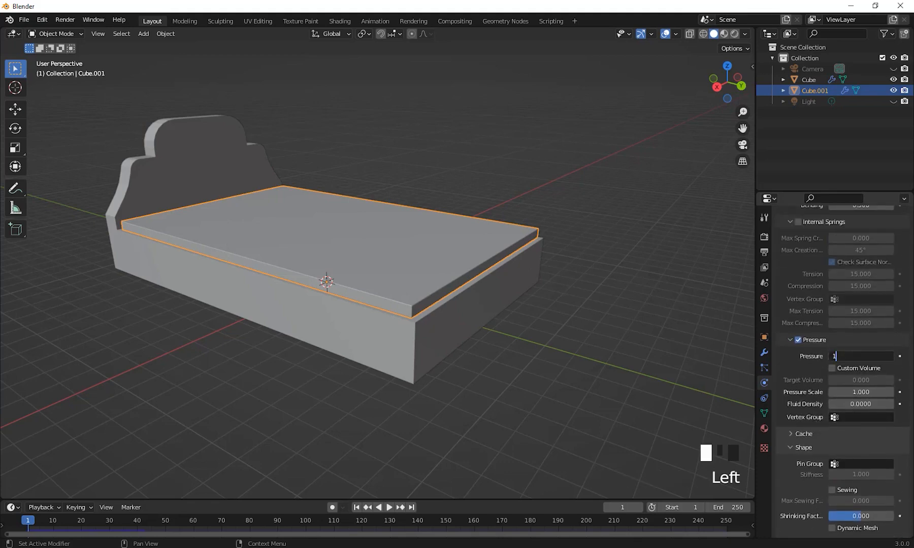
type("1")
key("Return")
Test the cloth simulation with the reduced pressure, stop it and rewind the timeline to frame 1
left_click(388, 510)
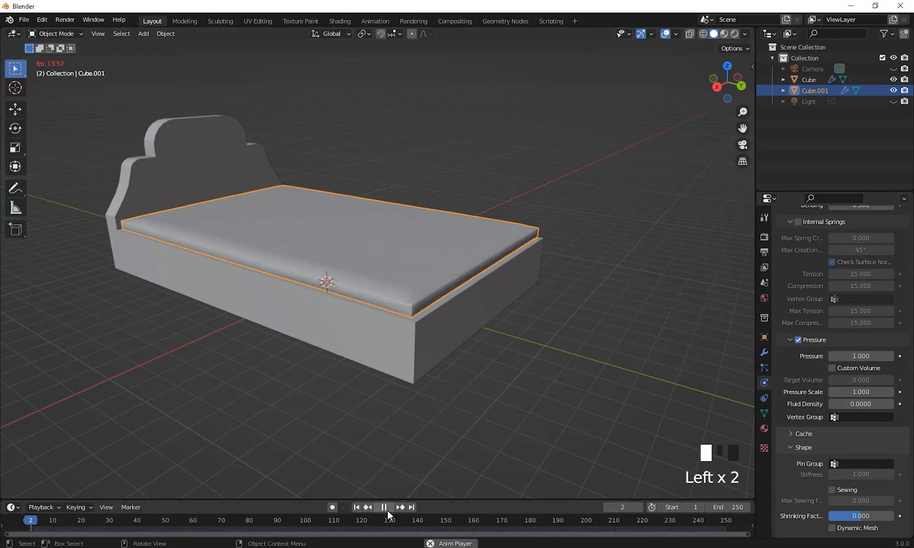
left_click(388, 510)
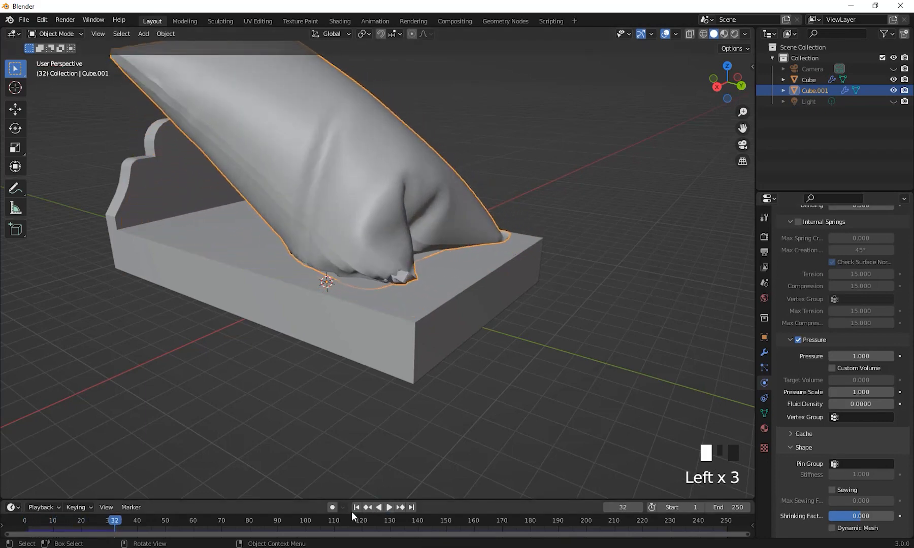
left_click(352, 511)
left_click(357, 507)
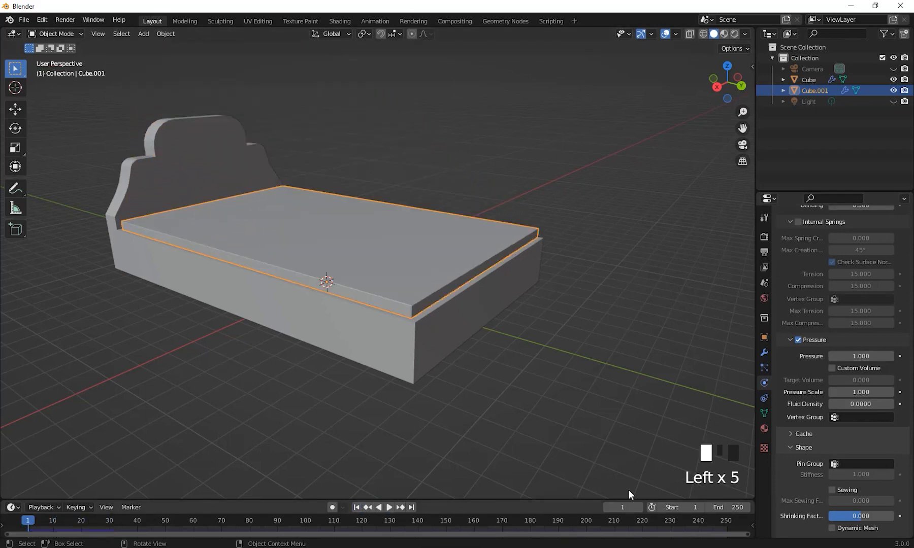
Set the mattress's cloth pressure to 5
left_click(863, 356)
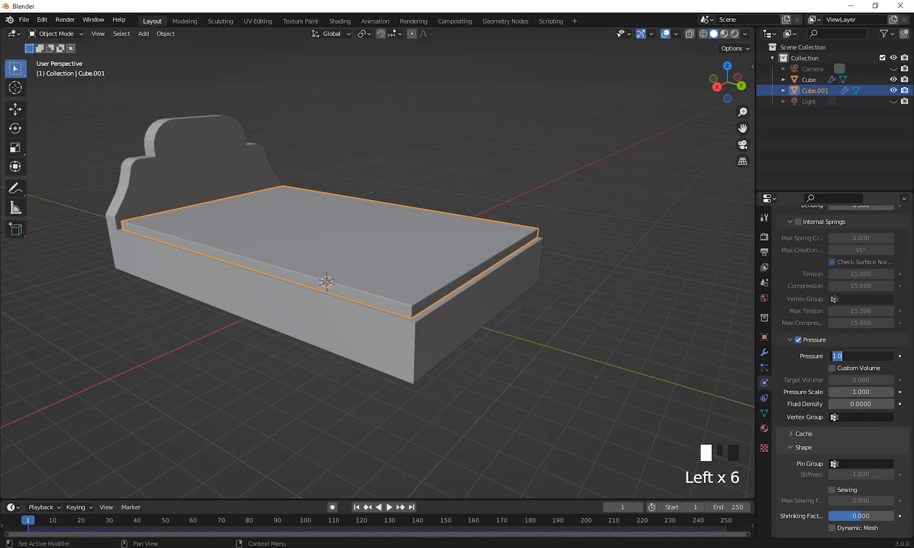
type("5")
key("Return")
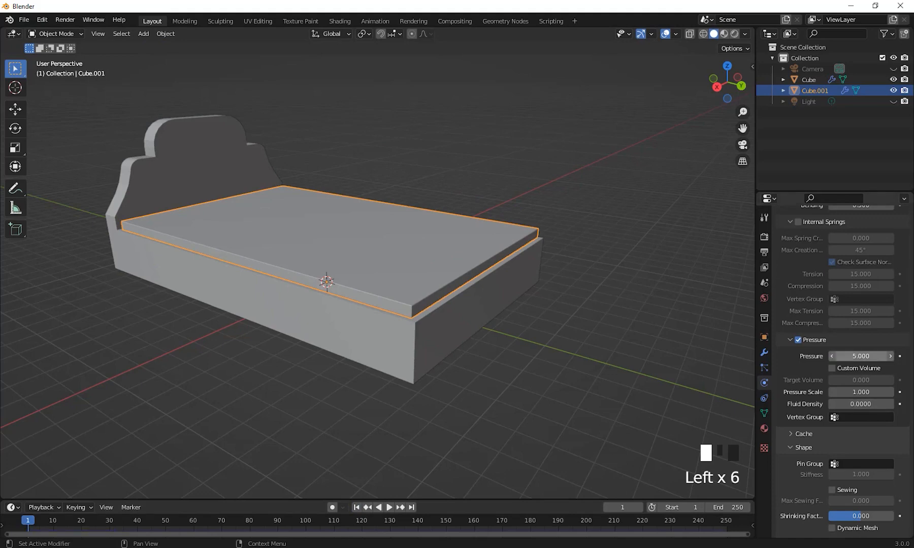
Play the cloth simulation briefly at the current pressure and rewind the timeline to frame 1
left_click(392, 507)
left_click(360, 507)
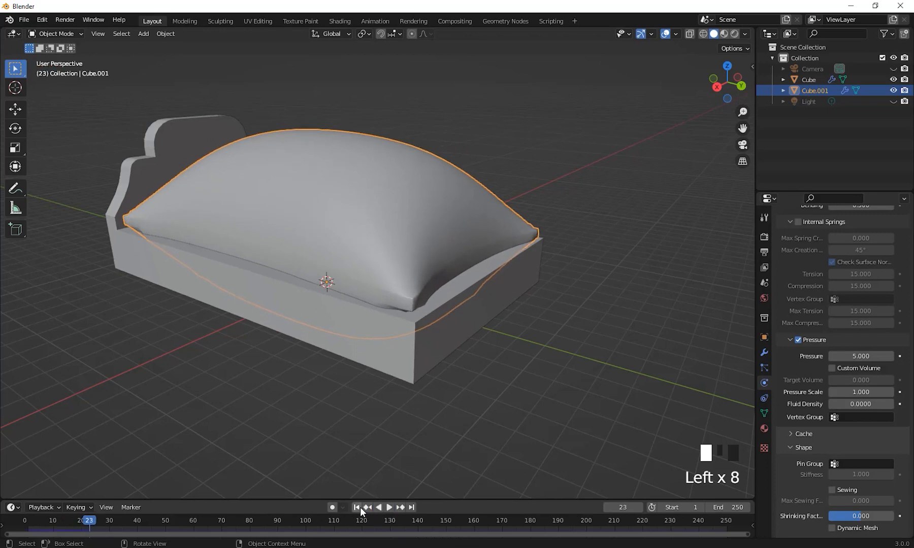
Set the mattress's cloth pressure to 10, test the simulation and rewind the timeline to frame 1
left_click(861, 356)
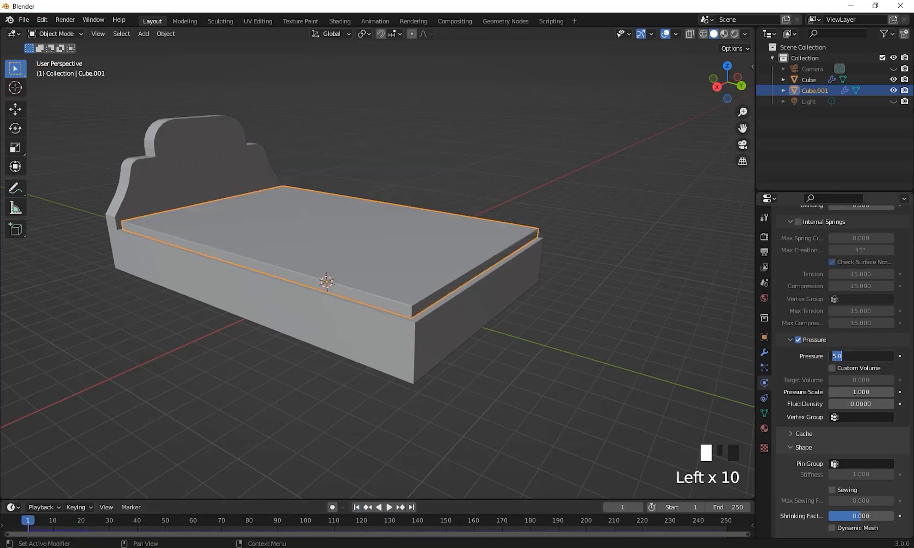
type("10")
key("Return")
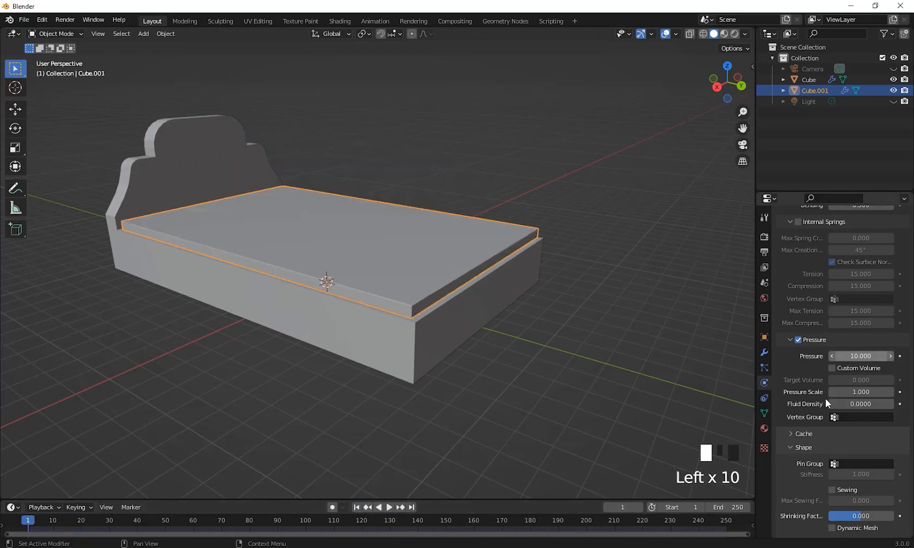
left_click(355, 508)
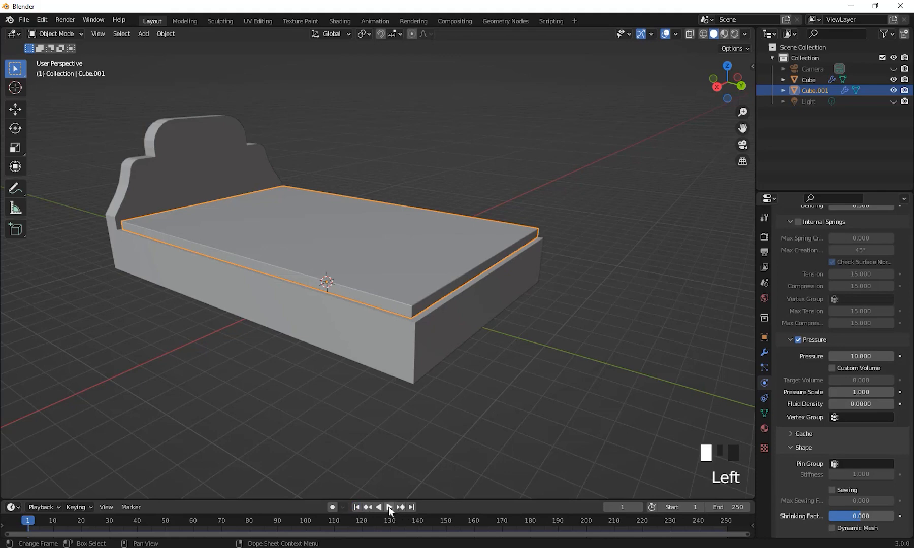
left_click(388, 507)
left_click(388, 507)
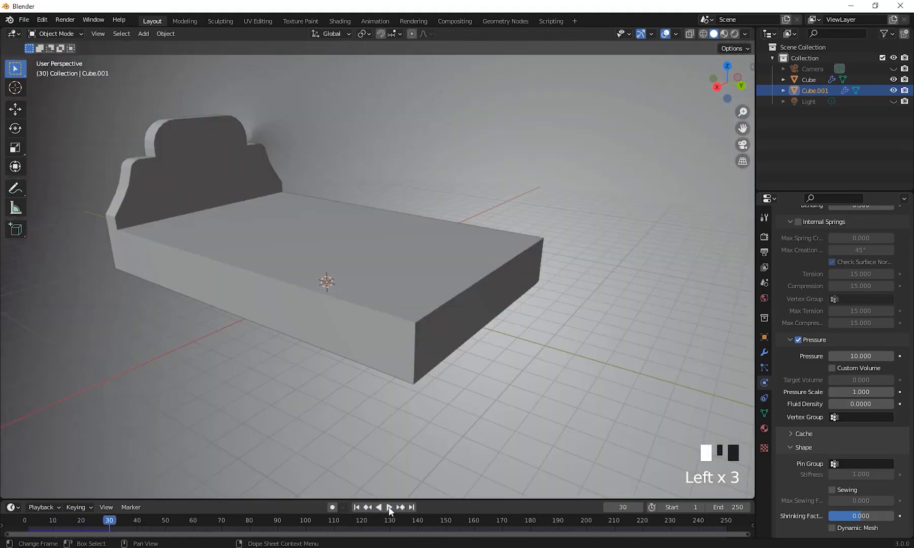
left_click(358, 507)
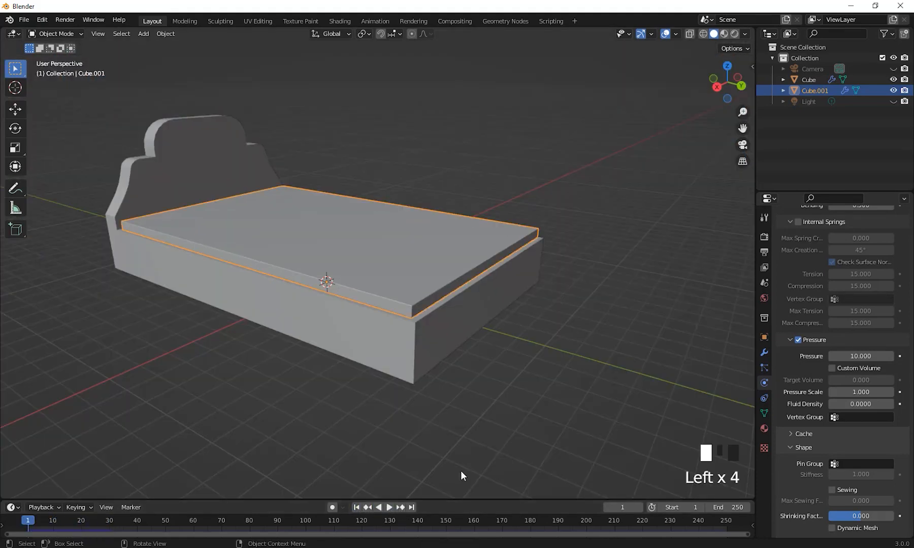
Set the mattress's cloth pressure to 5
left_click(860, 356)
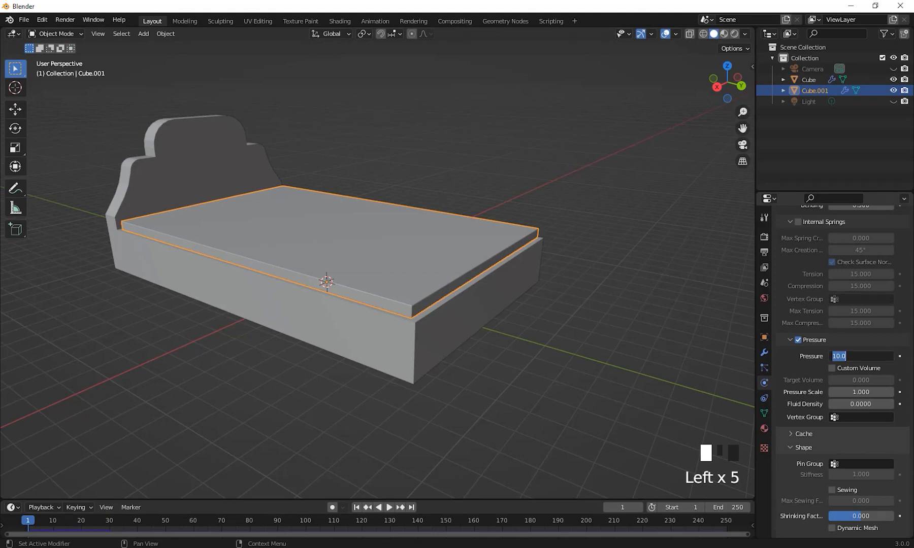
type("5")
key("Return")
Set the mattress's cloth simulation quality steps to 10
scroll(812, 278, "up", 2)
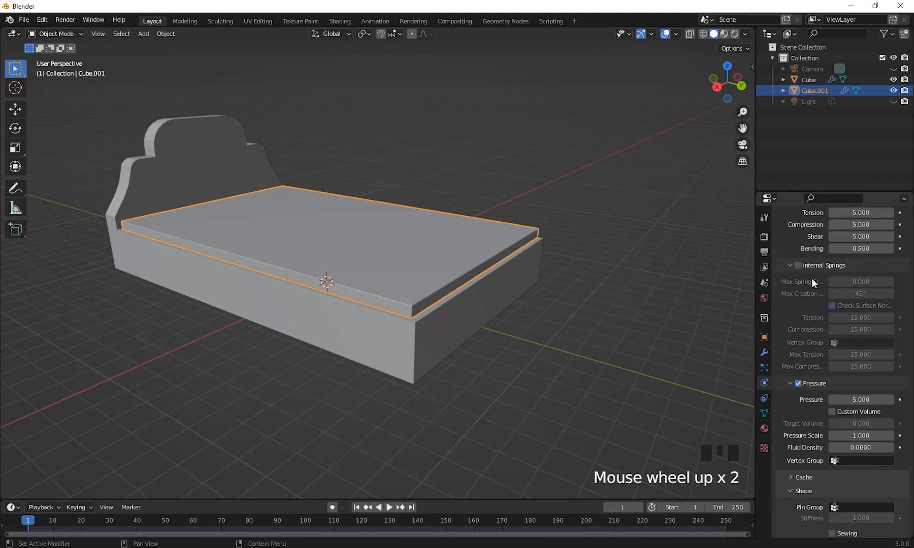
scroll(812, 280, "up", 3)
scroll(799, 350, "up", 9)
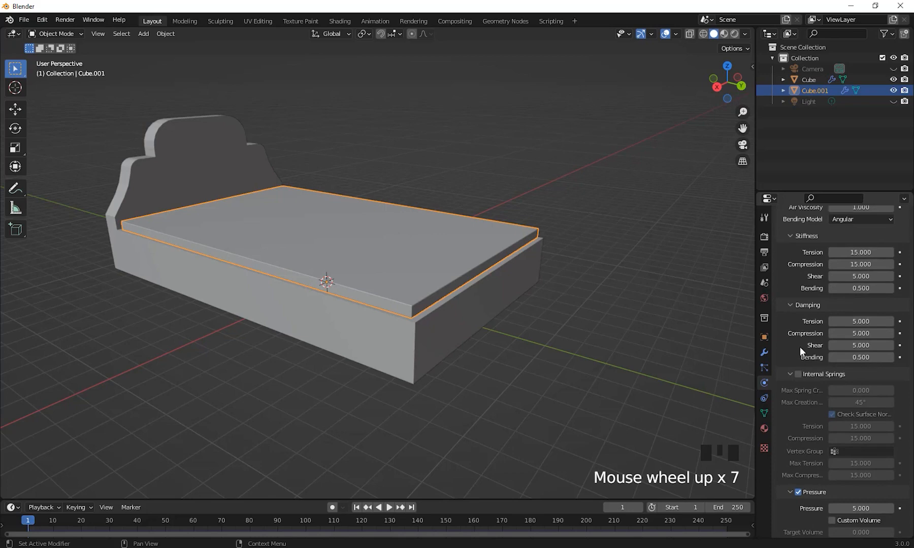
scroll(815, 337, "up", 1)
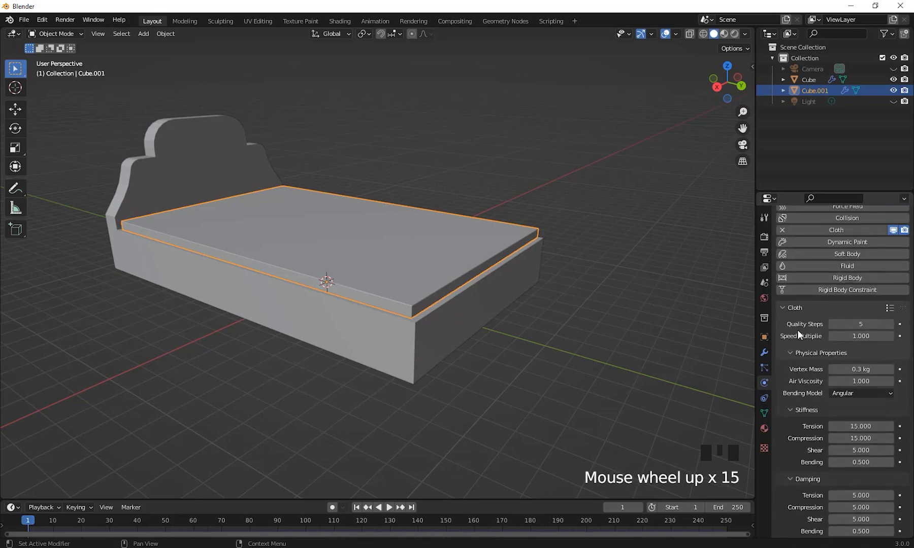
left_click(843, 324)
type("1")
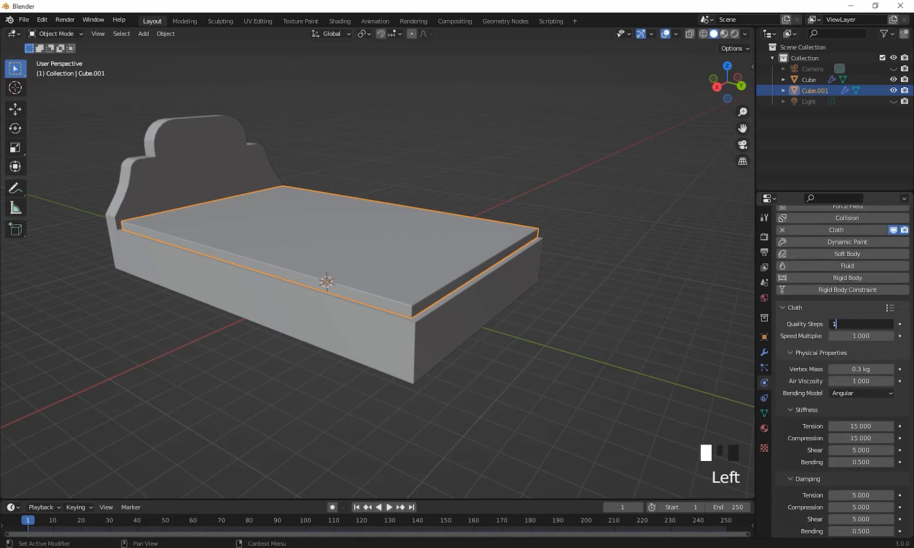
type("0")
key("Return")
Step the cloth simulation frame by frame up to frame 3 and settle on frame 2
scroll(822, 337, "down", 5)
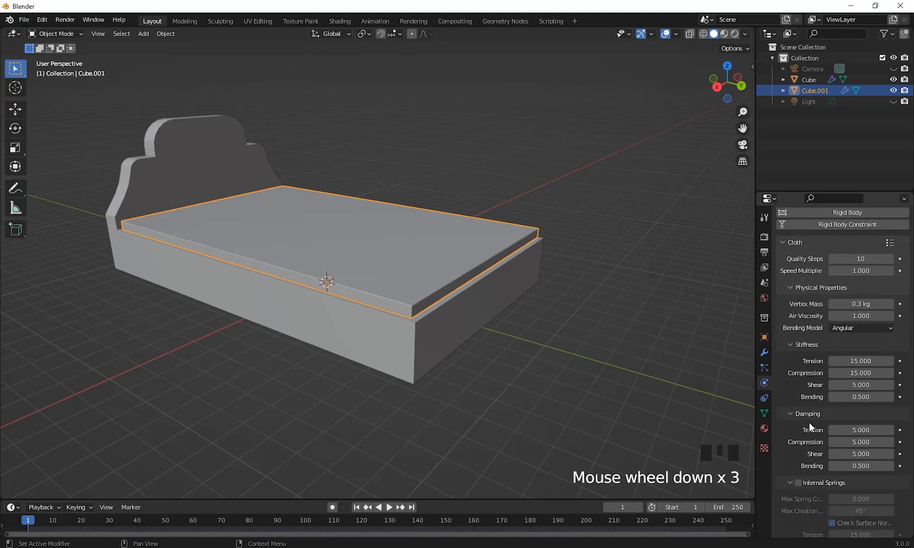
scroll(571, 395, "down", 2)
middle_click_drag(571, 395, 544, 407)
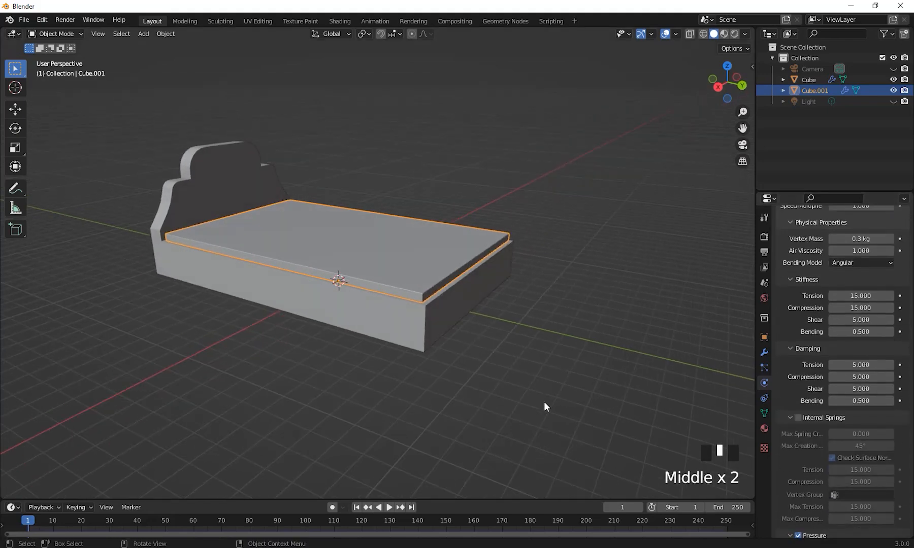
key("Right")
key("Right")
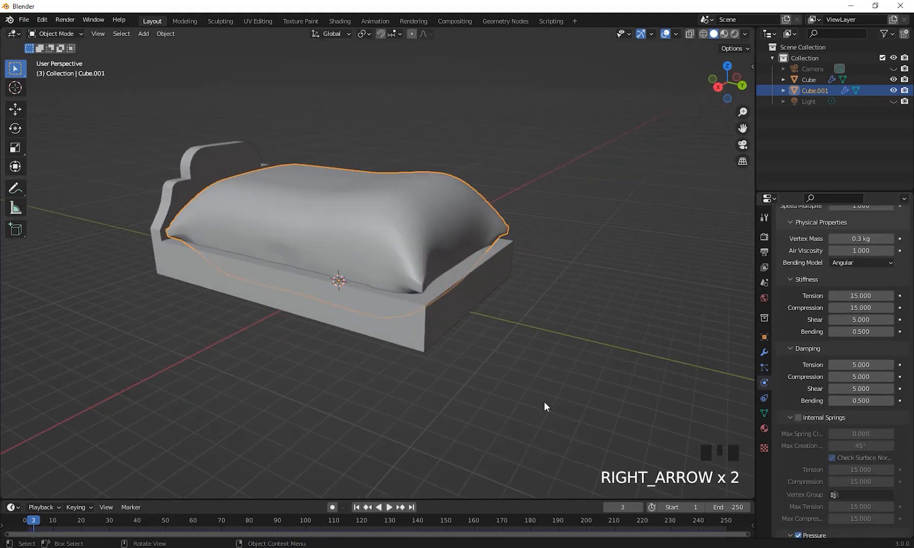
key("Left")
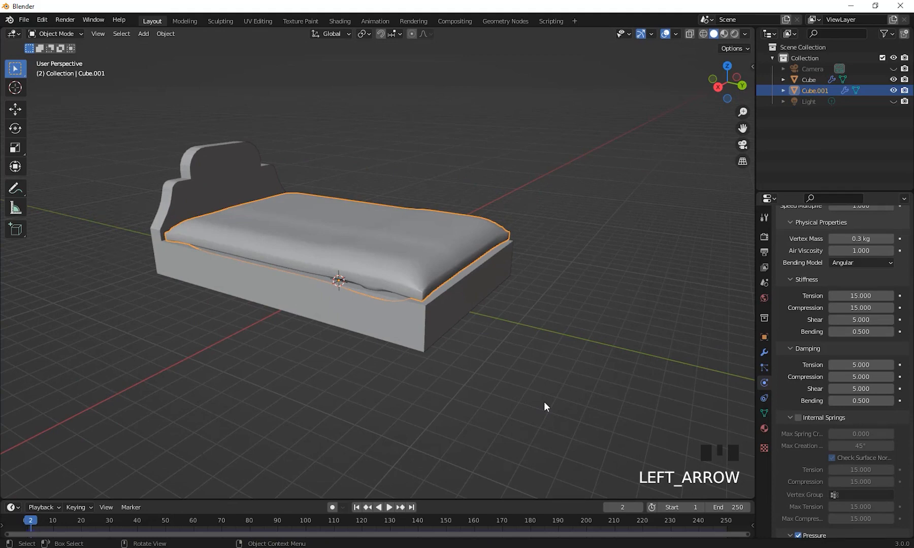
key("Left")
key("Right")
Examine the frame 2 mattress shape from several sides against the bed frame, then rewind the timeline to frame 1
middle_click_drag(544, 408, 549, 363)
scroll(394, 302, "up", 1, "shift")
scroll(533, 377, "up", 3)
middle_click_drag(548, 363, 478, 351, "shift")
middle_click_drag(477, 351, 441, 337)
left_click(422, 330)
scroll(526, 358, "down", 3)
middle_click_drag(526, 358, 511, 373)
scroll(506, 365, "up", 1)
scroll(511, 418, "up", 1)
left_click(441, 319)
middle_click_drag(470, 403, 560, 372)
left_click(486, 330)
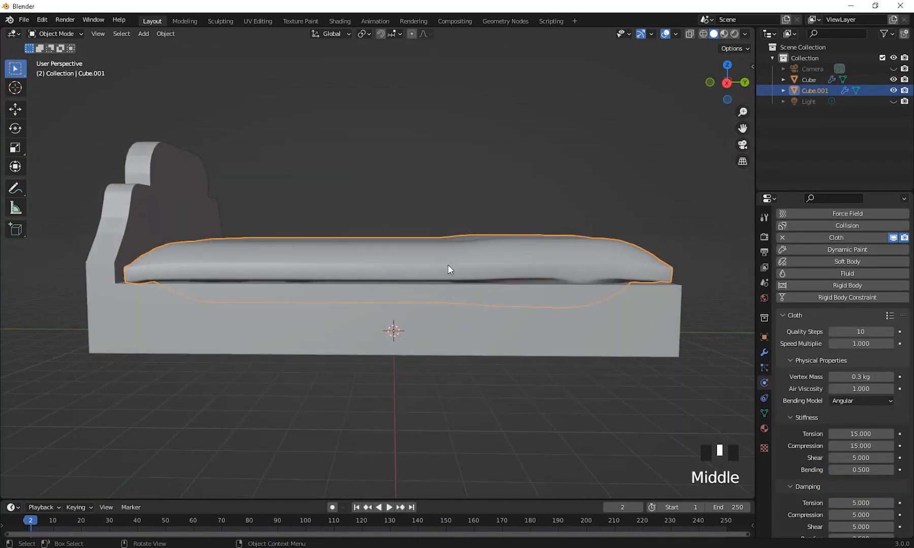
middle_click_drag(474, 273, 367, 331)
left_click(447, 339)
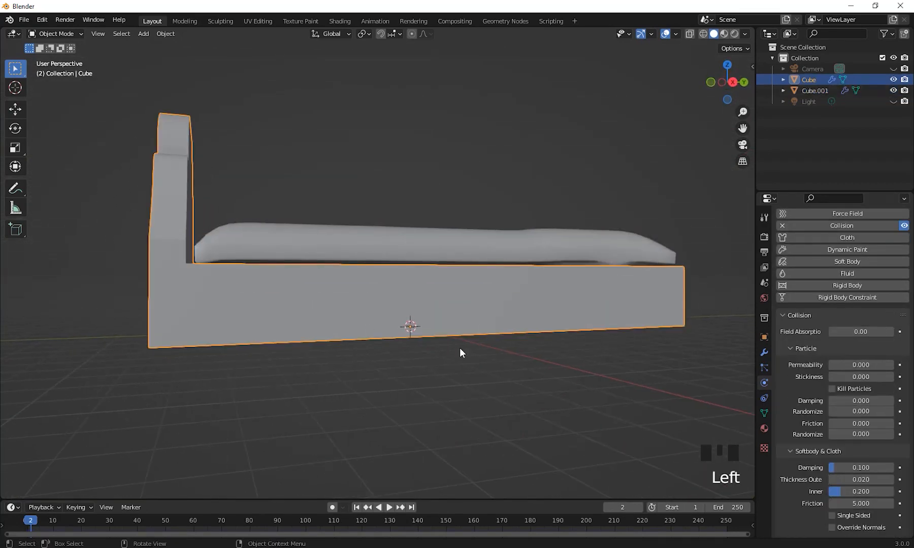
middle_click_drag(460, 353, 376, 297)
left_click(376, 297)
scroll(411, 394, "down", 2)
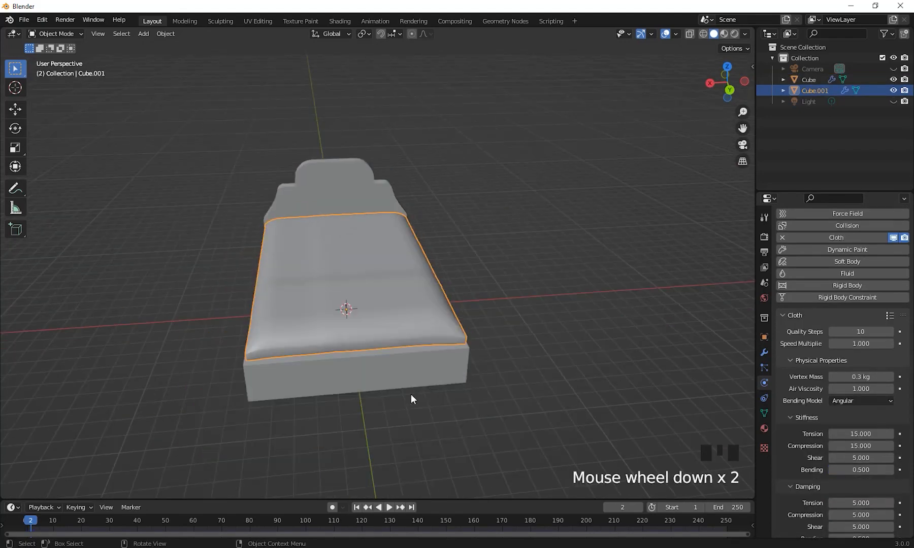
middle_click_drag(411, 394, 358, 515)
left_click(357, 507)
Put the mattress into Edit Mode with face selection in the top orthographic view
middle_click_drag(479, 286, 373, 327)
left_click(438, 307)
key("Tab")
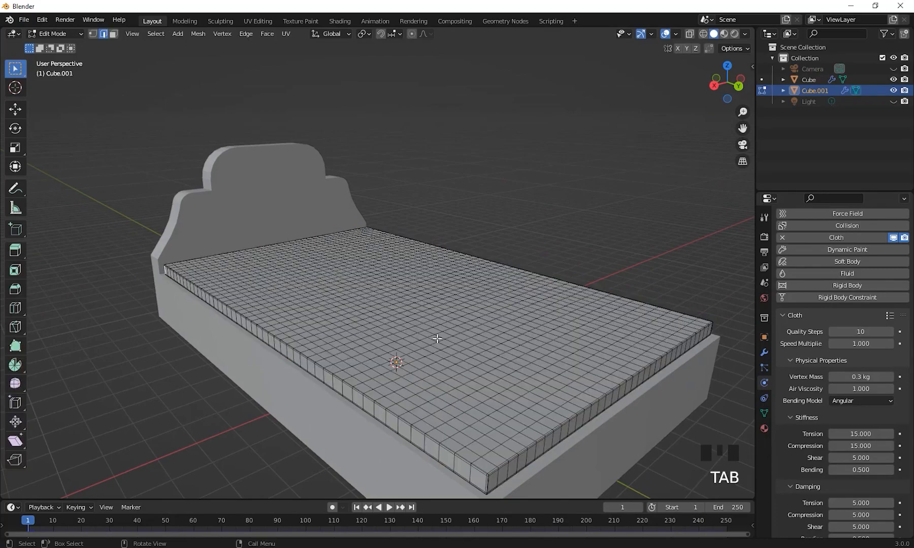
middle_click_drag(437, 339, 450, 290)
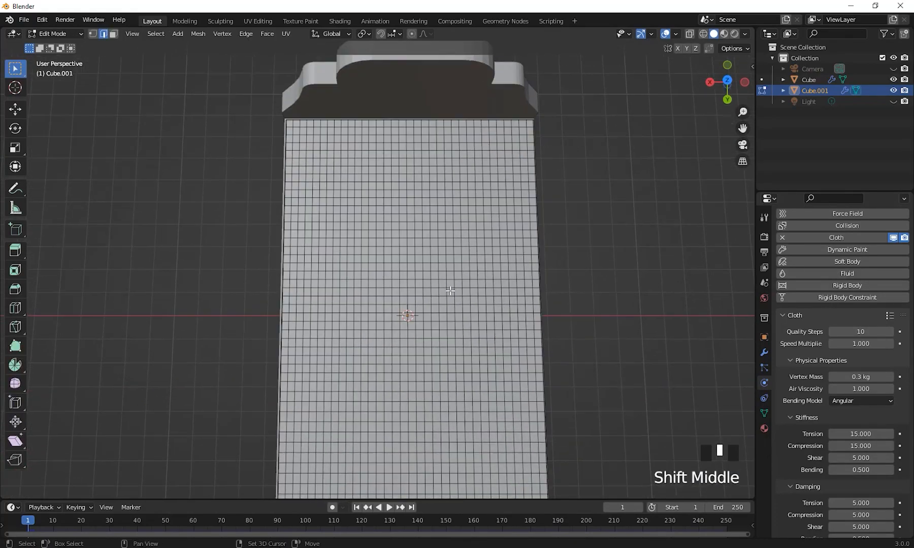
key("KP_7")
scroll(476, 251, "down", 2)
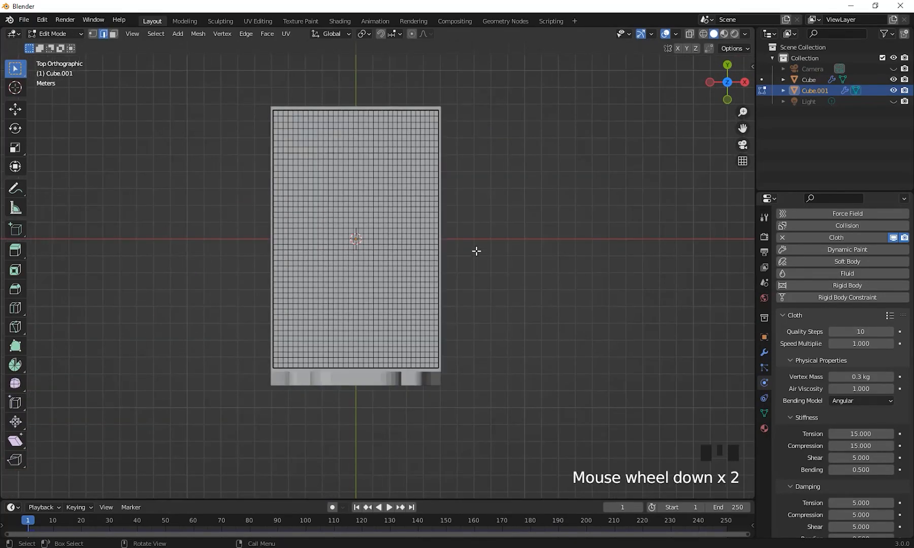
scroll(485, 295, "up", 1)
middle_click_drag(494, 339, 510, 296, "shift")
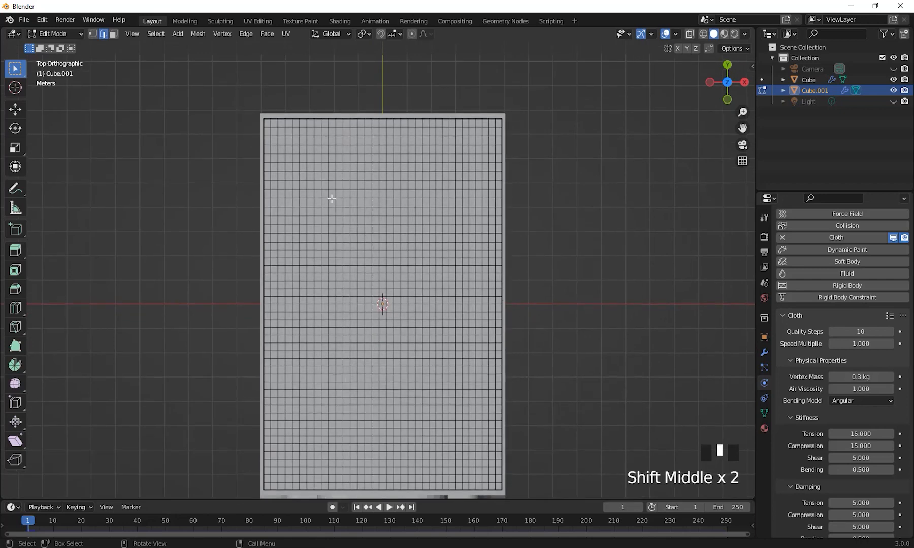
key("3")
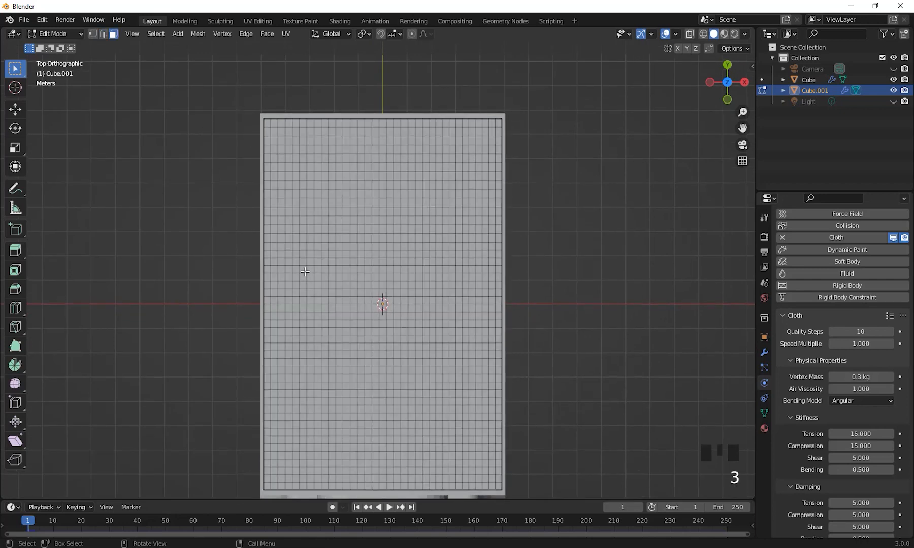
Select two spaced rows of six single faces across the mattress top, starting near the foot end
left_click(289, 150)
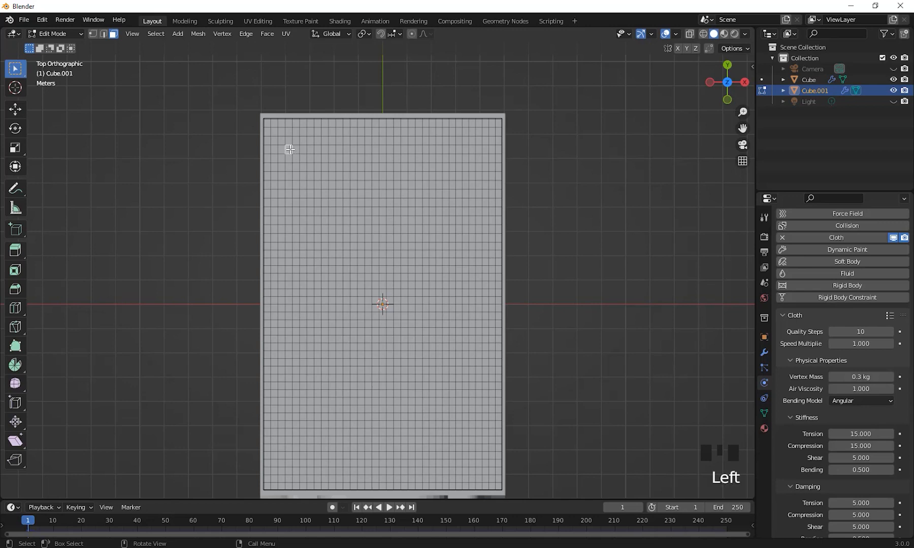
left_click(324, 151, "shift")
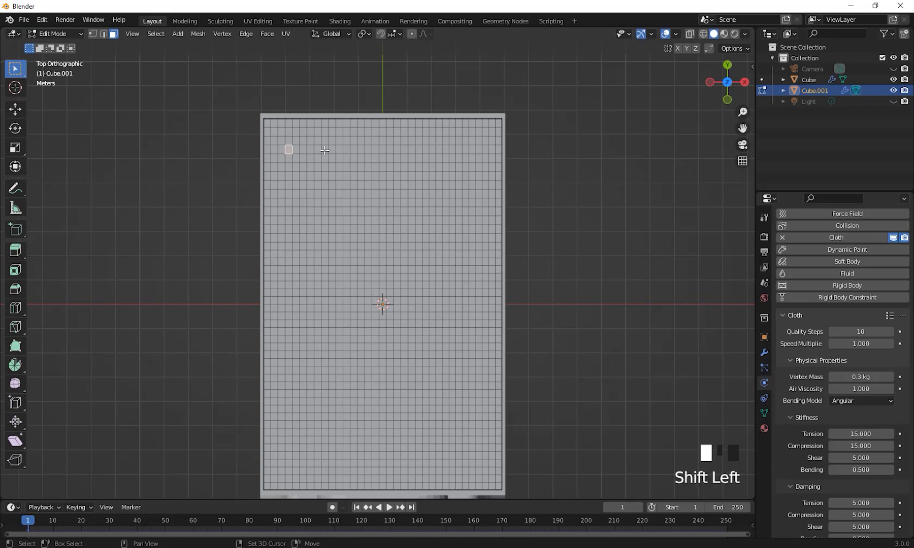
left_click(362, 151, "shift")
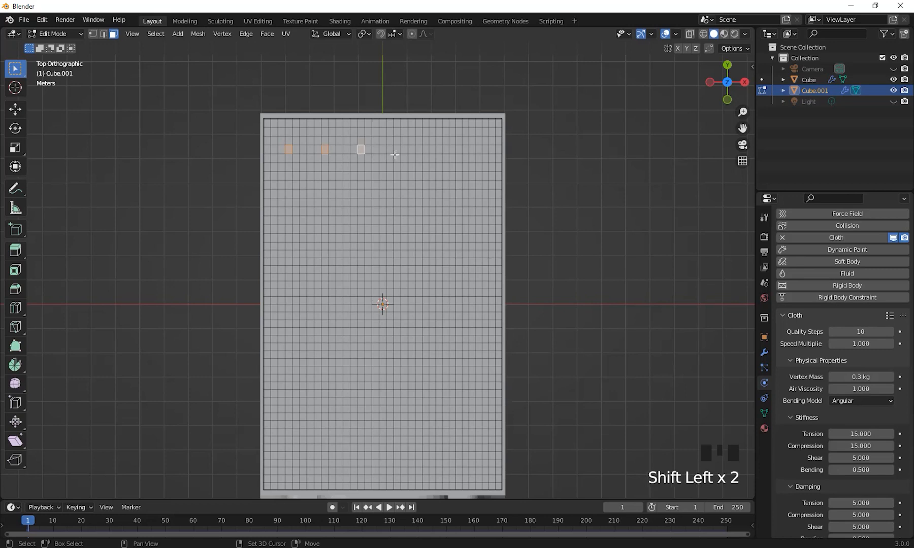
left_click(397, 150, "shift")
left_click(438, 151, "shift")
left_click(478, 151, "shift")
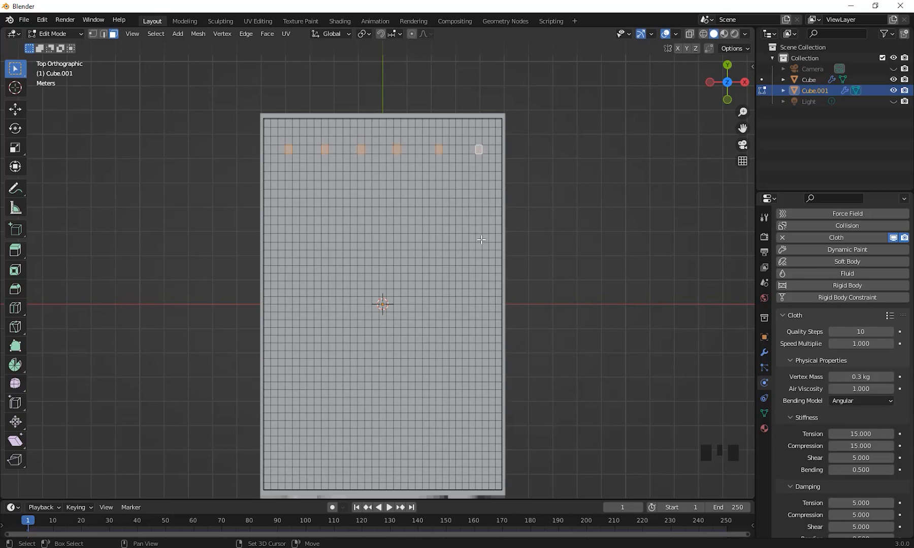
left_click(477, 230, "shift")
left_click(439, 231, "shift")
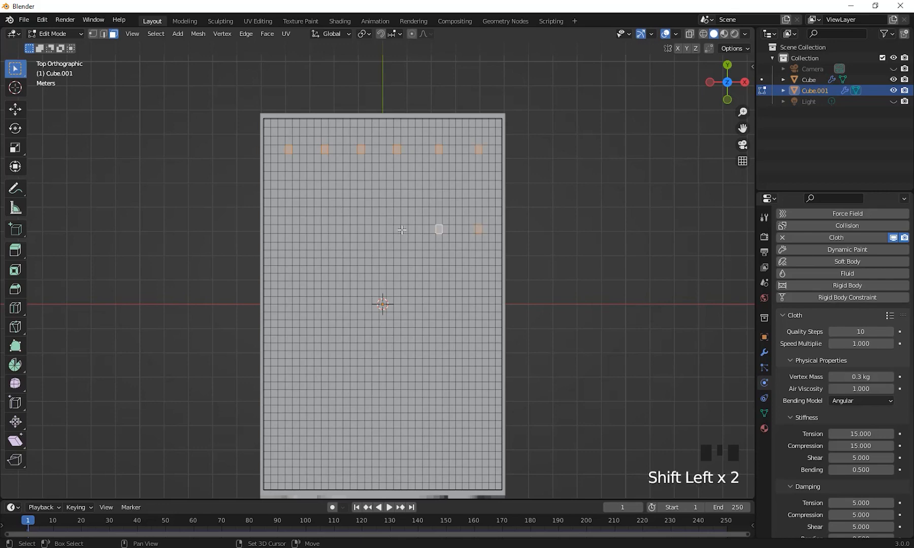
left_click(397, 229, "shift")
left_click(361, 230, "shift")
left_click(325, 229, "shift")
left_click(288, 238, "shift")
Add a third and fourth row of six faces around the mattress's middle to the selection, aligned with the existing columns
left_click(285, 307, "shift")
left_click(289, 293, "shift")
left_click(325, 293, "shift")
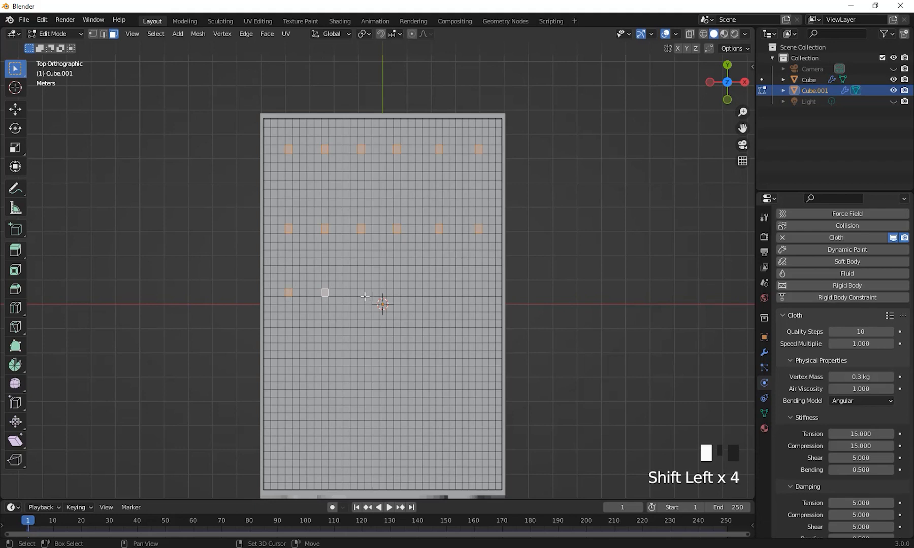
left_click(364, 297, "shift")
left_click(397, 294, "shift")
left_click(439, 294, "shift")
left_click(472, 306, "shift")
left_click(478, 363, "shift")
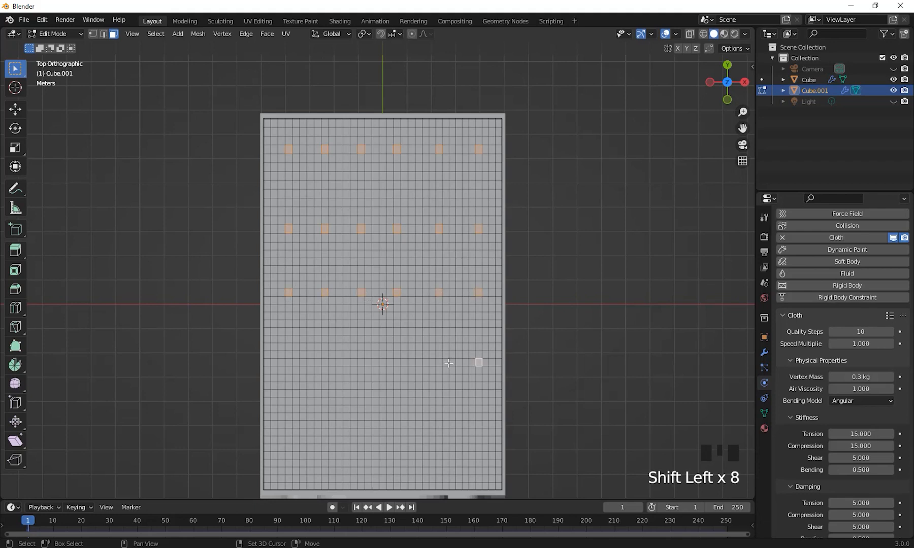
left_click(438, 363, "shift")
left_click(397, 363, "shift")
left_click(360, 362, "shift")
left_click(288, 362, "shift")
left_click(325, 363, "shift")
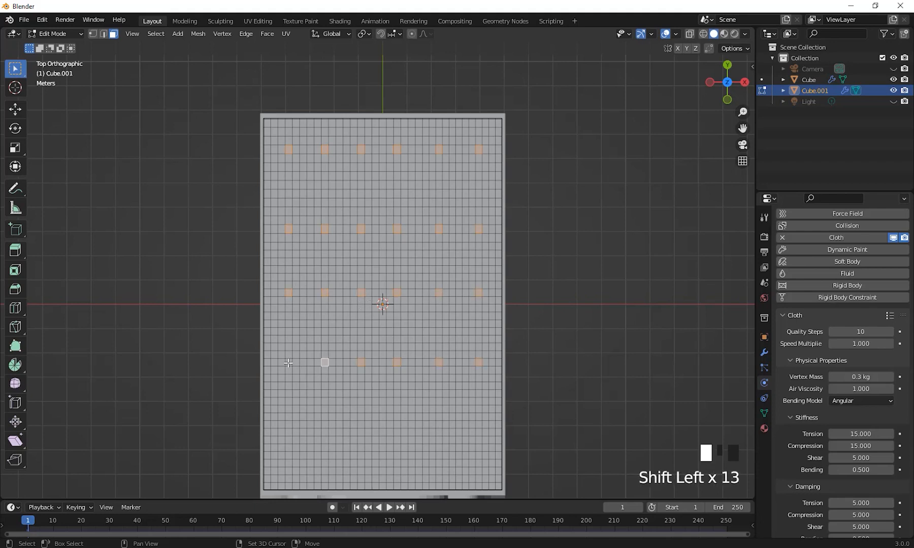
Add the last two rows of six faces towards the headboard to the selection, aligned with the same columns
left_click(288, 424, "shift")
left_click(324, 425, "shift")
left_click(360, 424, "shift")
left_click(397, 424, "shift")
left_click(439, 424, "shift")
left_click(479, 425, "shift")
middle_click_drag(566, 432, 542, 334, "shift")
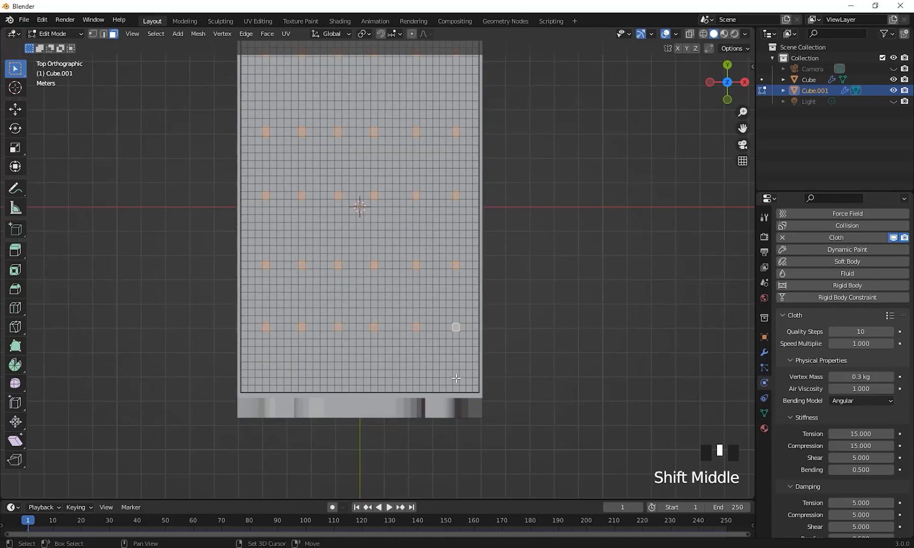
left_click(456, 385, "shift")
left_click(417, 382, "shift")
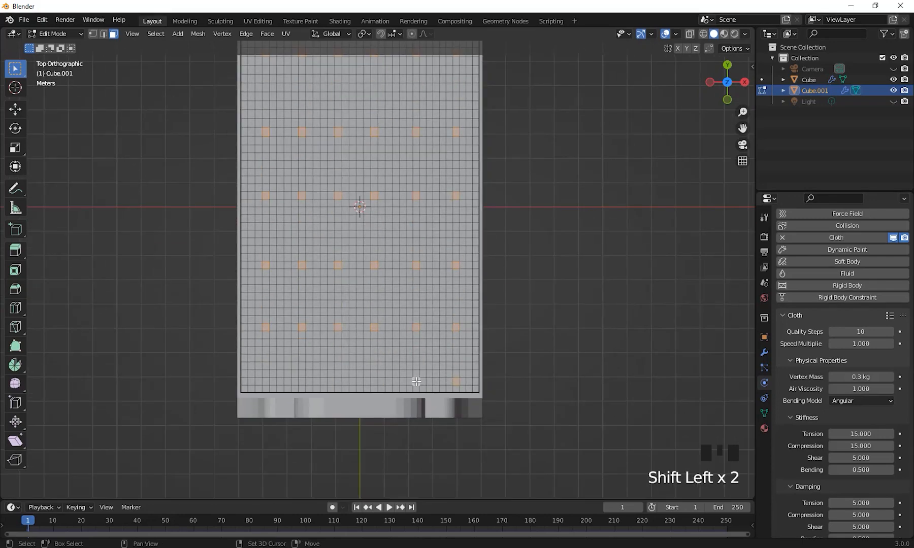
left_click(266, 383, "shift")
Create a vertex group named Pin on the mattress and assign the selected top faces to it
scroll(499, 386, "down", 2)
middle_click_drag(630, 350, 406, 275)
scroll(577, 342, "up", 1)
scroll(569, 344, "up", 2)
middle_click_drag(434, 325, 453, 346)
middle_click_drag(358, 245, 602, 366, "shift")
middle_click_drag(602, 367, 563, 329)
middle_click_drag(562, 329, 546, 333)
middle_click_drag(546, 333, 556, 311, "shift")
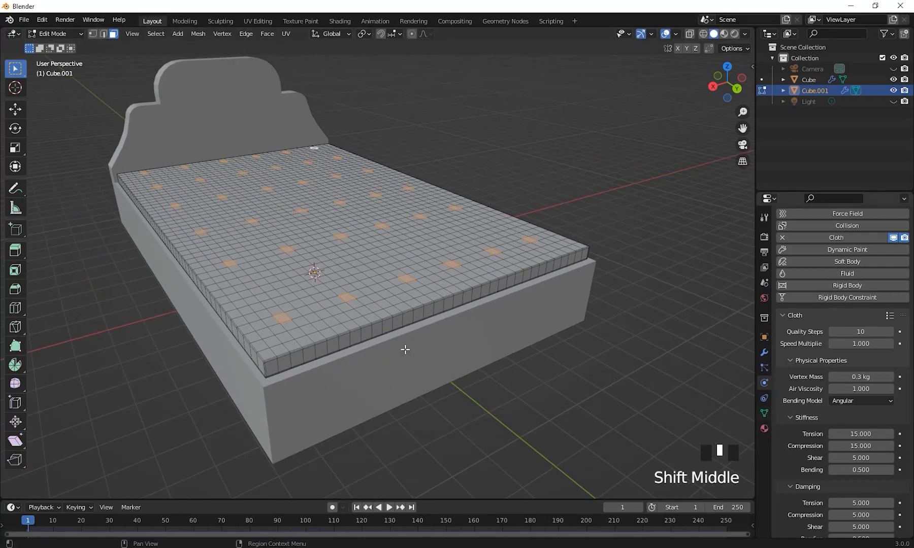
left_click(765, 413)
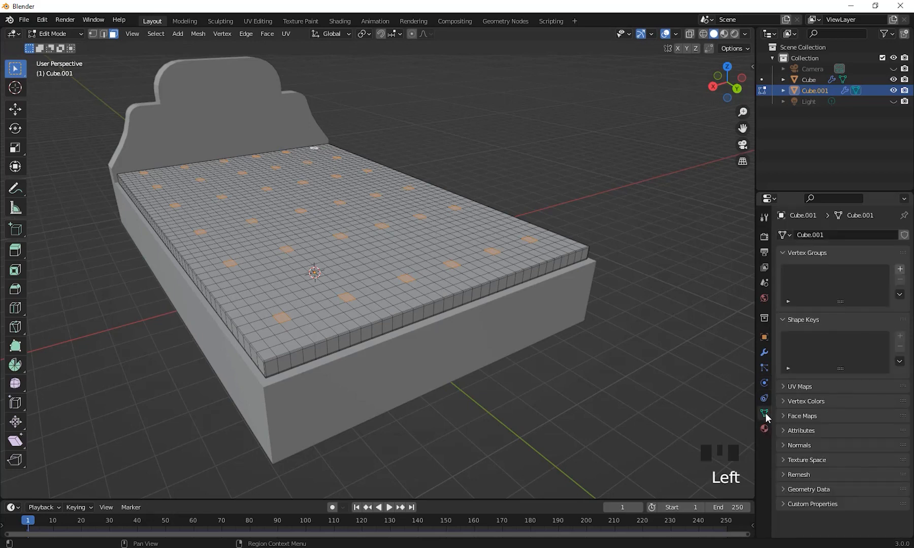
left_click(899, 270)
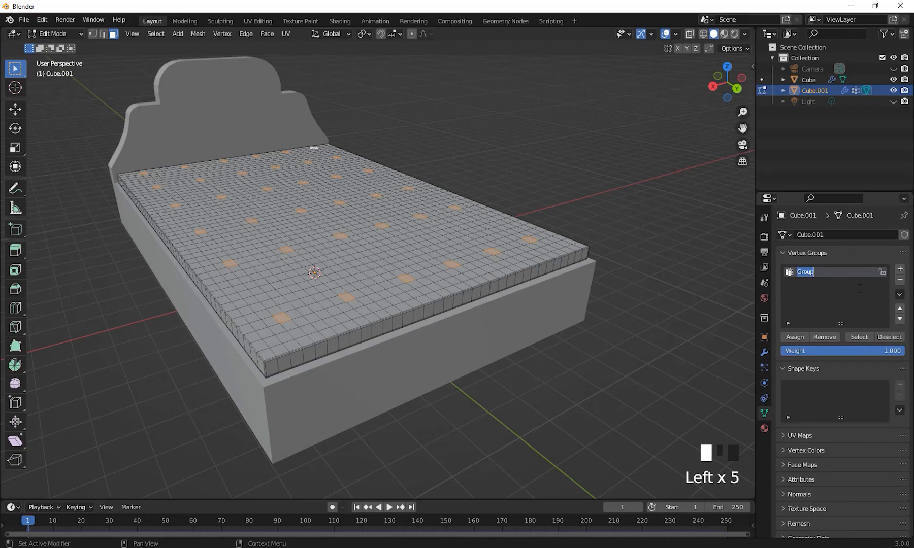
type("Pin")
key("Return")
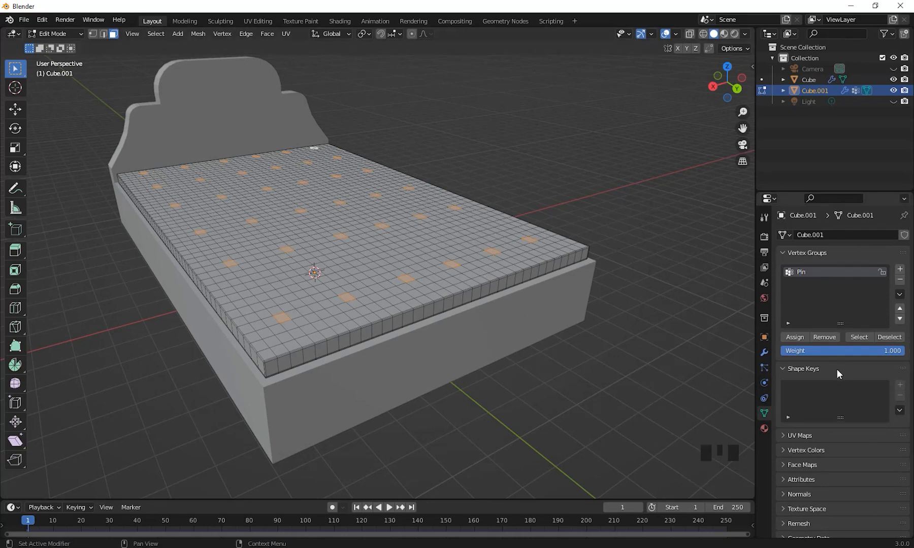
left_click(795, 337)
Check the Pin group by clearing the selection, selecting the group's faces, and clearing the selection again
middle_click_drag(660, 366, 655, 369)
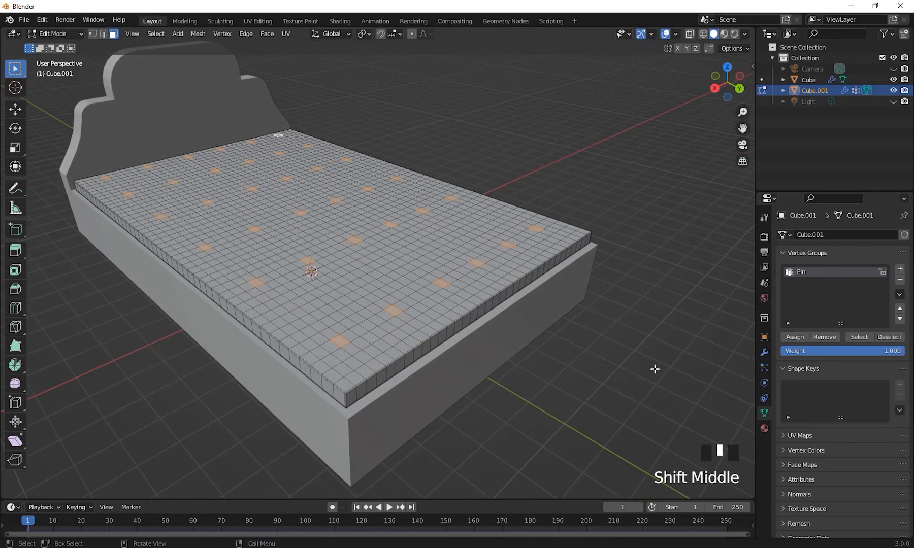
left_click(644, 333)
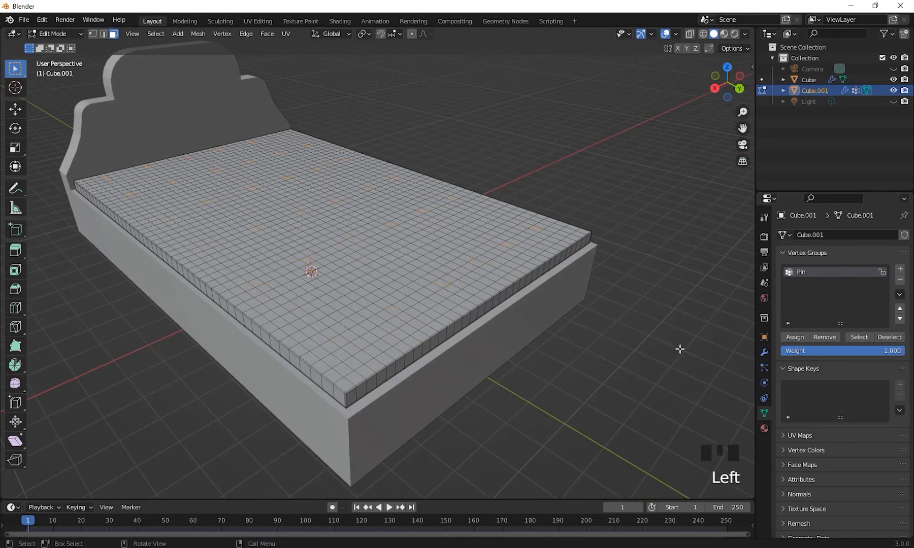
left_click(860, 337)
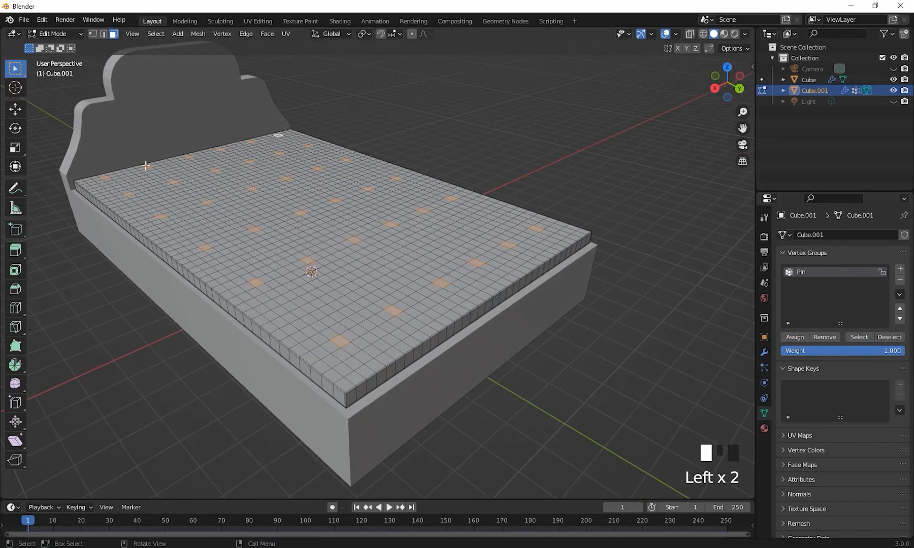
middle_click_drag(557, 394, 629, 375)
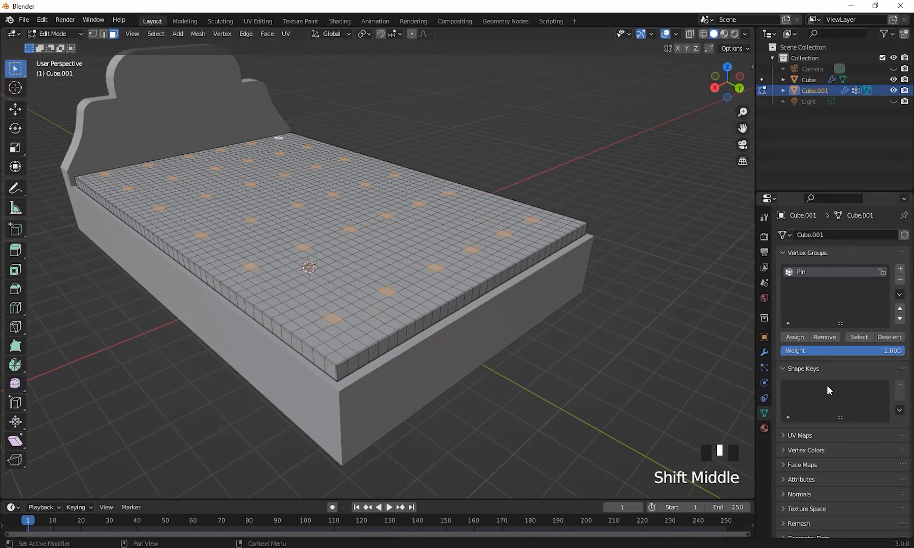
middle_click_drag(670, 332, 700, 338)
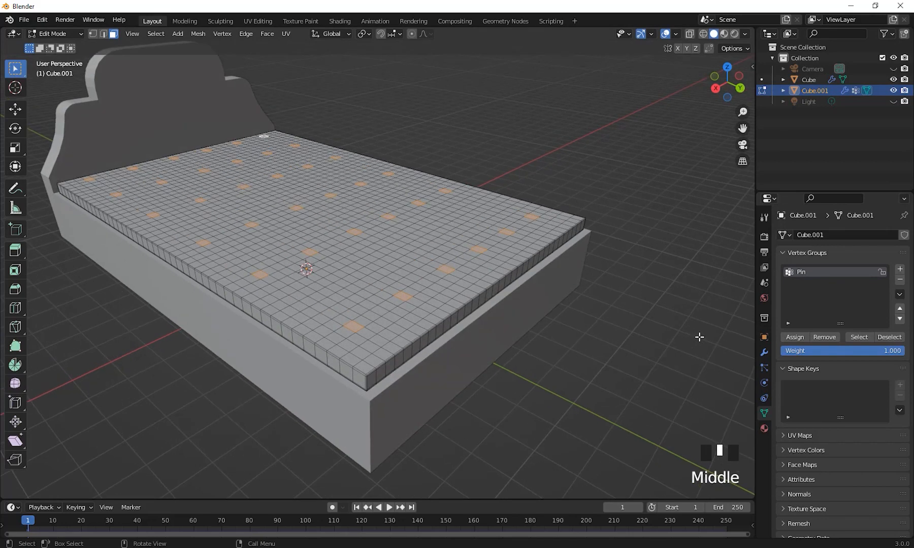
left_click(700, 337)
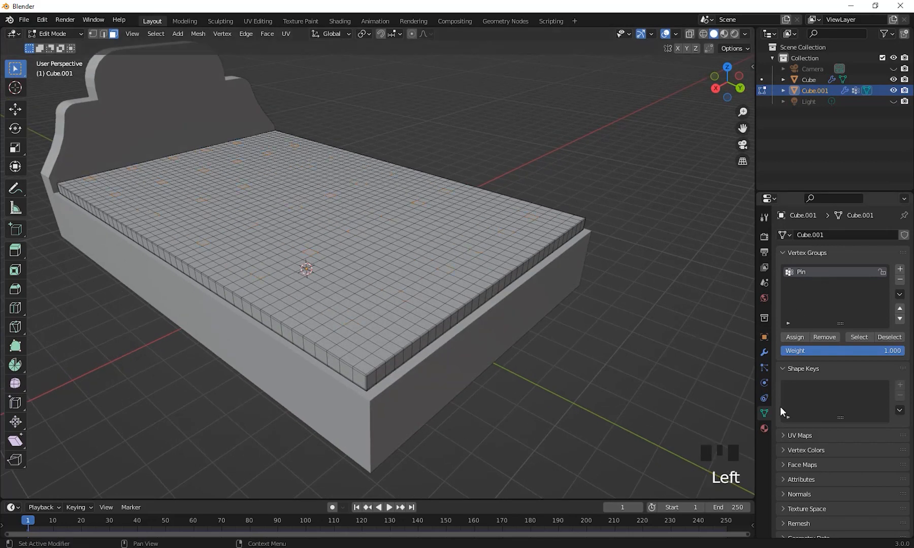
Set Pin as the pin group in the mattress's cloth shape settings
left_click(764, 383)
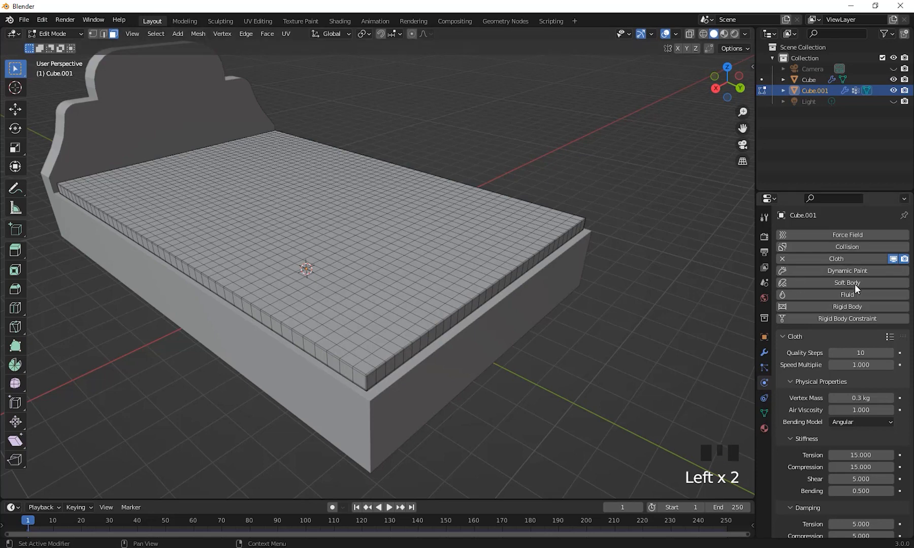
scroll(805, 417, "down", 17)
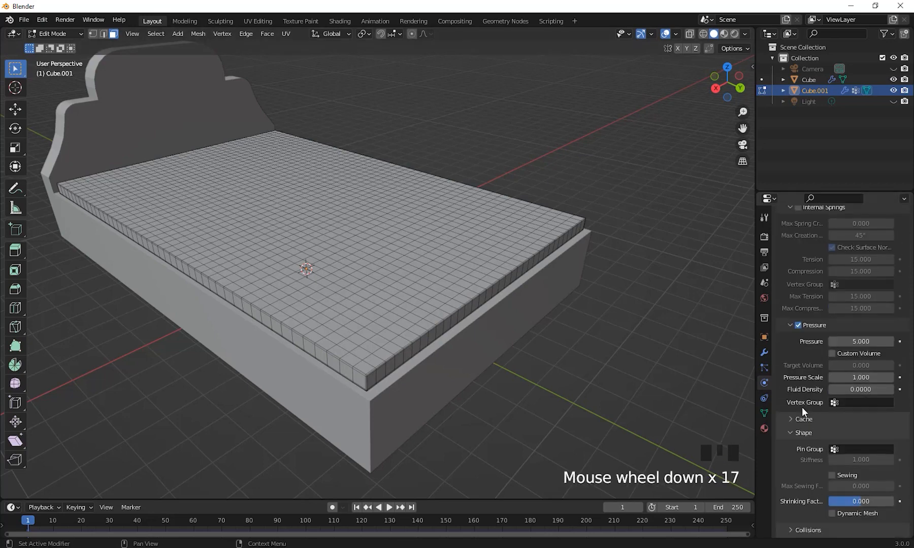
scroll(801, 407, "down", 4)
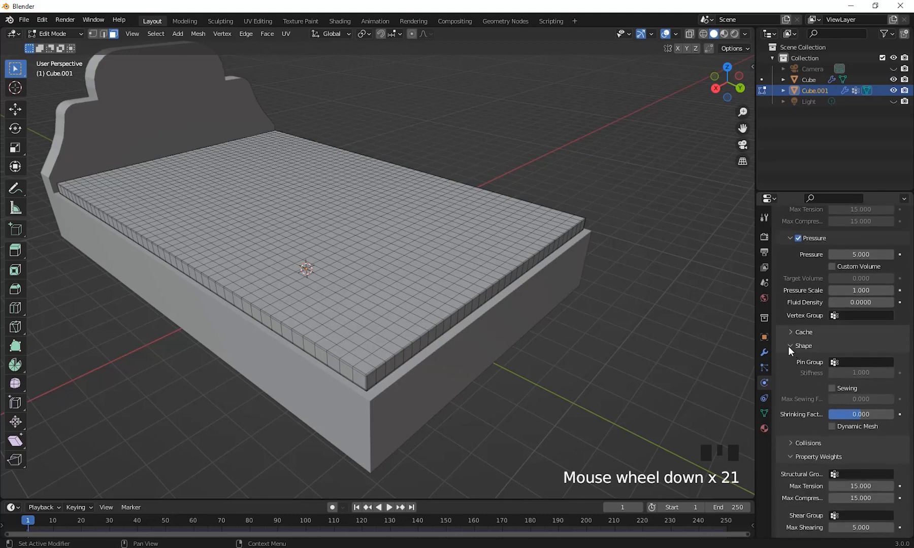
scroll(802, 402, "down", 2)
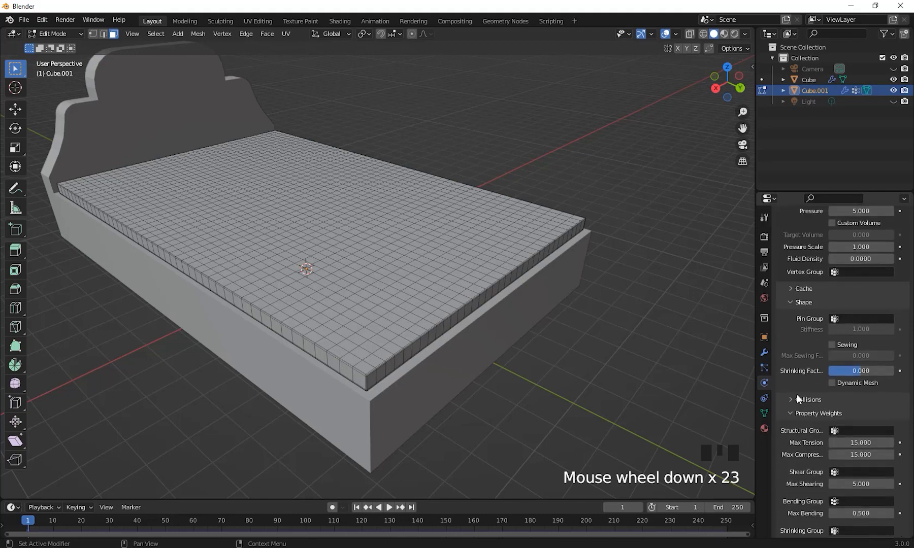
left_click(837, 316)
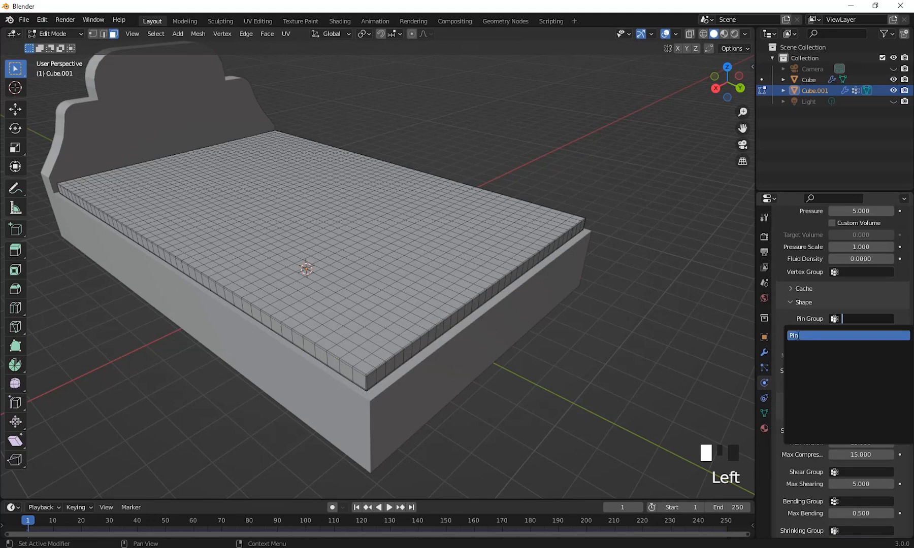
left_click(798, 336)
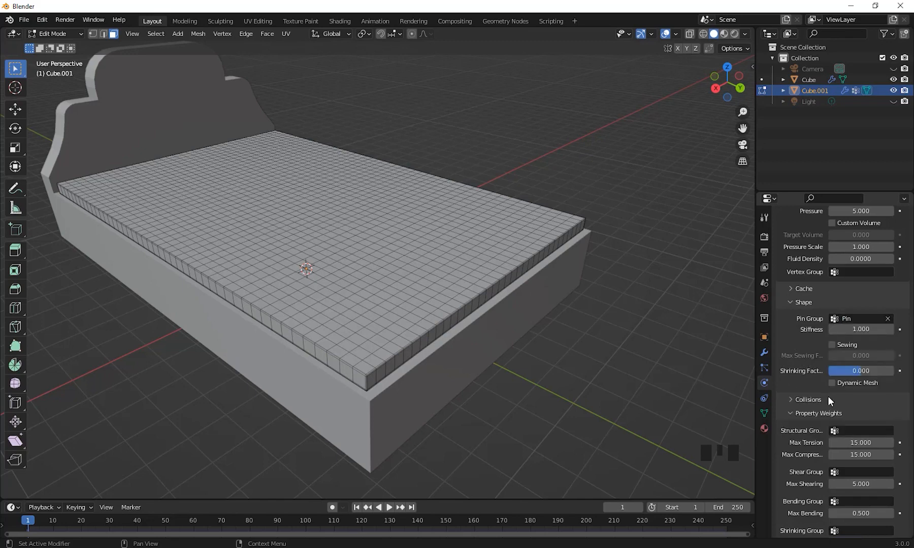
Switch the mattress to Object Mode and play the cloth simulation from frame 1, stopping at frame 16
scroll(819, 405, "down", 8)
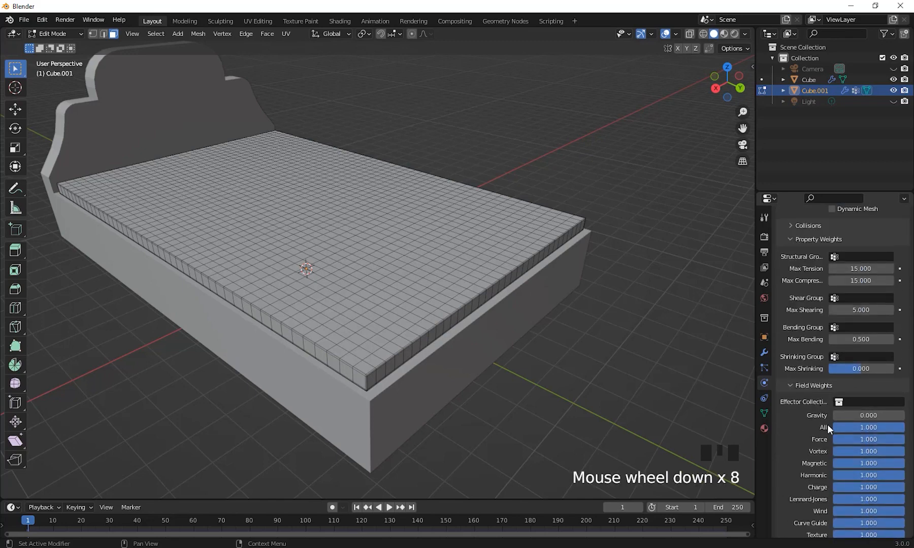
left_click(359, 507)
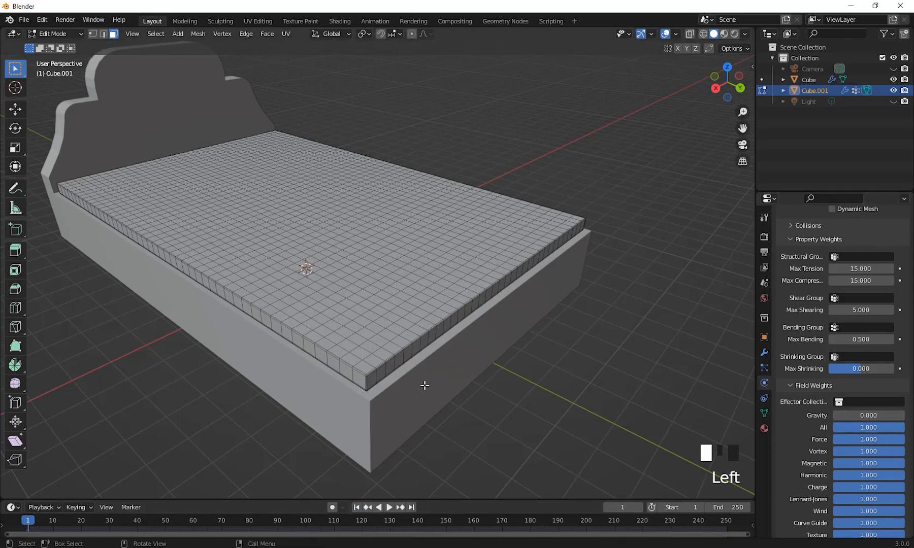
key("Right")
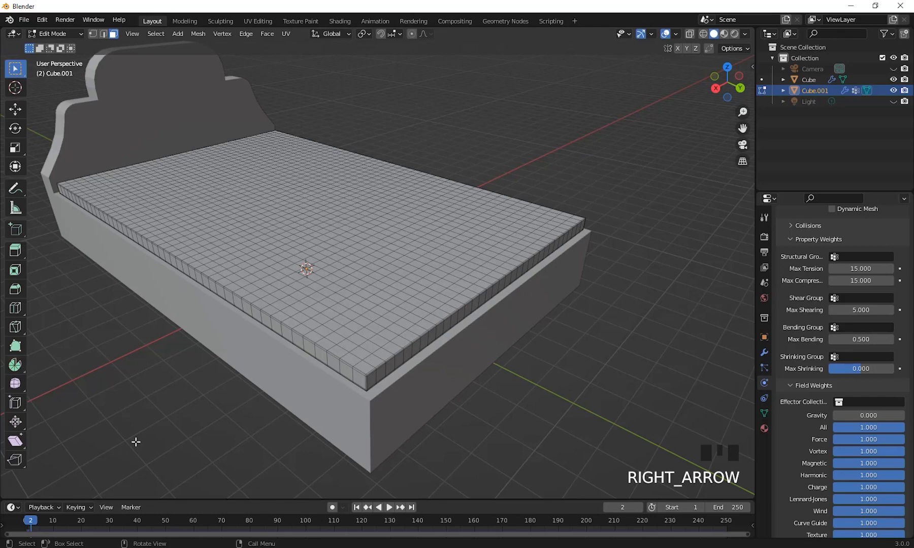
key("Left")
middle_click_drag(319, 329, 431, 437)
key("Tab")
left_click(389, 507)
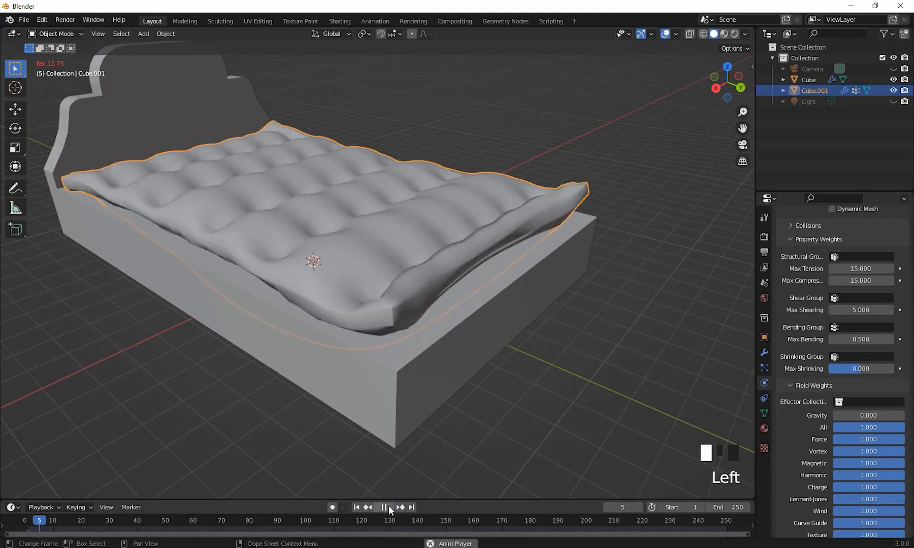
left_click(389, 507)
middle_click_drag(437, 401, 386, 492)
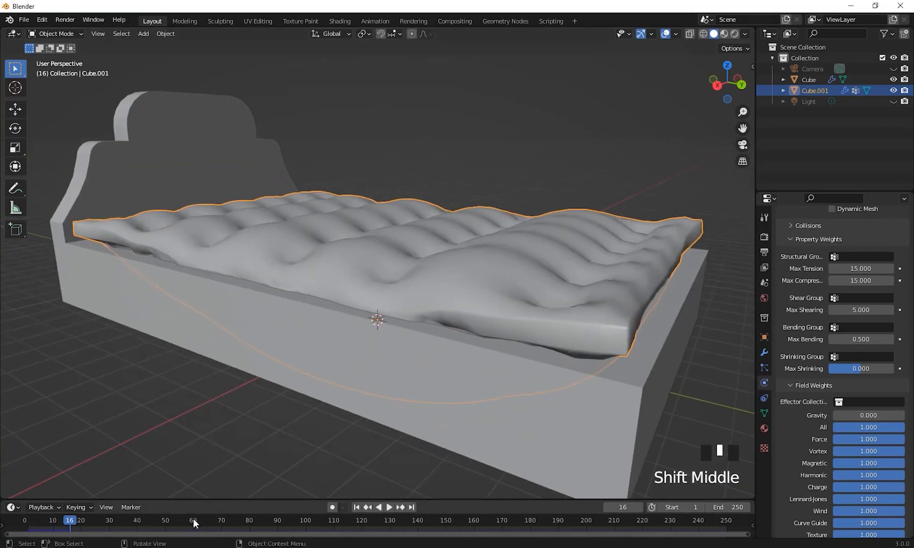
Move back to frame 2 of the simulation and examine the tufted mattress from several sides
left_click_drag(76, 525, 31, 544)
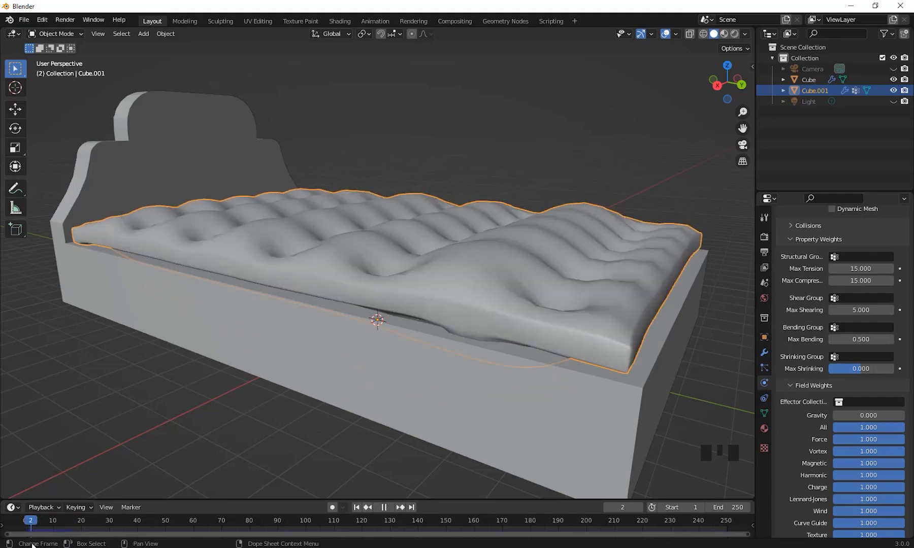
middle_click_drag(547, 337, 595, 378)
left_click(595, 379)
scroll(503, 392, "down", 2)
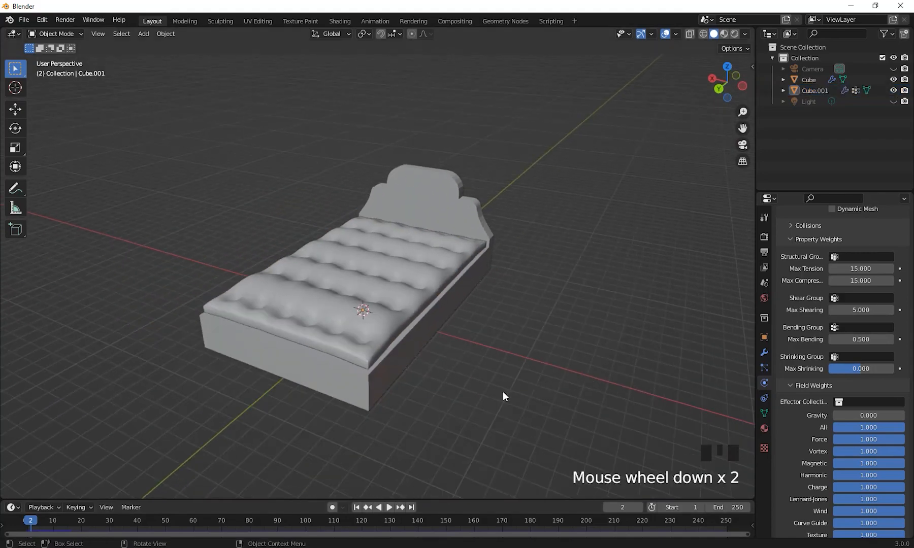
middle_click_drag(503, 391, 430, 321)
scroll(577, 362, "up", 3)
scroll(413, 328, "down", 4)
middle_click_drag(430, 321, 487, 330, "shift")
scroll(486, 330, "up", 3)
middle_click_drag(549, 350, 492, 381, "shift")
middle_click_drag(491, 381, 492, 350, "shift")
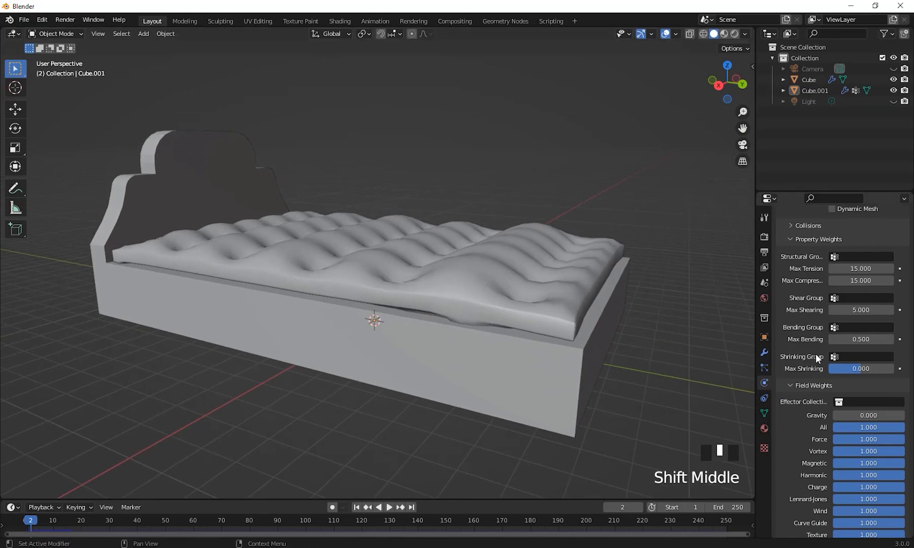
scroll(804, 347, "down", 4)
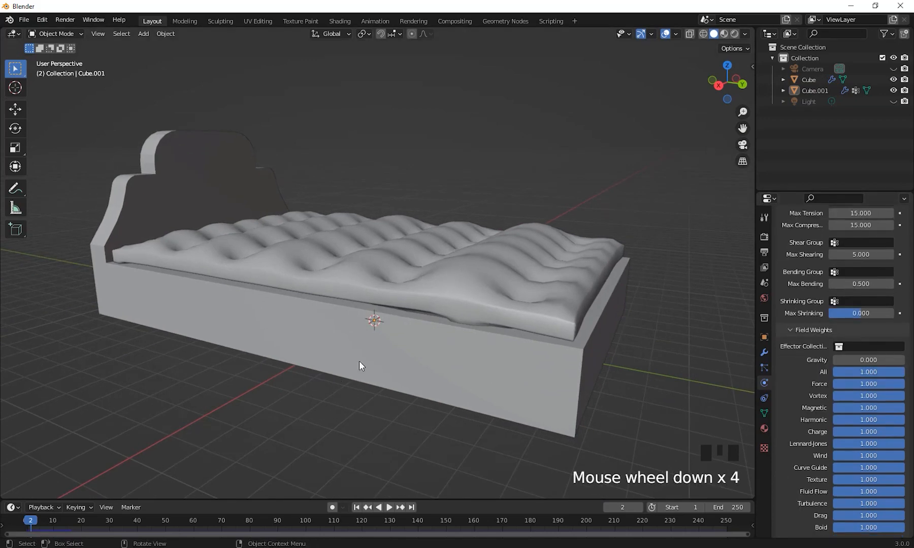
middle_click_drag(359, 361, 518, 295)
scroll(329, 259, "down", 2)
middle_click_drag(329, 259, 505, 335)
scroll(446, 326, "up", 2)
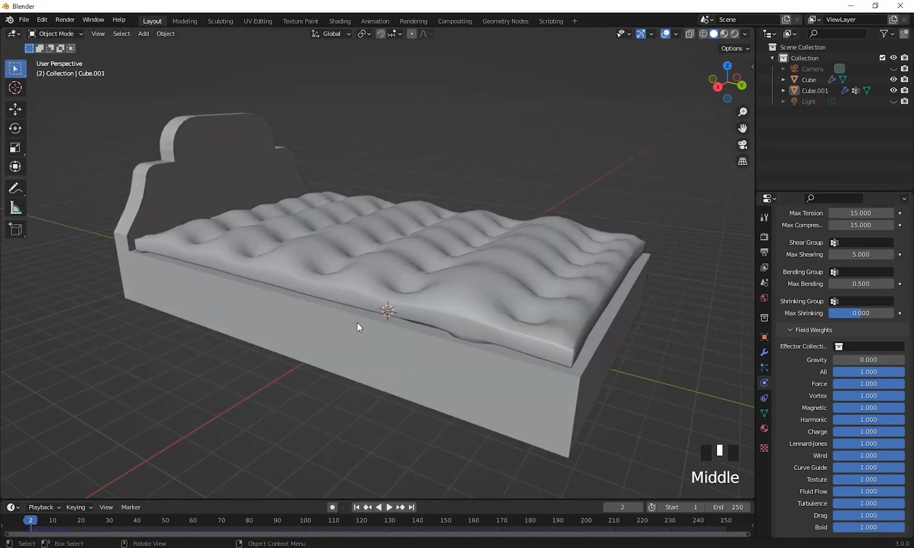
Return the timeline to frame 1 and remove the cloth physics from the mattress
left_click(357, 507)
middle_click_drag(508, 335, 654, 373)
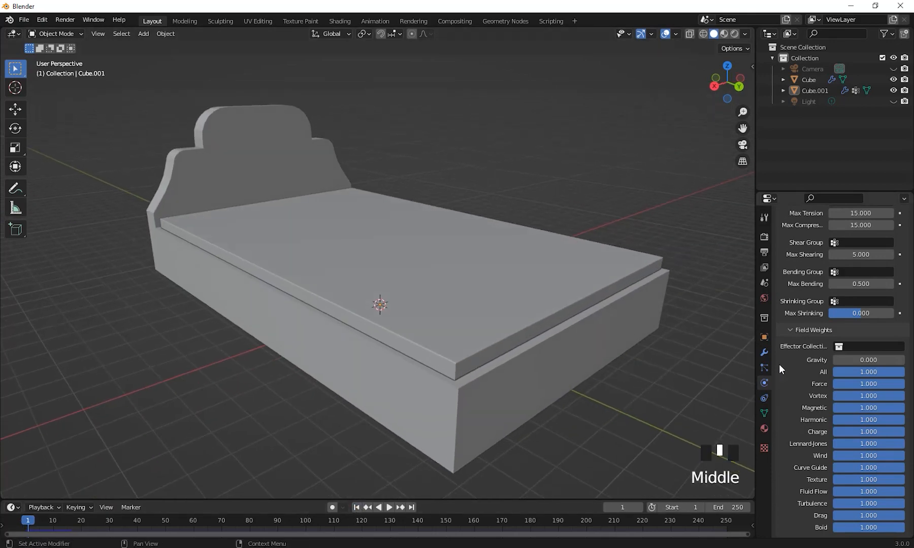
scroll(791, 423, "up", 10)
scroll(791, 422, "up", 20)
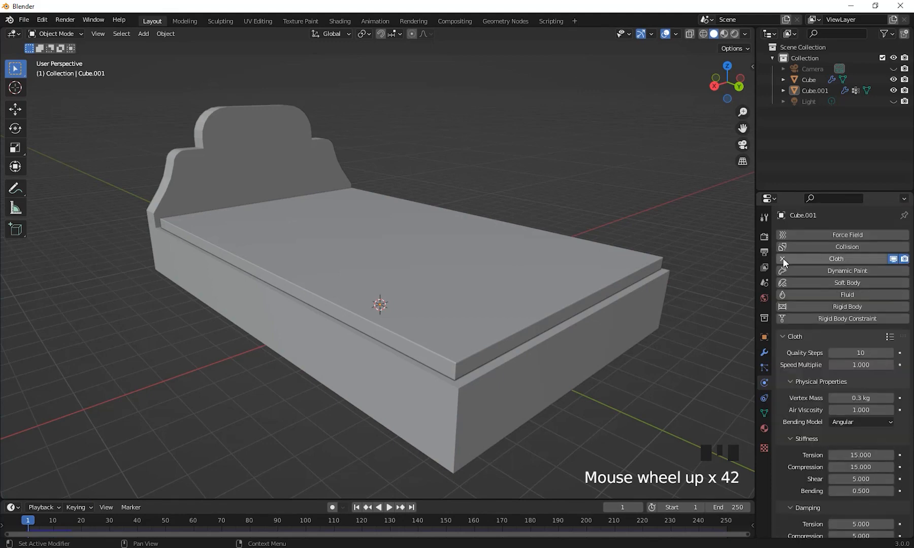
left_click(783, 258)
middle_click_drag(721, 355, 702, 399)
left_click(702, 398)
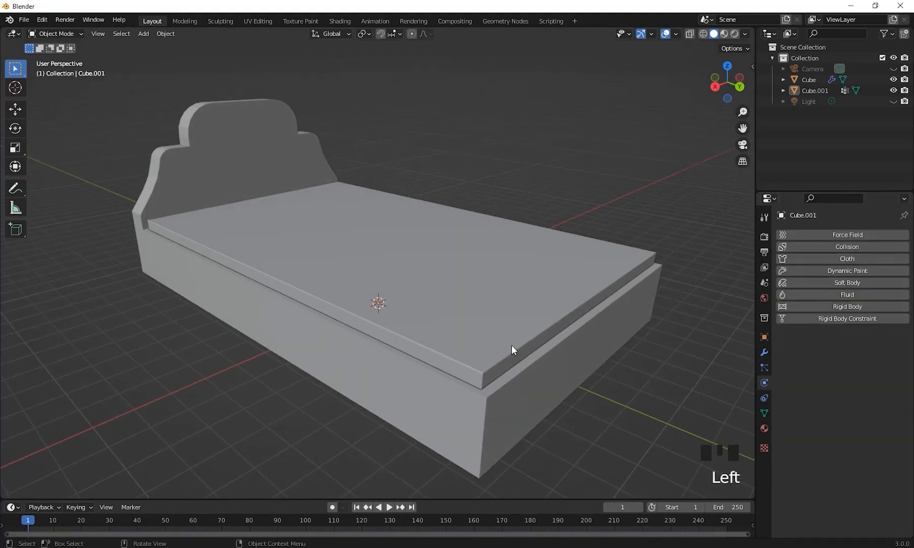
Add a Subdivision Surface modifier to the mattress, using the Simple method with 2 viewport levels
left_click(494, 327)
middle_click_drag(494, 329, 641, 433)
left_click(764, 353)
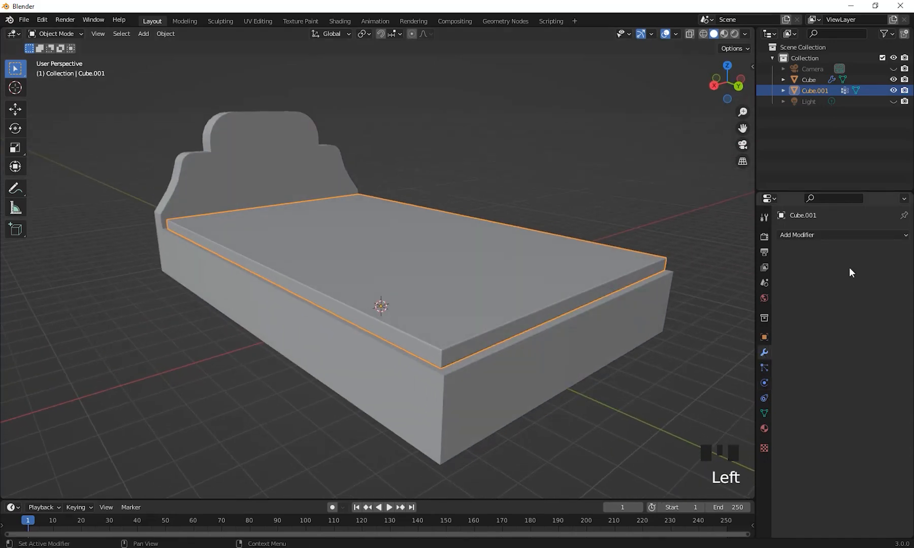
left_click(845, 233)
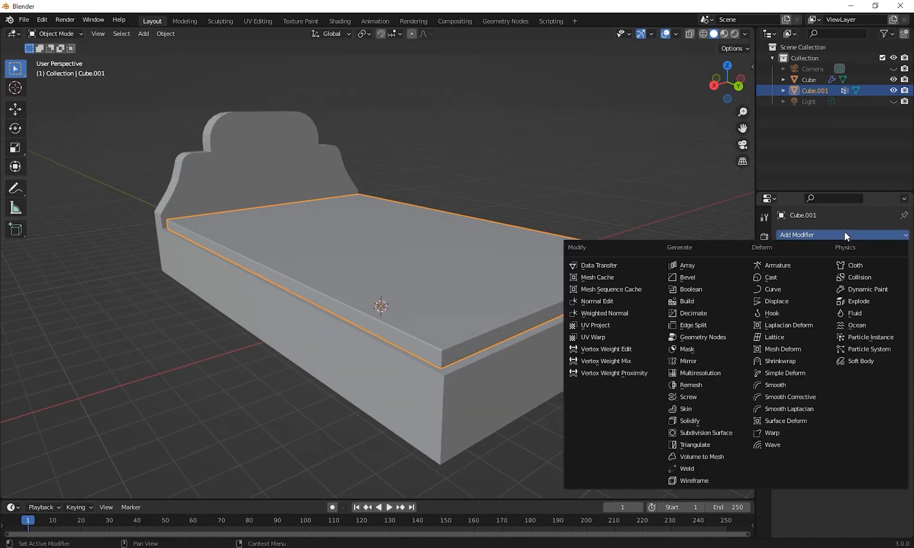
left_click(706, 433)
middle_click_drag(698, 397, 694, 350)
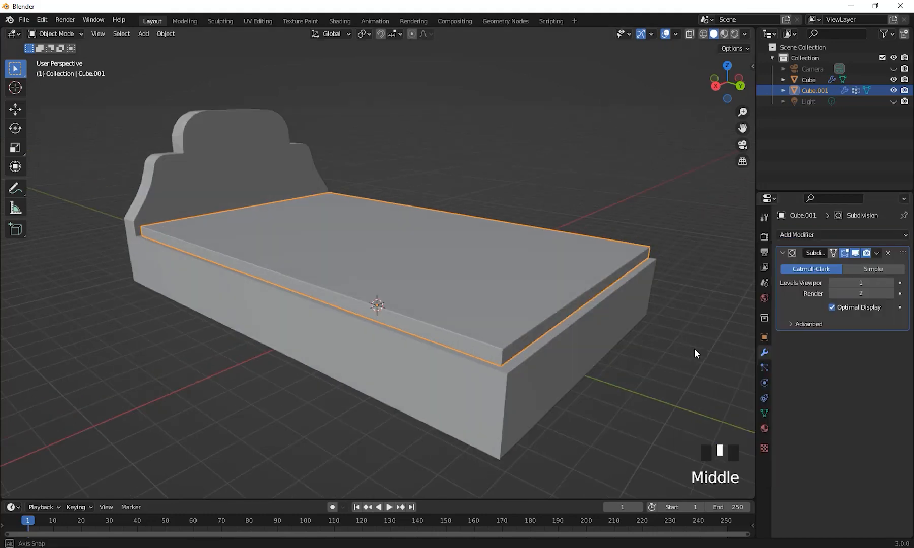
left_click(890, 283)
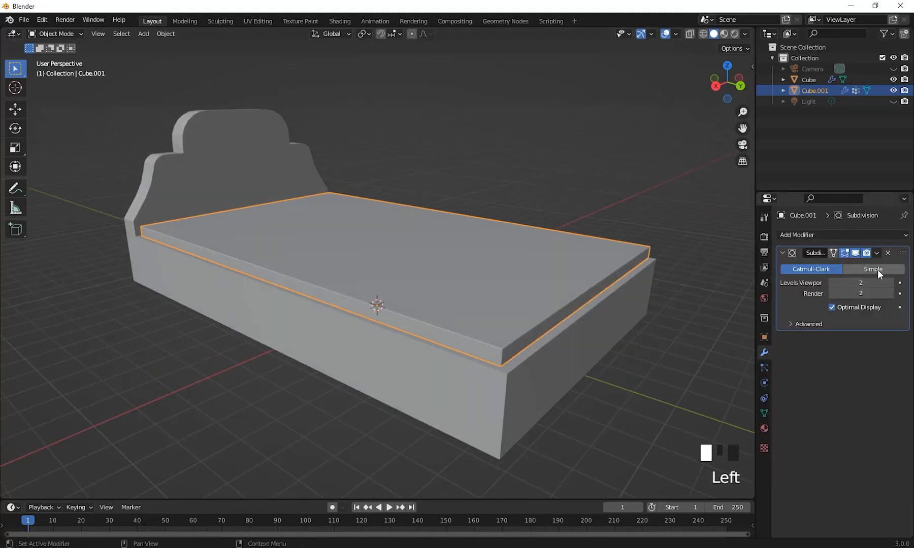
left_click(876, 270)
middle_click_drag(713, 357, 603, 363)
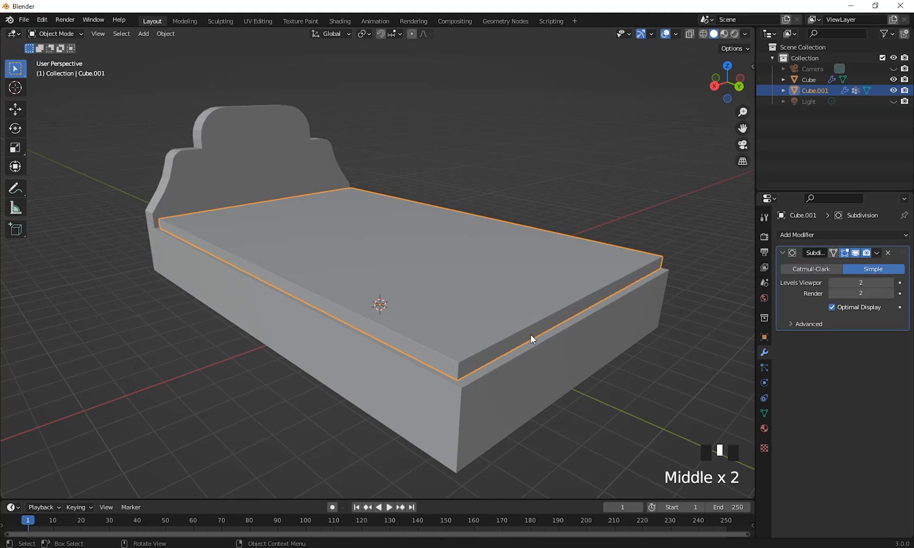
Apply the mattress's subdivision modifier in Object Mode and reselect the mattress
key("Tab")
middle_click_drag(525, 333, 600, 330)
left_click(877, 253)
key("Tab")
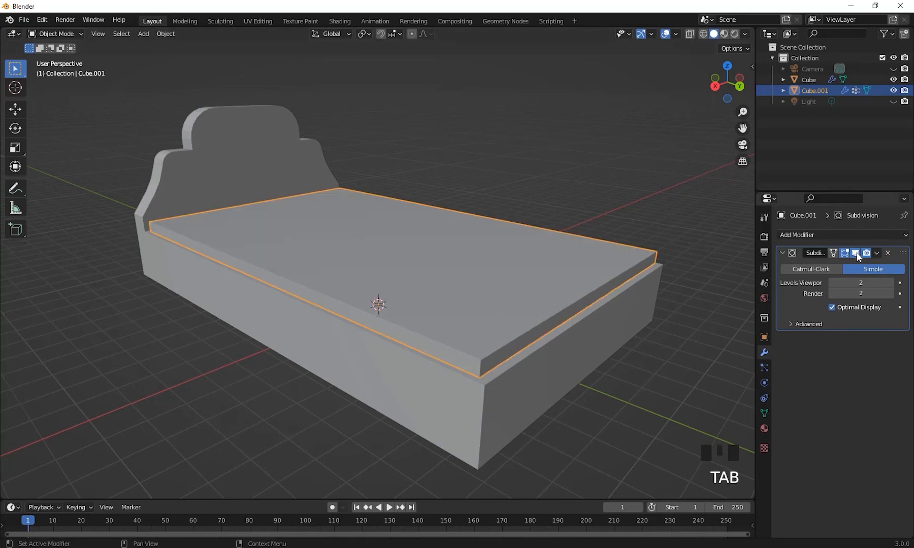
left_click(877, 253)
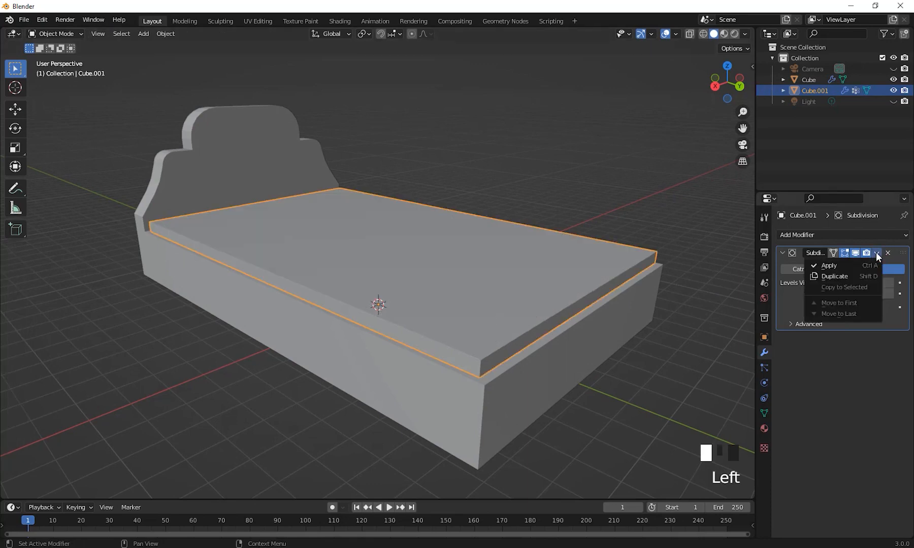
left_click(844, 270)
middle_click_drag(734, 387, 732, 368)
left_click(698, 358)
left_click(445, 304)
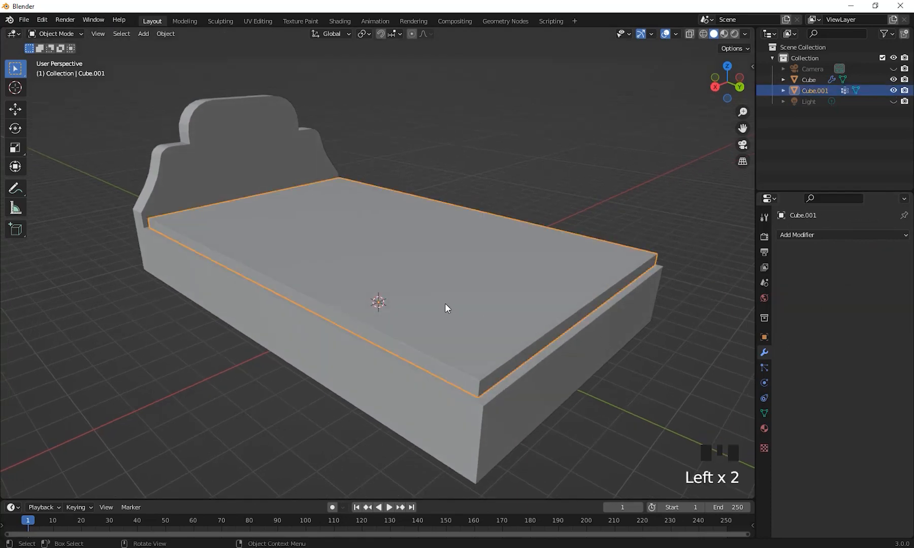
Enter Edit Mode on the mattress and select the faces assigned to its Pin vertex group
key("Tab")
middle_click_drag(520, 327, 602, 221)
scroll(471, 314, "up", 2)
middle_click_drag(516, 208, 526, 282)
scroll(454, 299, "up", 1)
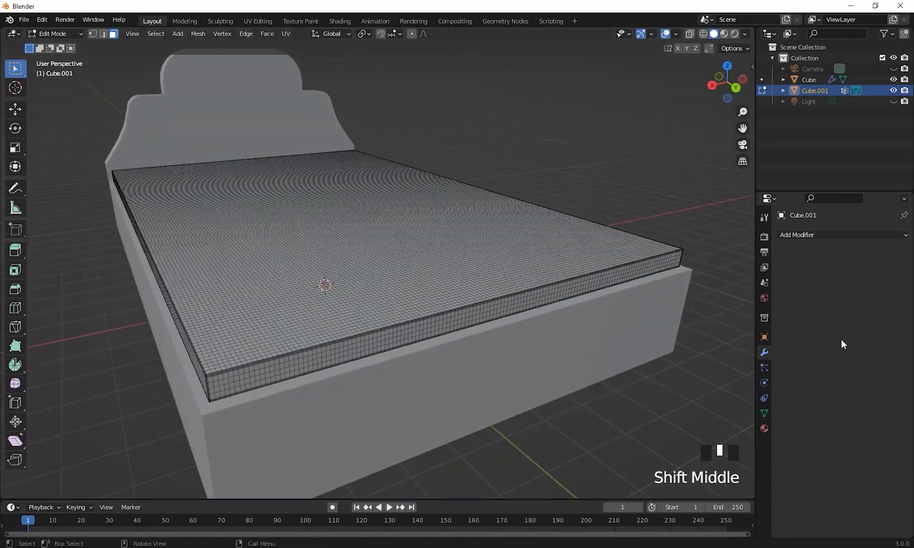
left_click(764, 413)
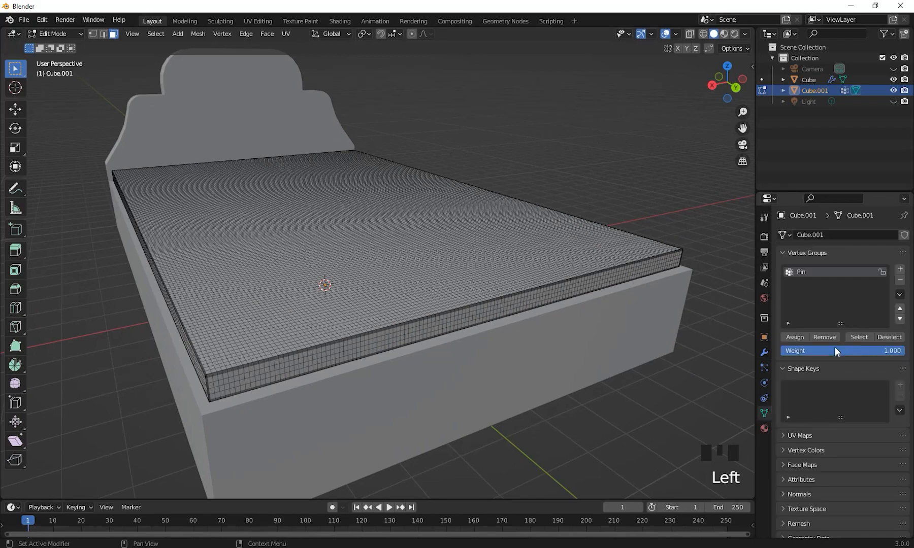
left_click(859, 337)
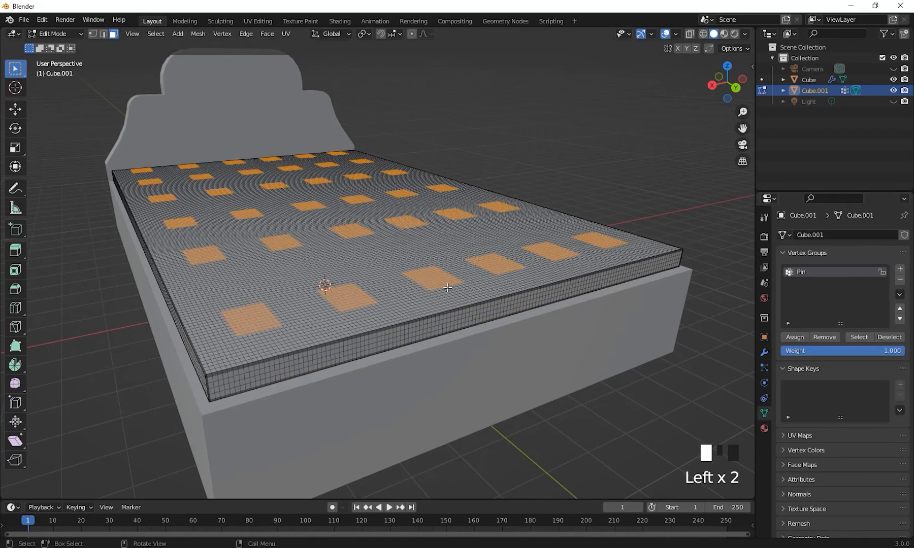
middle_click_drag(417, 294, 464, 333)
left_click(581, 268)
middle_click_drag(581, 267, 557, 310)
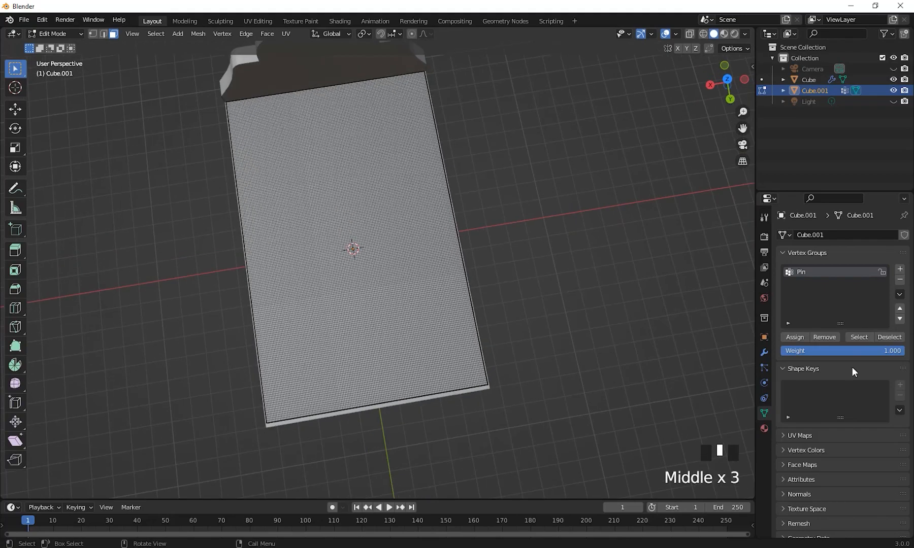
left_click(859, 337)
Try to trim the selected Pin patches from the top view by deselecting strips of faces across and along the mattress
middle_click_drag(698, 337, 574, 322)
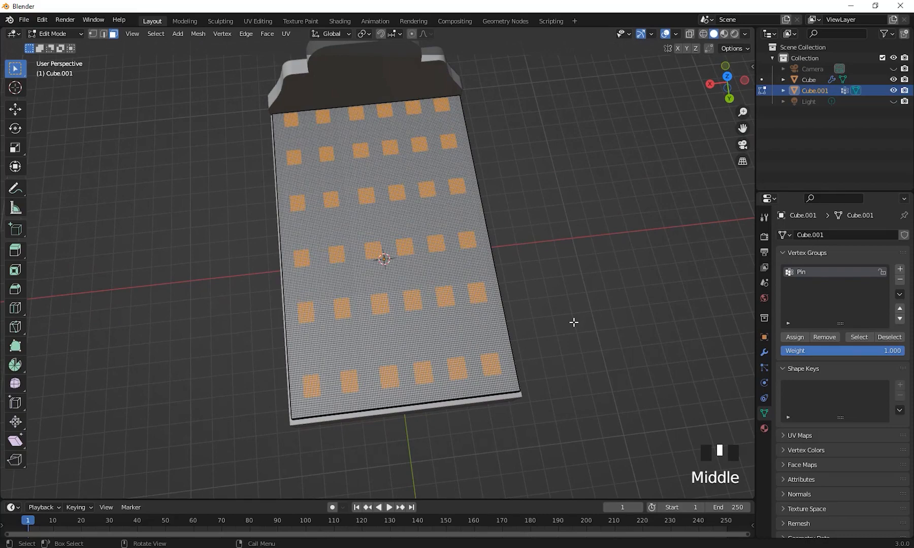
key("KP_7")
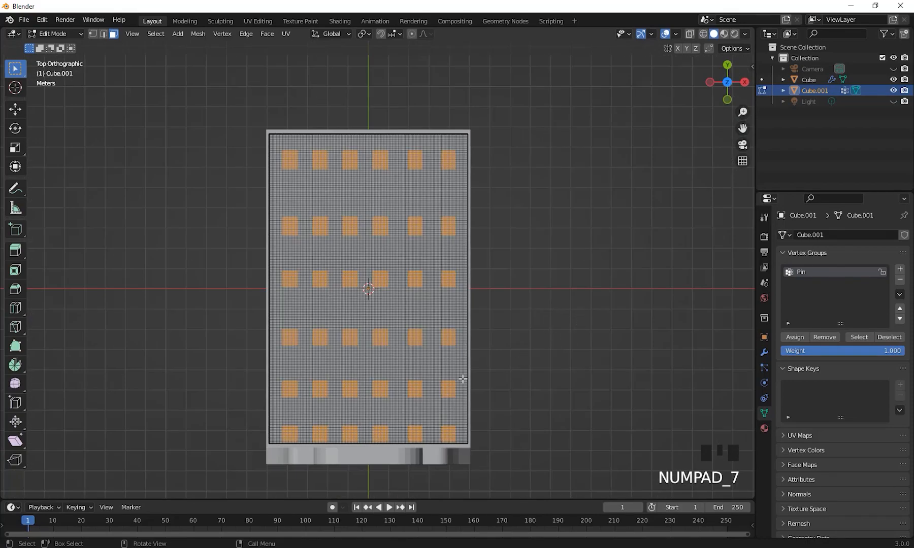
left_click_drag(211, 89, 290, 495, "ctrl")
left_click_drag(576, 490, 248, 433, "ctrl")
left_click_drag(203, 394, 487, 430, "ctrl")
left_click_drag(350, 459, 324, 109, "ctrl")
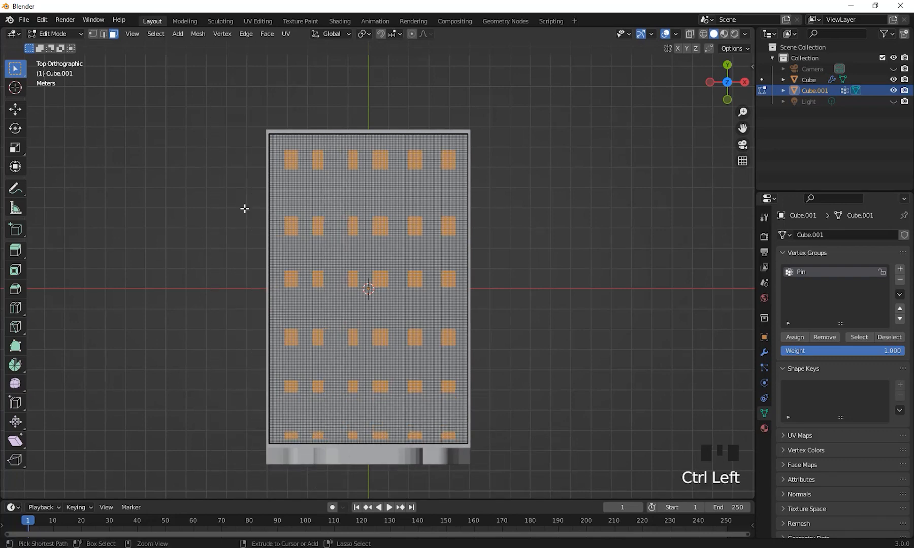
left_click_drag(245, 208, 495, 222, "ctrl")
left_click_drag(494, 279, 209, 233, "ctrl")
left_click_drag(384, 117, 413, 454, "ctrl")
left_click_drag(205, 98, 494, 154, "ctrl")
left_click_drag(519, 206, 234, 164, "ctrl")
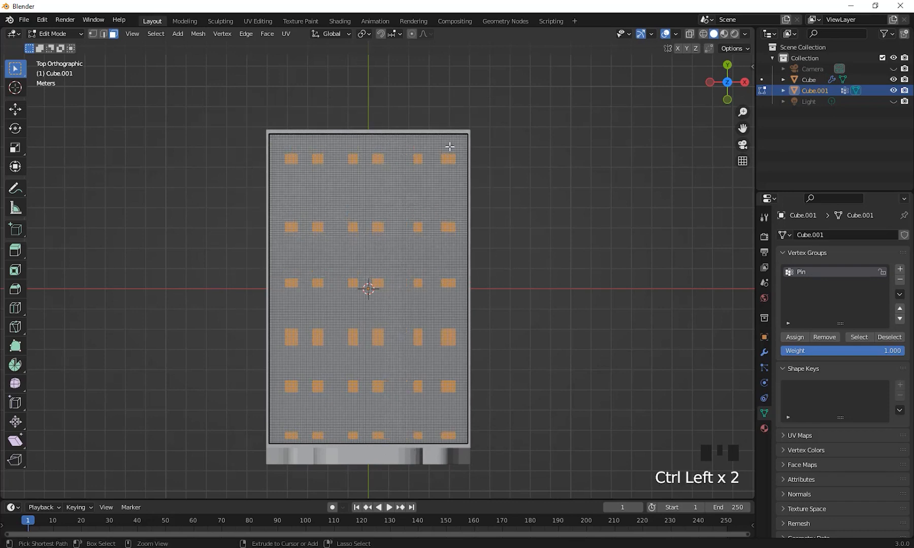
Try to shrink the remaining selected patches into smaller pin spots by deselecting further bands of faces
left_click_drag(431, 145, 447, 455, "ctrl")
left_click_drag(264, 388, 473, 335, "ctrl")
left_click_drag(216, 406, 495, 434, "ctrl")
left_click_drag(519, 478, 256, 438, "ctrl")
left_click_drag(352, 430, 451, 463, "ctrl")
mouse_move(381, 388)
left_mouse_down("ctrl")
mouse_move(392, 407)
mouse_move(385, 390)
left_mouse_up("ctrl")
left_click_drag(355, 146, 379, 427, "ctrl")
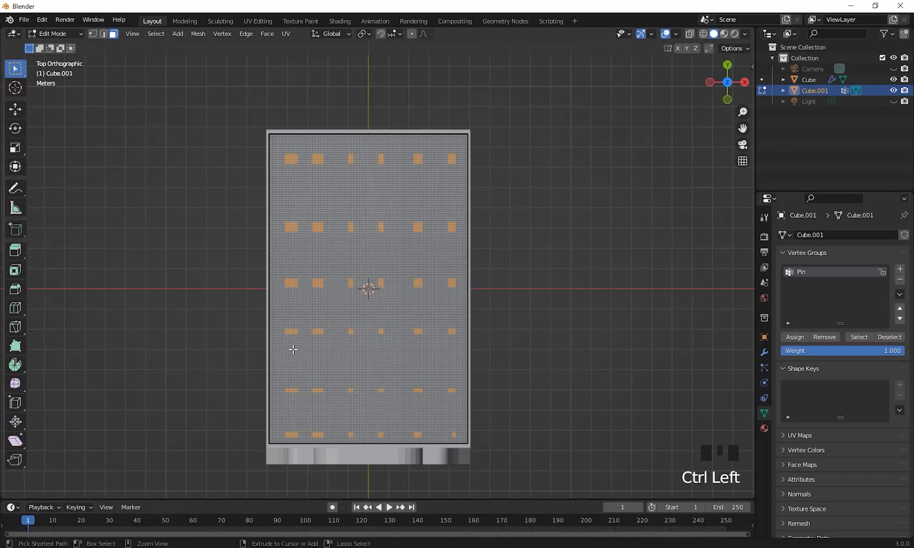
left_click_drag(219, 242, 495, 283, "ctrl")
middle_click_drag(511, 251, 522, 158)
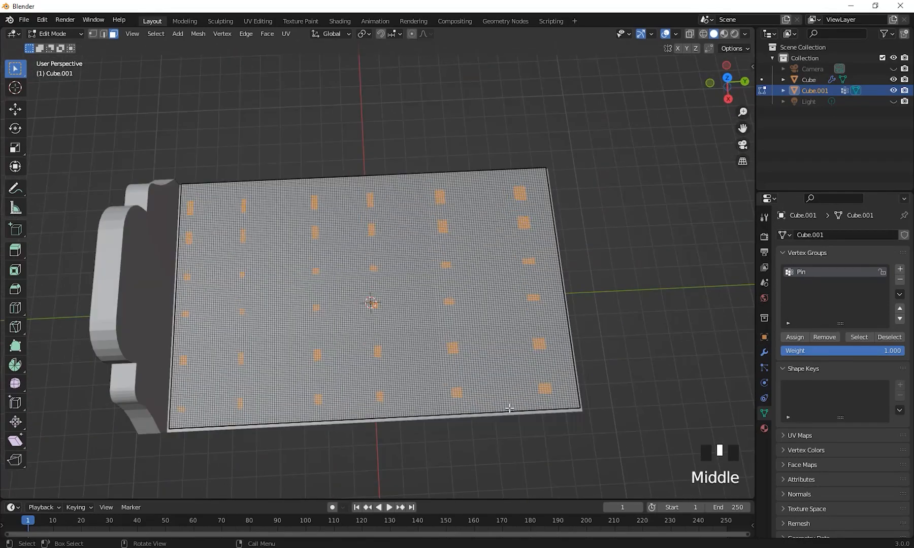
key("KP_7")
left_click_drag(572, 197, 340, 466, "ctrl")
middle_click_drag(659, 330, 578, 299)
middle_click_drag(577, 299, 581, 321, "shift")
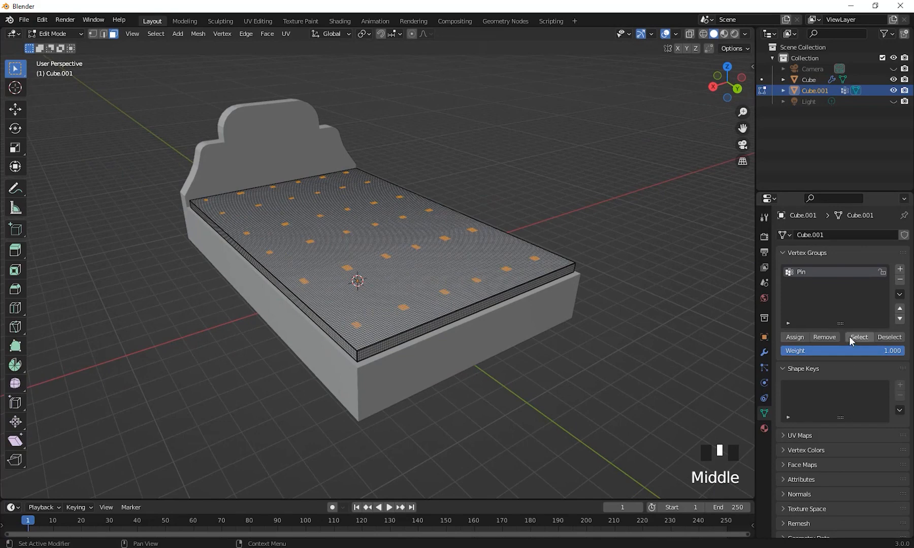
middle_click_drag(731, 292, 730, 302)
Remove every face patch from the Pin vertex group and select the group again to check that it is empty
left_click(831, 338)
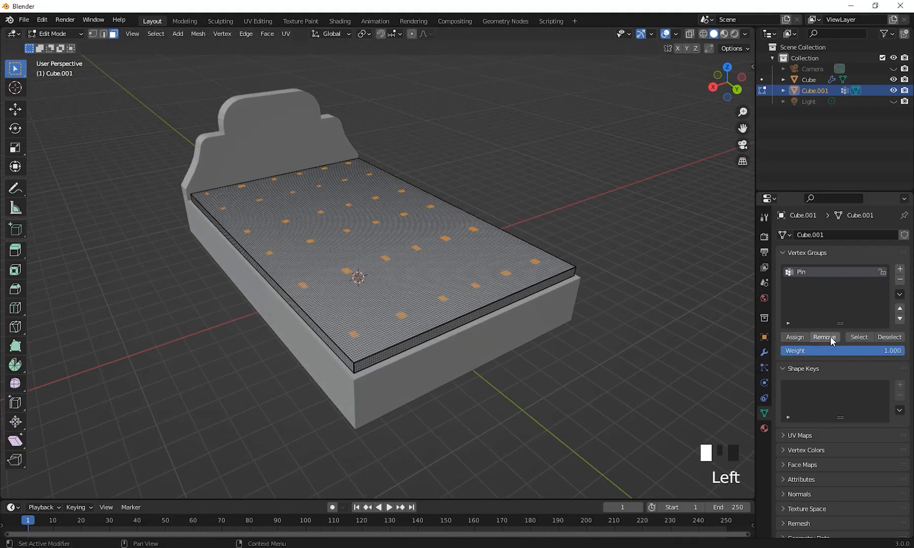
middle_click_drag(638, 268, 647, 271)
left_click(859, 338)
left_click(828, 340)
middle_click_drag(719, 353, 727, 359)
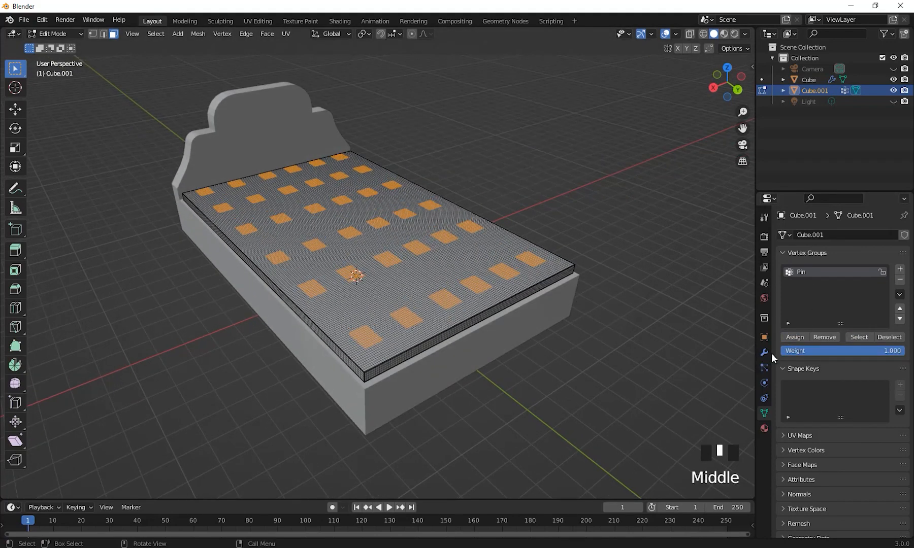
left_click(859, 339)
left_click(796, 338)
left_click(724, 345)
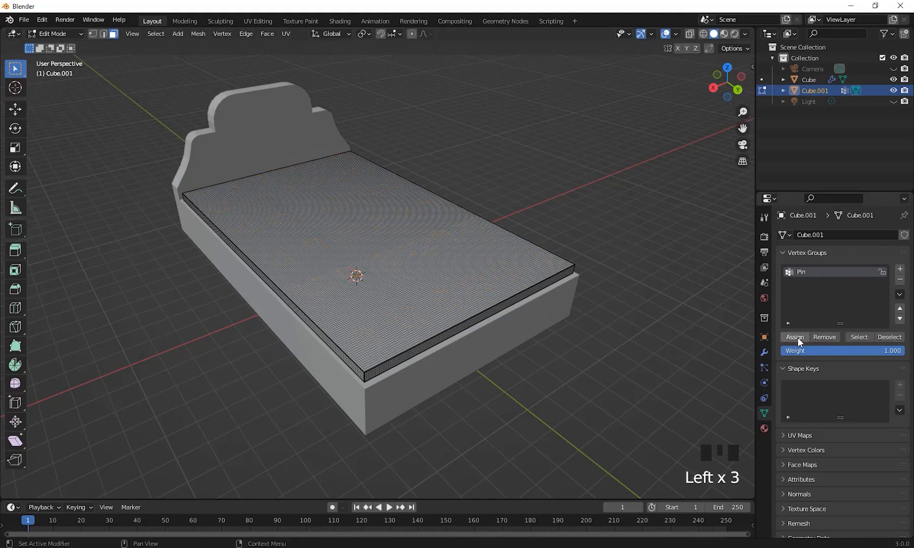
left_click(855, 336)
Try to mark pin spots with Circle Select near the mattress's foot end, and undo the selections
middle_click_drag(598, 331, 586, 236)
mouse_move(15, 69)
left_mouse_down()
mouse_move(54, 132)
mouse_move(63, 120)
left_mouse_up()
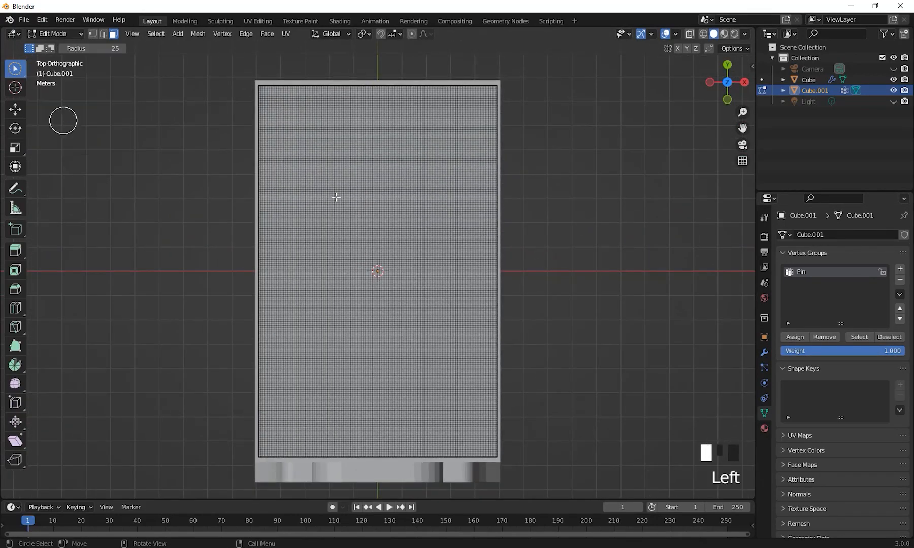
left_click(281, 108)
key("ctrl+z")
scroll(346, 224, "up", 10)
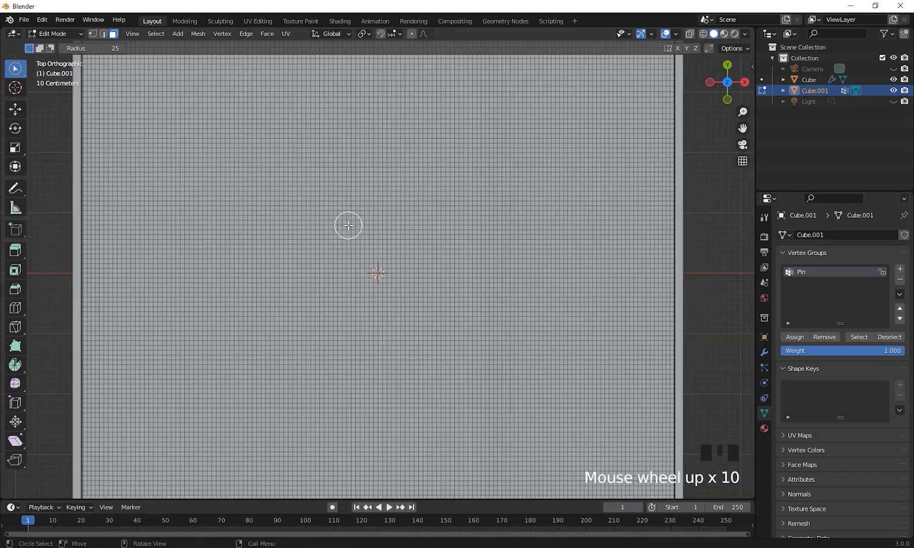
middle_click_drag(347, 224, 224, 235, "shift")
left_click(179, 168, "shift")
left_click(310, 168, "shift")
key("ctrl+z")
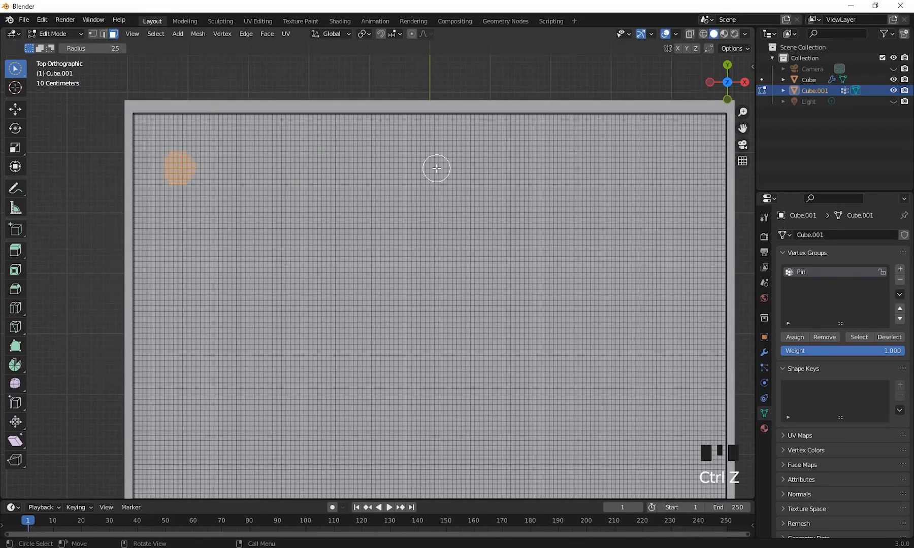
key("ctrl+z")
scroll(435, 175, "up", 3)
scroll(437, 223, "down", 2)
middle_click_drag(437, 254, 541, 343, "shift")
scroll(518, 391, "down", 7)
middle_click_drag(502, 406, 456, 290, "shift")
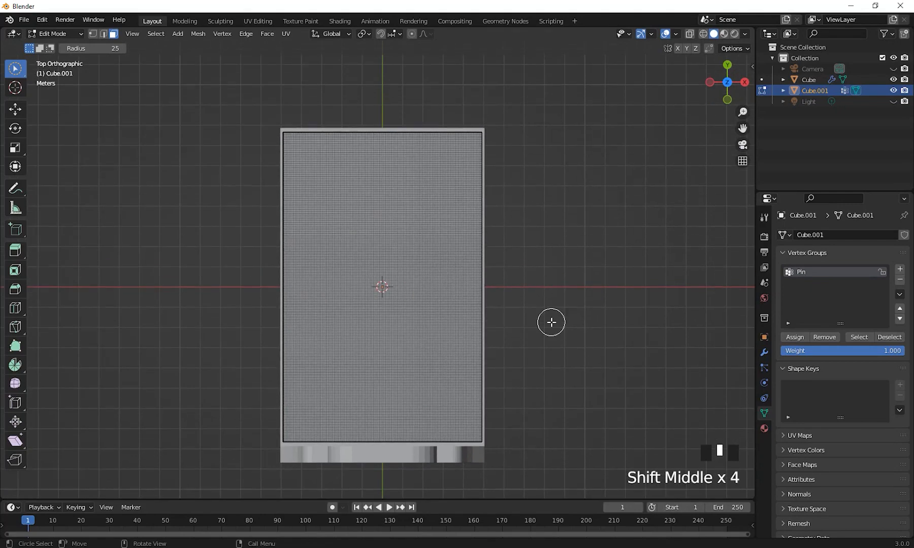
Try to lasso-select two rows of small pin spots near the mattress's foot end
mouse_move(15, 69)
left_mouse_down()
mouse_move(50, 74)
mouse_move(56, 138)
left_mouse_up()
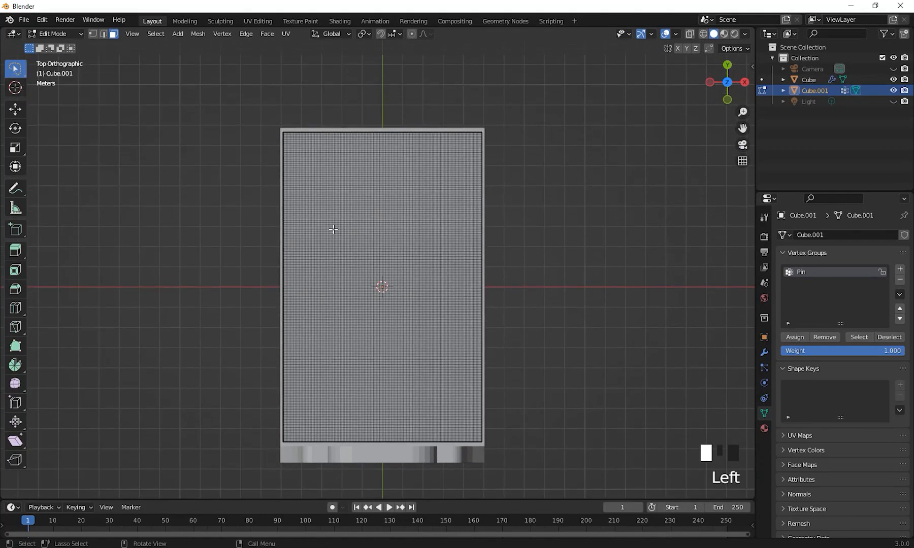
left_click(355, 153, "shift")
left_click(400, 153, "shift")
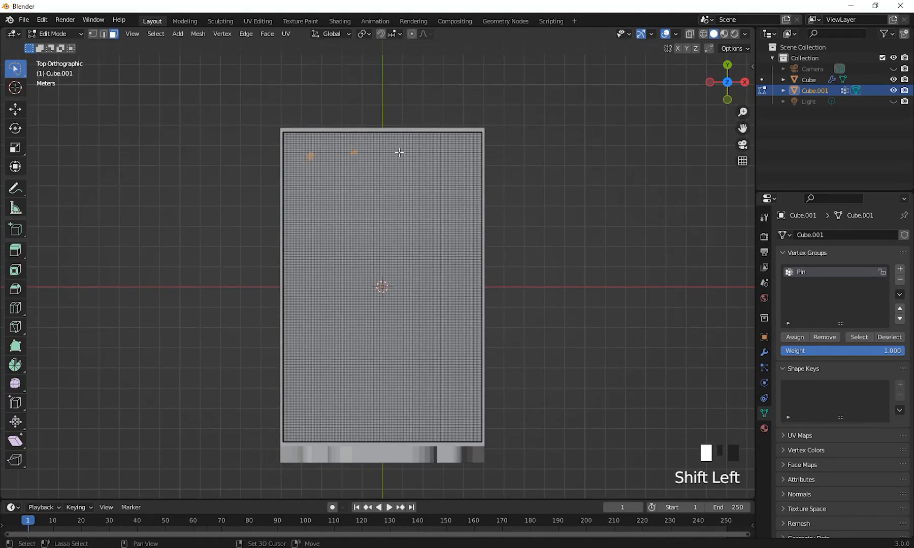
left_click(440, 152, "shift")
left_click(466, 153, "shift")
left_click(353, 190, "shift")
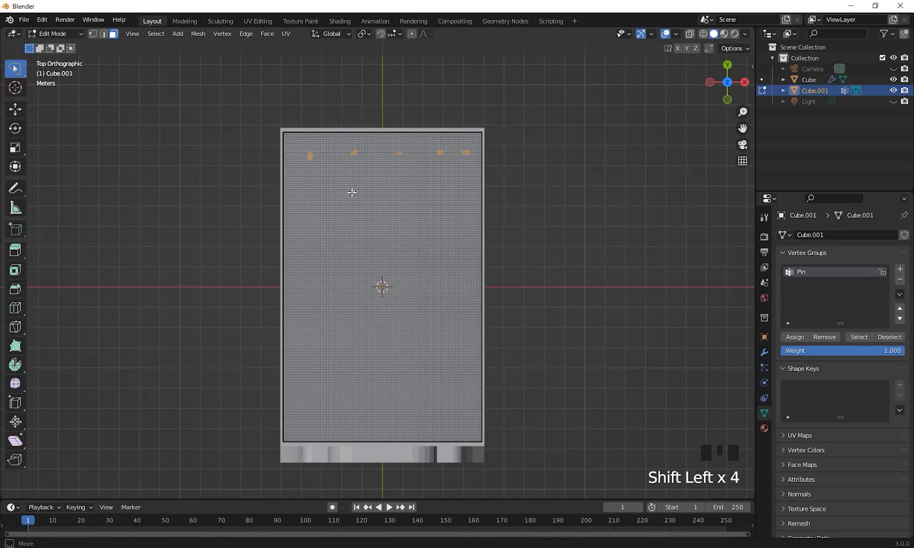
left_click(400, 185, "shift")
left_click(438, 181, "shift")
left_click(465, 184, "shift")
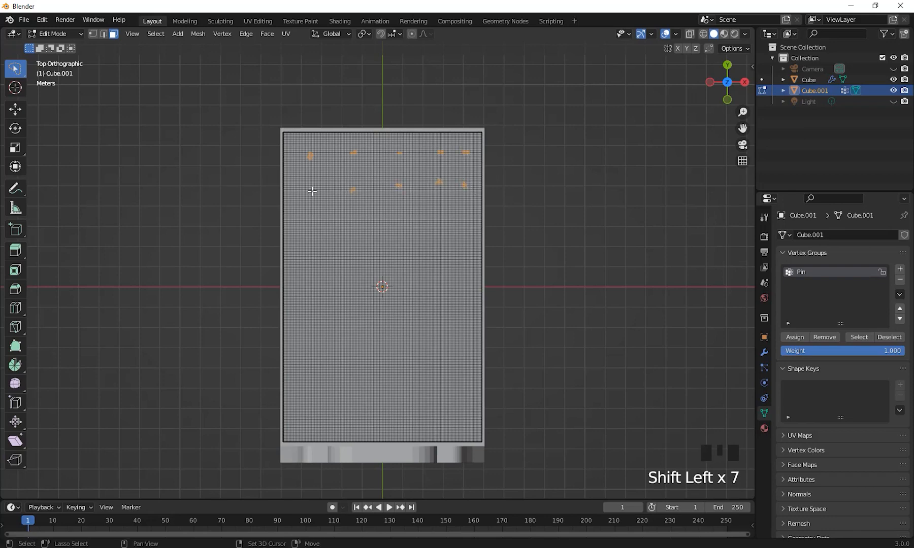
left_click(312, 196, "shift")
scroll(555, 253, "down", 2)
left_click_drag(214, 78, 653, 479)
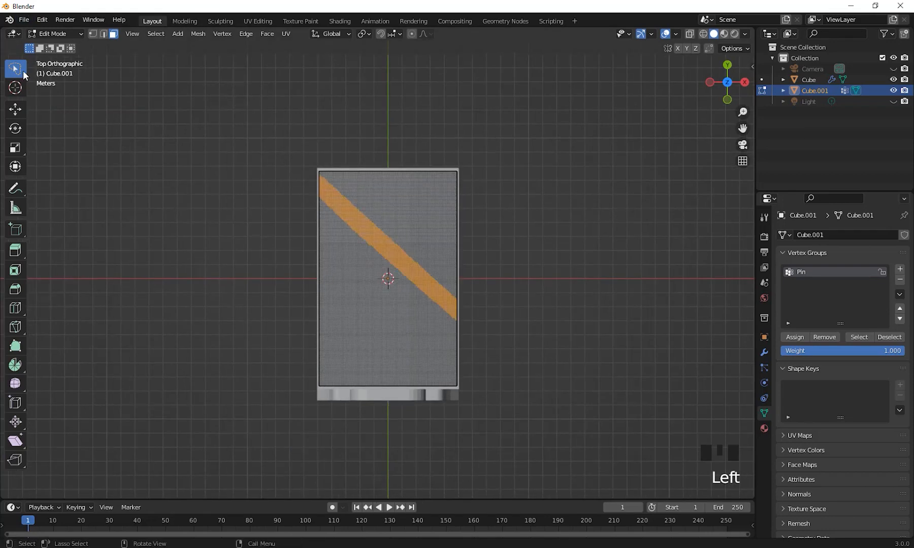
left_click_drag(24, 76, 49, 72)
left_click(444, 204)
scroll(300, 183, "up", 3)
middle_click_drag(300, 183, 251, 138, "shift")
left_click(258, 148)
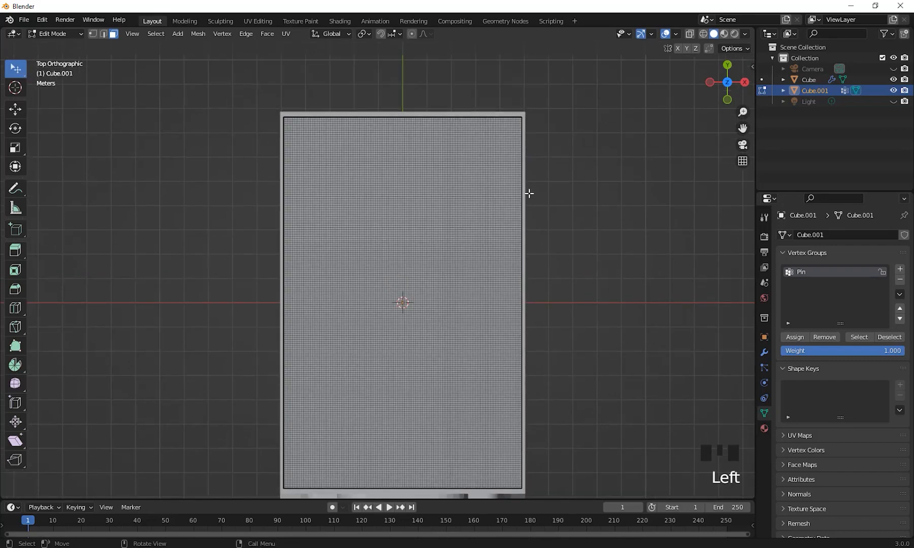
left_click_drag(305, 161, 606, 202)
key("ctrl+z")
Try to box-select narrow strips of faces across the mattress's width, and undo the selections
left_click_drag(15, 69, 61, 94)
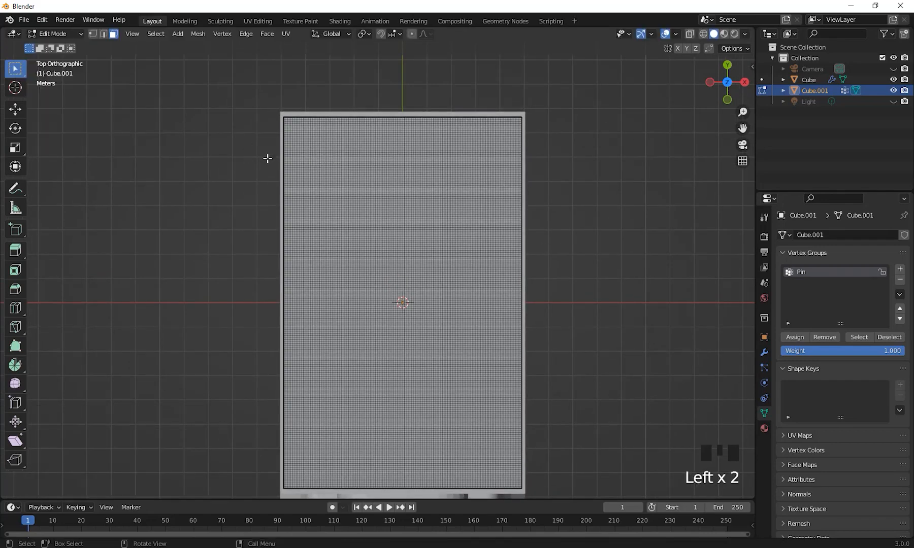
left_click_drag(257, 147, 586, 152)
scroll(618, 220, "down", 4)
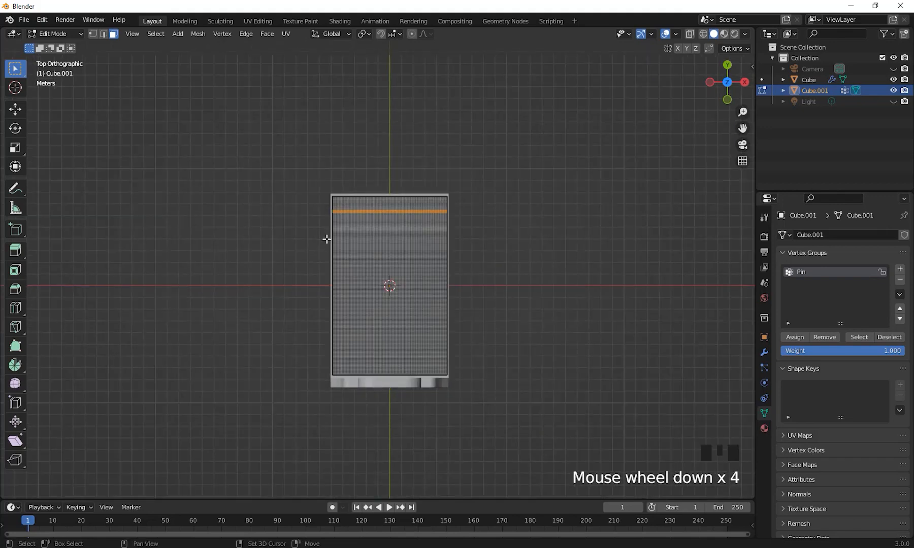
left_click_drag(326, 236, 468, 235, "shift")
key("ctrl+z")
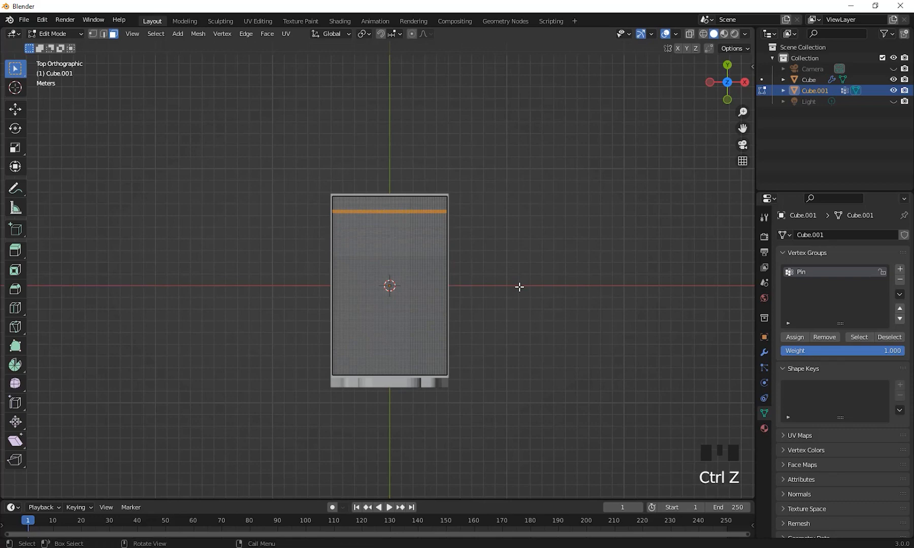
key("ctrl+z")
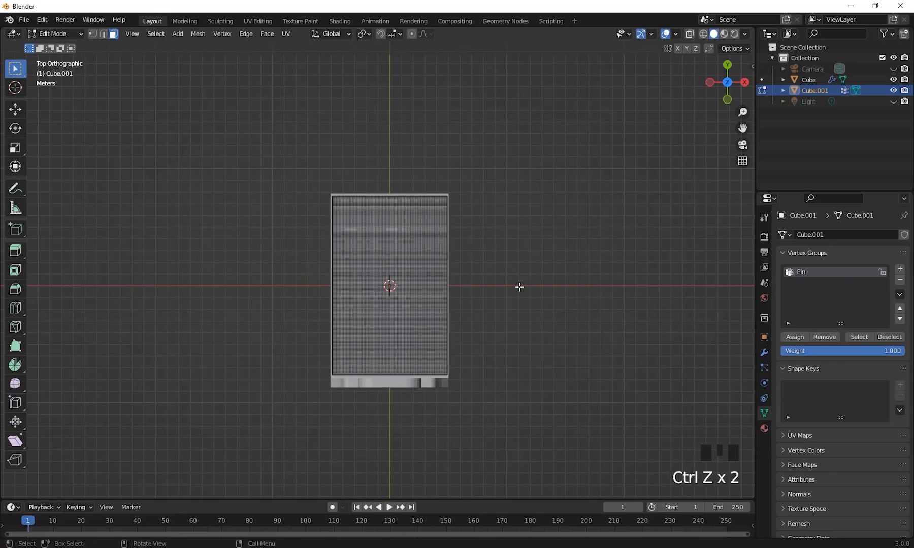
In wireframe top view, box-select seven narrow lengthwise strips of faces spaced across the mattress
key("shift+z")
scroll(504, 290, "up", 5)
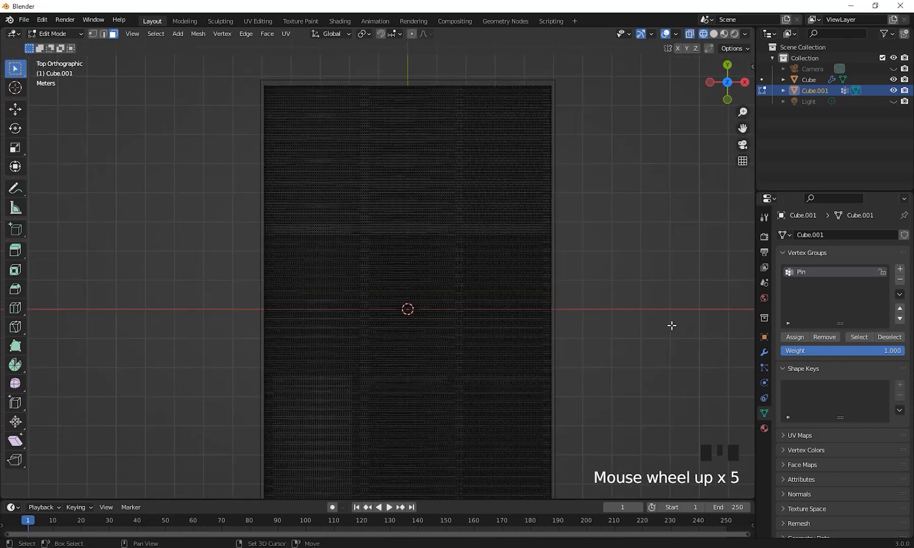
middle_click_drag(671, 326, 530, 289, "shift")
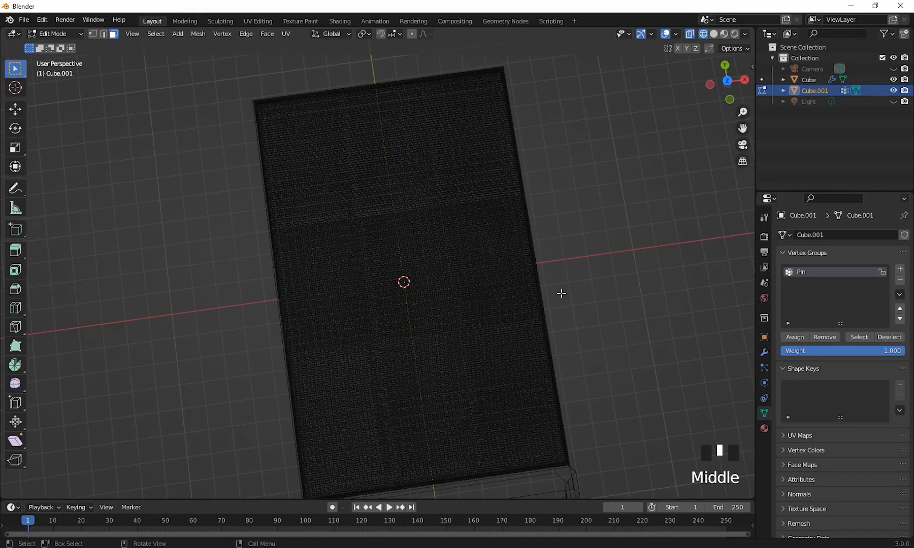
key("KP_7")
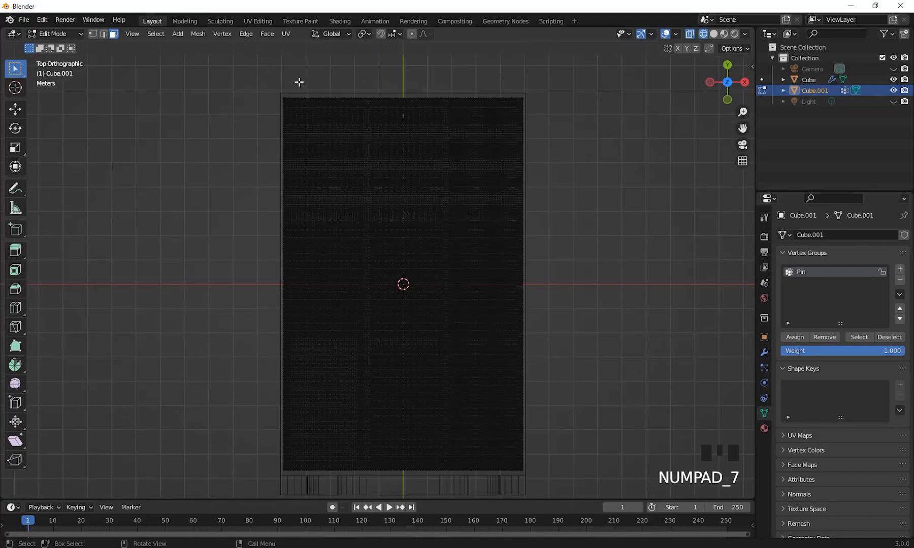
left_click_drag(299, 82, 300, 490)
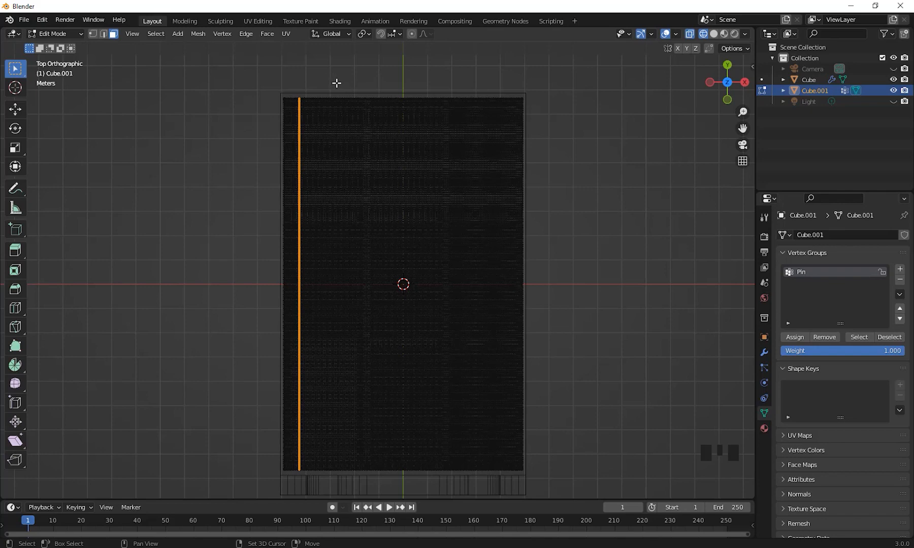
left_click_drag(337, 83, 333, 481, "shift")
key("ctrl+z")
left_click_drag(370, 81, 368, 483, "shift")
left_click_drag(402, 82, 428, 481, "shift")
left_click_drag(432, 86, 433, 477, "shift")
left_click_drag(458, 86, 465, 481, "shift")
left_click_drag(497, 84, 506, 492, "shift")
Deselect wide bands across the seven strips, leaving only rows of small pin spots selected
left_click(577, 489, "ctrl")
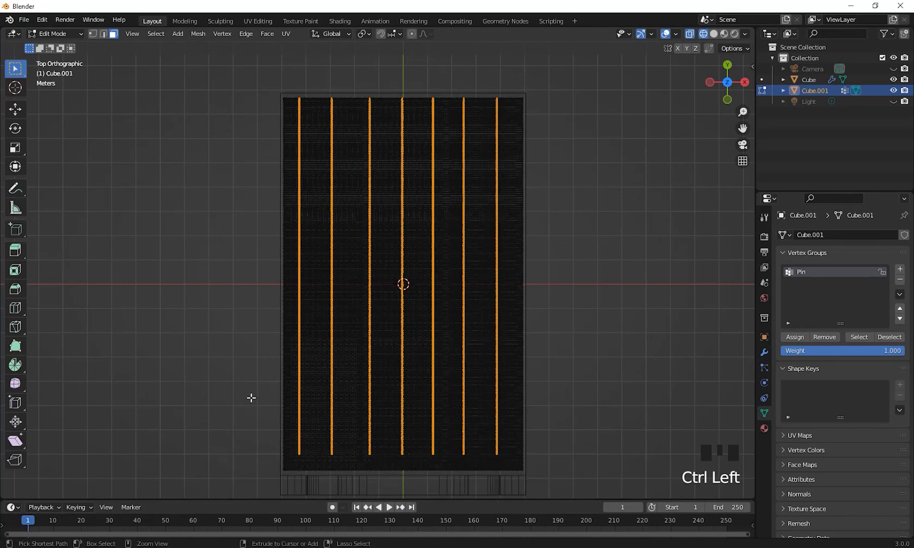
left_click_drag(251, 397, 569, 448, "ctrl")
left_click_drag(250, 309, 564, 397, "ctrl")
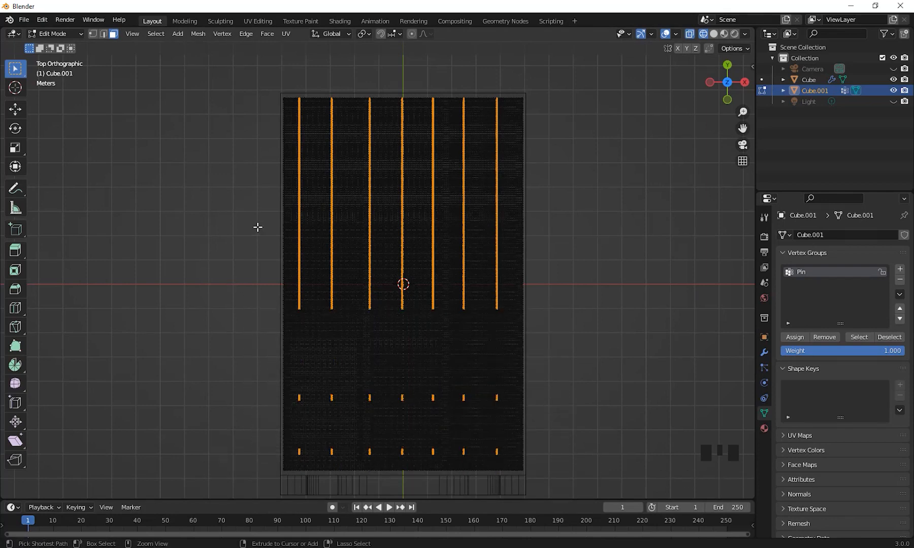
key("ctrl+z")
left_click_drag(267, 319, 528, 393, "ctrl")
left_click_drag(268, 229, 507, 182, "ctrl")
left_click_drag(246, 69, 532, 112, "ctrl")
left_click_drag(294, 116, 514, 182, "ctrl")
Return to solid shading and assign the selected pin spots to the Pin vertex group
scroll(597, 229, "down", 2)
mouse_move(561, 302)
middle_mouse_down()
mouse_move(545, 317)
mouse_move(414, 206)
mouse_move(408, 171)
mouse_move(388, 275)
mouse_move(458, 318)
mouse_move(486, 280)
middle_mouse_up()
key("shift+z")
scroll(487, 314, "up", 3)
middle_click_drag(432, 299, 471, 296, "shift")
middle_click_drag(401, 299, 485, 272)
middle_click_drag(557, 259, 617, 307, "shift")
left_click(794, 338)
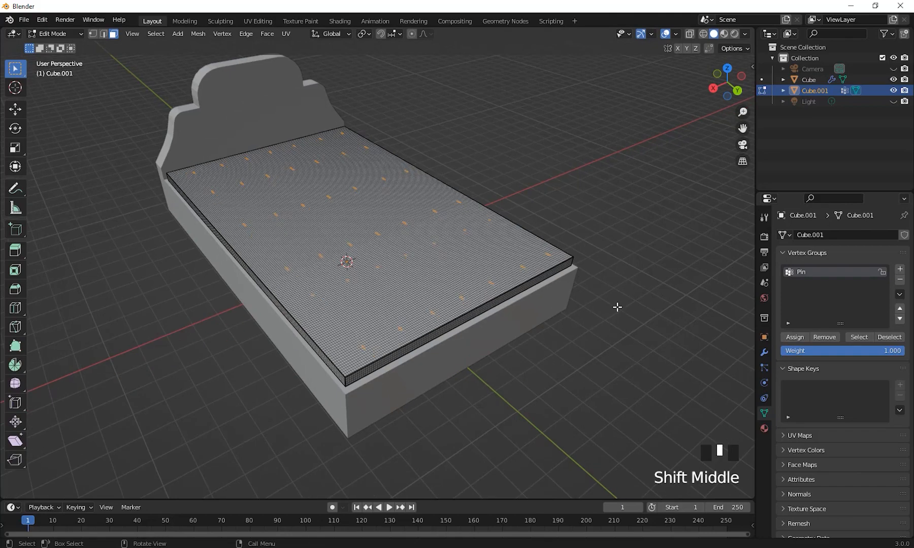
Select the Pin vertex group's vertices and check the pinned spots across the mattress
left_click(631, 253)
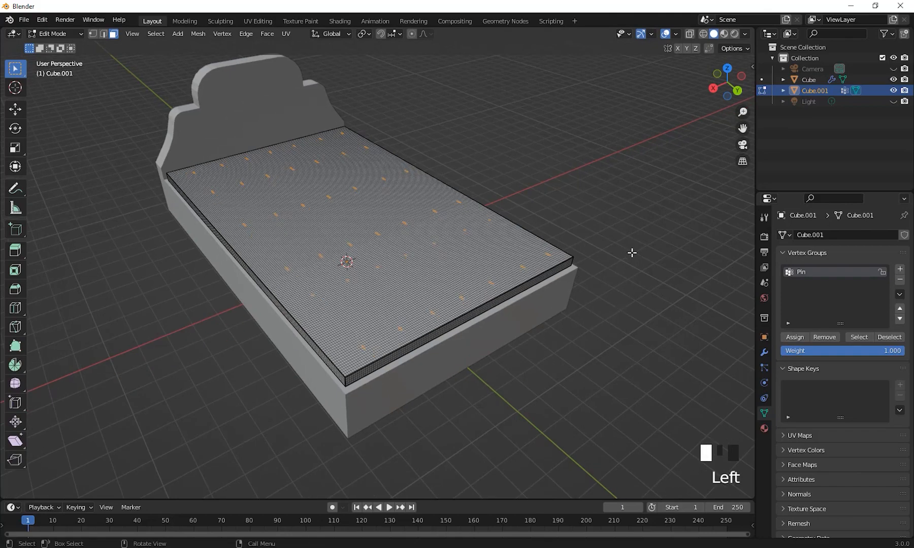
left_click(865, 337)
middle_click_drag(441, 257, 422, 277)
middle_click_drag(510, 253, 439, 254)
middle_click_drag(704, 320, 700, 330, "shift")
middle_click_drag(630, 312, 672, 311, "shift")
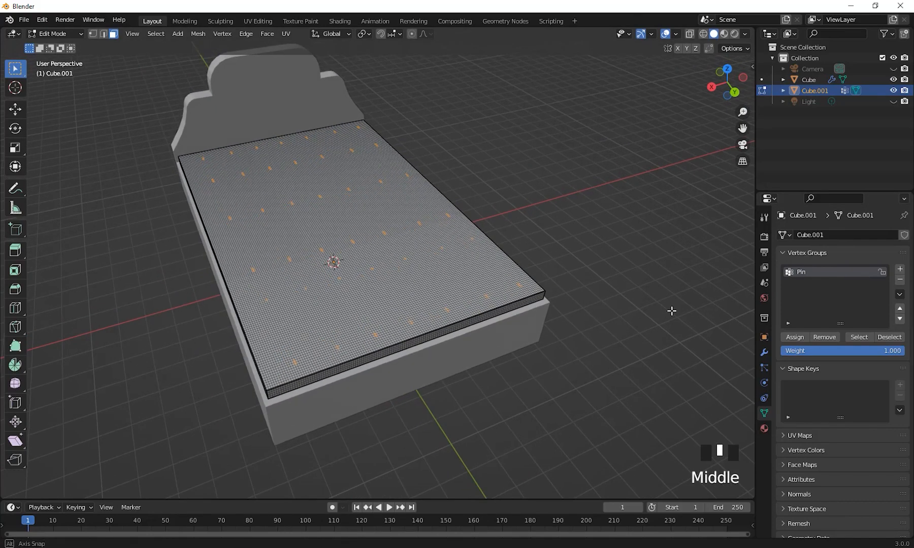
Return to Object Mode and add Cloth physics to the mattress
left_click(764, 368)
middle_click_drag(618, 343, 645, 335, "shift")
key("Tab")
double_click(447, 254)
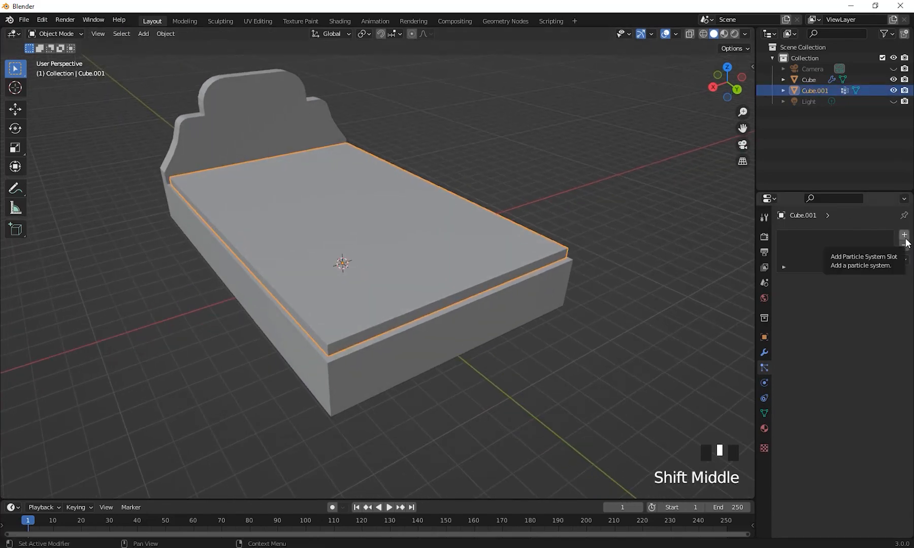
left_click(764, 384)
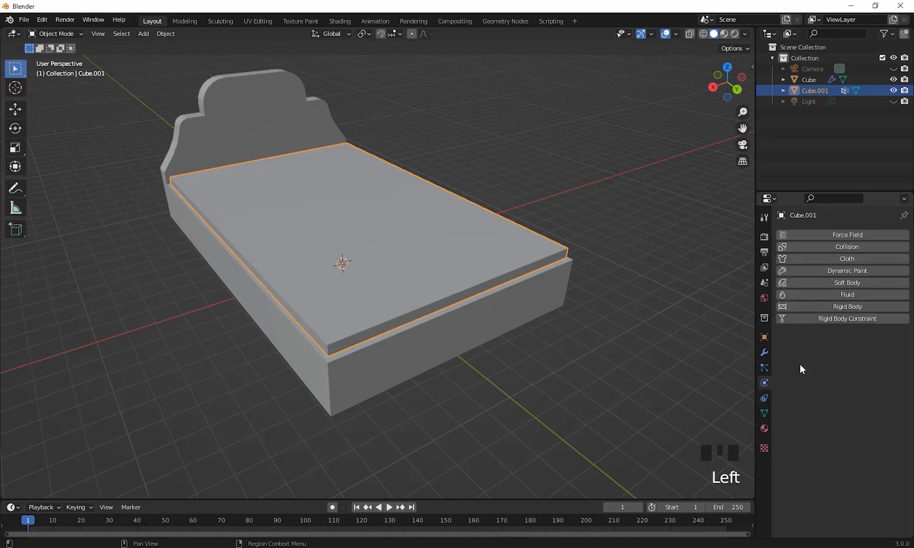
left_click(839, 259)
left_click(840, 259)
Set the mattress cloth's pin group to the Pin vertex group
middle_click_drag(666, 347, 622, 305)
scroll(826, 395, "down", 5)
scroll(825, 396, "up", 1)
scroll(824, 395, "down", 5)
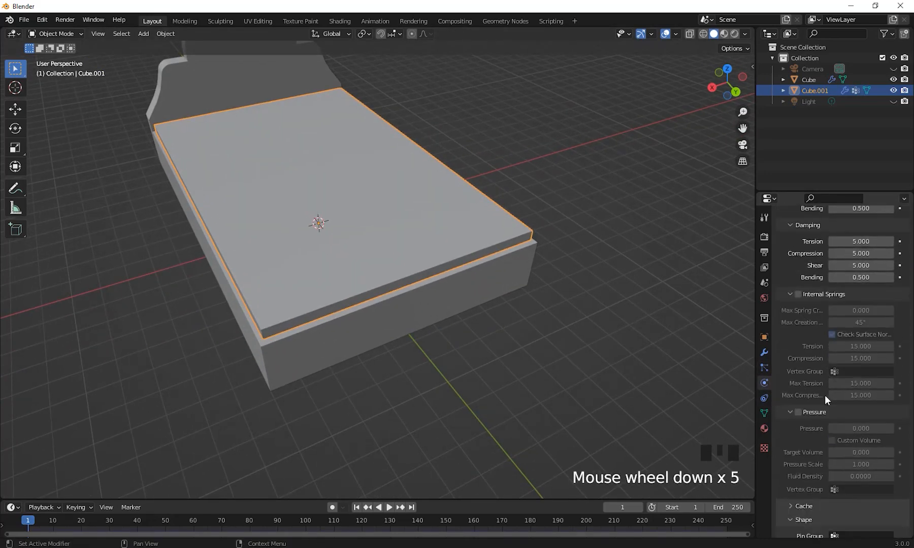
scroll(824, 395, "down", 8)
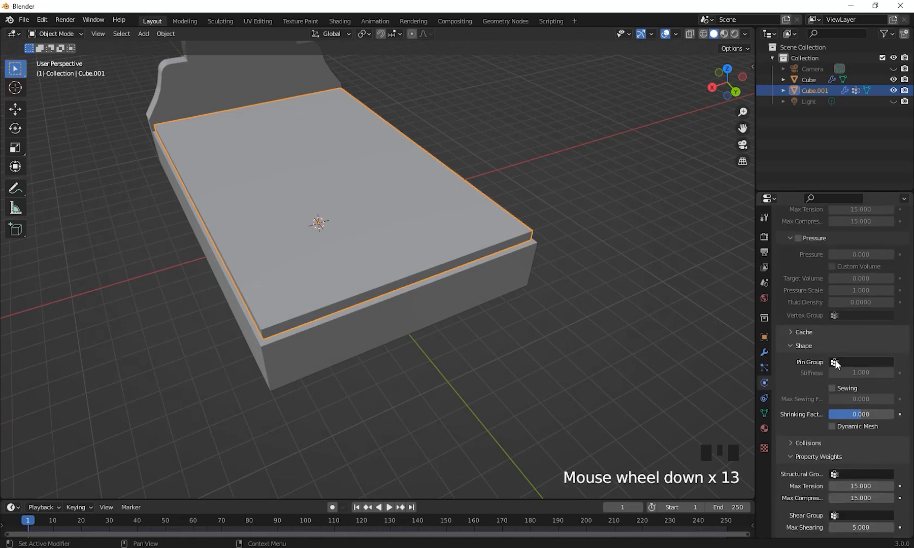
left_click(836, 364)
left_click(802, 378)
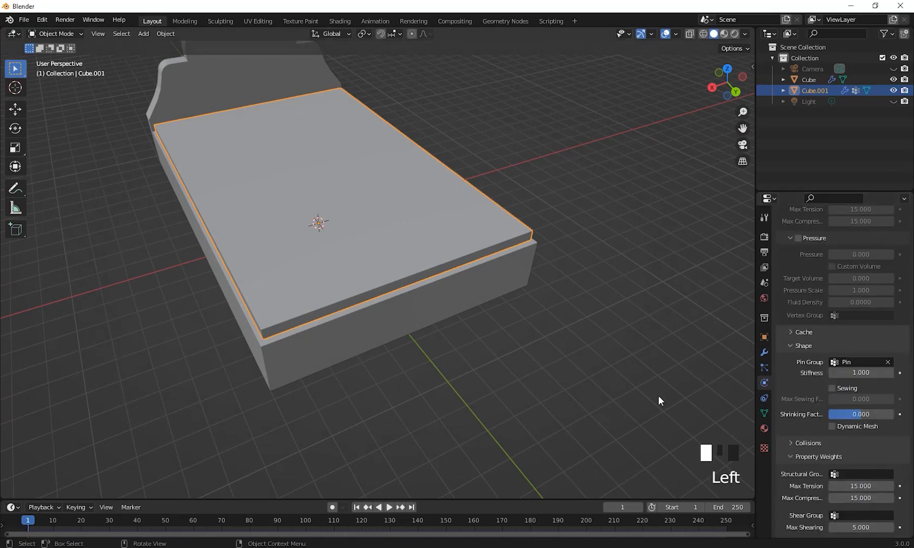
Enable pressure for the mattress cloth and set it to 1
middle_click_drag(659, 400, 721, 406)
scroll(804, 403, "down", 1)
scroll(803, 403, "up", 3)
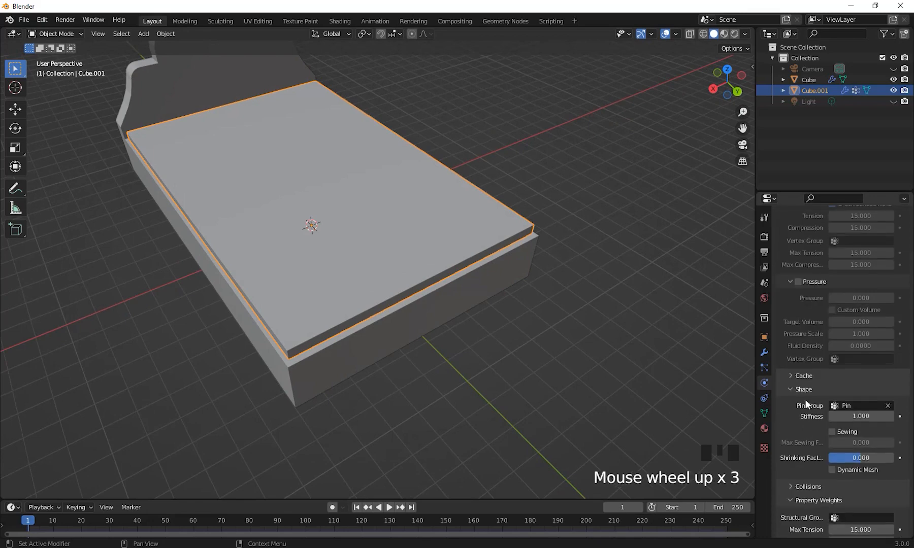
left_click(798, 281)
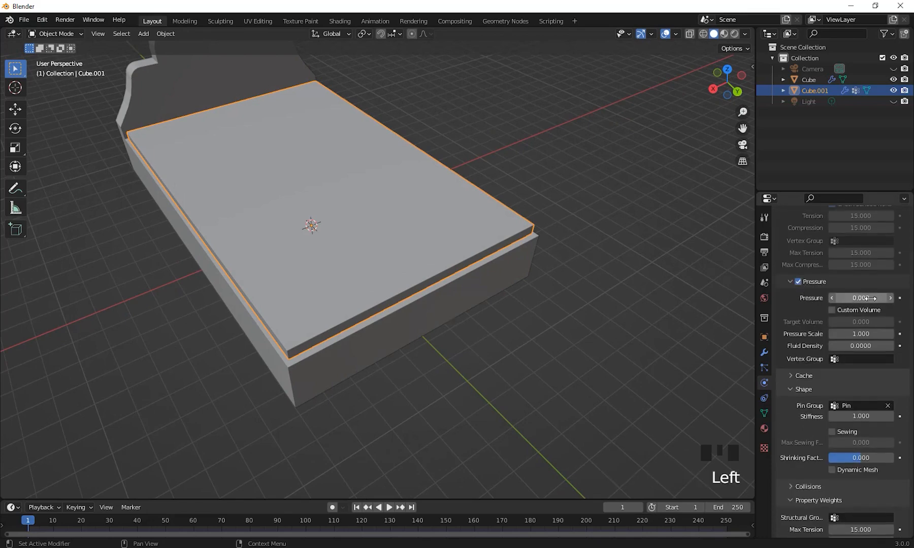
left_click(865, 298)
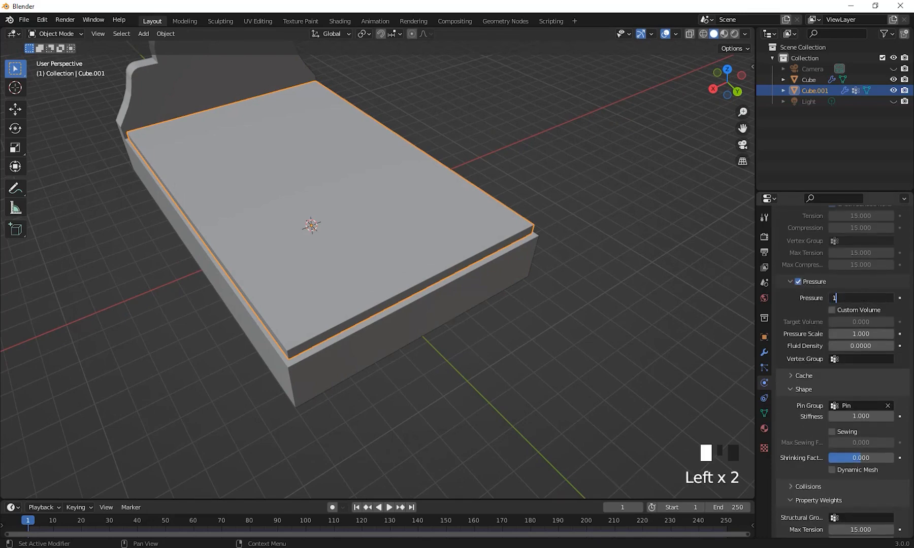
key("Return")
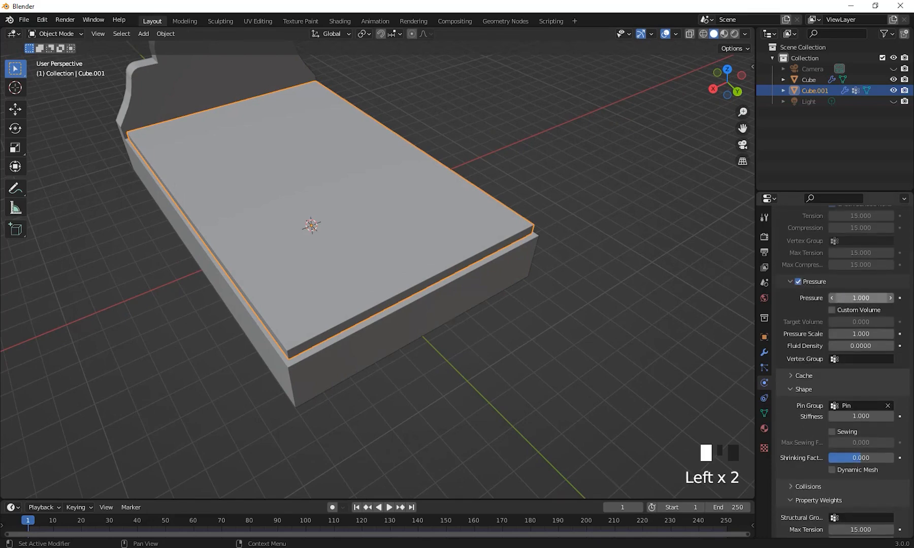
Play the cloth simulation from frame 1 and stop it at frame 7
left_click(389, 507)
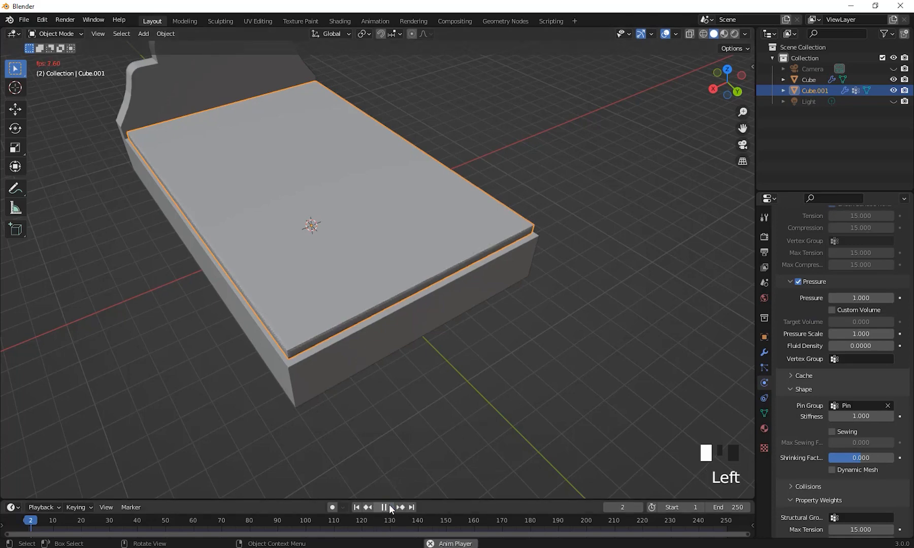
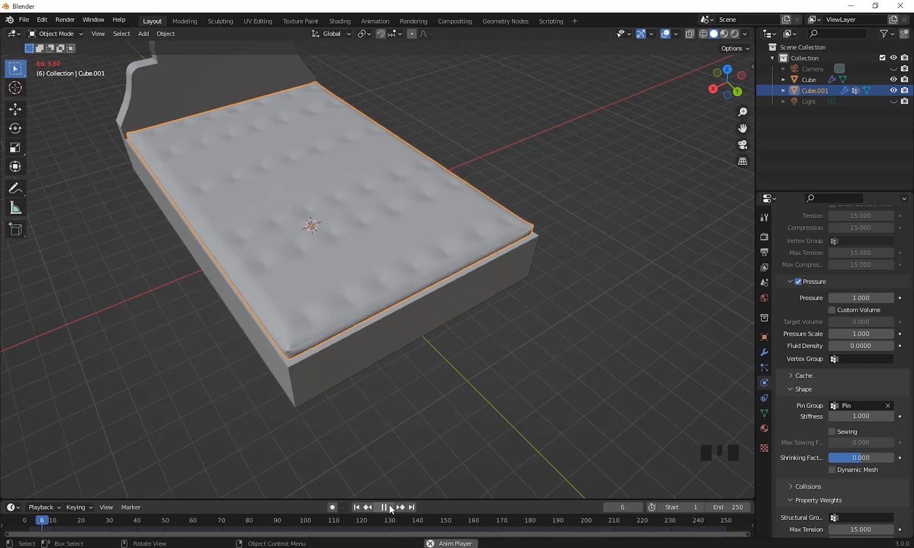
left_click(390, 508)
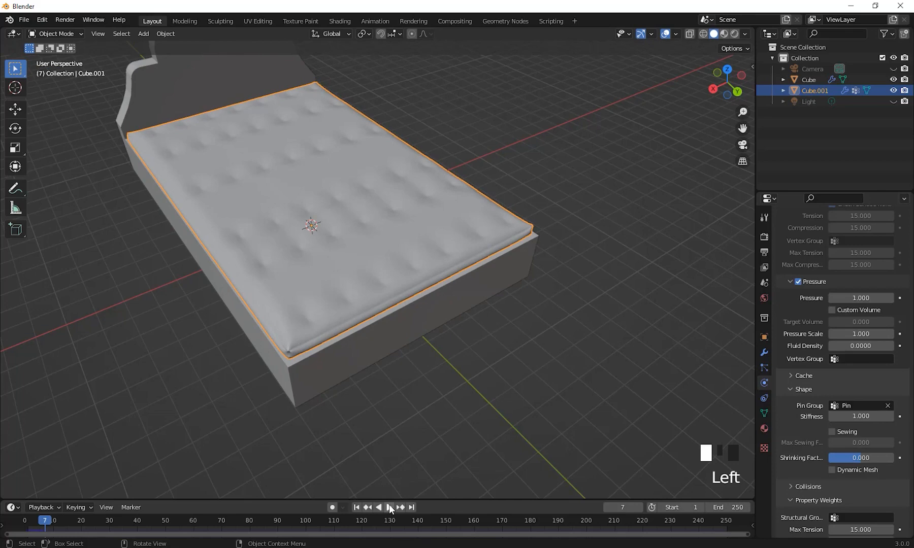
middle_click_drag(443, 447, 418, 503)
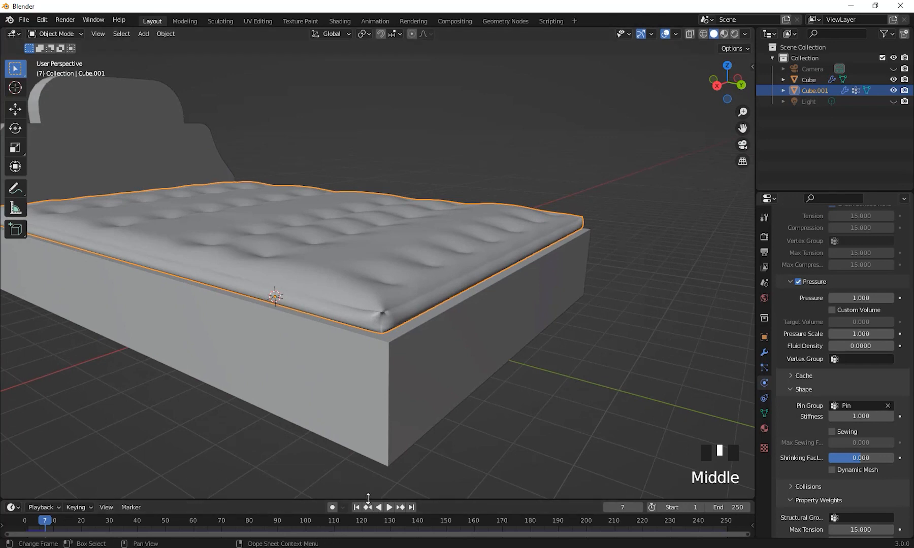
Compare the mattress's inflation between frames 4 and 7, and settle on frame 5
key("Left")
key("Left")
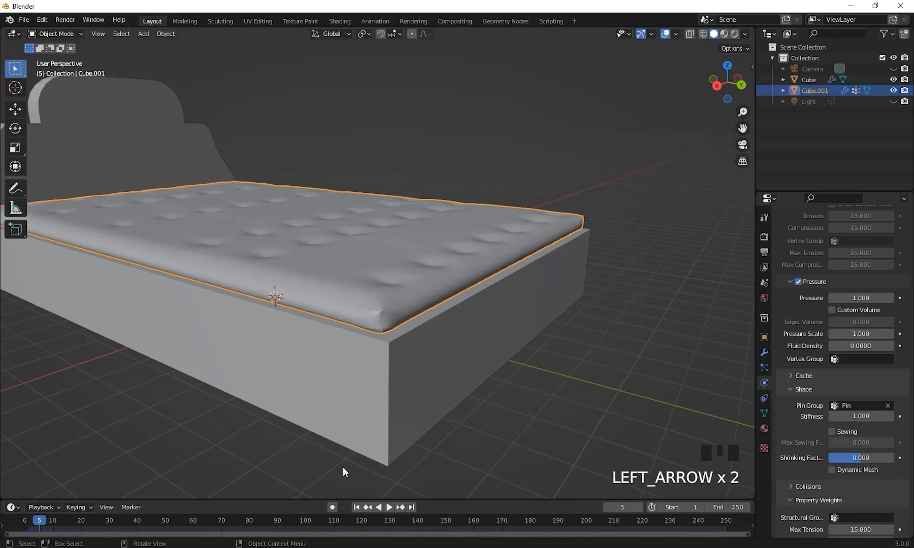
key("Left")
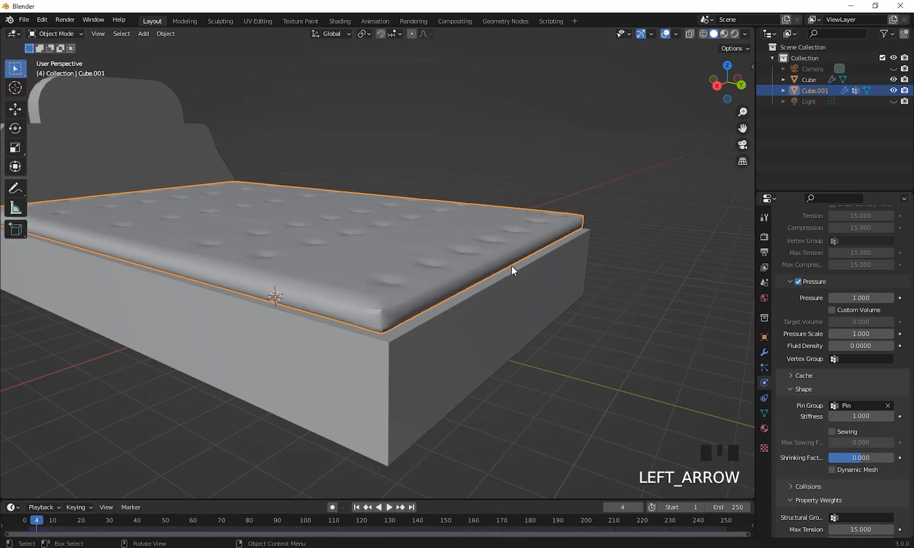
key("Right")
key("Right")
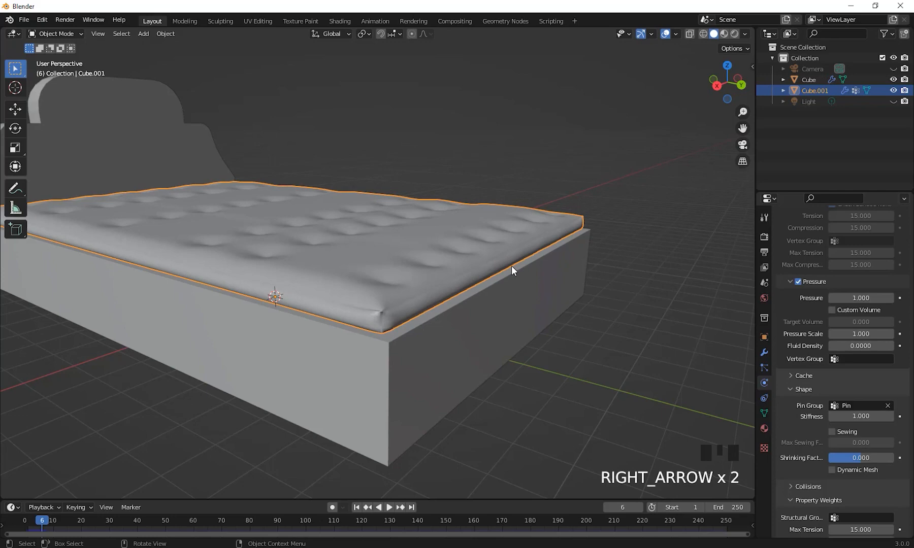
key("Right")
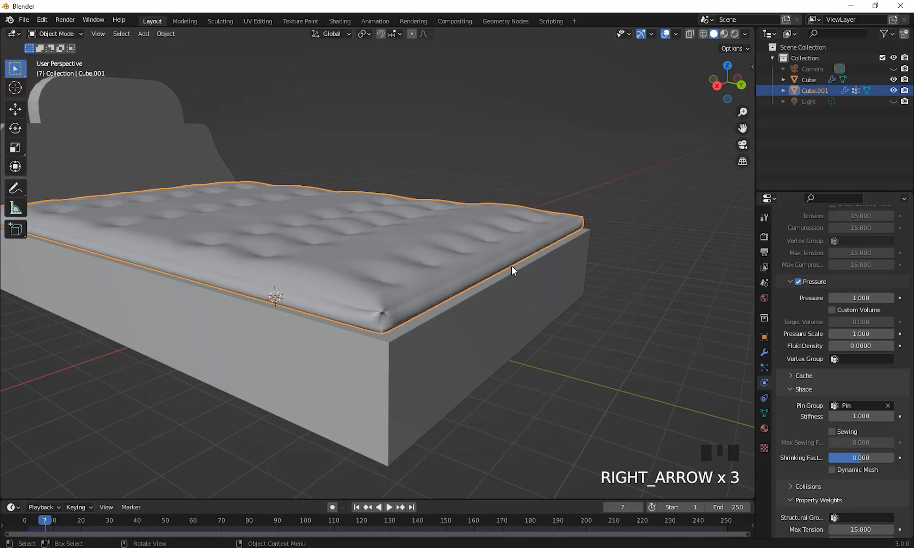
key("Left")
key("Left")
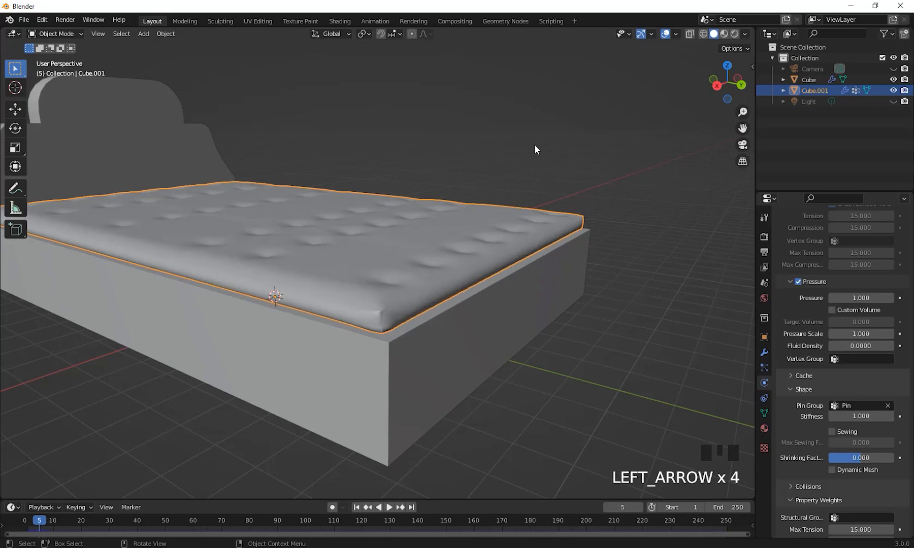
Deselect the mattress and examine its tufted surface from above and from several angles
scroll(529, 172, "down", 2)
middle_click_drag(529, 172, 470, 200)
left_click(584, 165)
middle_click_drag(584, 166, 457, 284)
scroll(414, 176, "up", 3)
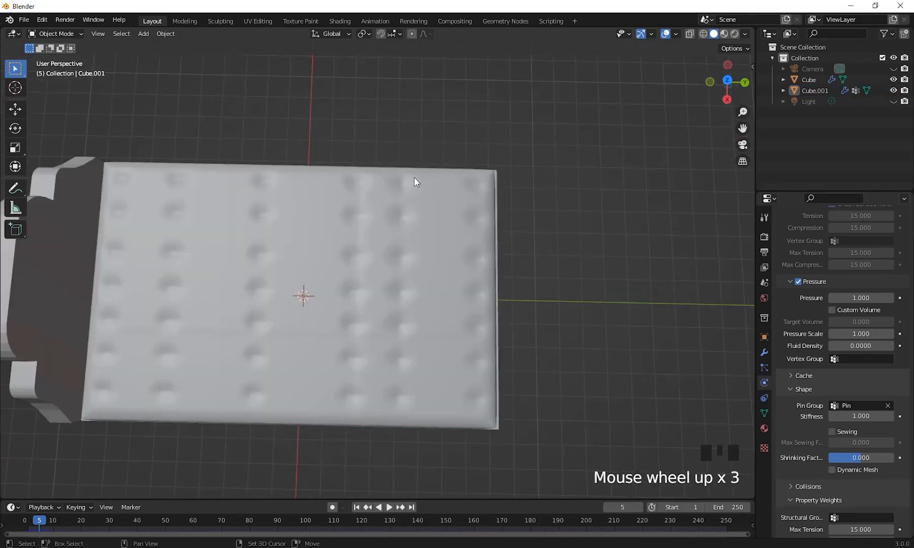
middle_click_drag(414, 176, 277, 194)
middle_click_drag(476, 193, 445, 214)
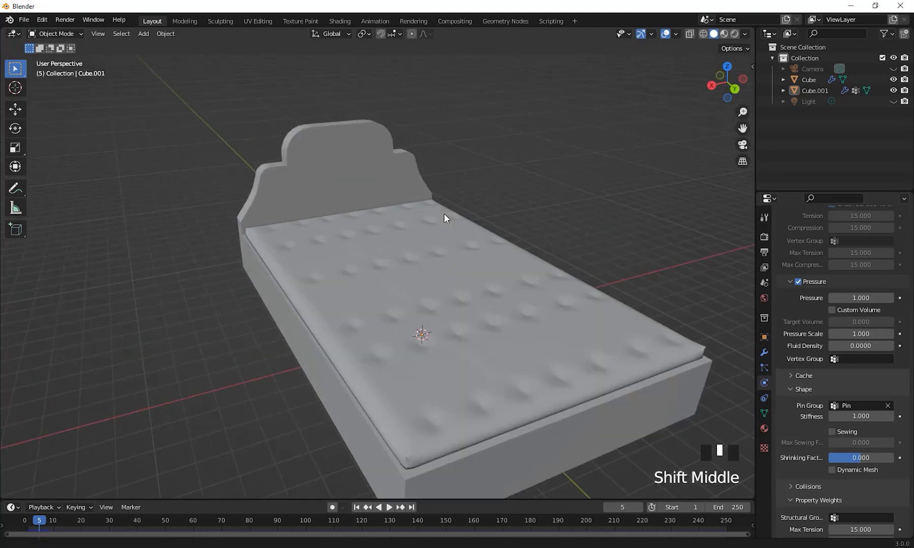
middle_click_drag(542, 193, 382, 264, "shift")
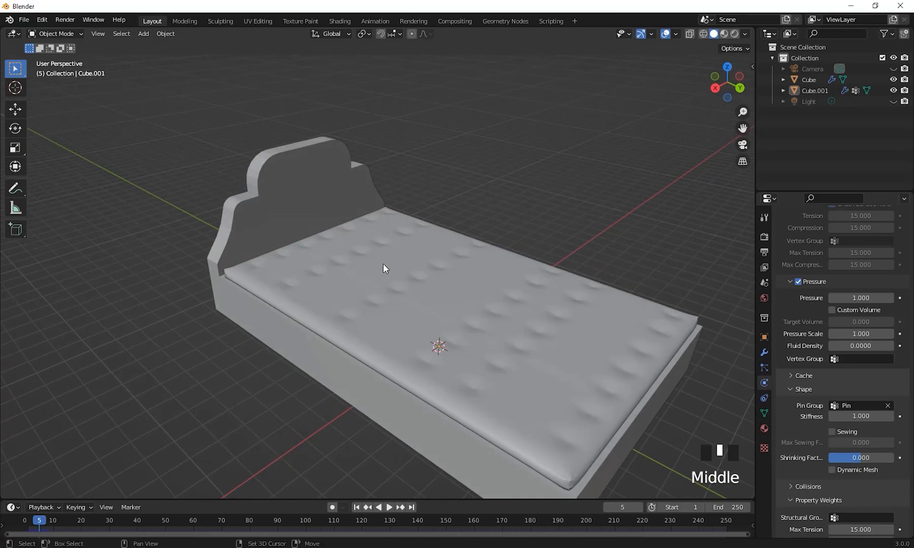
middle_click_drag(457, 259, 453, 239)
middle_click_drag(456, 294, 408, 253, "shift")
Select the inflated mattress and convert it to a mesh at frame 5
left_click(480, 274)
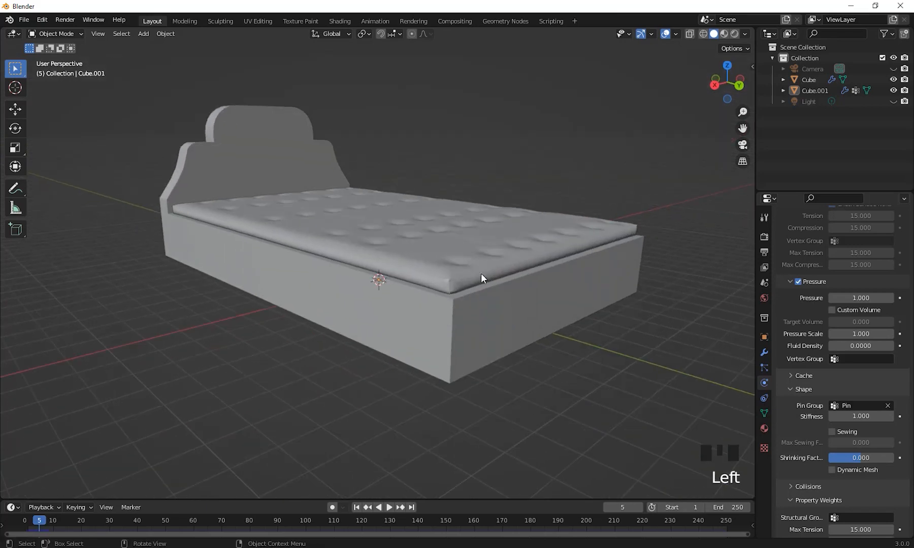
left_click(482, 273)
middle_click_drag(555, 274, 497, 266)
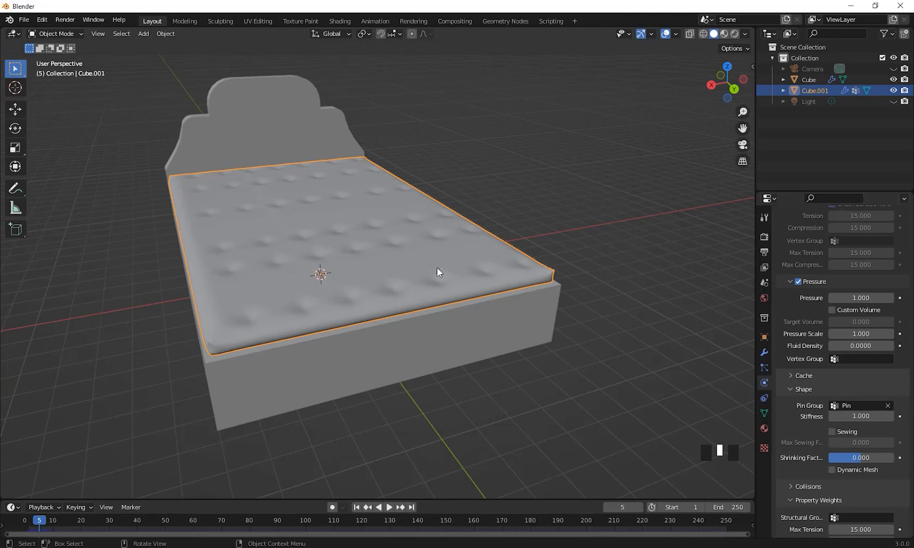
middle_click_drag(444, 277, 573, 283)
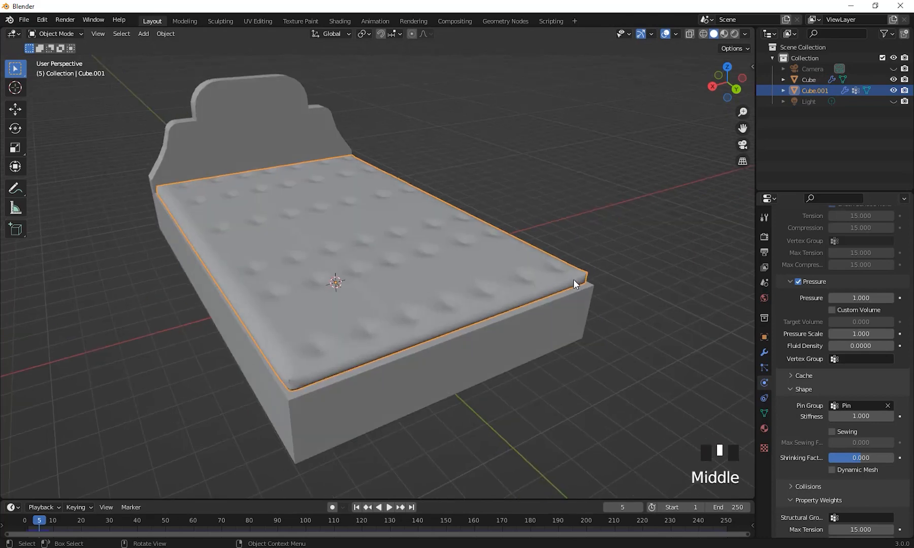
left_click(164, 34)
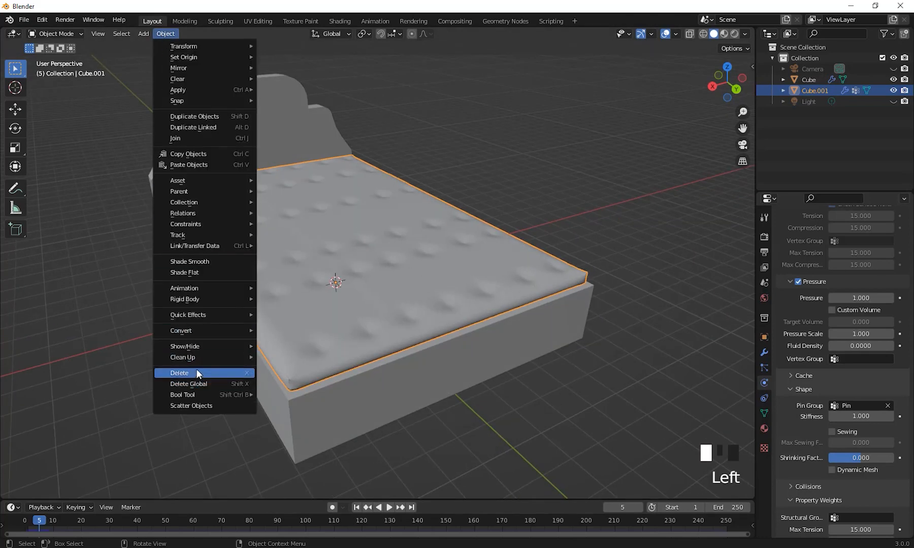
mouse_move(225, 333)
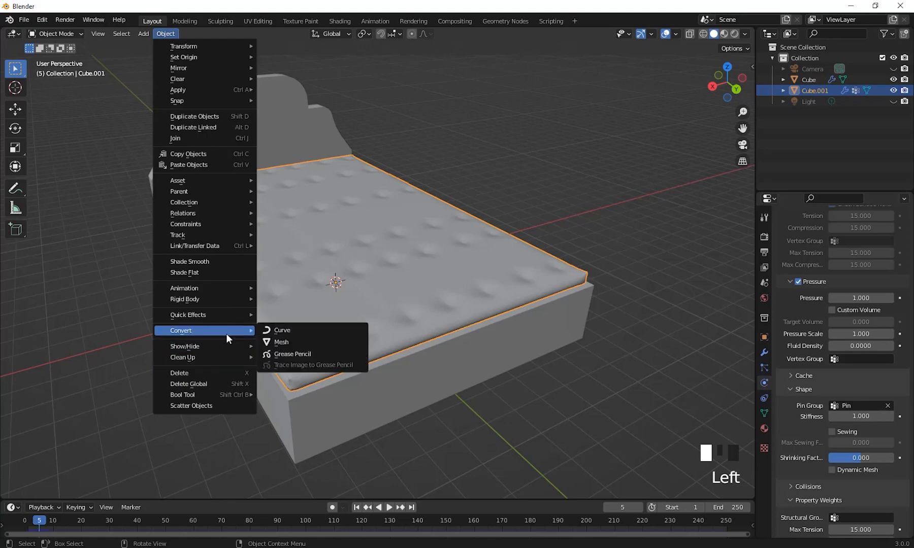
left_click(294, 340)
left_click(536, 231)
middle_click_drag(536, 231, 816, 381)
left_click(479, 244)
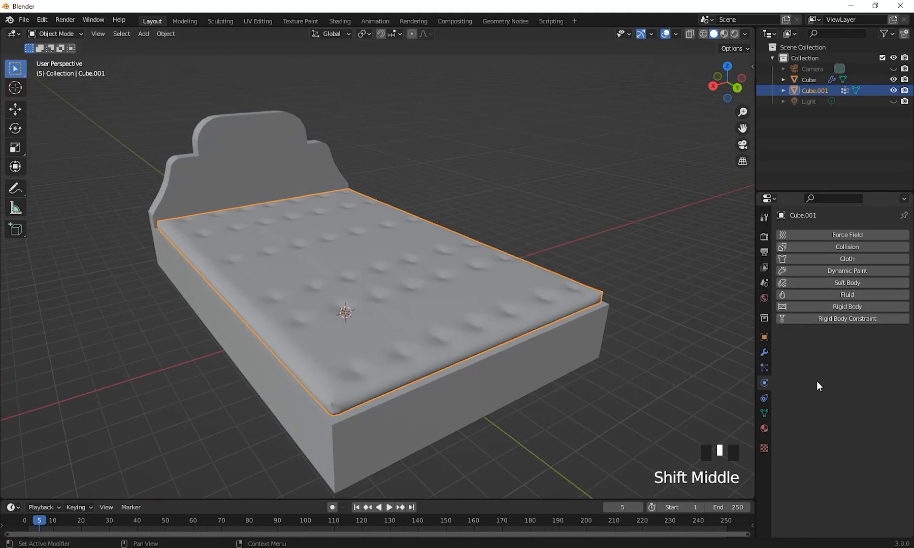
Place the 3D cursor on the mattress near the headboard and add a 2 m cube there
middle_click_drag(508, 356, 354, 240, "shift")
right_click(322, 245, "shift")
middle_click_drag(406, 256, 405, 257)
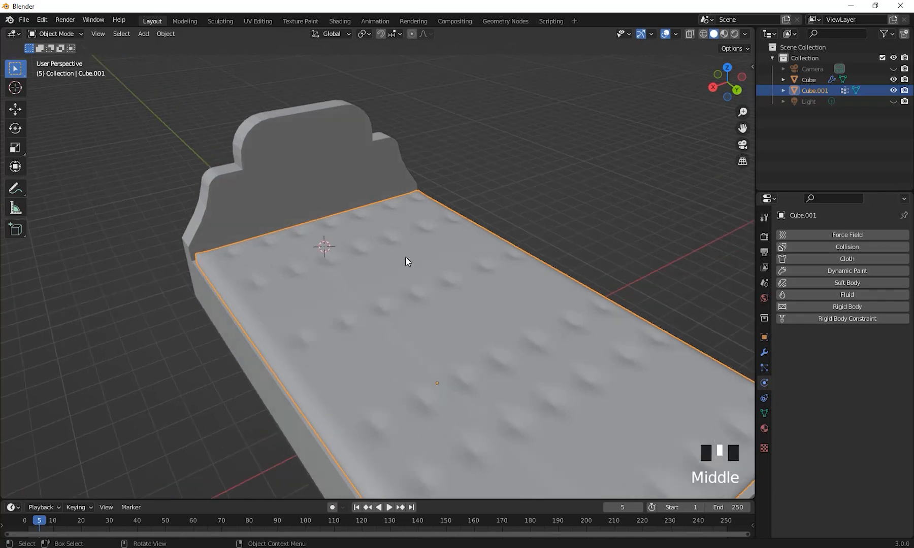
key("shift+a")
mouse_move(405, 257)
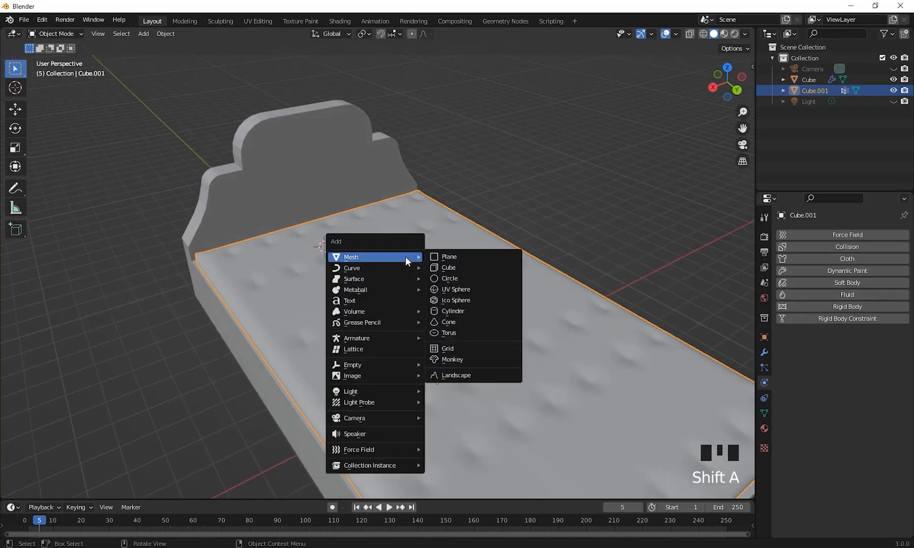
left_click(480, 269)
middle_click_drag(449, 265, 420, 280, "shift")
scroll(375, 251, "up", 2)
middle_click(421, 277)
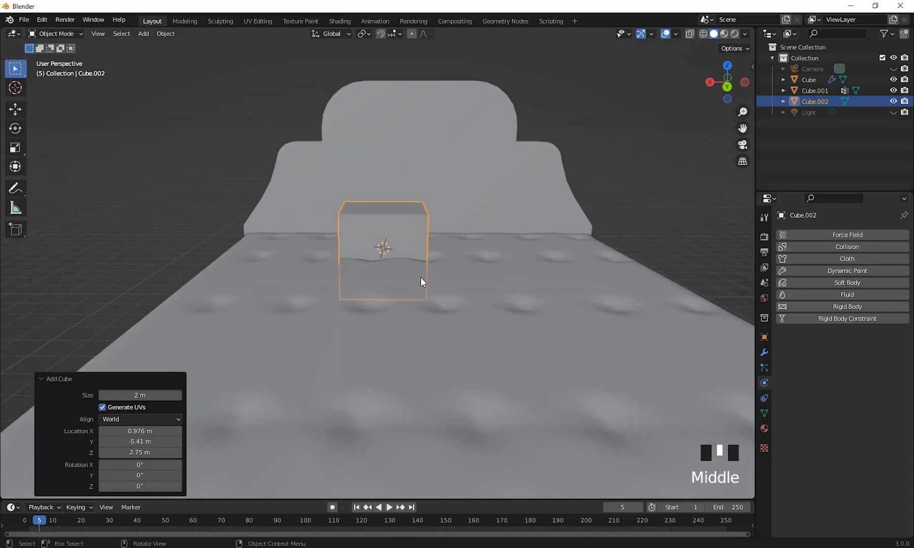
Flatten the cube to about 0.249 of its height along Z, and scale it uniformly by about 1.751
key("s")
key("z")
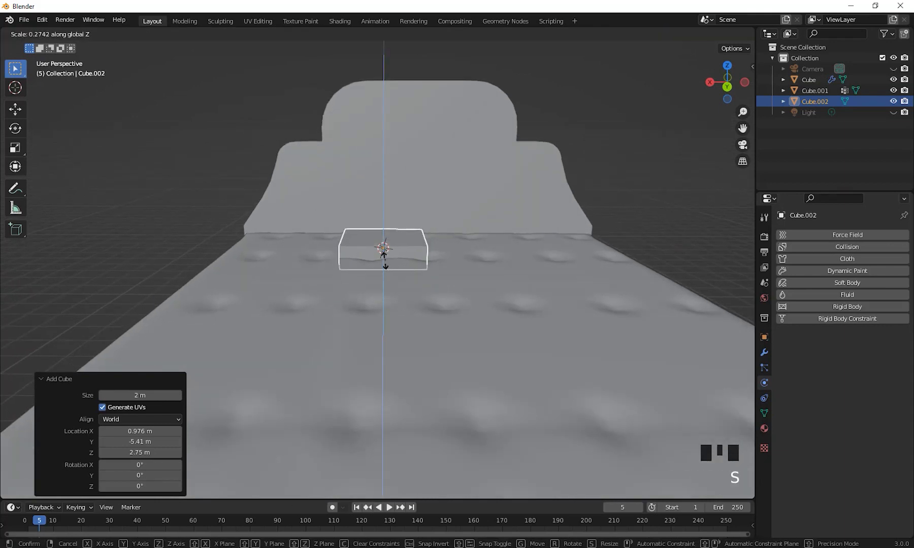
left_click(383, 259)
key("s")
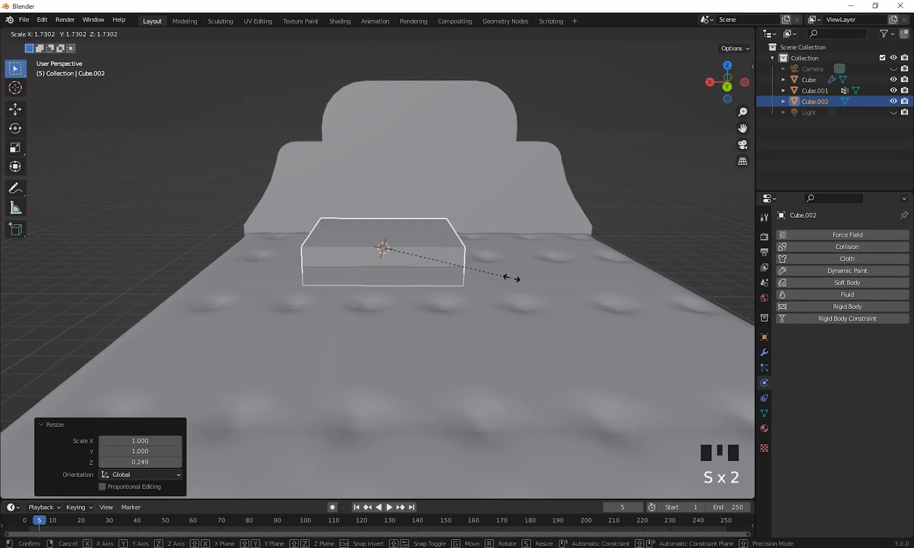
left_click(511, 276)
Raise the pillow block about 0.448 m onto the mattress surface and shift it about 1 m along X near the headboard
scroll(434, 278, "down", 3)
middle_click_drag(434, 277, 506, 283)
key("g")
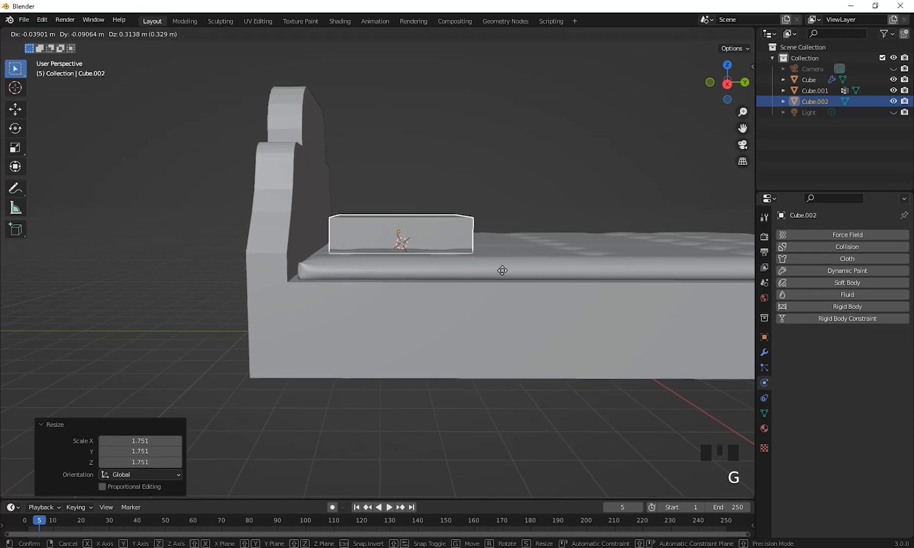
left_click(500, 272)
middle_click_drag(453, 288, 490, 316, "shift")
key("g")
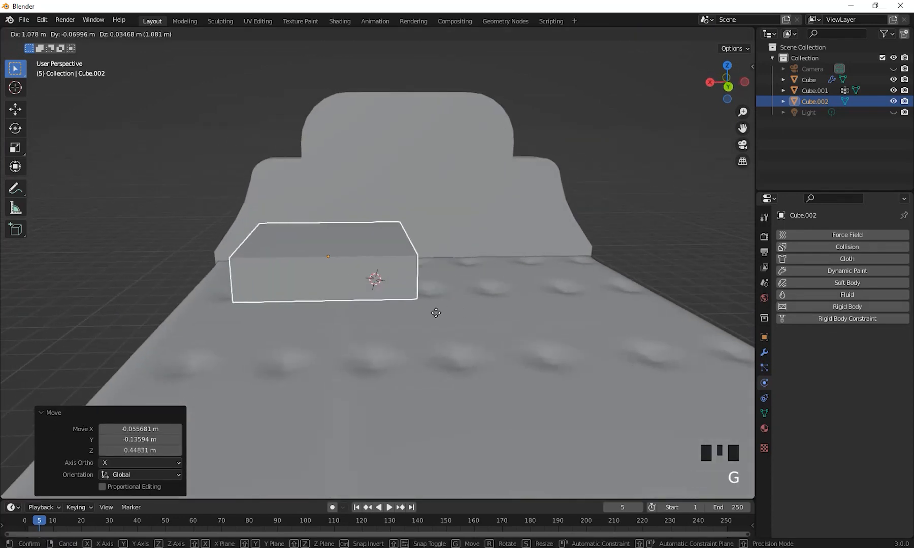
left_click(423, 313)
Scale the pillow block along Z by about 1.185, and flatten it along Z by about 0.123 into a thin slab
middle_click_drag(423, 313, 385, 320)
key("s")
key("z")
left_click(506, 326)
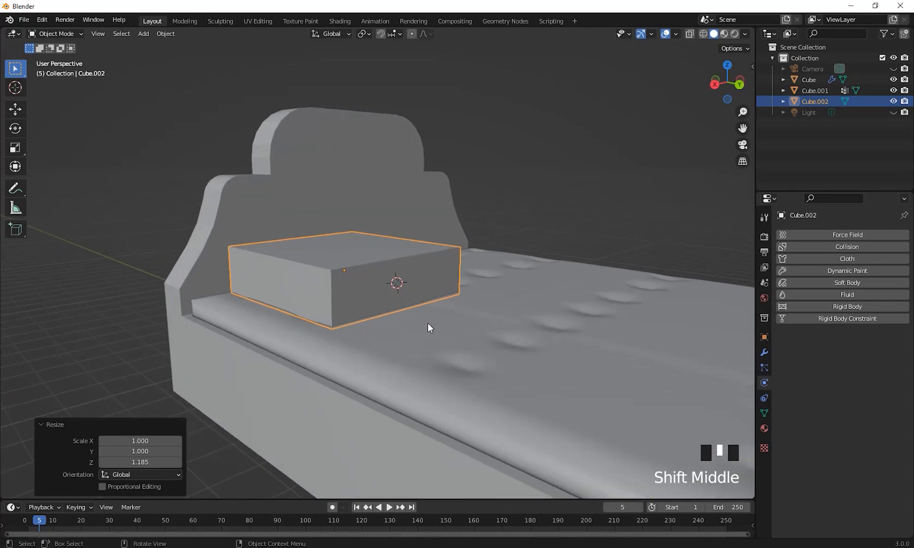
key("s")
key("z")
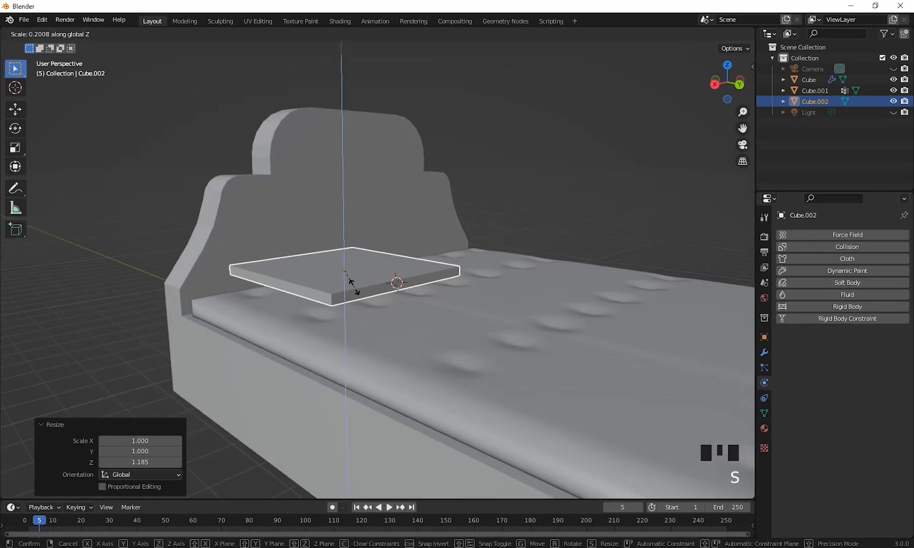
left_click(343, 291)
Narrow the pillow slab along Y to about 0.679 of its depth
middle_click_drag(343, 290, 451, 354)
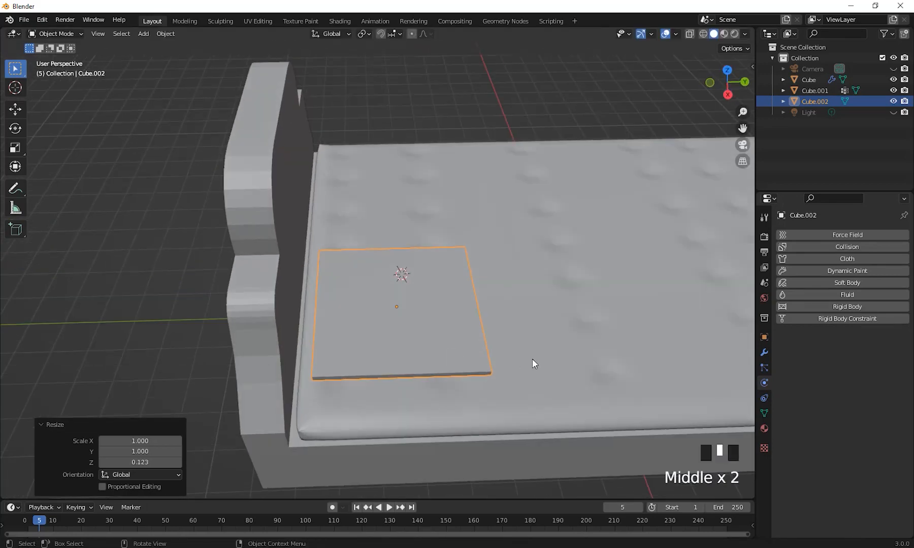
key("s")
key("y")
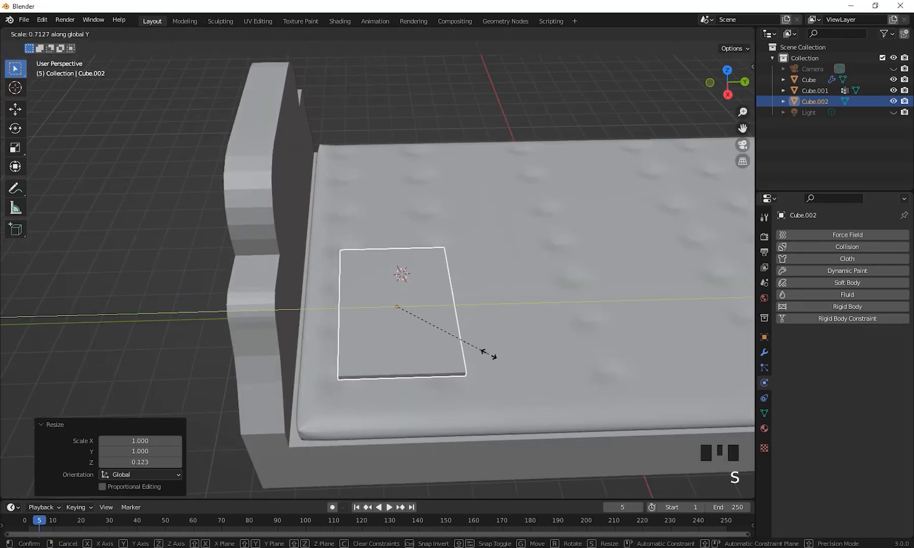
left_click(481, 355)
Move the slab about 0.844 m toward the headboard and 0.474 m down, and nudge it about 0.061 m up above the mattress
middle_click_drag(515, 344, 527, 342)
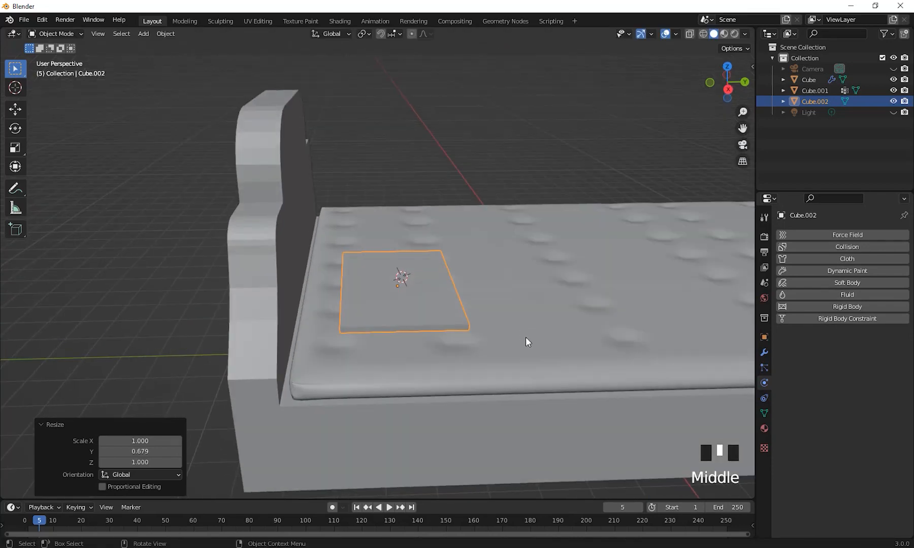
key("g")
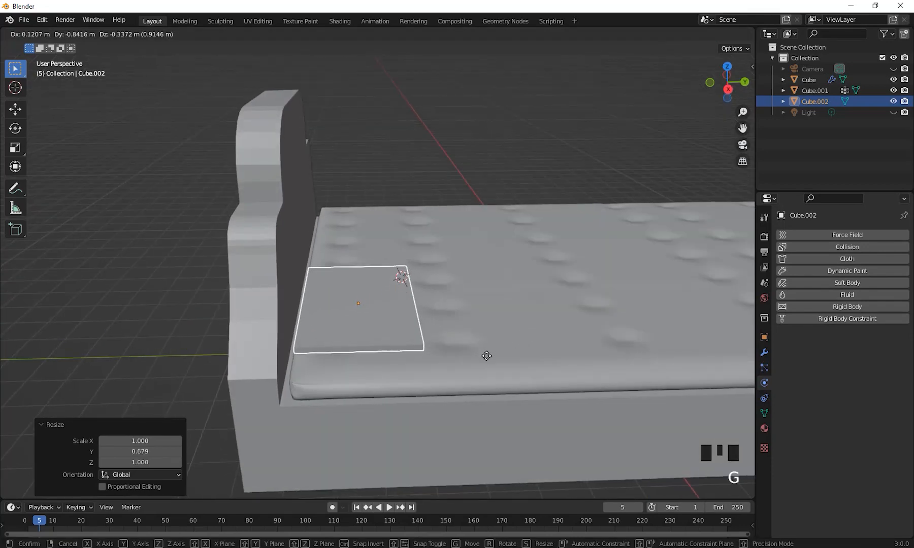
left_click(486, 362)
middle_click_drag(487, 361, 529, 334)
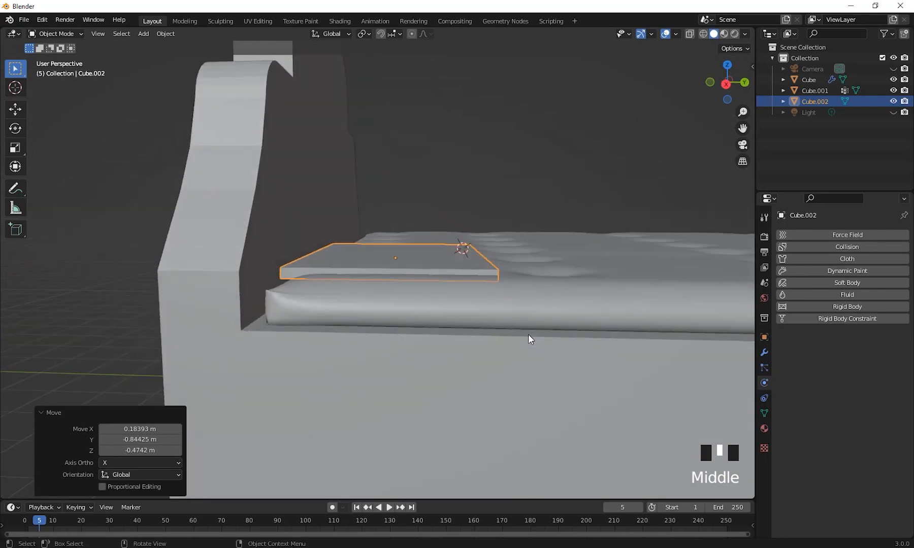
key("g")
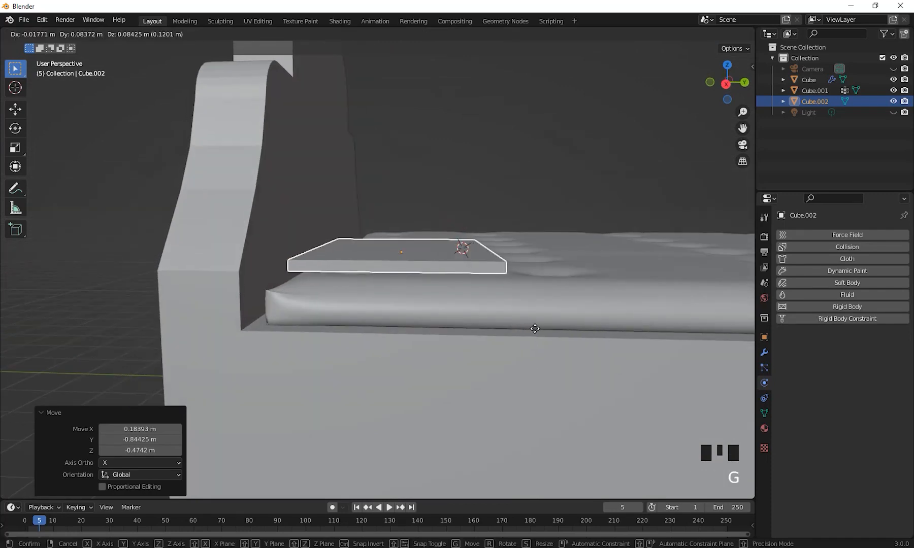
left_click(534, 330)
middle_click_drag(535, 330, 471, 322)
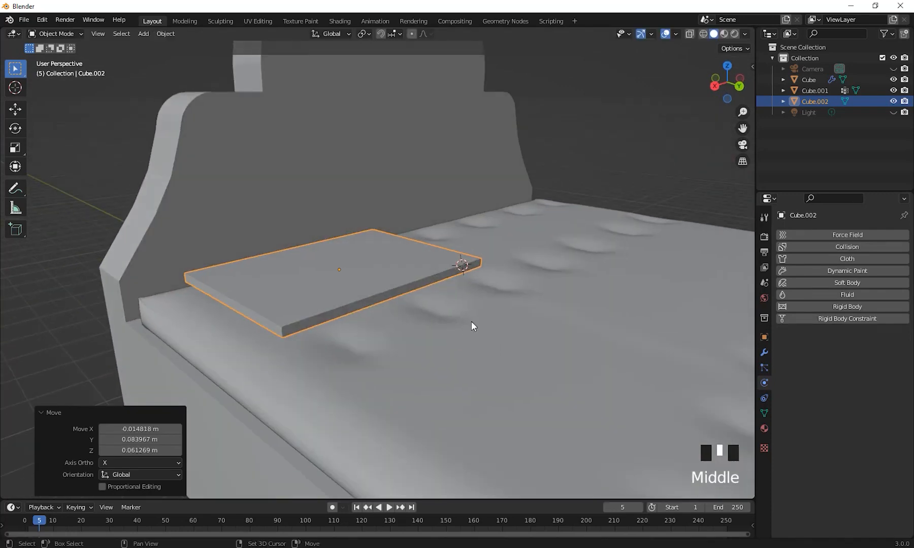
Enter Edit Mode on the pillow slab and add 24 evenly spaced loop cuts dividing its long side
scroll(575, 304, "up", 2)
middle_click_drag(575, 304, 461, 312)
key("Tab")
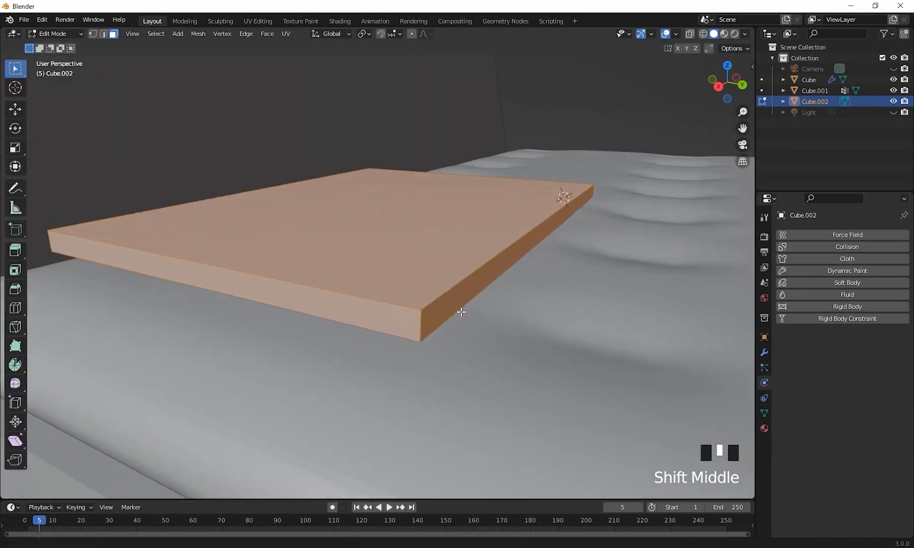
key("ctrl+r")
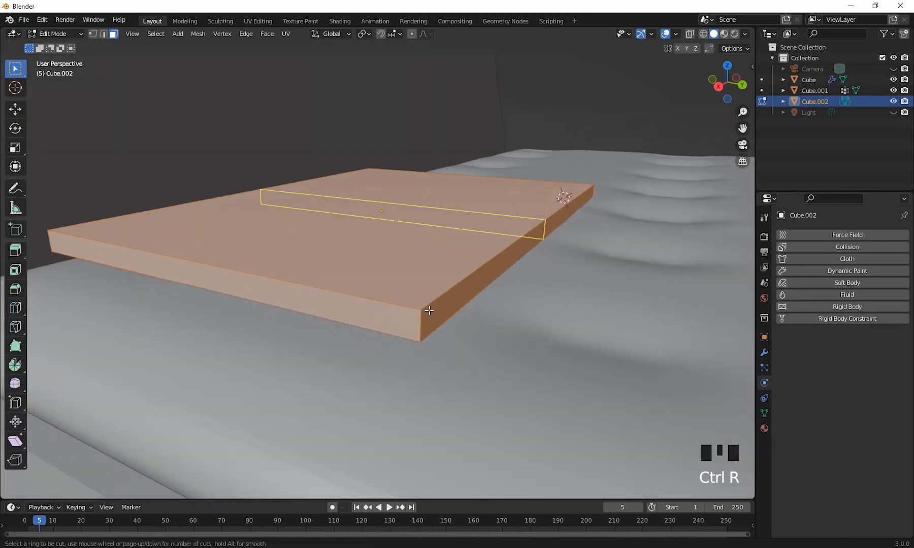
left_click(429, 310)
right_click(429, 309)
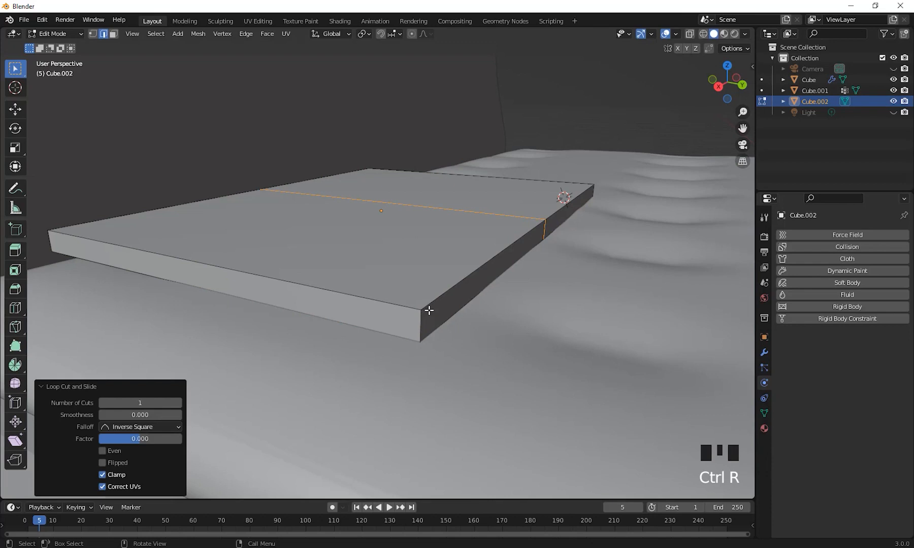
mouse_move(177, 402)
middle_mouse_down()
mouse_move(367, 288)
mouse_move(388, 310)
mouse_move(176, 405)
middle_mouse_up()
scroll(388, 310, "down", 2)
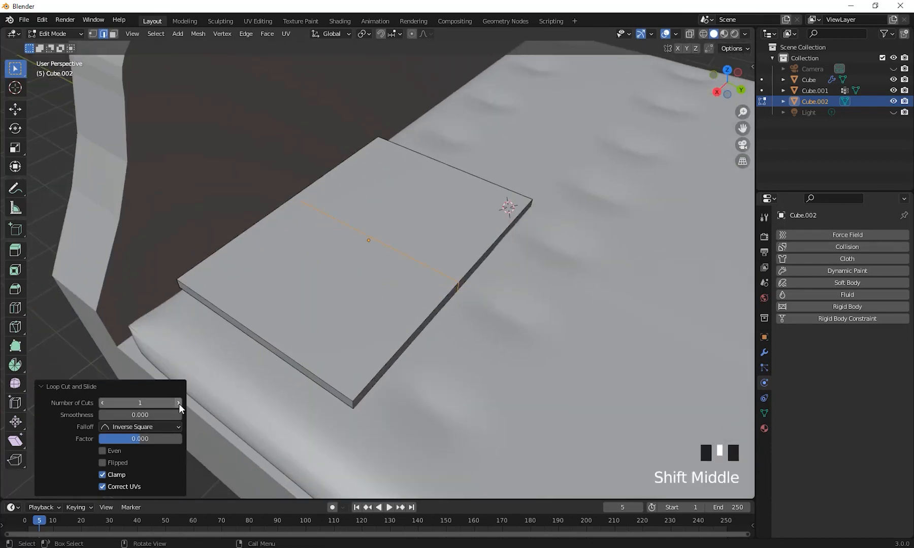
left_click(178, 403)
double_click(178, 404)
left_click(178, 404)
double_click(177, 403)
double_click(177, 403)
left_click(177, 403)
double_click(177, 403)
left_click(177, 403)
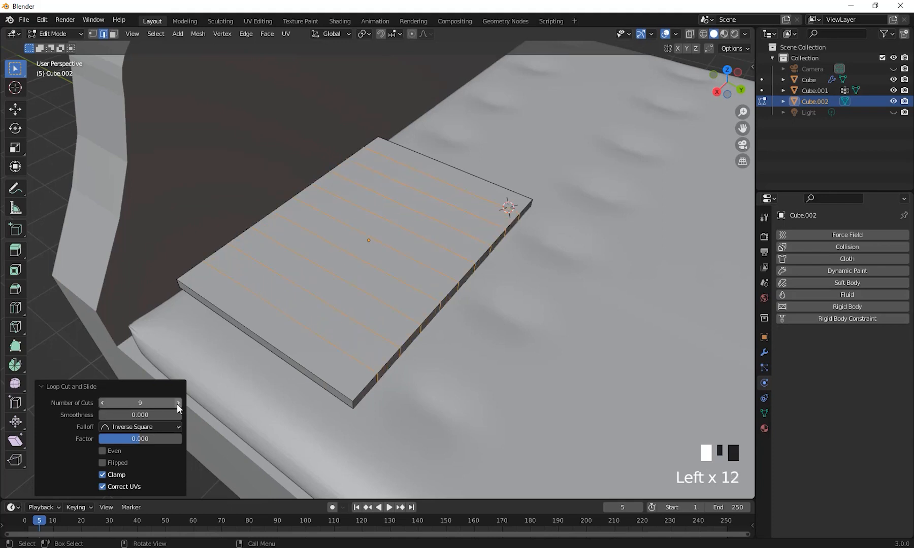
double_click(177, 403)
double_click(177, 403)
double_click(178, 403)
double_click(178, 404)
left_click(177, 403)
left_click(178, 403)
double_click(178, 403)
left_click(178, 403)
left_click(177, 403)
left_click(176, 403)
left_click(177, 403)
left_click(177, 403)
left_click(177, 404)
Add 20 evenly spaced loop cuts dividing the slab's short side to form a grid
middle_click_drag(386, 332, 414, 299)
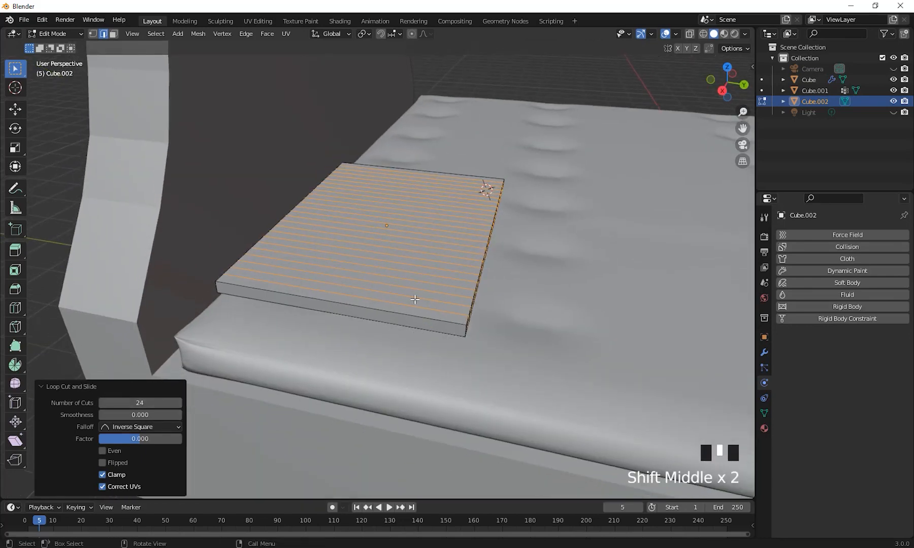
key("ctrl+r")
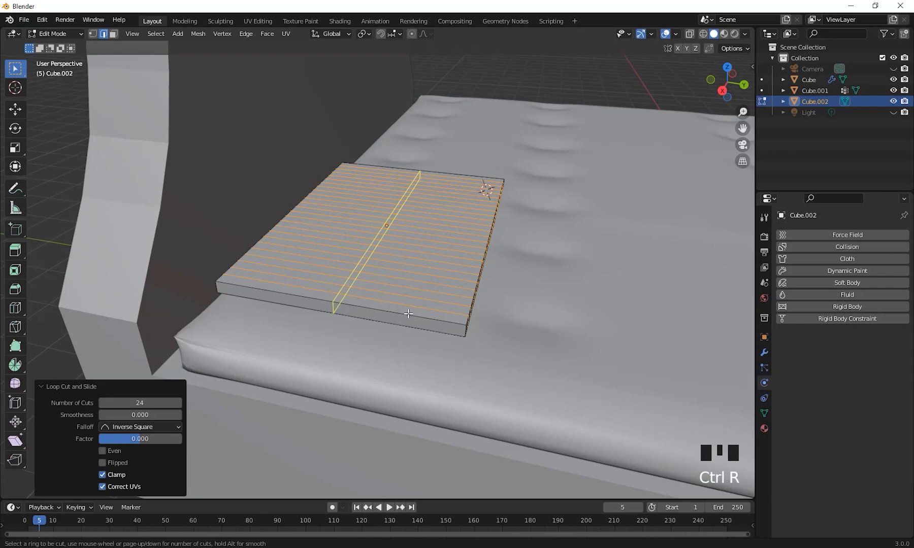
left_click(408, 314)
right_click(408, 314)
left_click(179, 403)
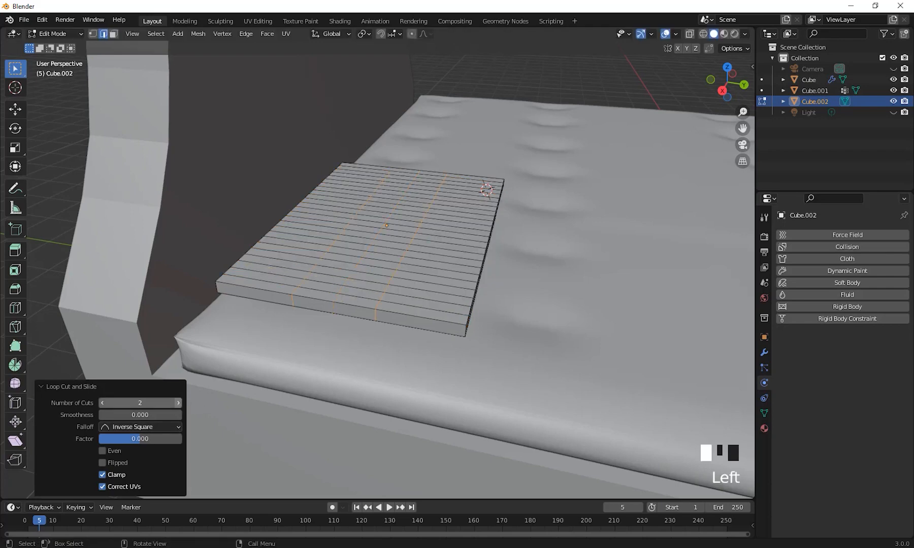
left_click(178, 402)
left_click(178, 402)
left_click(178, 402)
left_click(179, 402)
left_click(178, 403)
left_click(178, 403)
left_click(178, 402)
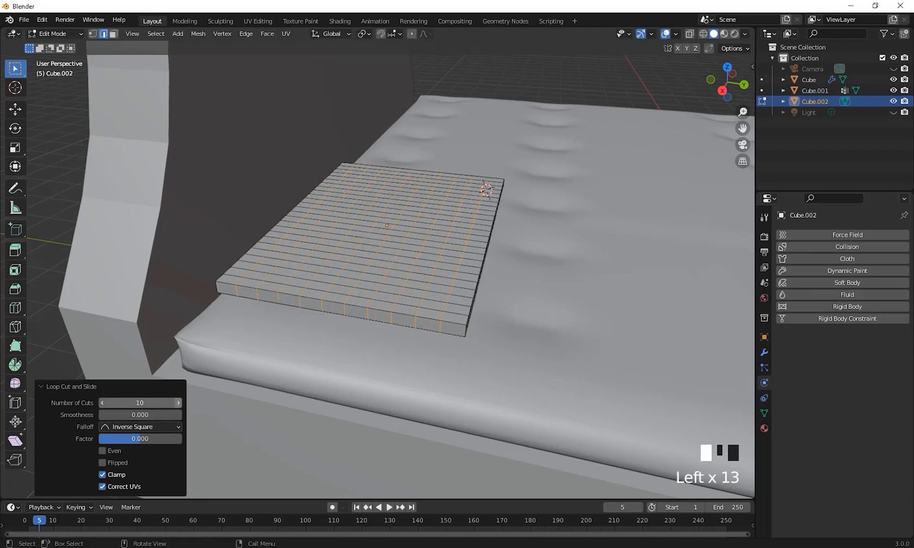
left_click(178, 403)
left_click(178, 403)
left_click(179, 403)
left_click(179, 402)
left_click(178, 403)
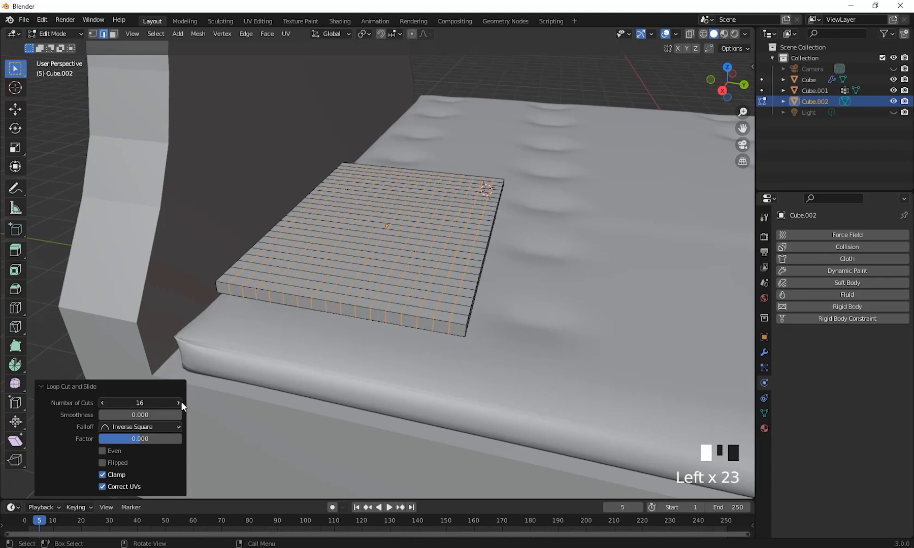
left_click(178, 403)
left_click(178, 403)
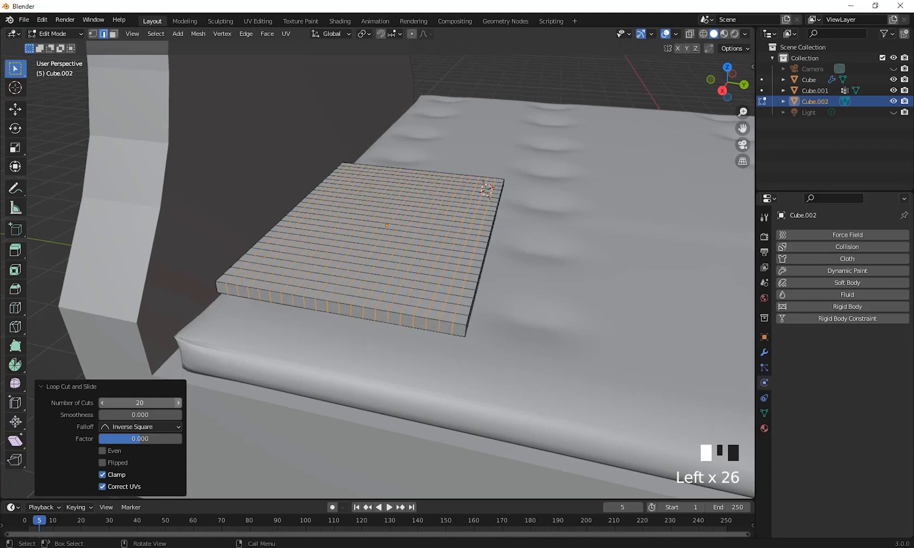
Add two edge loops around the slab's sides, slid to the upper edge at about -0.808 and the lower edge at about 0.727
middle_click_drag(432, 360, 489, 307)
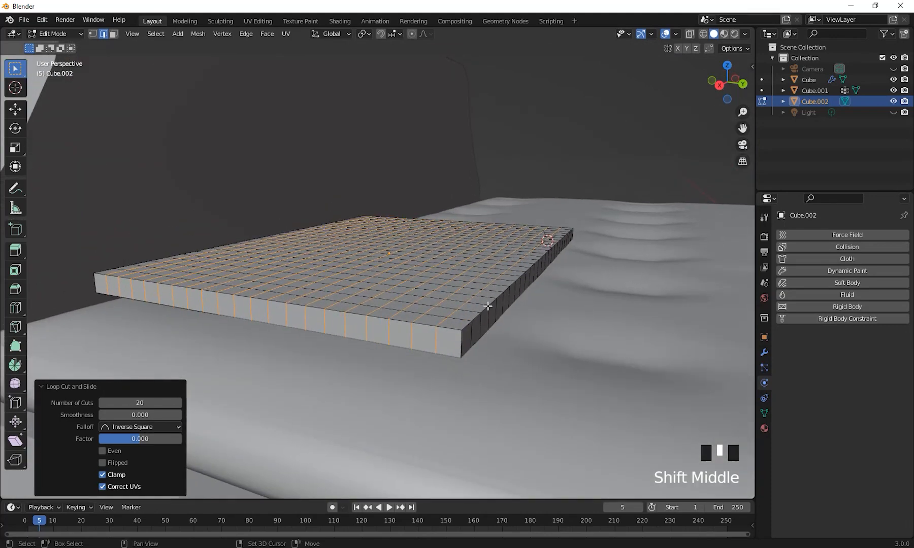
key("ctrl+r")
left_click(461, 335)
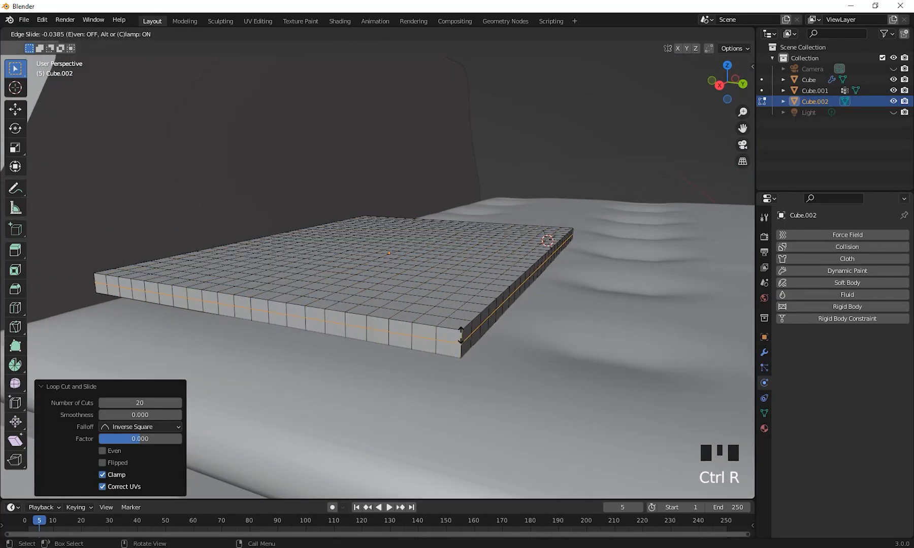
left_click(461, 325)
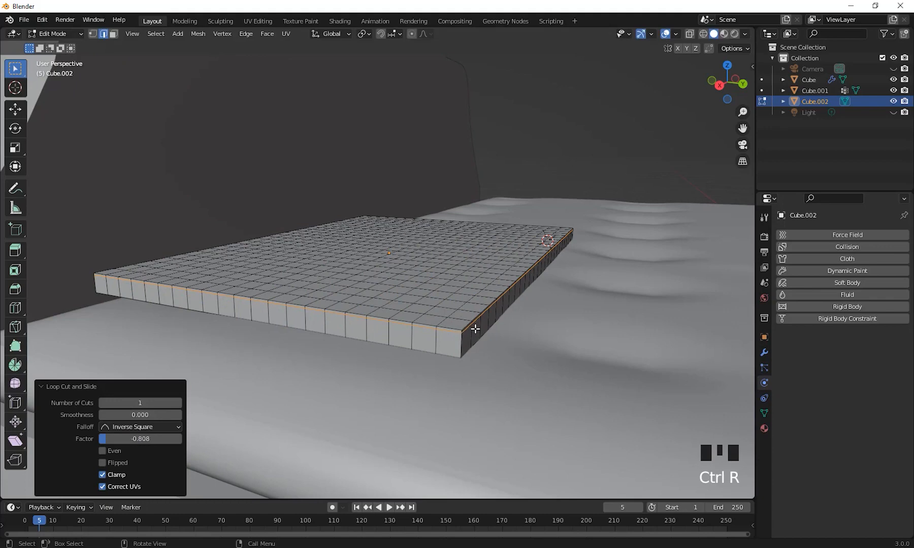
key("ctrl")
key("ctrl+r")
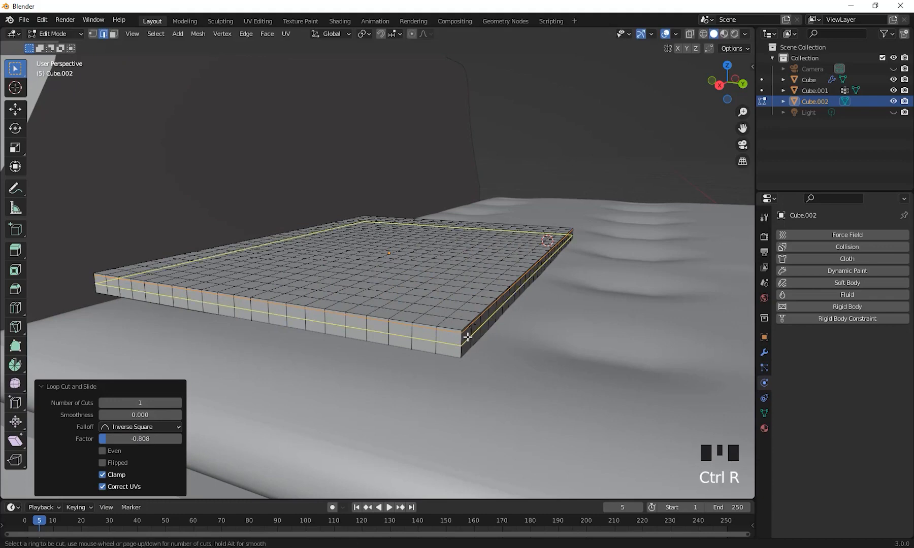
left_click(471, 335)
left_click(468, 345)
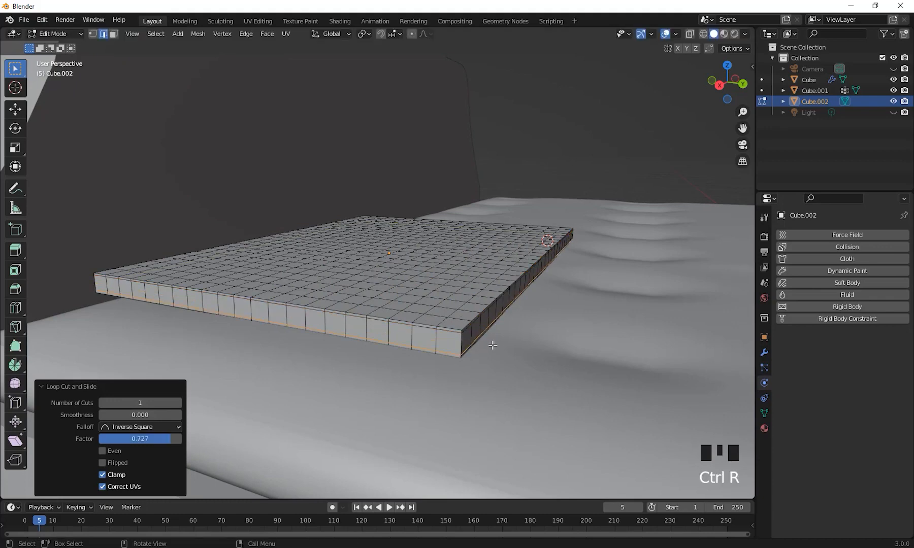
Return to Object Mode and thin the pillow slab along Z to about 0.283 of its height
middle_click_drag(492, 345, 459, 279)
scroll(466, 316, "down", 2)
left_click(15, 109)
key("Tab")
key("s")
middle_click(472, 294)
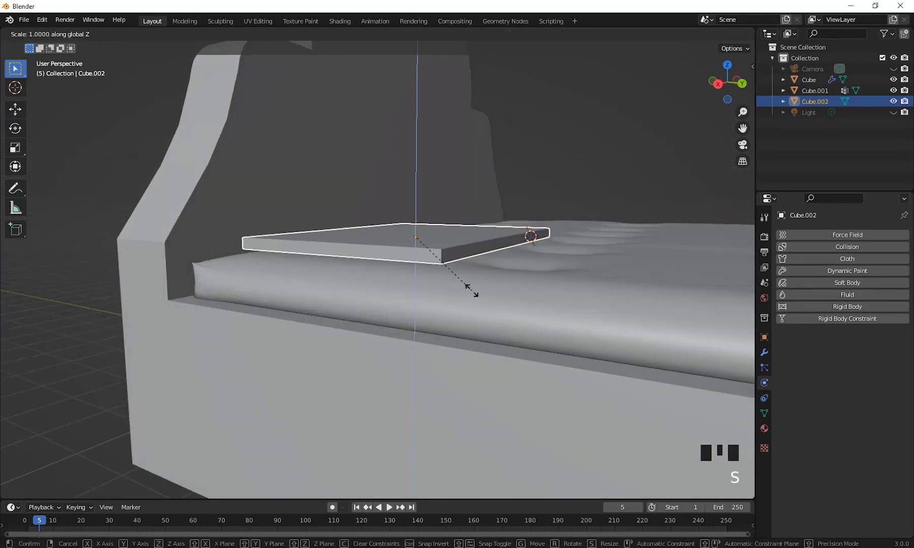
left_click(433, 249)
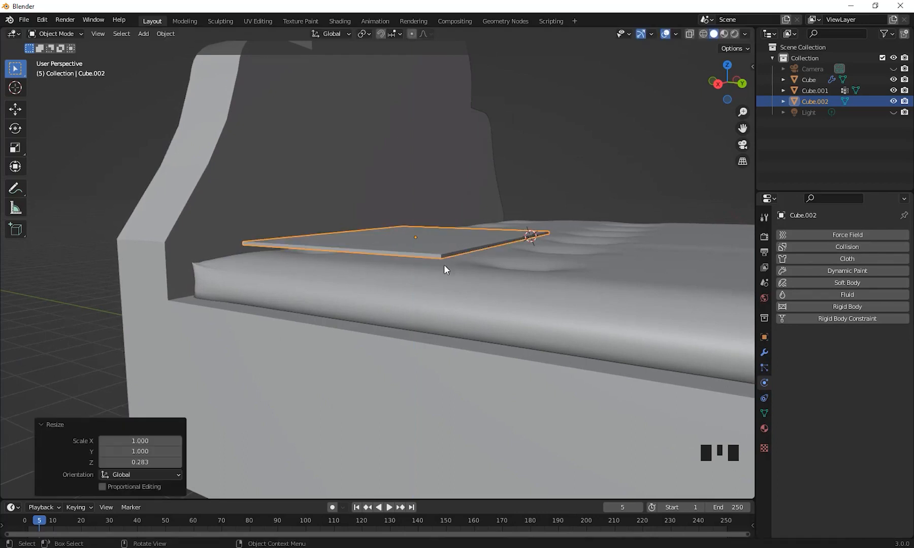
Lower the thinned slab about 0.042 m along Z toward the mattress
middle_click_drag(444, 264, 536, 311)
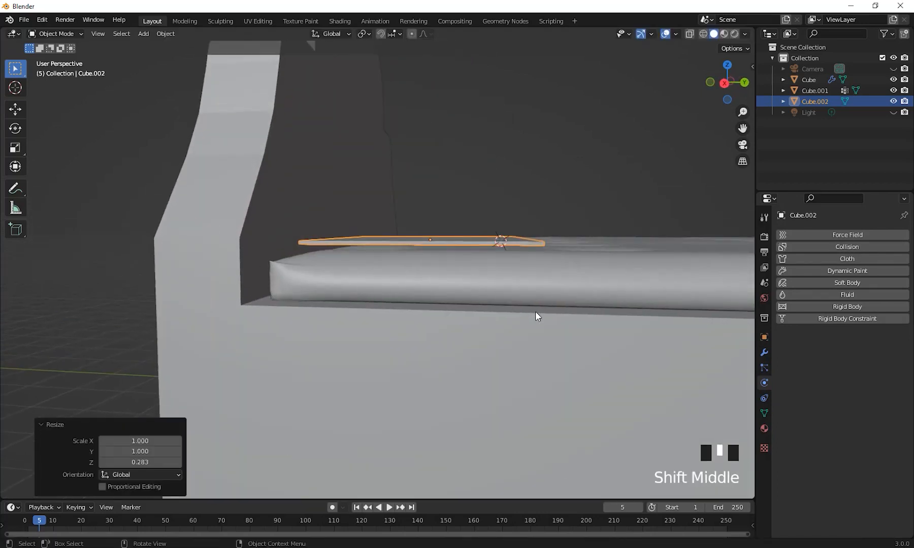
key("g")
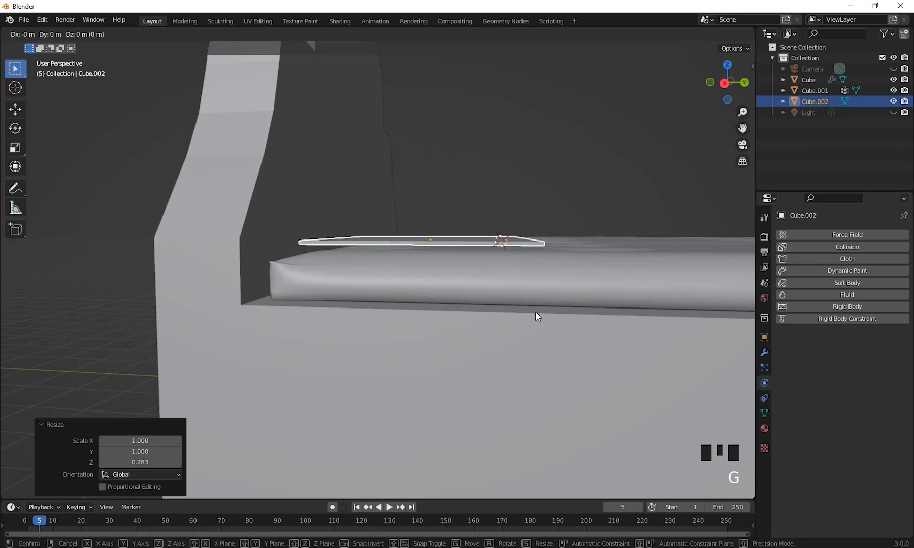
key("z")
left_click(589, 323)
Apply the slab's location, rotation and scale, and check its transform values in the object properties
middle_click_drag(589, 322, 528, 321)
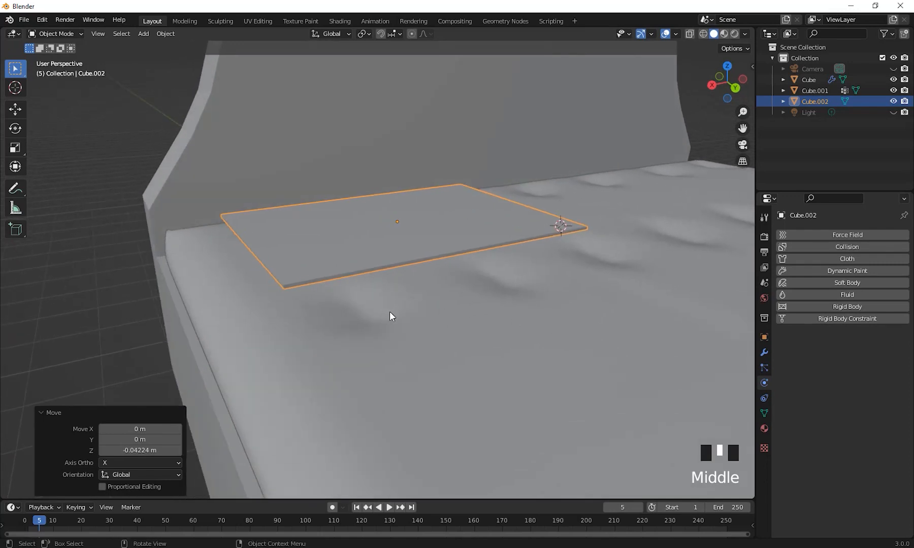
key("ctrl+a")
left_click(397, 307)
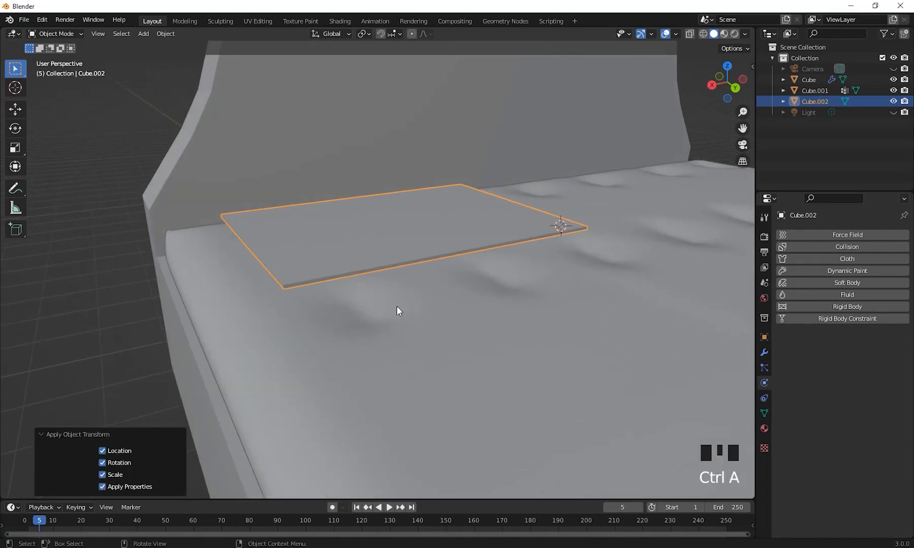
middle_click_drag(396, 306, 541, 334)
left_click(764, 341)
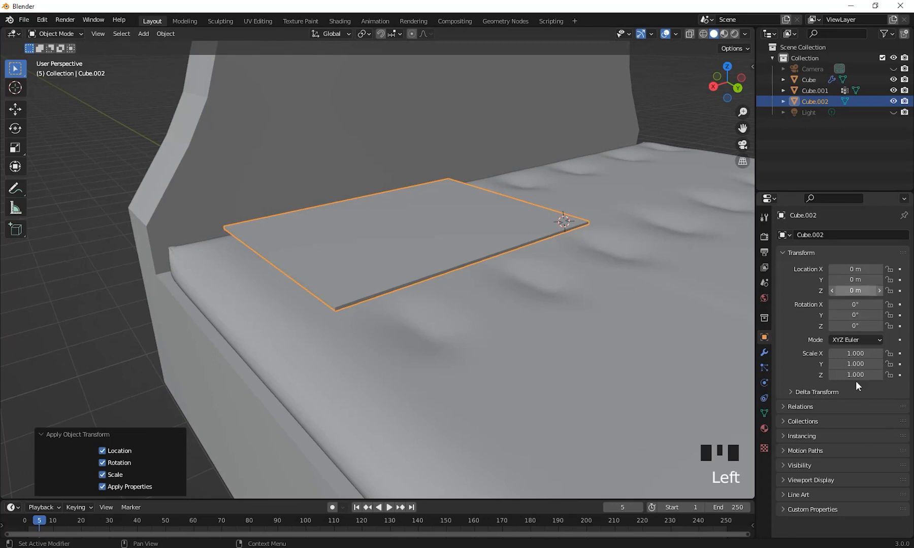
middle_click_drag(680, 424, 721, 401)
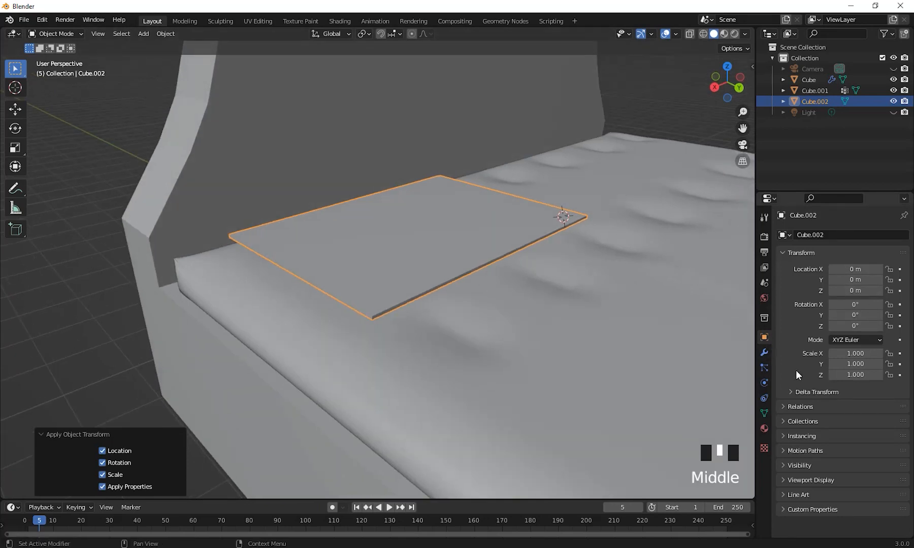
Add Cloth physics to the thin pillow slab
left_click(765, 383)
middle_click_drag(721, 366, 687, 386)
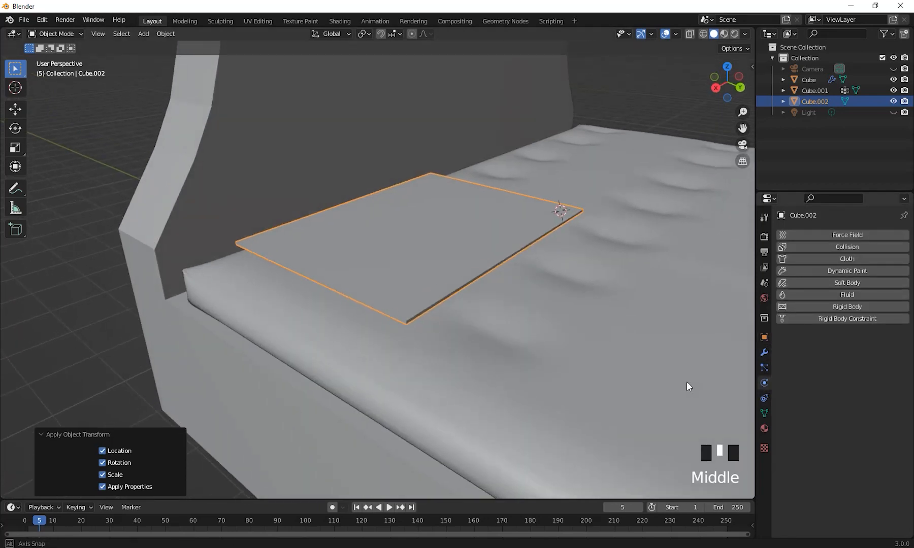
left_click(843, 255)
scroll(530, 322, "down", 2)
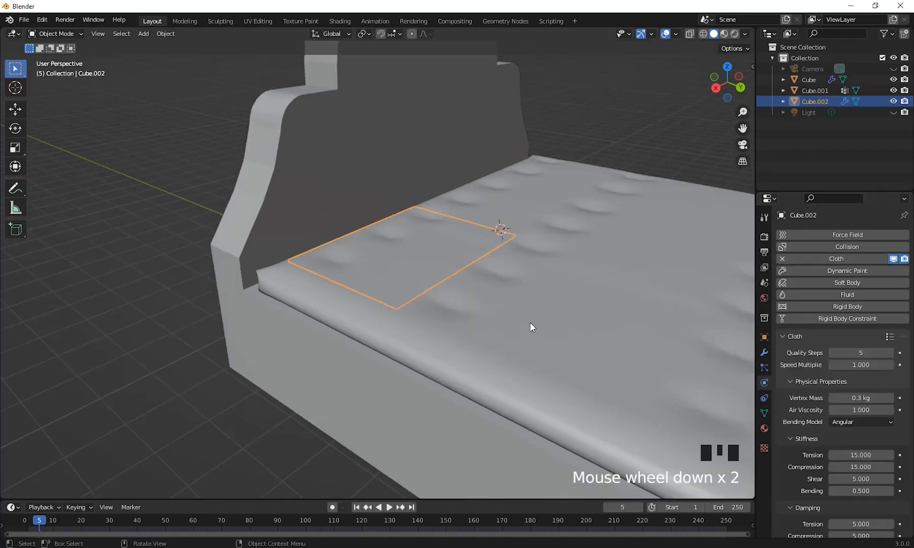
middle_click_drag(529, 322, 510, 323, "shift")
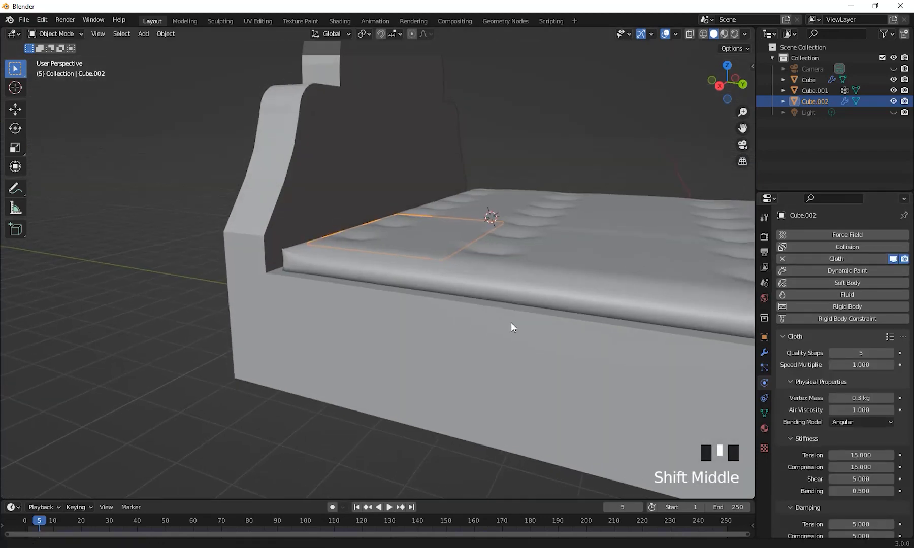
Check the bed frame's physics settings and add Collision physics to the mattress
left_click(308, 190)
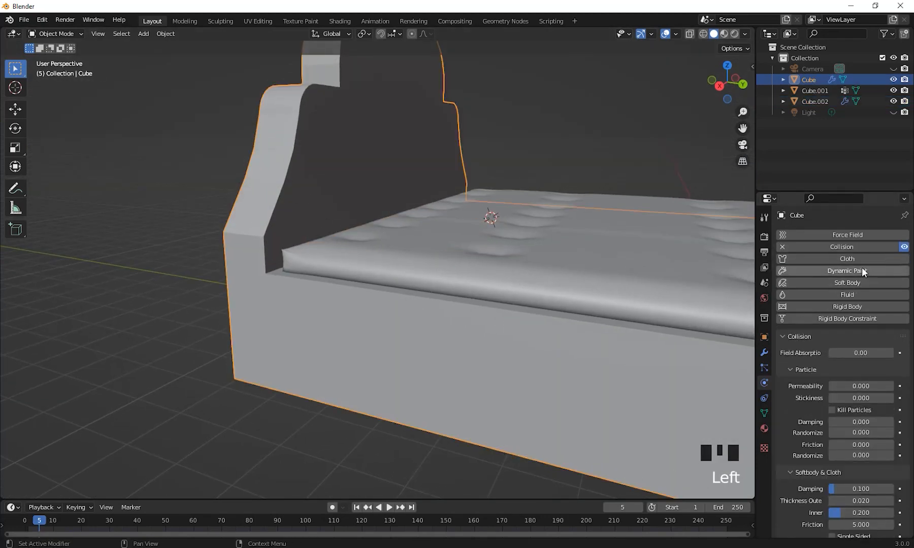
left_click(540, 287)
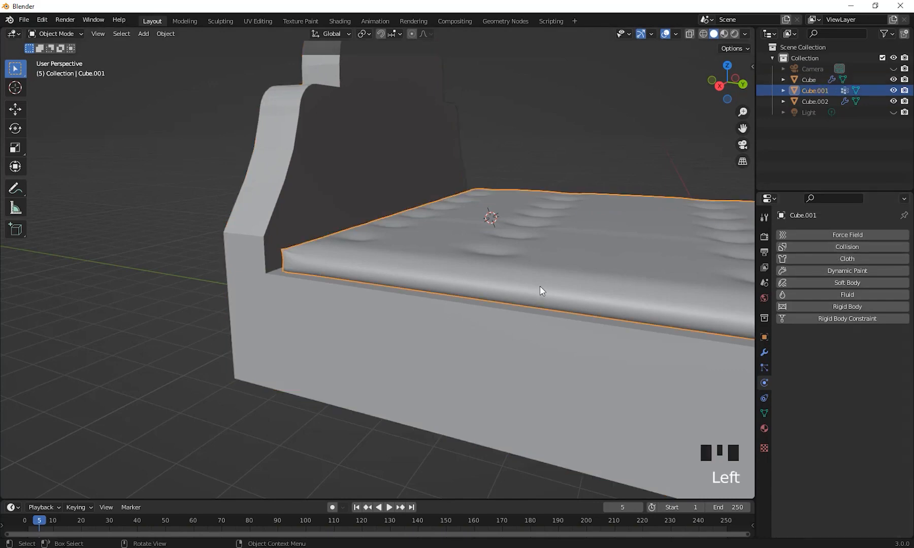
middle_click_drag(635, 319, 620, 326, "shift")
left_click(849, 248)
scroll(552, 310, "down", 2)
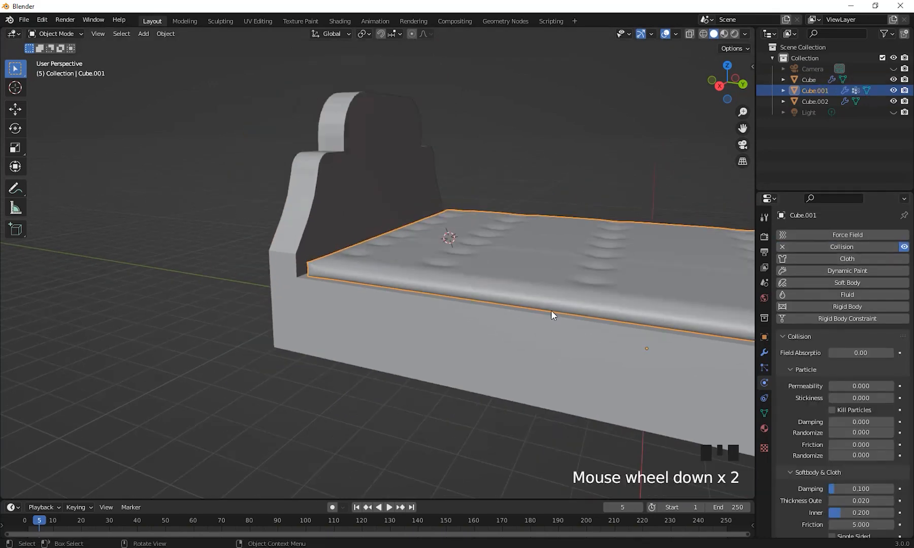
Return the animation to frame 1 so the cloth simulation can start from the beginning
middle_click_drag(552, 310, 522, 348)
scroll(533, 327, "down", 8)
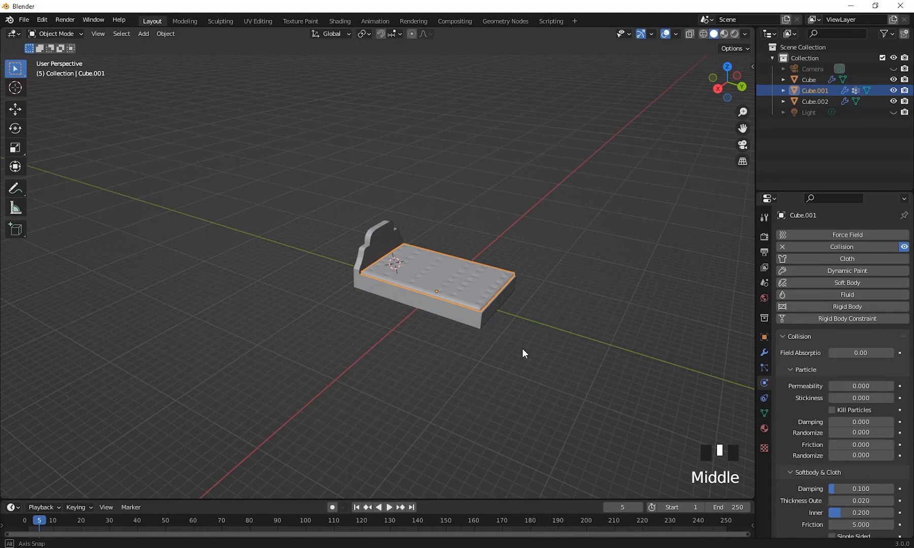
left_click(357, 507)
middle_click_drag(447, 398, 449, 416, "shift")
scroll(409, 393, "up", 4)
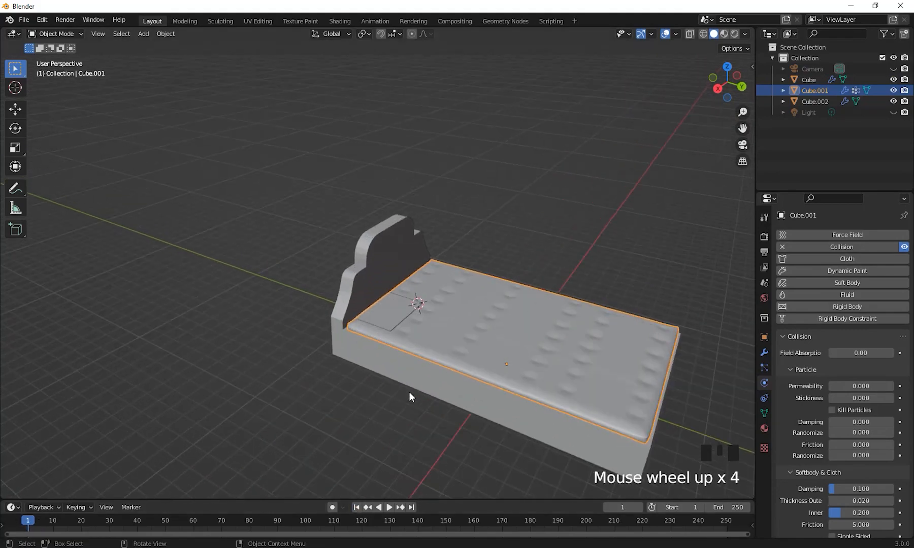
middle_click_drag(409, 392, 397, 285, "shift")
Select the pillow slab and set its cloth Quality Steps to 10
left_click(397, 287)
scroll(496, 387, "up", 2)
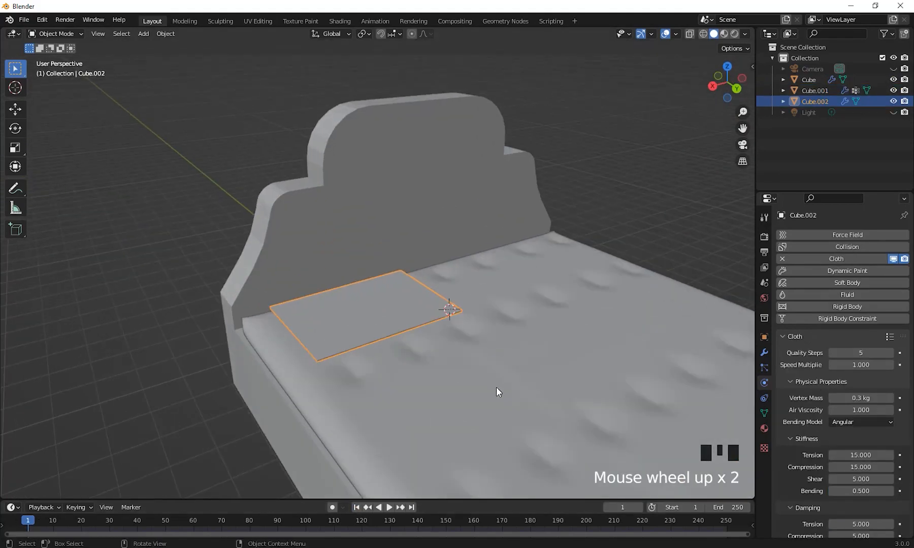
middle_click_drag(496, 387, 477, 343)
scroll(472, 350, "up", 1)
middle_click_drag(477, 343, 484, 333, "shift")
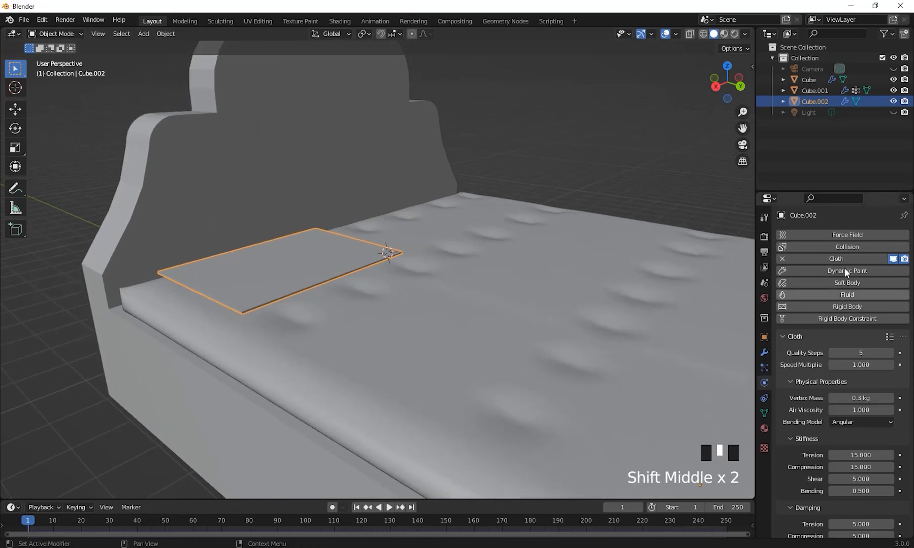
scroll(810, 388, "down", 5)
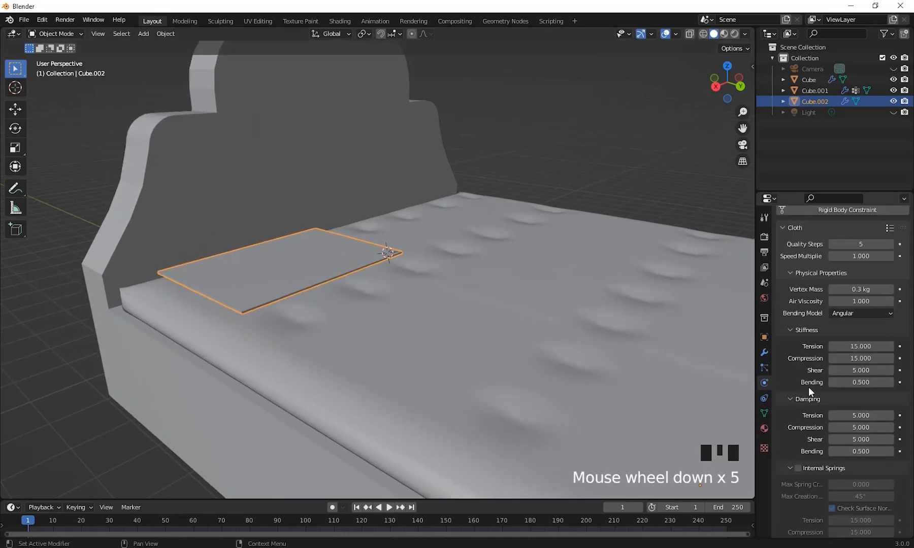
left_click(863, 244)
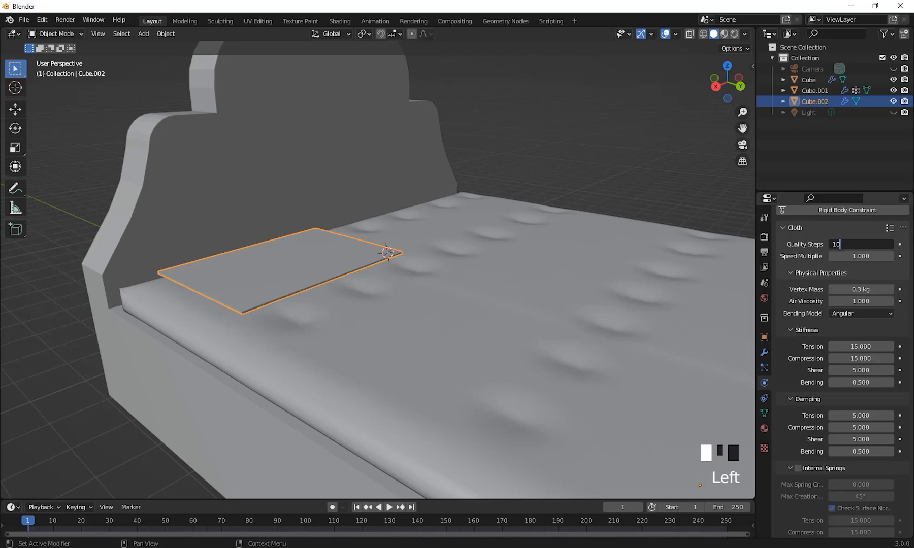
key("Return")
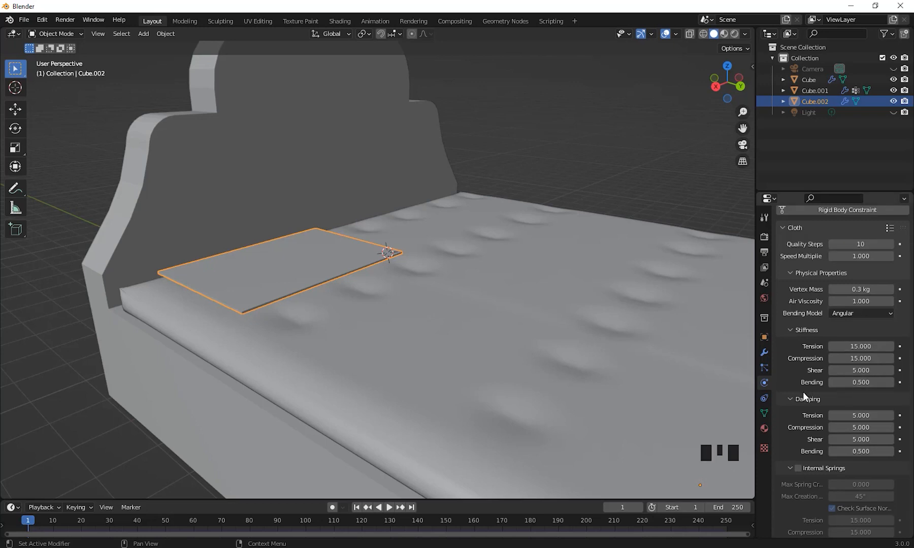
Enable Pressure in the slab's cloth settings and set the pressure to 2
scroll(803, 392, "down", 7)
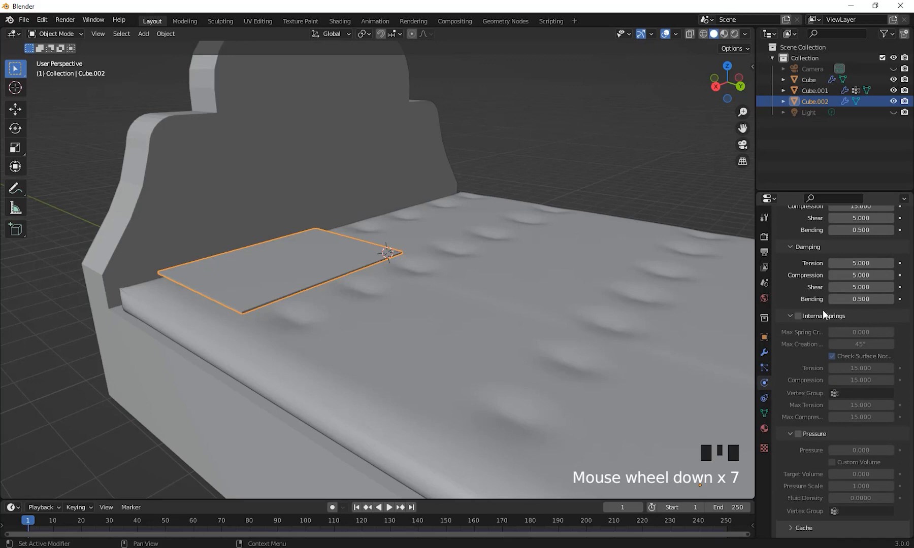
scroll(786, 429, "down", 7)
left_click(798, 282)
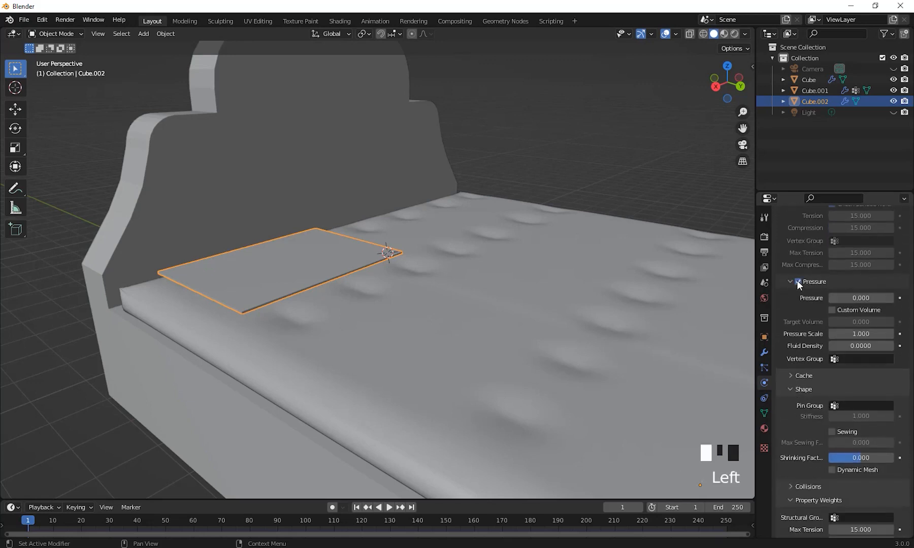
left_click(861, 298)
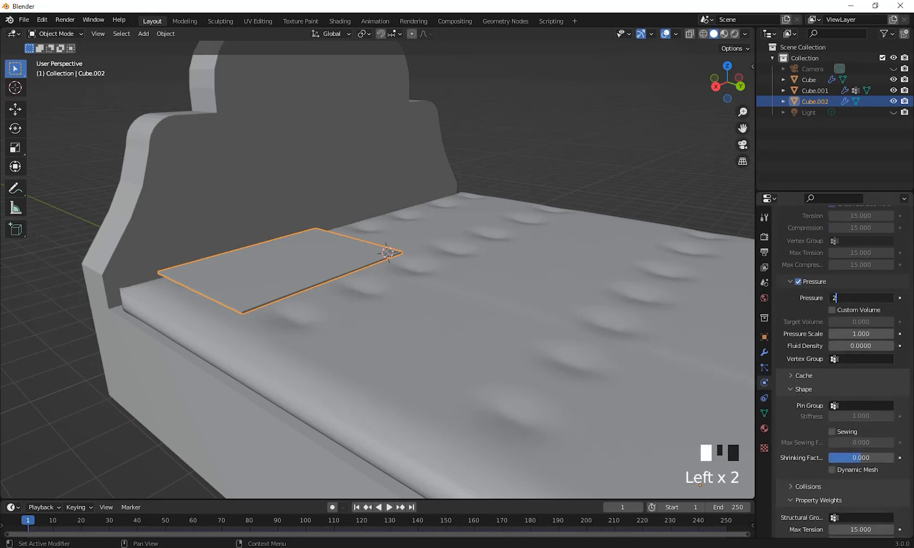
Play the cloth simulation to about frame 36, inspect the inflated pillow from the side, and return to frame 1
middle_click_drag(686, 428, 644, 354)
scroll(574, 416, "down", 1)
scroll(582, 419, "up", 1)
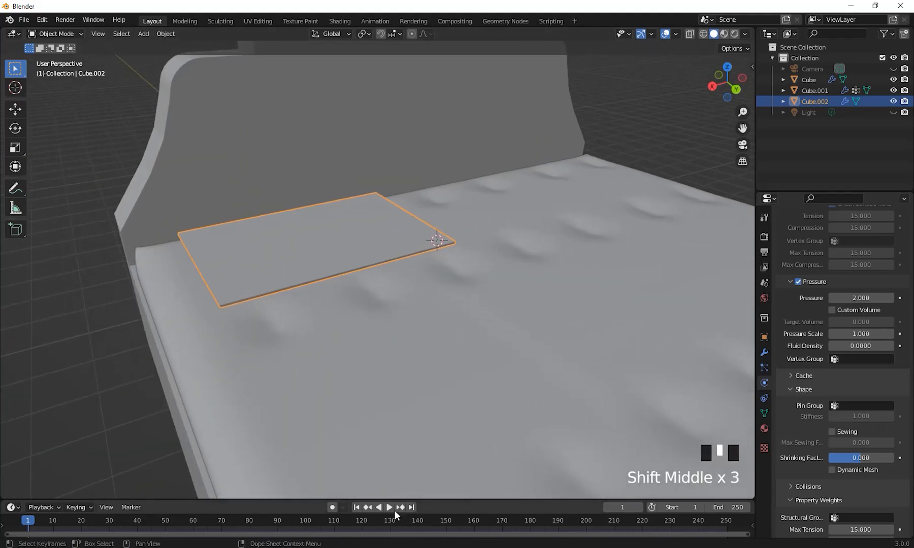
left_click(389, 507)
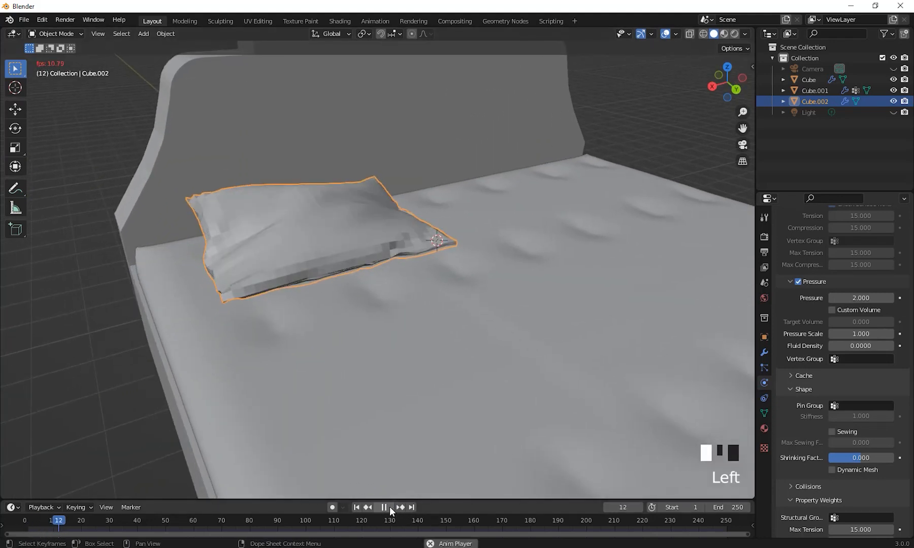
left_click(389, 507)
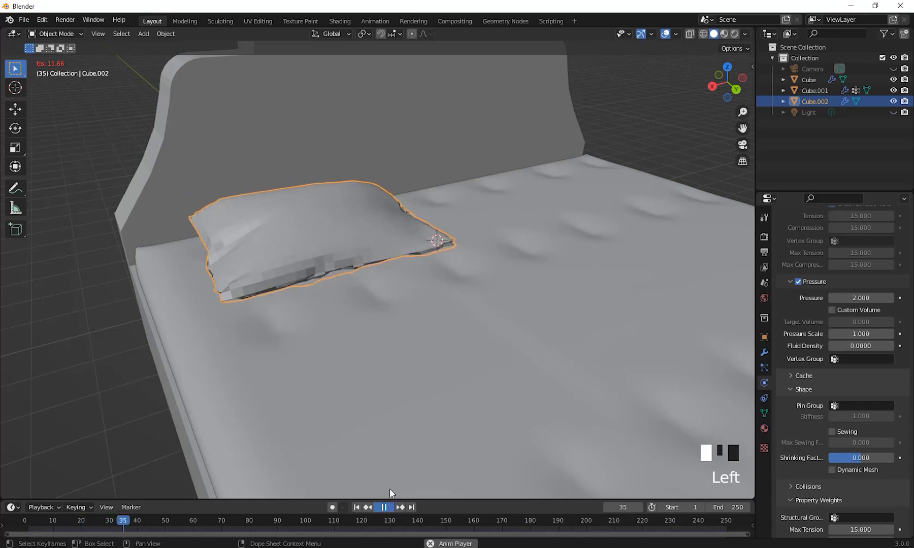
middle_click_drag(389, 489, 434, 348)
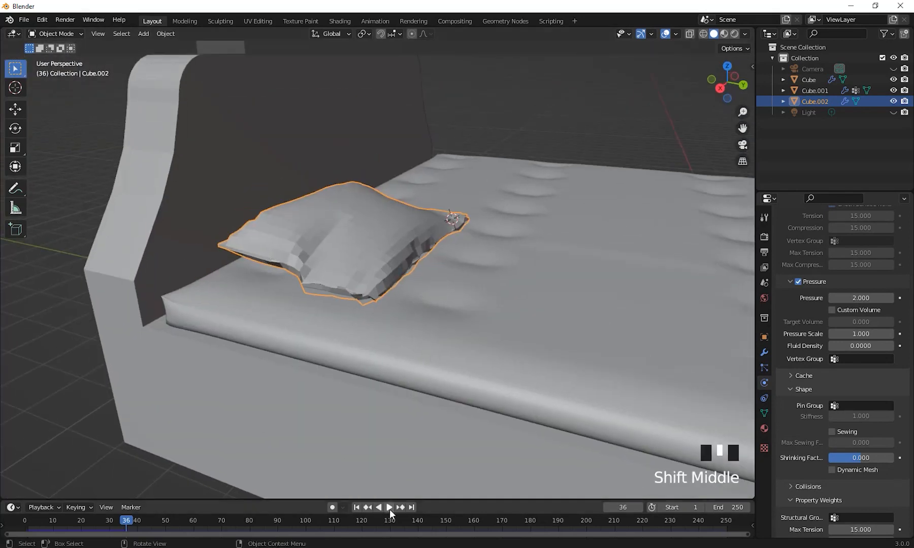
left_click(356, 507)
Nudge the slab about 0.001 m upward above the mattress surface
scroll(468, 361, "down", 2)
scroll(418, 348, "up", 4)
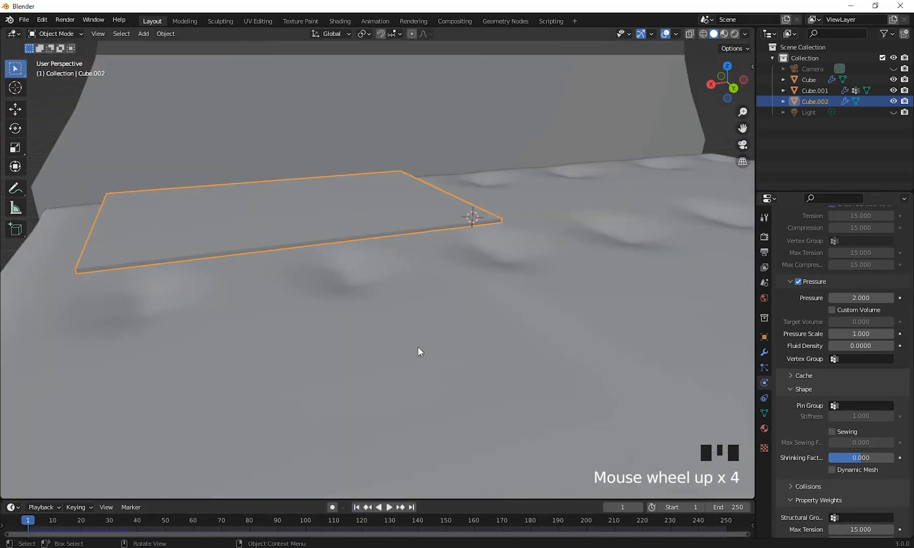
mouse_move(418, 347)
middle_mouse_down("shift")
mouse_move(450, 367)
mouse_move(426, 359)
middle_mouse_up("shift")
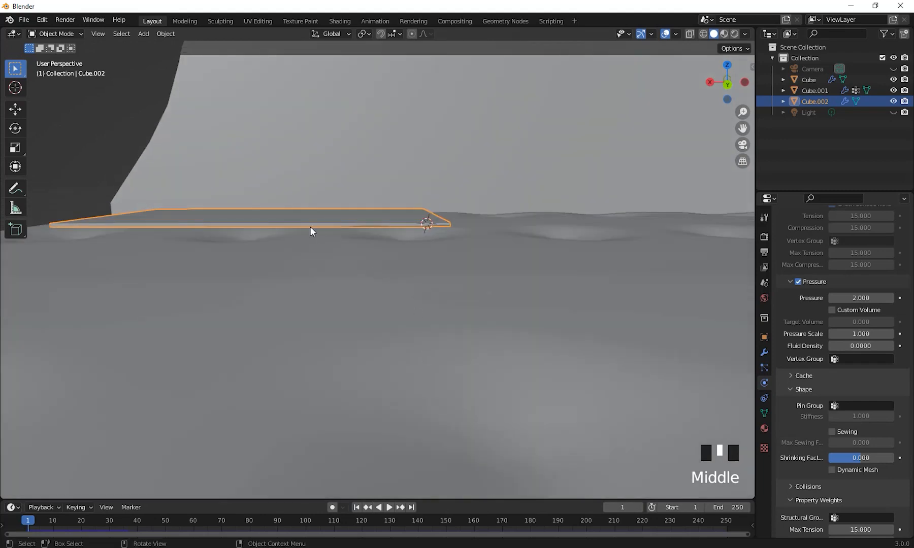
key("g")
left_click(367, 238)
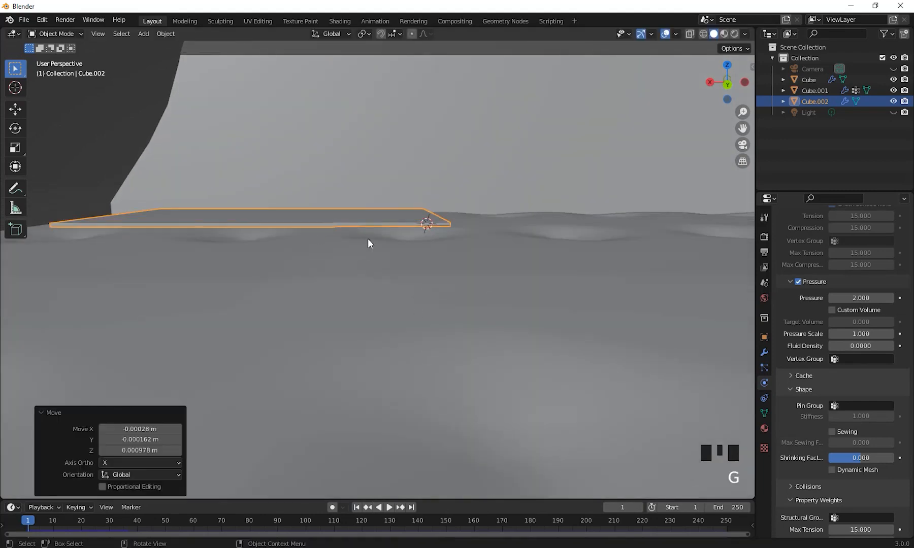
key("g")
right_click(356, 219)
Move the slab about -0.010 m in X, 0.161 m in Y and 0.037 m in Z, keeping it just above the mattress
left_click(340, 269)
scroll(339, 269, "down", 1)
middle_click_drag(340, 271, 380, 302)
left_click(441, 329)
middle_click_drag(440, 329, 462, 322, "shift")
key("g")
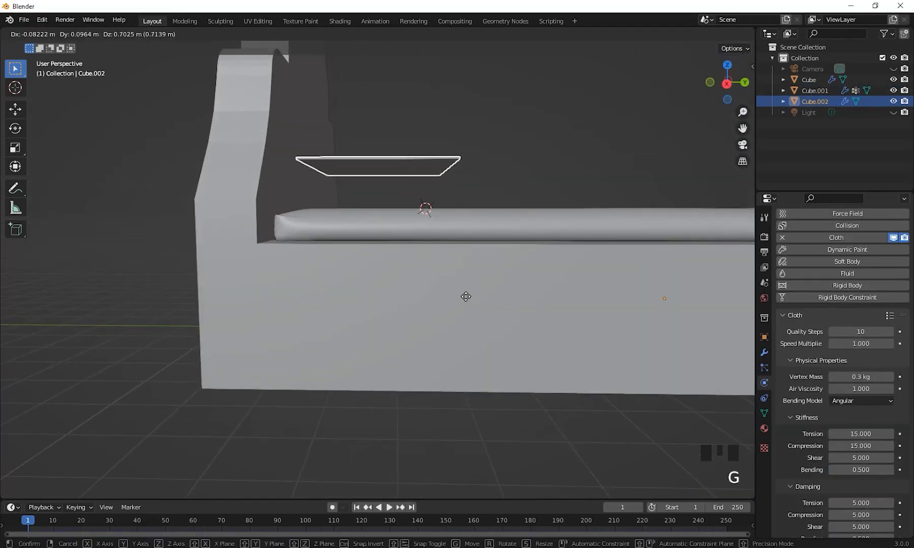
left_click(469, 327)
scroll(500, 319, "down", 1)
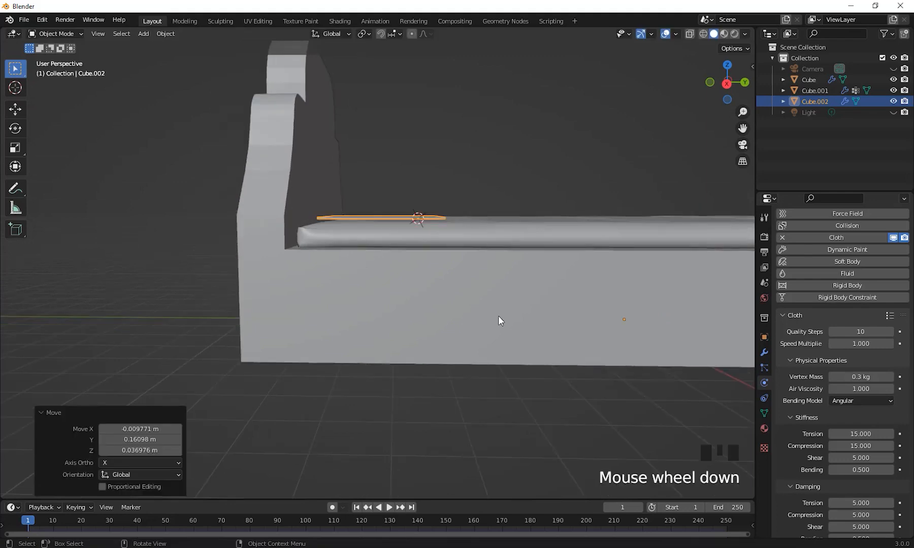
Set the slab's cloth Quality Steps to 5
middle_click_drag(500, 320, 488, 387)
scroll(492, 376, "up", 1)
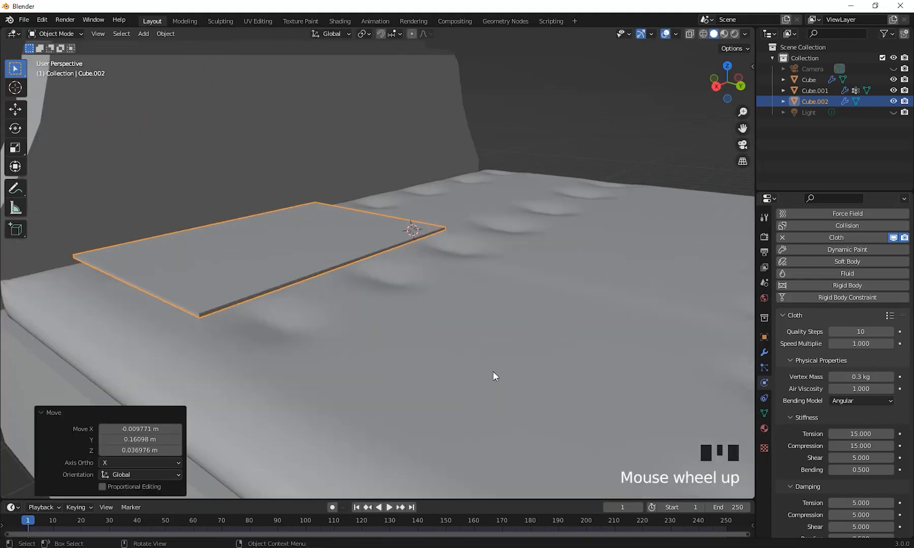
scroll(519, 358, "down", 2)
middle_click_drag(519, 358, 474, 337)
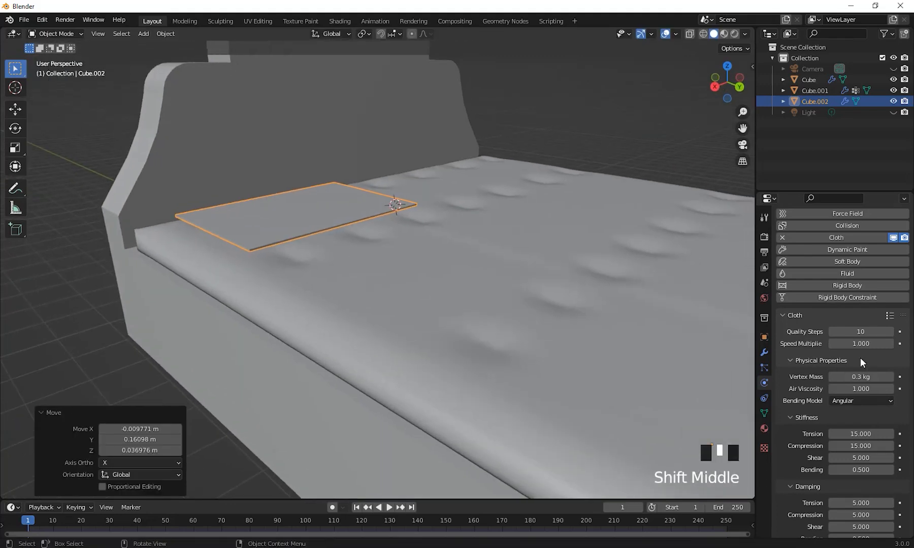
left_click(843, 332)
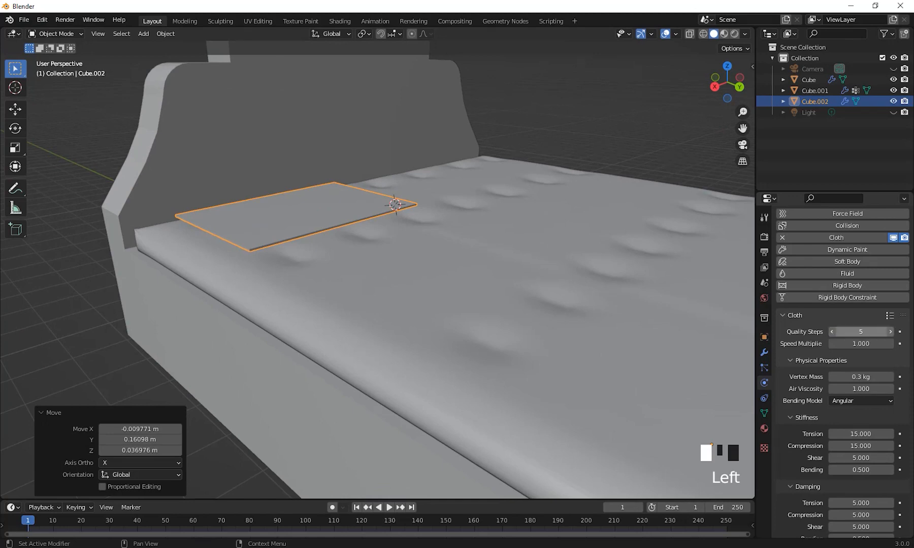
Set the Gravity field weight of the slab's cloth simulation to 0
scroll(803, 447, "down", 14)
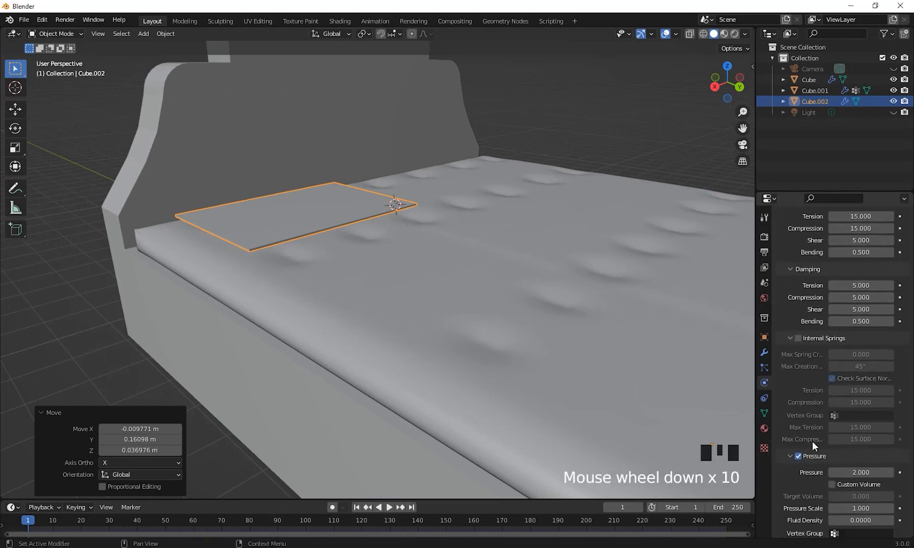
scroll(812, 443, "down", 17)
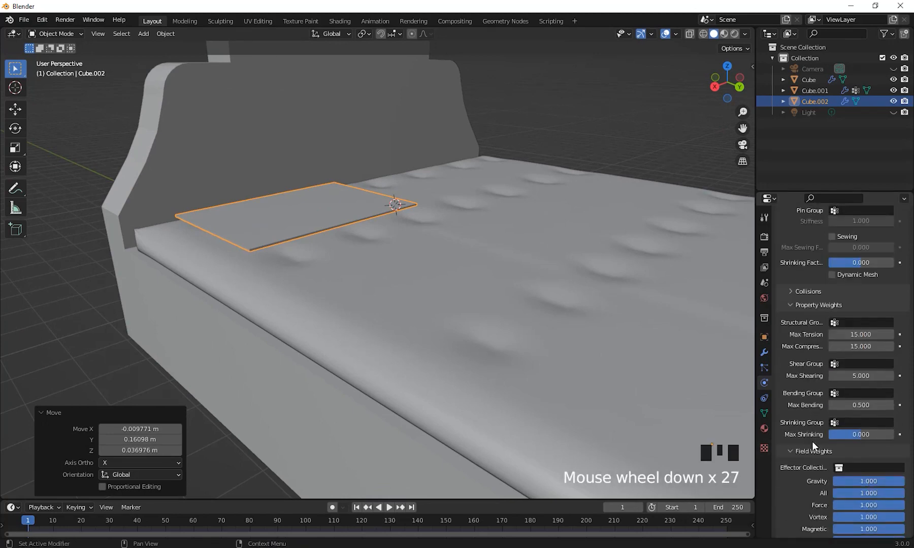
scroll(854, 419, "up", 1)
left_click(857, 416)
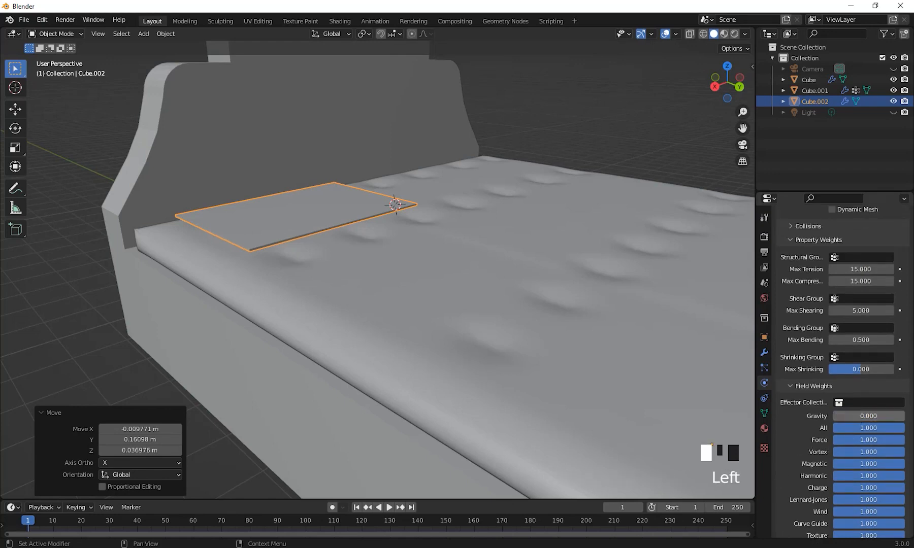
Set the slab's cloth pressure to 5
scroll(820, 360, "up", 7)
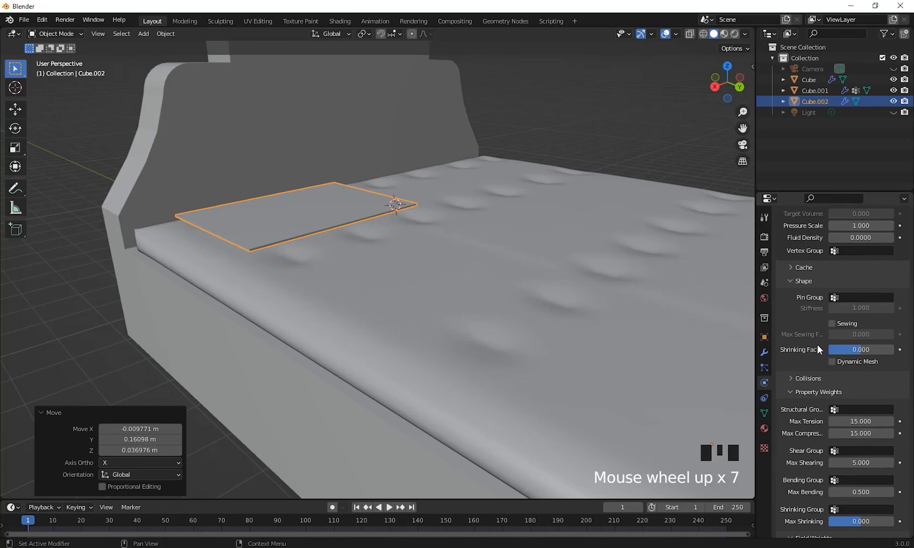
scroll(816, 347, "up", 5)
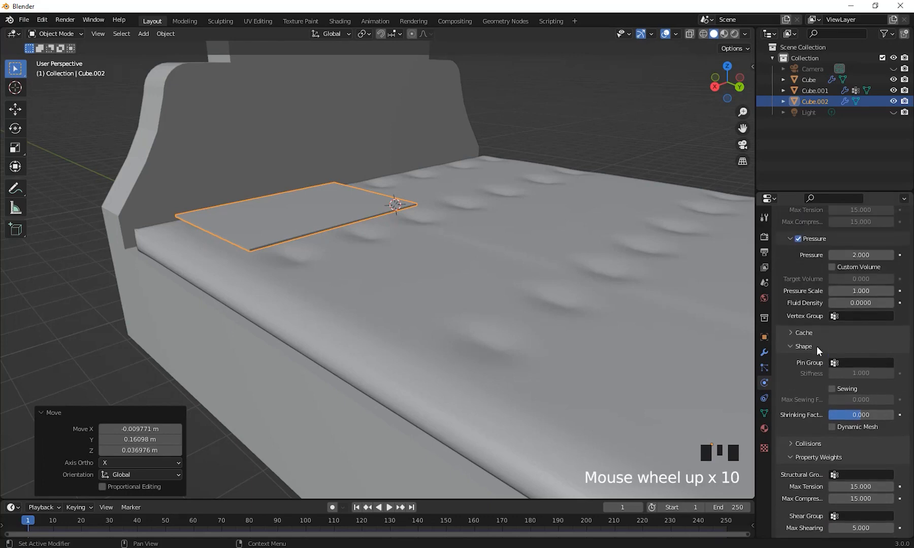
scroll(815, 408, "up", 2)
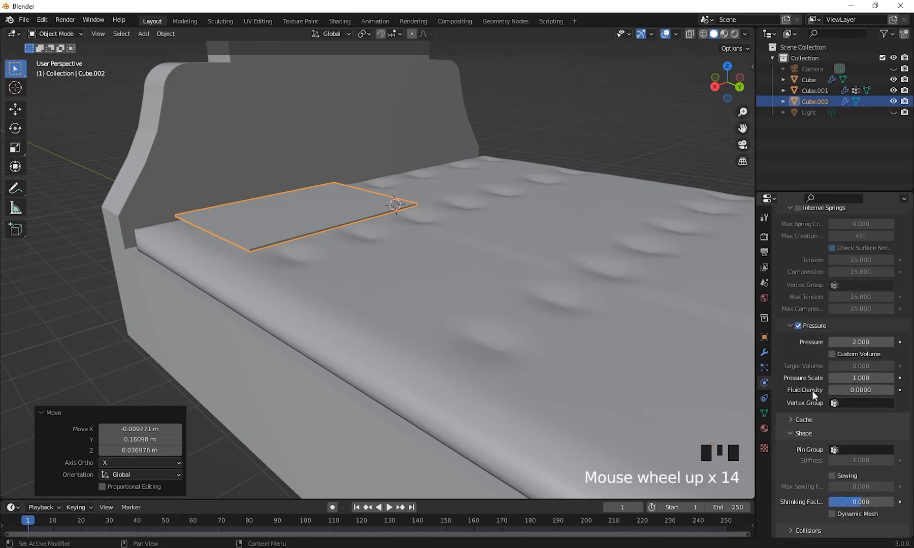
scroll(812, 390, "up", 2)
left_click(849, 386)
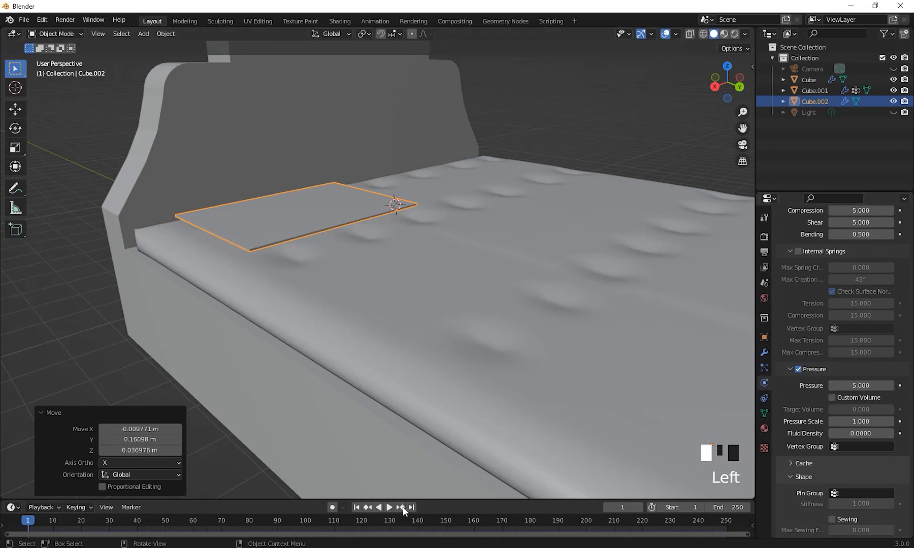
Preview the slab's cloth simulation, rewind it, and set the slab's Gravity field weight to 1.000
left_click(388, 507)
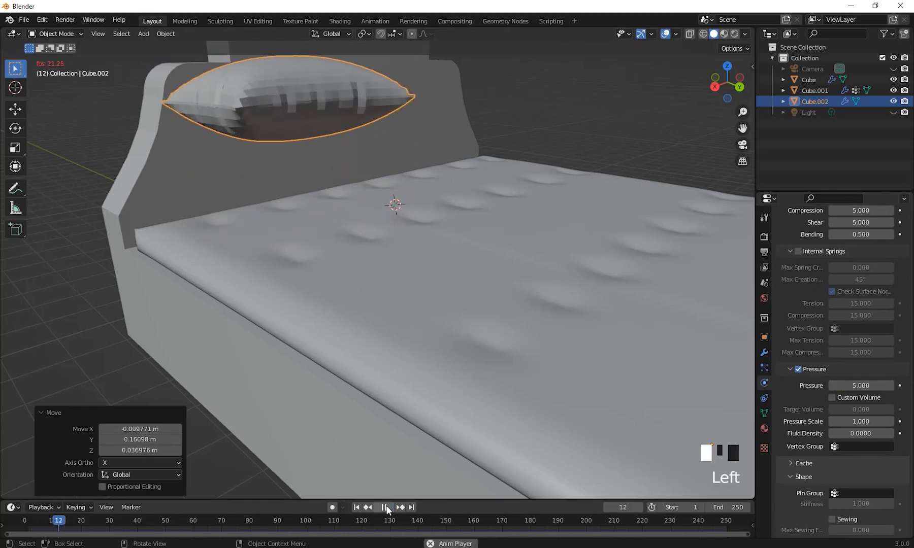
left_click(356, 507)
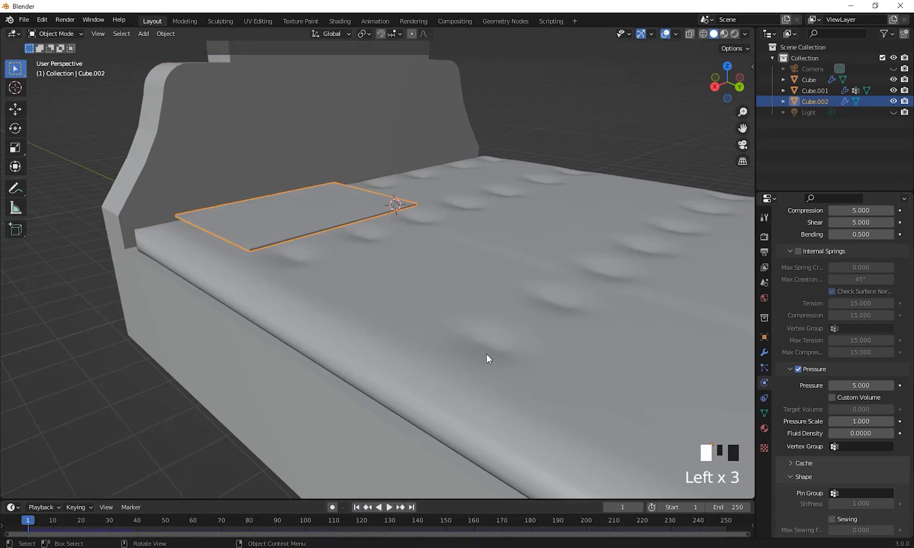
scroll(486, 354, "down", 3)
middle_click_drag(469, 327, 493, 358)
scroll(835, 478, "down", 19)
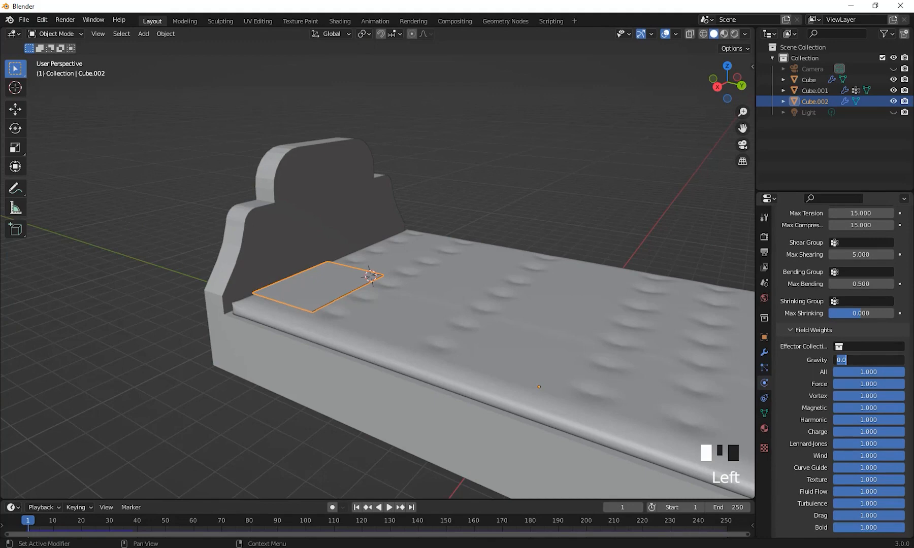
middle_click_drag(599, 349, 506, 339, "shift")
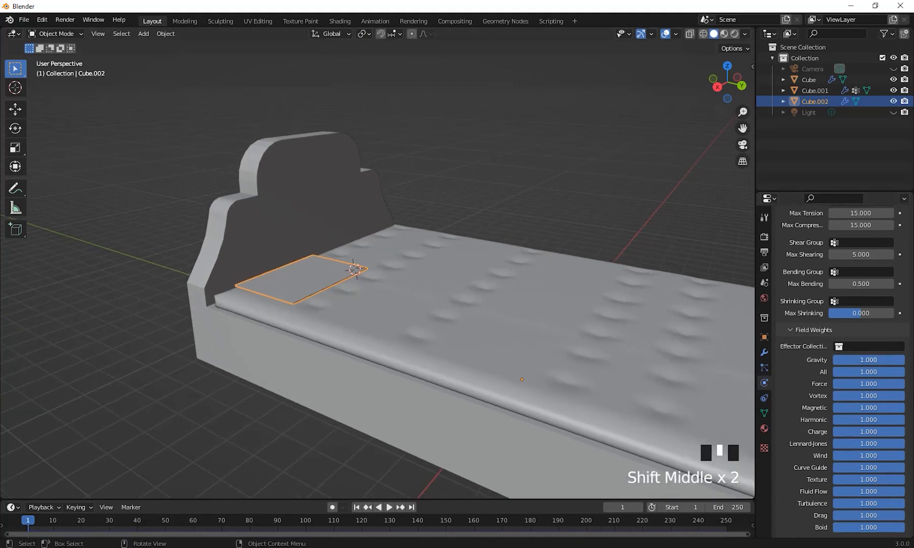
Play the cloth simulation to inflate the slab into a pillow and set the timeline to frame 42
left_click(389, 508)
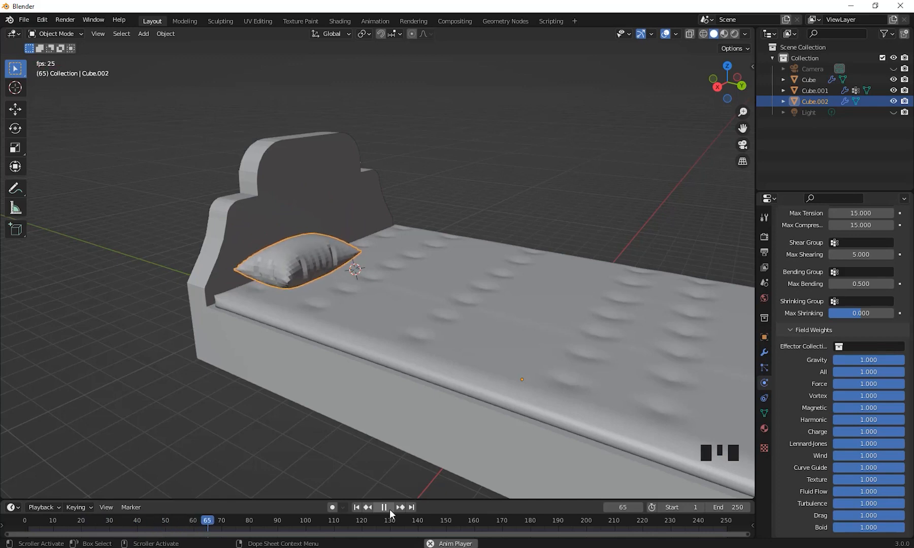
left_click(389, 508)
middle_click_drag(406, 365, 391, 313)
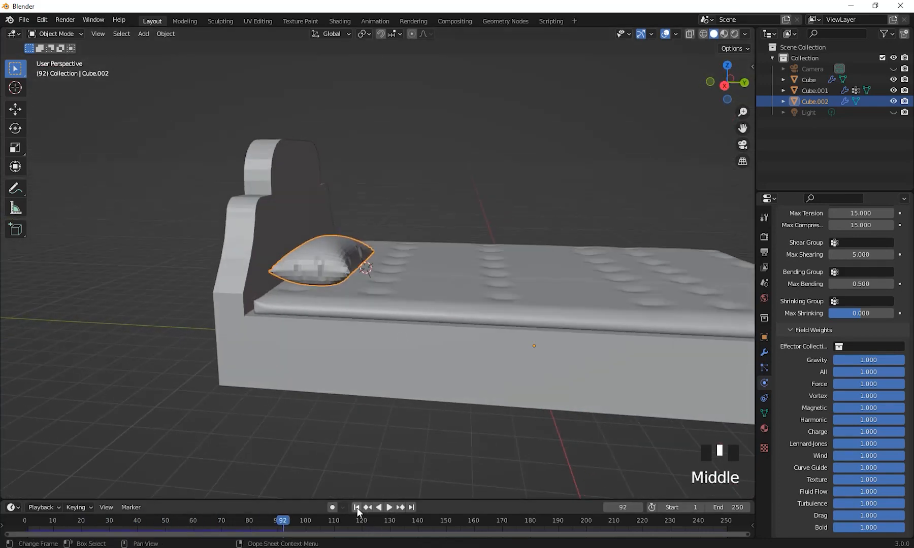
left_click_drag(282, 522, 143, 529)
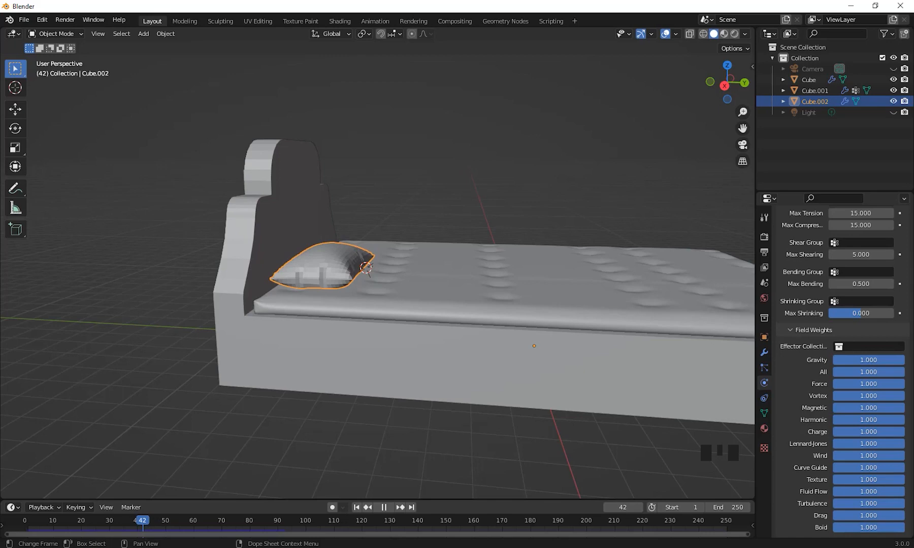
Shade the inflated pillow smooth
middle_click_drag(431, 376, 415, 305)
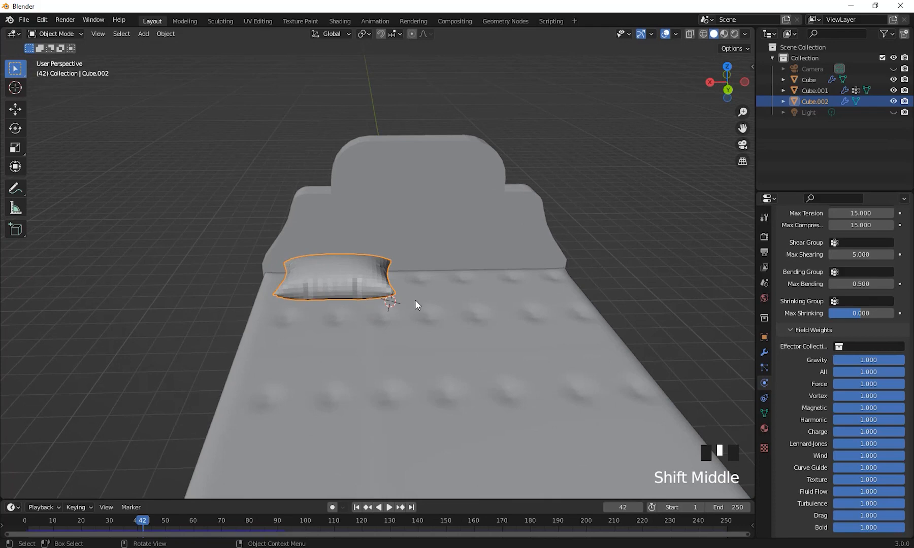
middle_click_drag(472, 315, 462, 303, "shift")
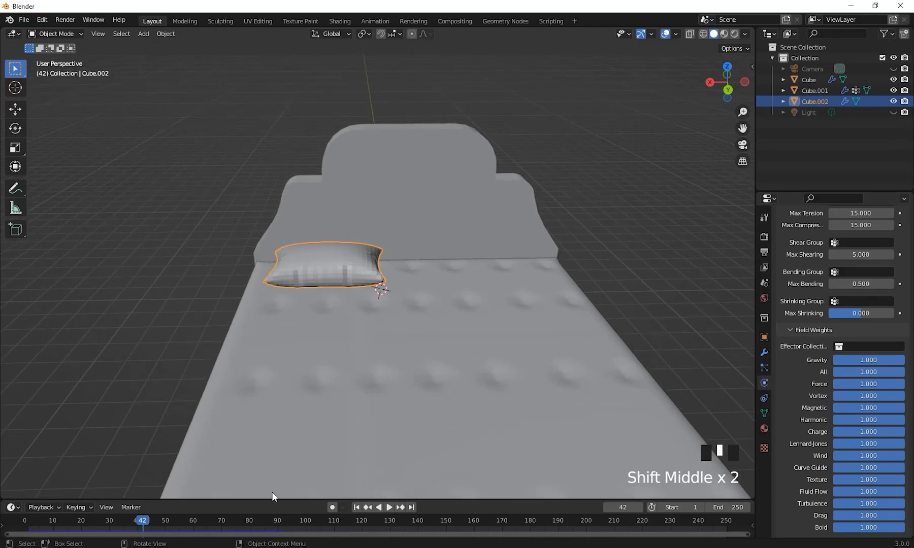
middle_click_drag(354, 367, 396, 380)
right_click(320, 331)
middle_click_drag(396, 380, 320, 339, "shift")
scroll(419, 373, "up", 2)
scroll(449, 362, "up", 2)
middle_click_drag(449, 362, 262, 365)
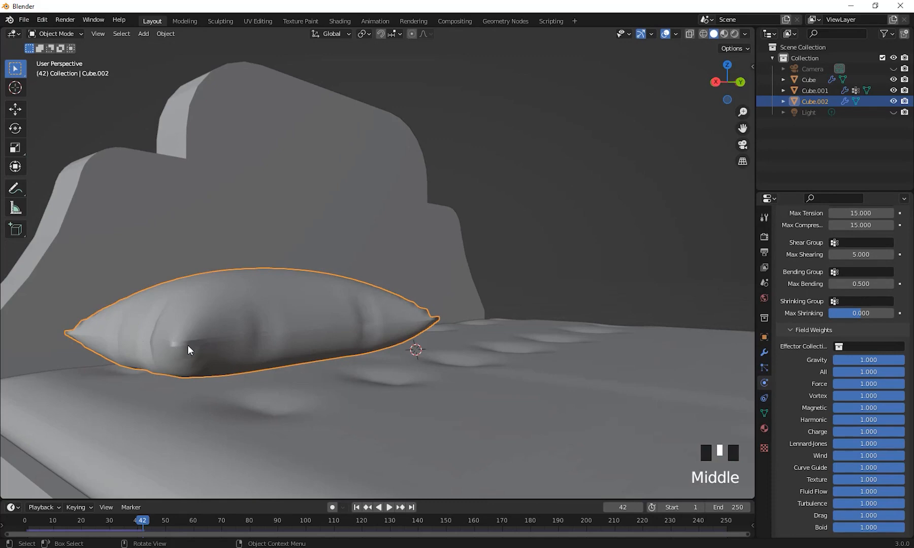
scroll(434, 347, "down", 2)
middle_click_drag(435, 347, 411, 408)
scroll(395, 381, "down", 1)
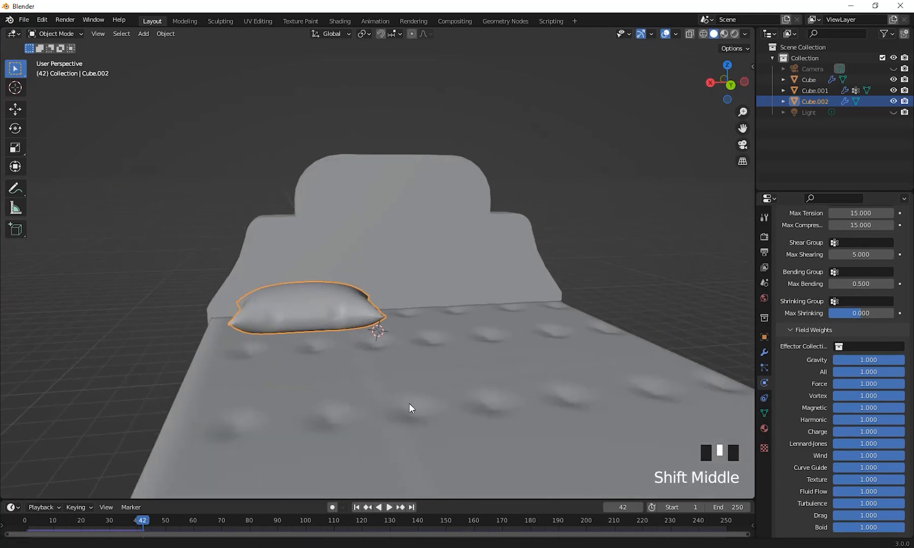
Convert the simulated pillow to a plain mesh and return the timeline to frame 1
left_click(157, 33)
mouse_move(213, 325)
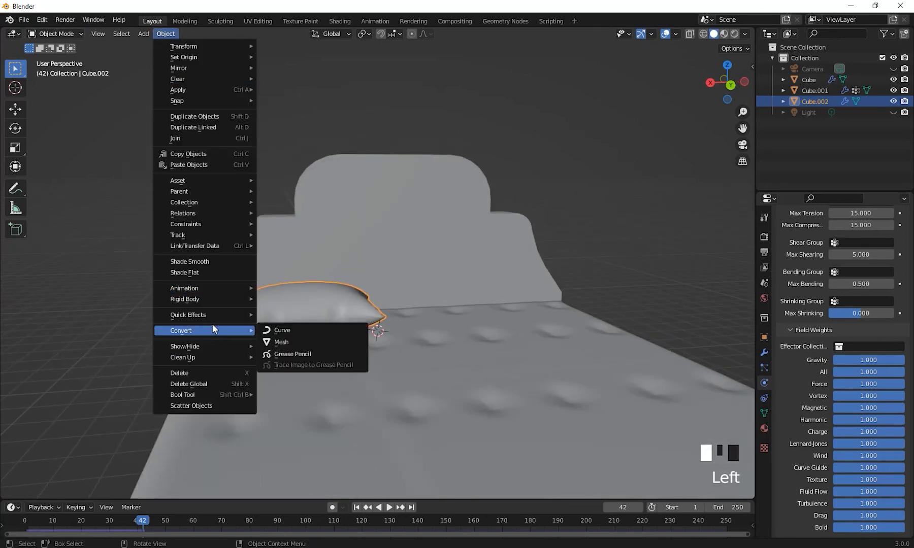
left_click(285, 339)
middle_click_drag(308, 358, 288, 393)
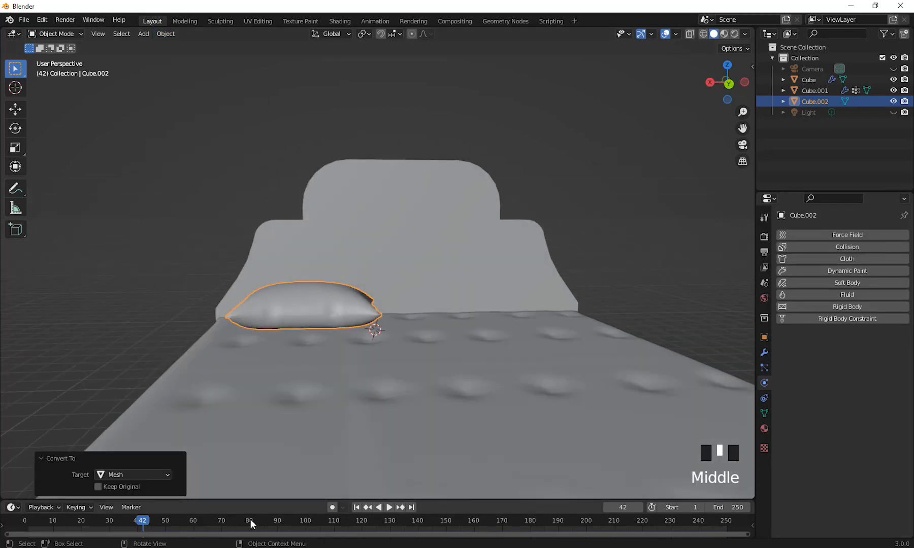
left_click(354, 507)
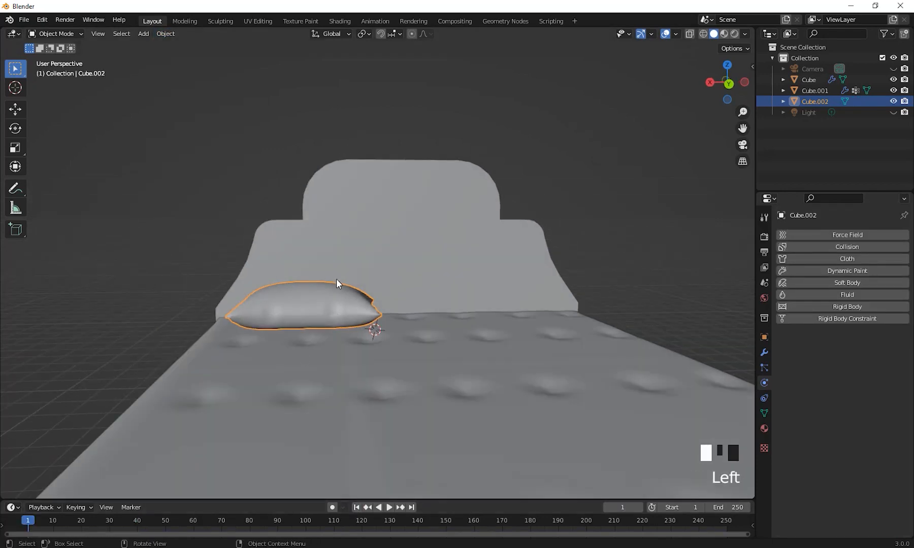
Move the pillow about 0.402 m in X, -0.052 m in Y and 0.134 m in Z, beside the headboard
left_click(334, 306)
left_click(335, 307)
key("g")
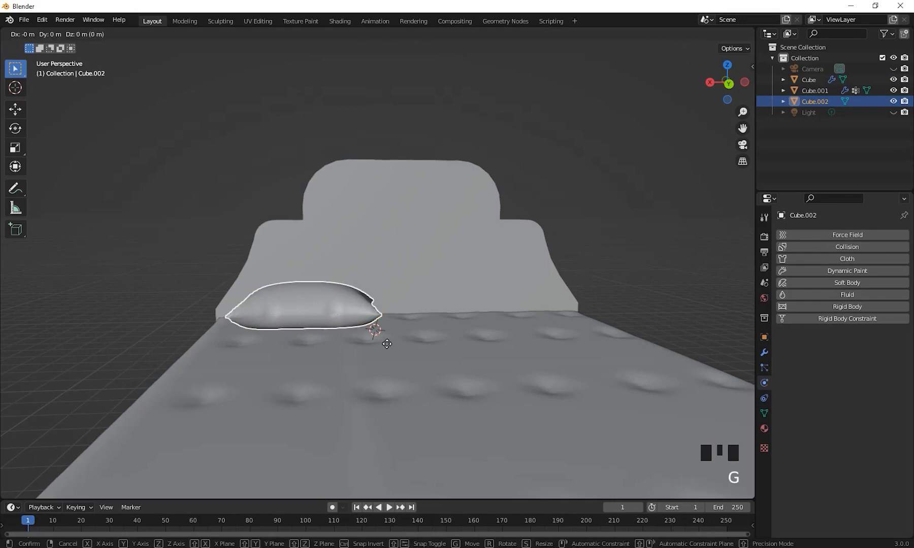
left_click(357, 335)
mouse_move(407, 344)
middle_mouse_down()
mouse_move(508, 360)
mouse_move(387, 355)
mouse_move(410, 349)
middle_mouse_up()
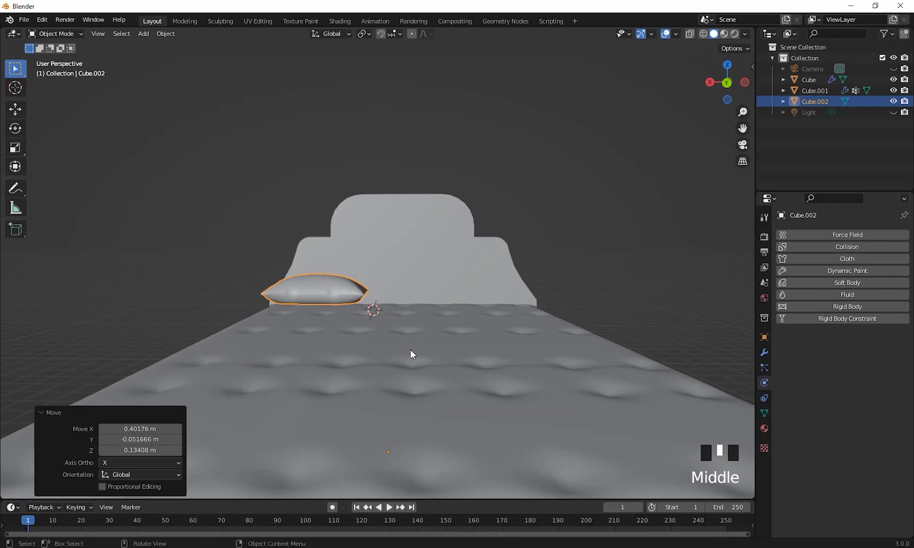
Duplicate the pillow about -3.405 m in X and -0.119 m in Y, and shift the copy further toward the mattress's other side
key("shift+d")
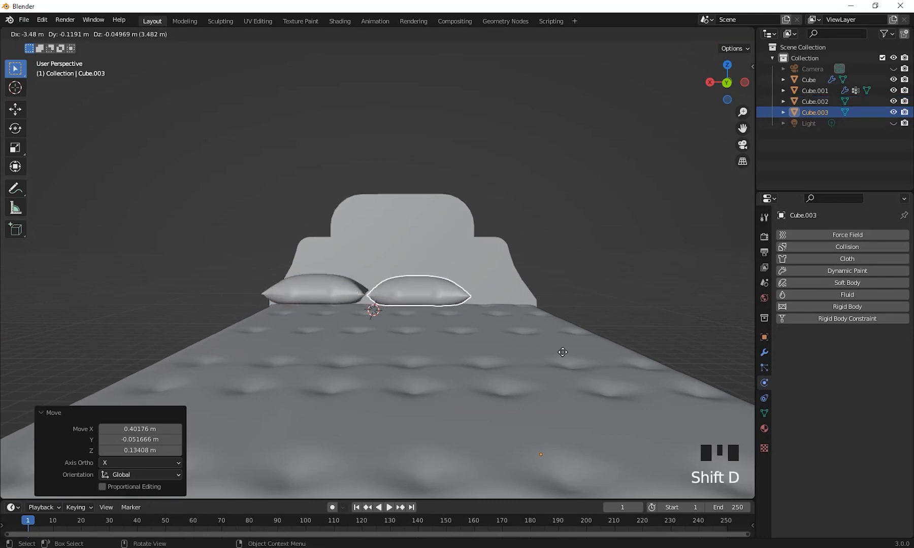
left_click(561, 350)
middle_click_drag(560, 350, 513, 392)
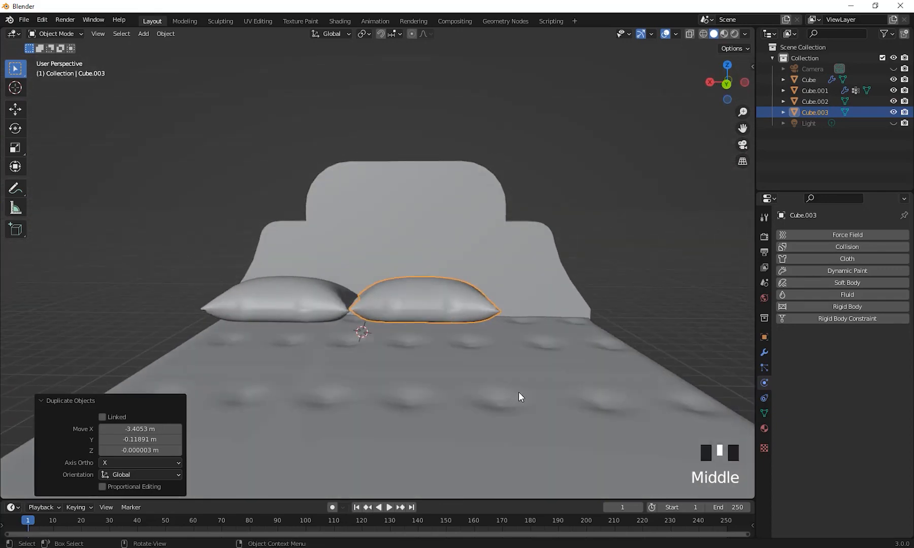
key("g")
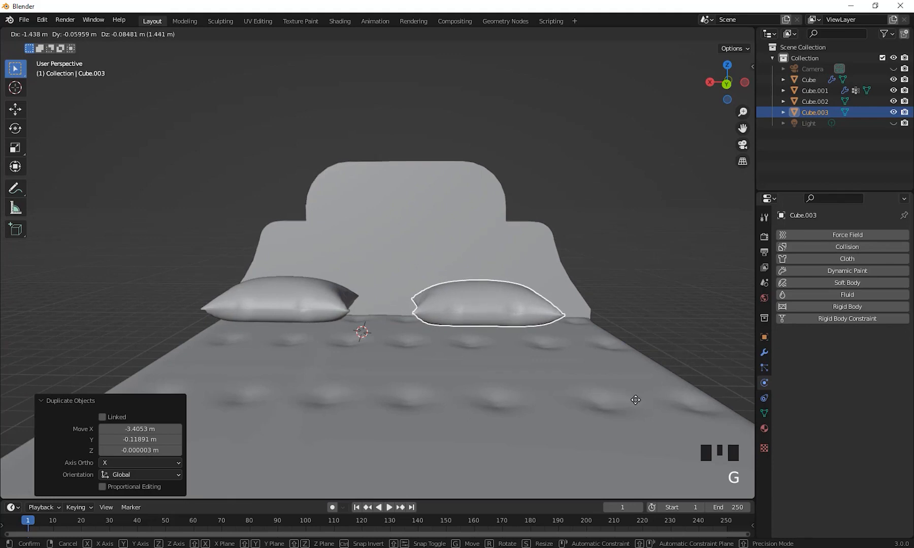
left_click(638, 400)
Move the original pillow about -0.420 m in X, 0.010 m in Y and -0.007 m in Z
left_click(309, 305)
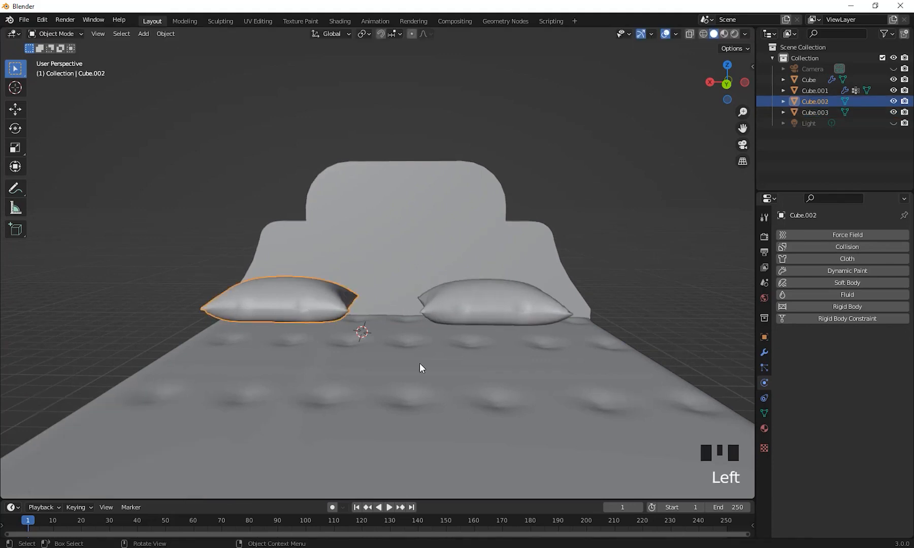
middle_click_drag(421, 365, 424, 379)
key("g")
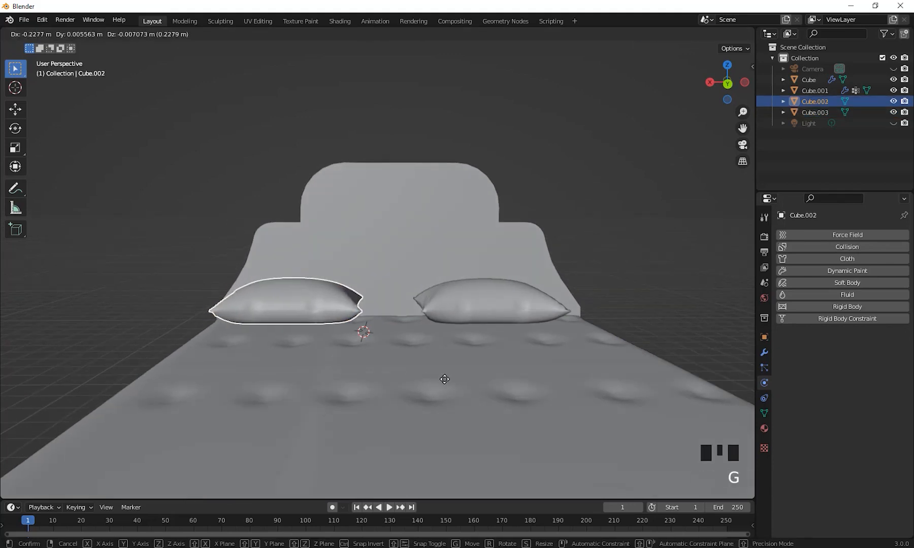
left_click(457, 378)
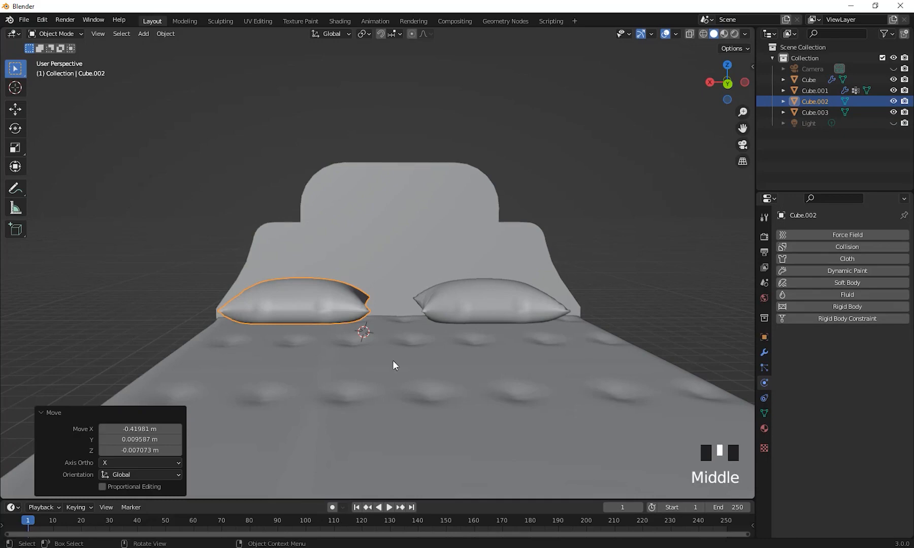
Examine the placement of both pillows and the whole bed from several sides
middle_click_drag(393, 363, 475, 287)
scroll(555, 320, "down", 2)
middle_click_drag(555, 320, 385, 327)
scroll(483, 346, "down", 1)
scroll(386, 328, "up", 2)
middle_click_drag(386, 328, 353, 267)
scroll(461, 314, "down", 2)
scroll(422, 319, "down", 1)
scroll(389, 307, "up", 1)
scroll(388, 307, "down", 2)
middle_click_drag(365, 302, 351, 301, "shift")
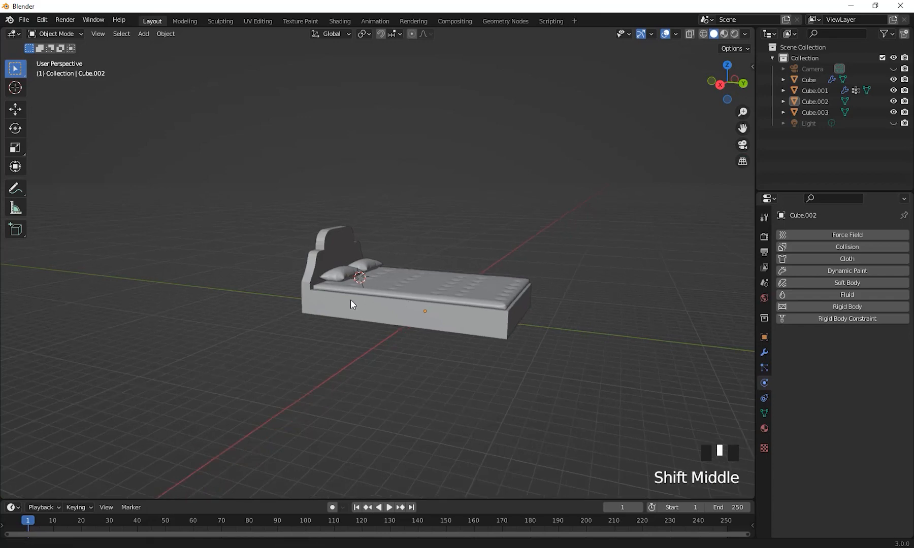
Bevel the bed frame's upper side and foot edges and the vertical foot corners by about 0.084 m
middle_click_drag(435, 298, 472, 325)
scroll(415, 296, "up", 3)
scroll(401, 261, "up", 2)
left_click(401, 292)
left_click(455, 311)
key("Tab")
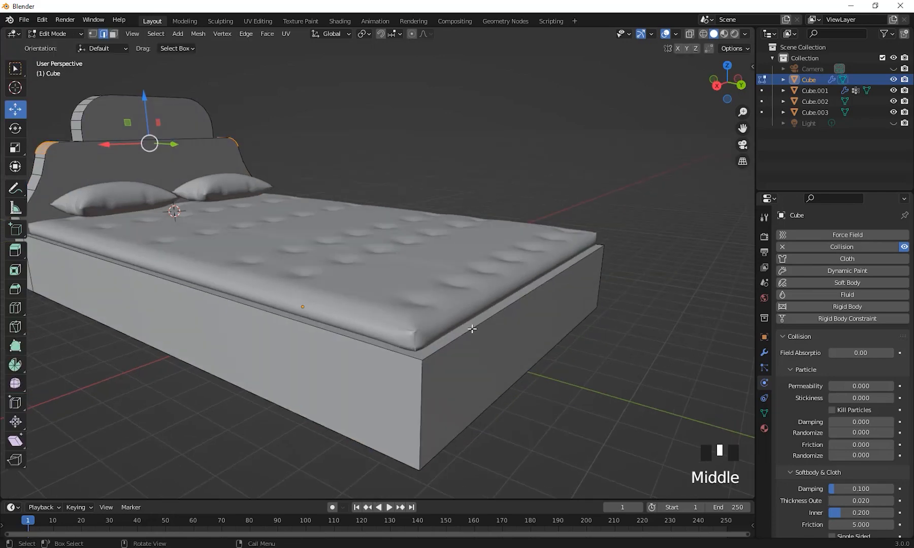
left_click(472, 329, "alt")
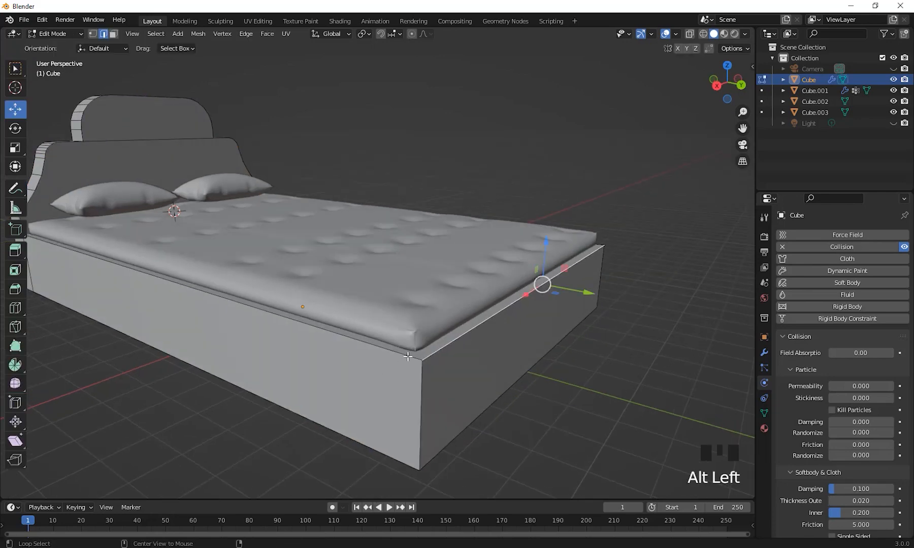
left_click(408, 357, "alt+shift")
left_click(418, 376, "alt+shift")
middle_click_drag(612, 362, 472, 374)
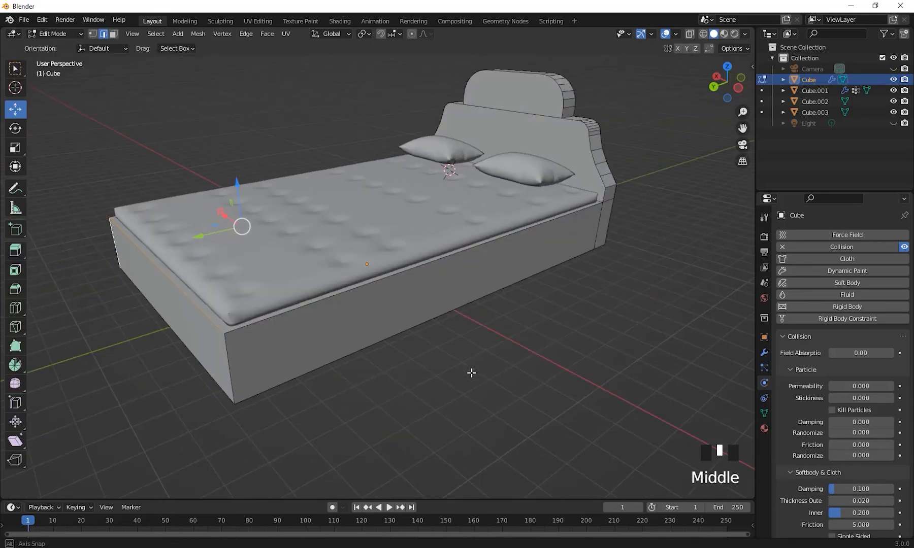
left_click(229, 347, "alt+shift")
left_click(251, 325, "alt+shift")
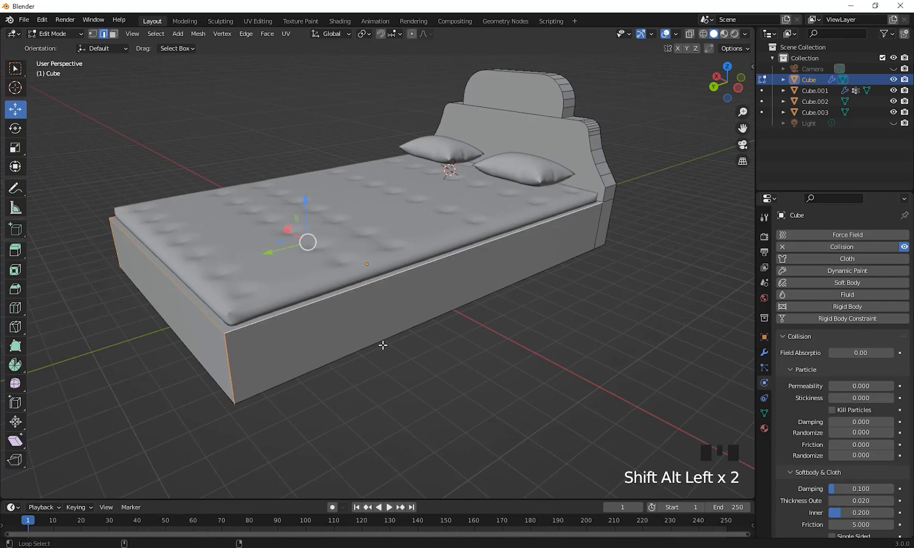
middle_click_drag(382, 346, 540, 341)
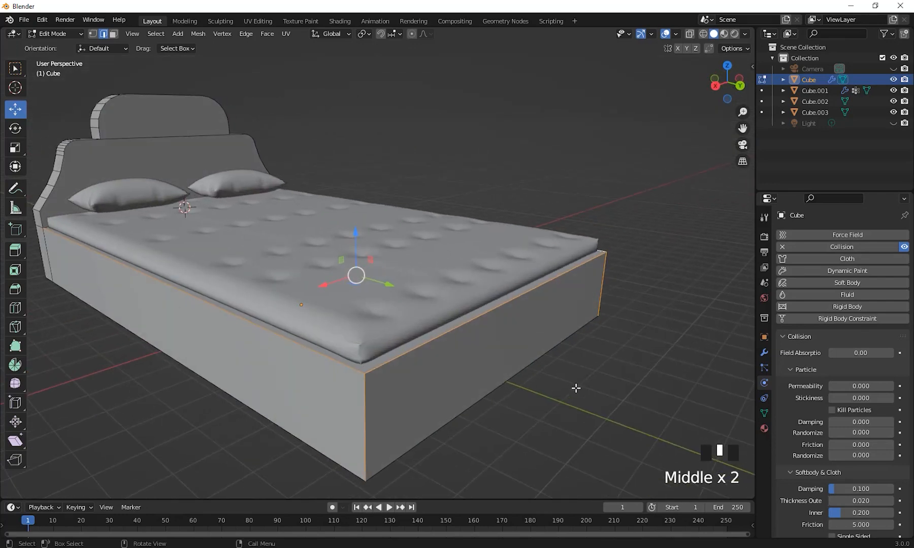
key("ctrl+b")
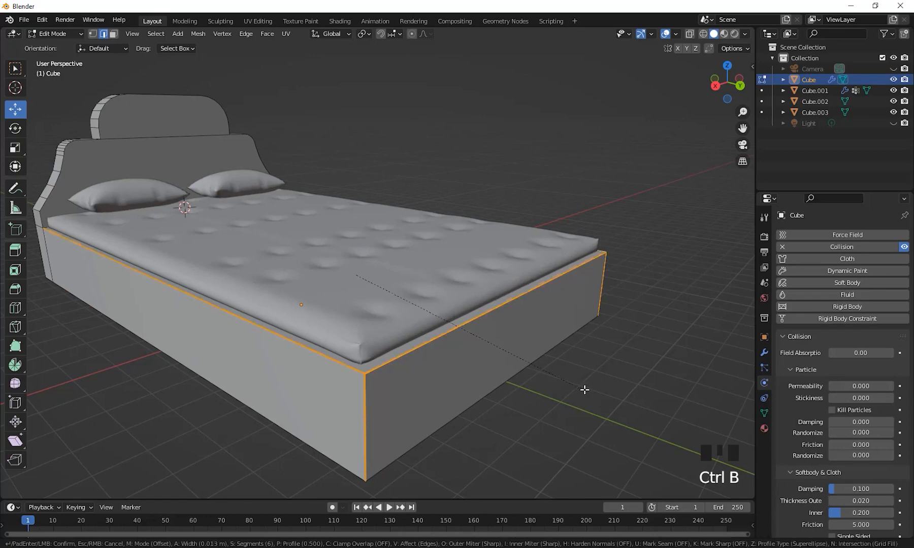
left_click(585, 390)
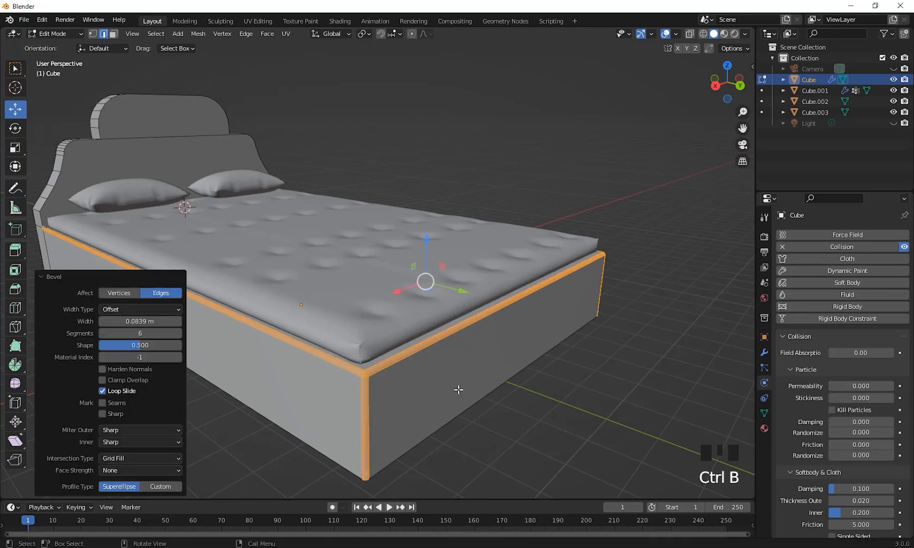
Reduce the frame bevel's segment count by two, deselect the edges and return to Object Mode
left_click(104, 335)
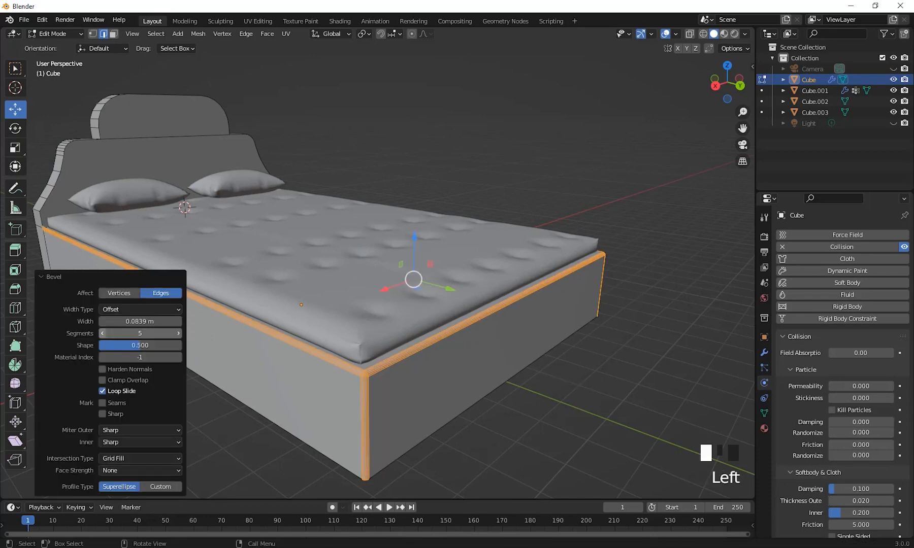
left_click(104, 336)
left_click(592, 413)
scroll(563, 414, "down", 2)
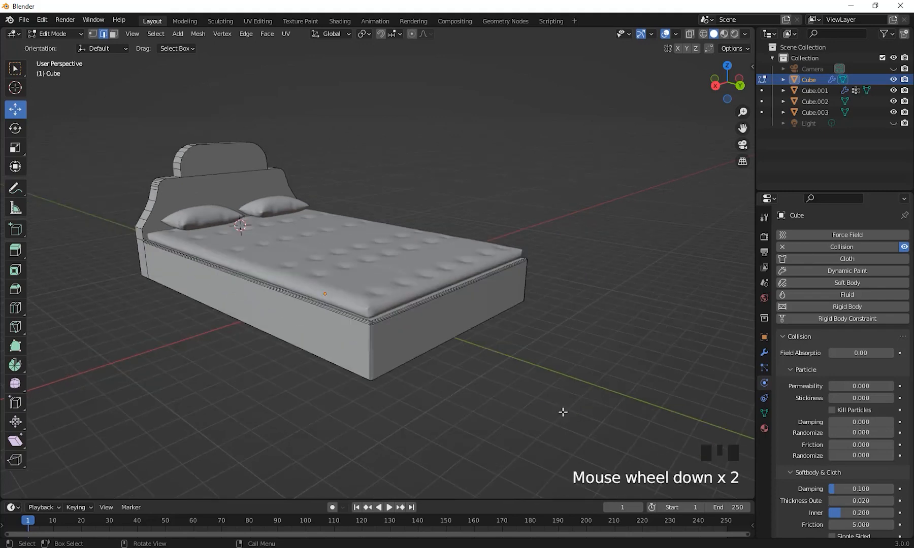
scroll(563, 414, "up", 2)
middle_click_drag(564, 415, 593, 341)
key("Tab")
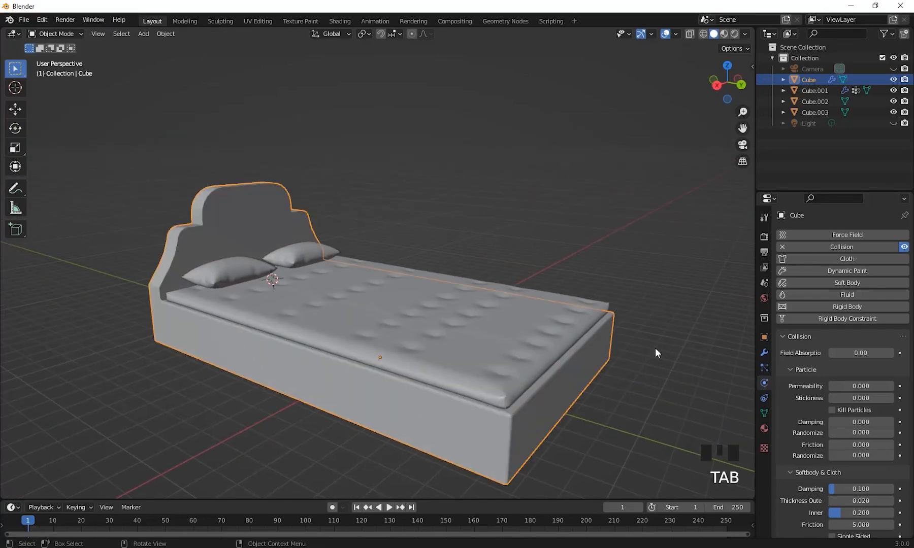
Add a 2 m plane mesh to the bed scene in top view
middle_click_drag(655, 349, 447, 330)
left_click(525, 347)
middle_click_drag(525, 347, 535, 296, "shift")
key("KP_7")
scroll(545, 357, "down", 2)
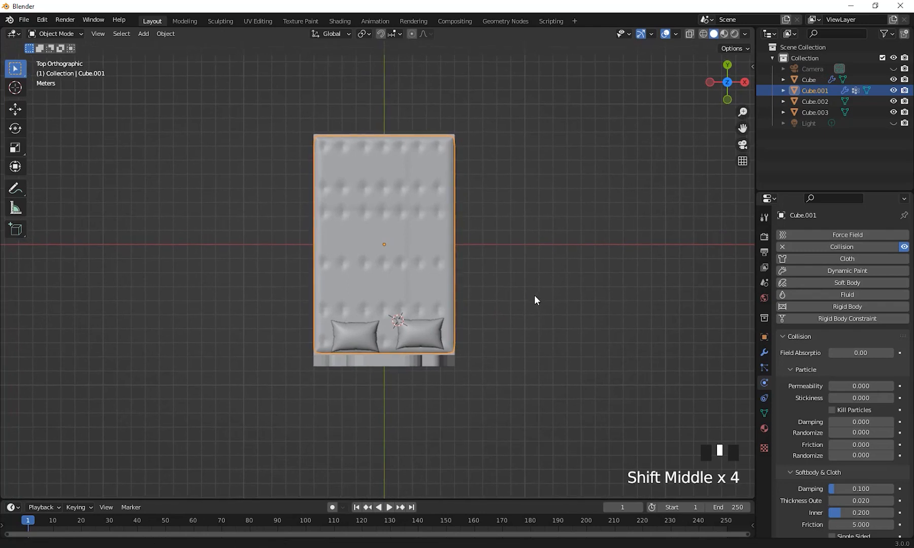
middle_click_drag(287, 196, 291, 196, "shift")
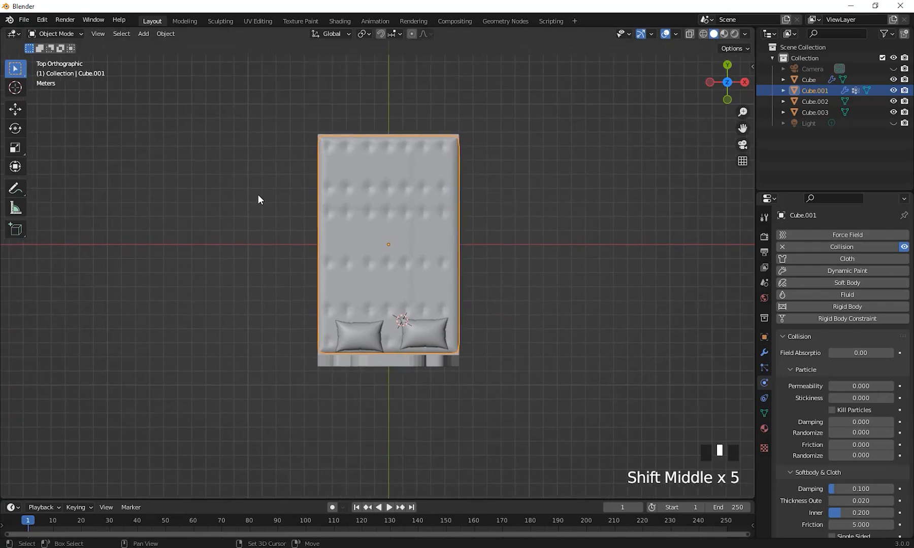
key("shift+a")
mouse_move(258, 195)
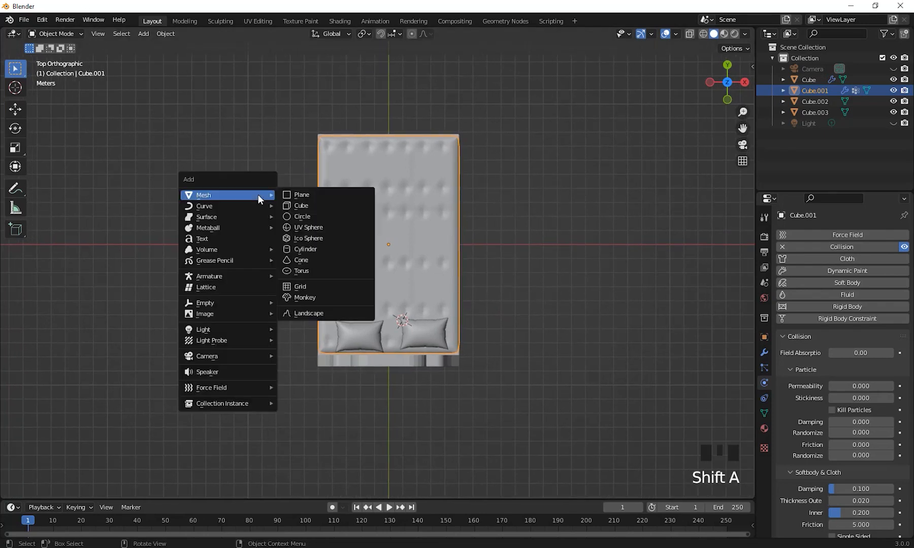
left_click(323, 196)
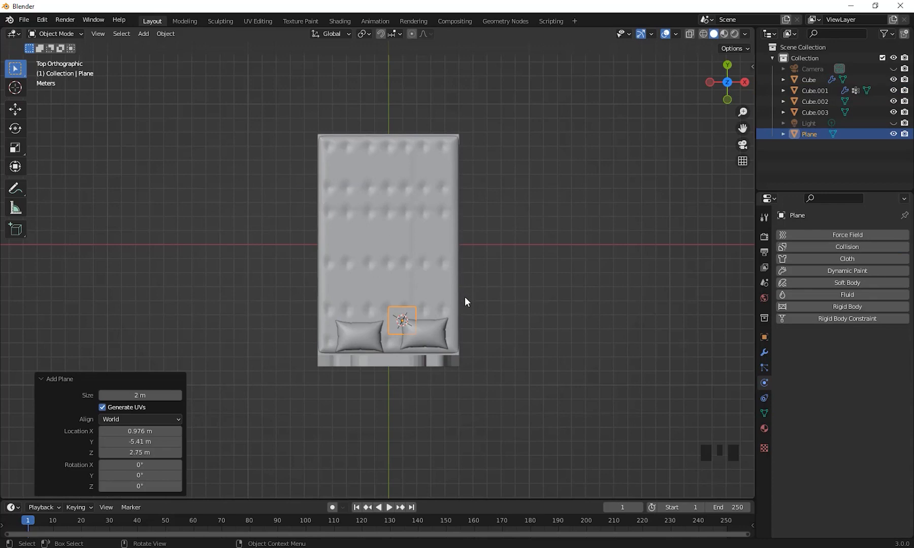
Move the plane about -1.006 m in X and 4.643 m in Y over the mattress, and scale it uniformly by about 7.020
key("g")
left_click(451, 237)
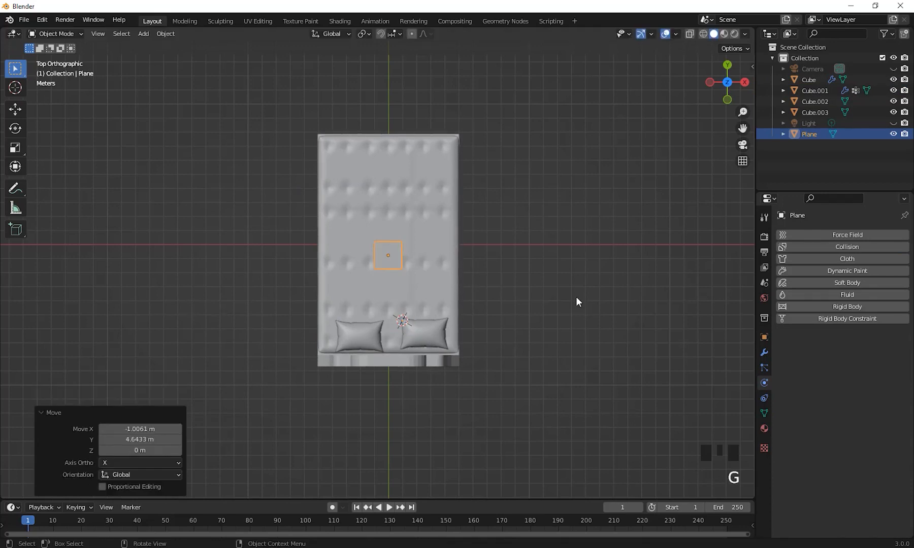
key("s")
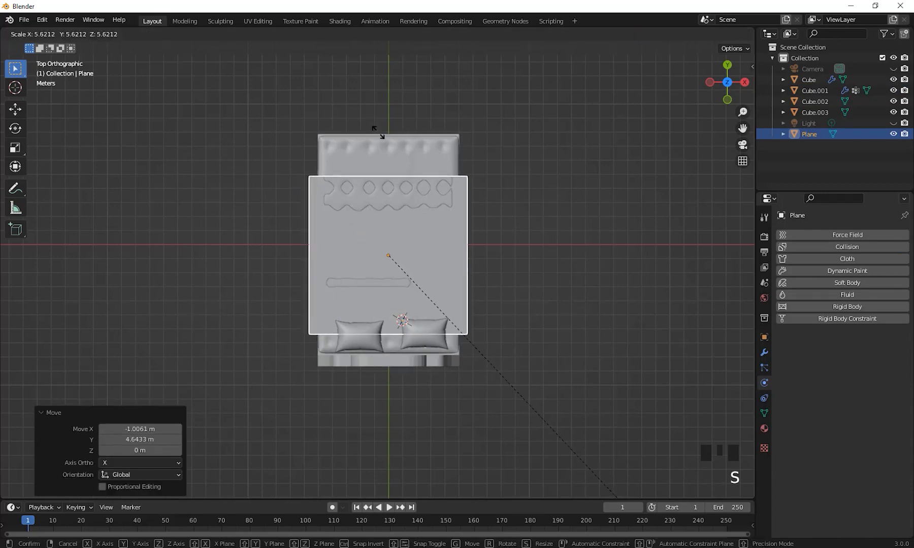
left_click(672, 184)
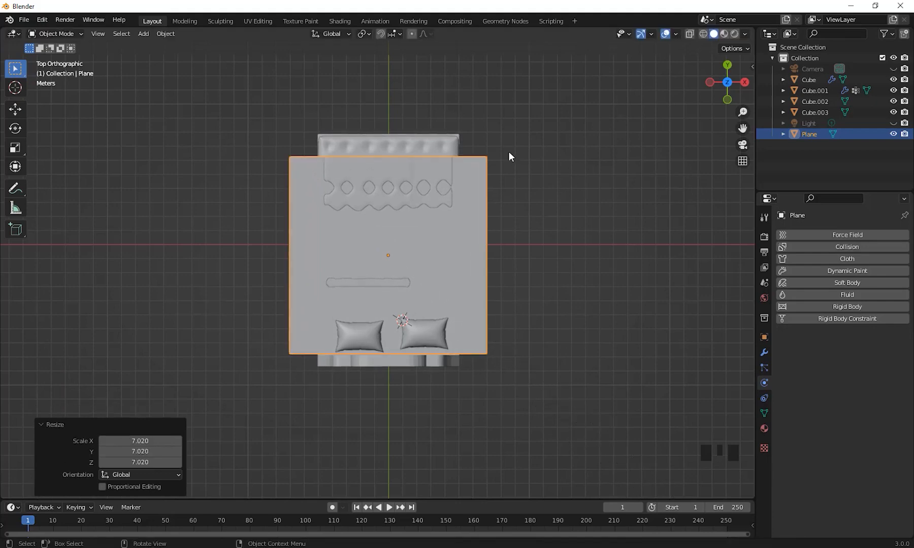
Raise the plane about 2.067 m in Z above the mattress and pillows
scroll(483, 240, "down", 2)
middle_click_drag(484, 240, 427, 216)
scroll(427, 217, "up", 2)
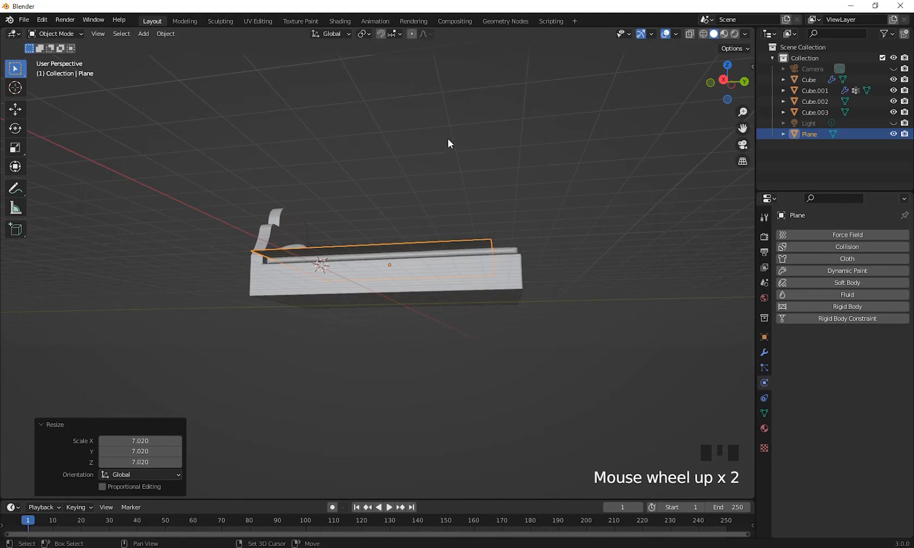
middle_click_drag(448, 144, 440, 254)
key("g")
key("z")
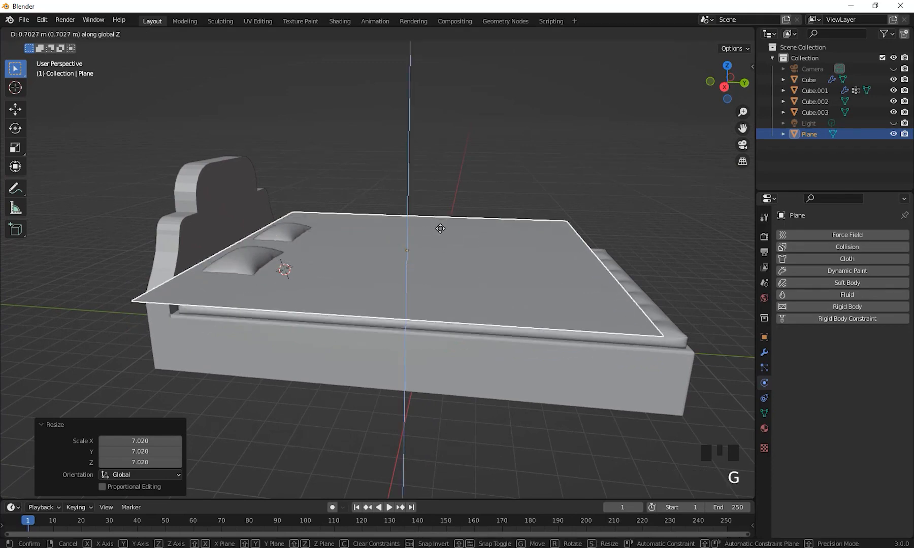
left_click(439, 204)
Stretch the plane lengthwise along the bed by a factor of about 1.158 in Y
middle_click_drag(504, 247, 489, 218)
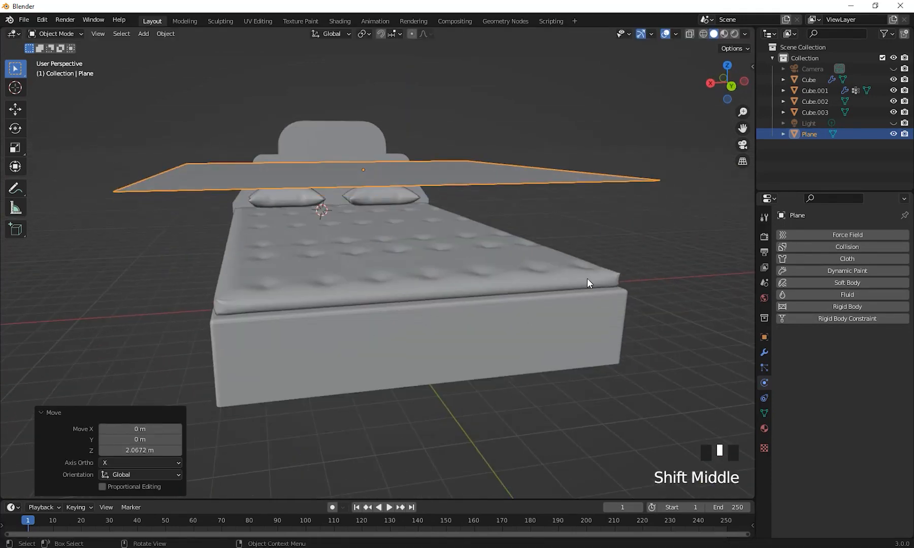
middle_click_drag(587, 278, 561, 242, "shift")
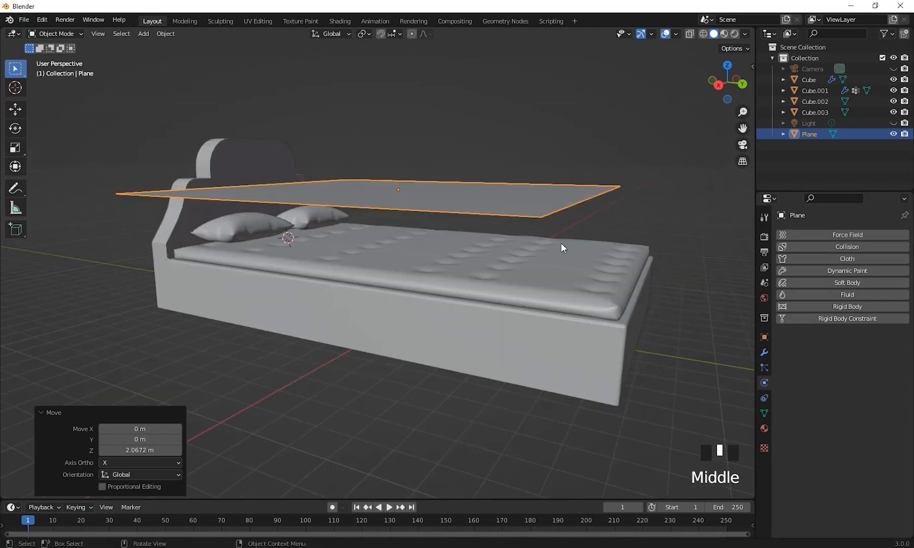
mouse_move(528, 279)
middle_mouse_down()
mouse_move(528, 292)
mouse_move(585, 261)
mouse_move(535, 275)
mouse_move(543, 277)
middle_mouse_up()
key("KP_7")
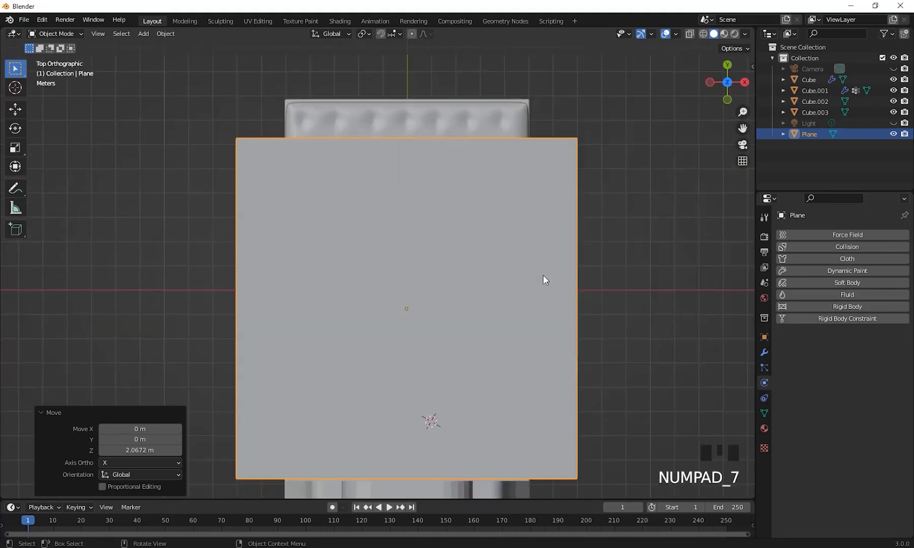
scroll(508, 204, "down", 3)
middle_click_drag(508, 205, 553, 220, "shift")
scroll(551, 216, "up", 2)
middle_click_drag(562, 320, 567, 284, "shift")
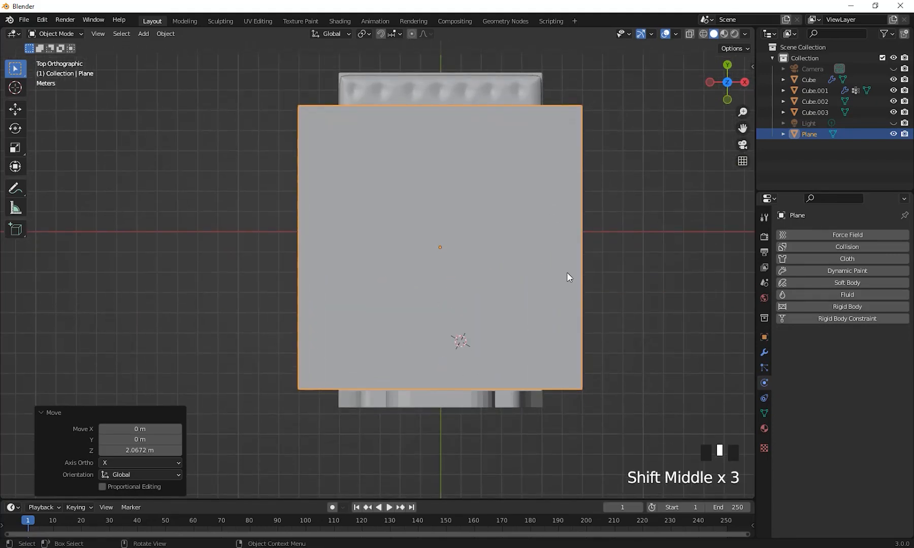
key("s")
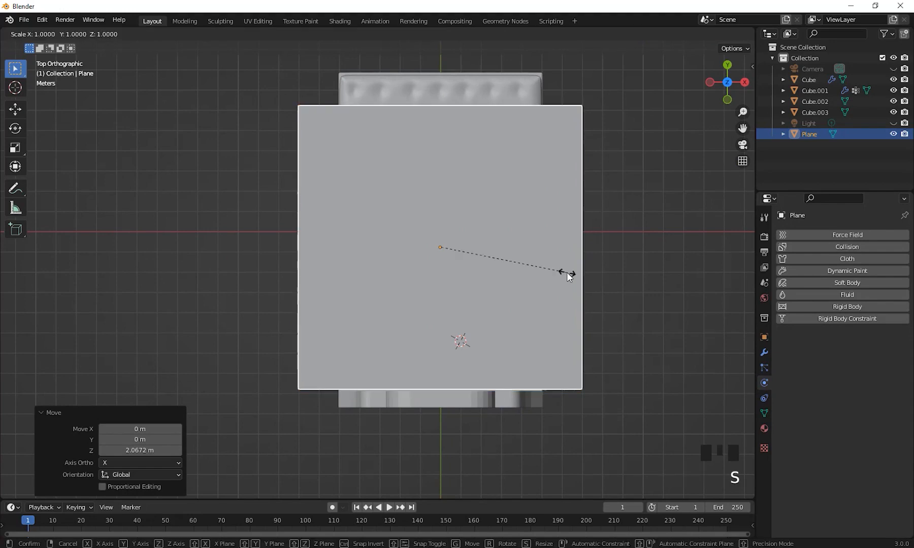
key("y")
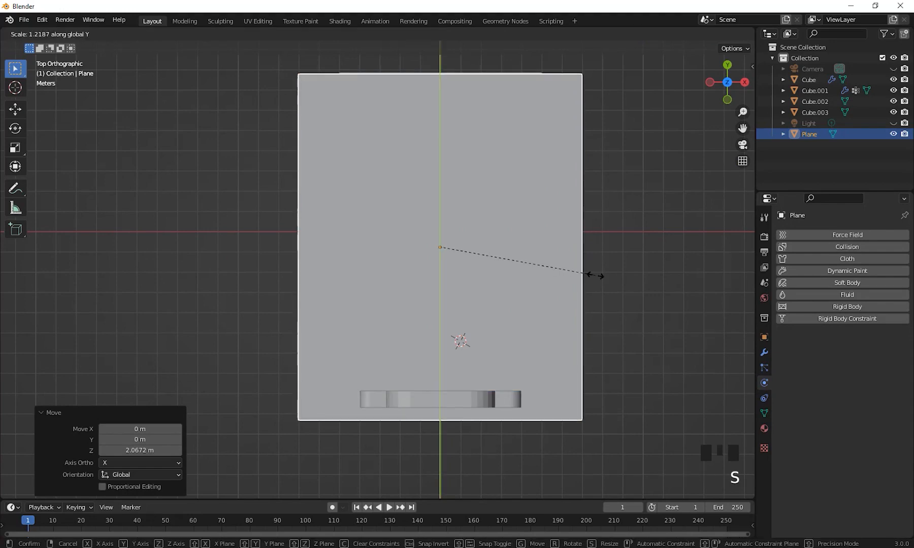
left_click(588, 273)
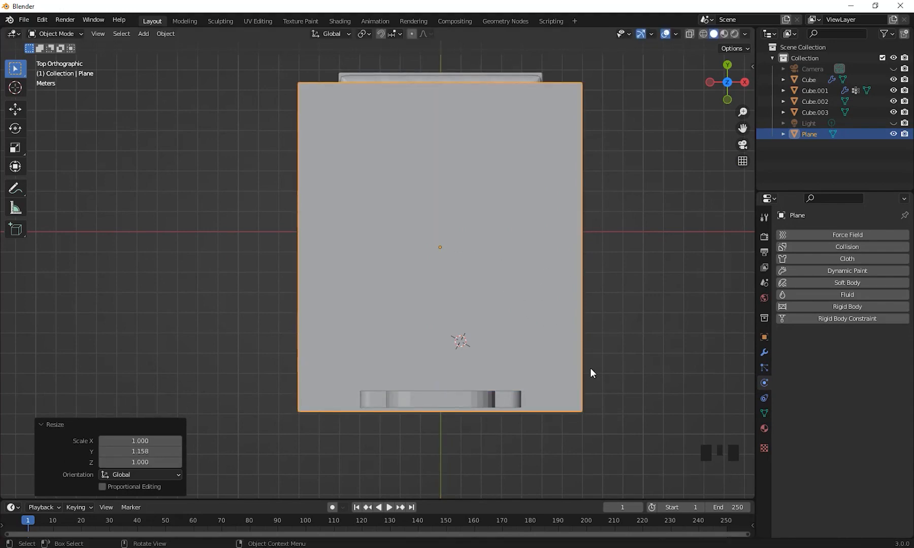
Move the plane about 1.317 m in Y towards the foot of the bed
key("g")
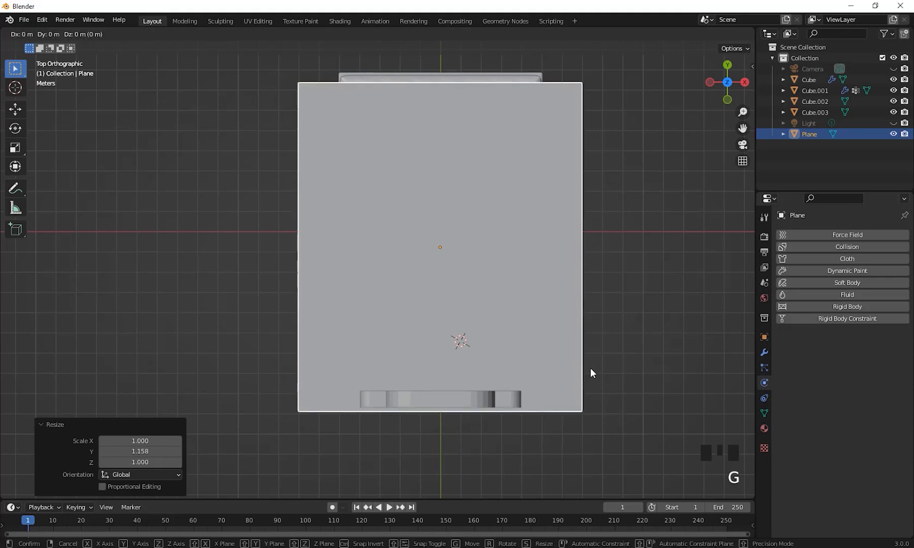
key("y")
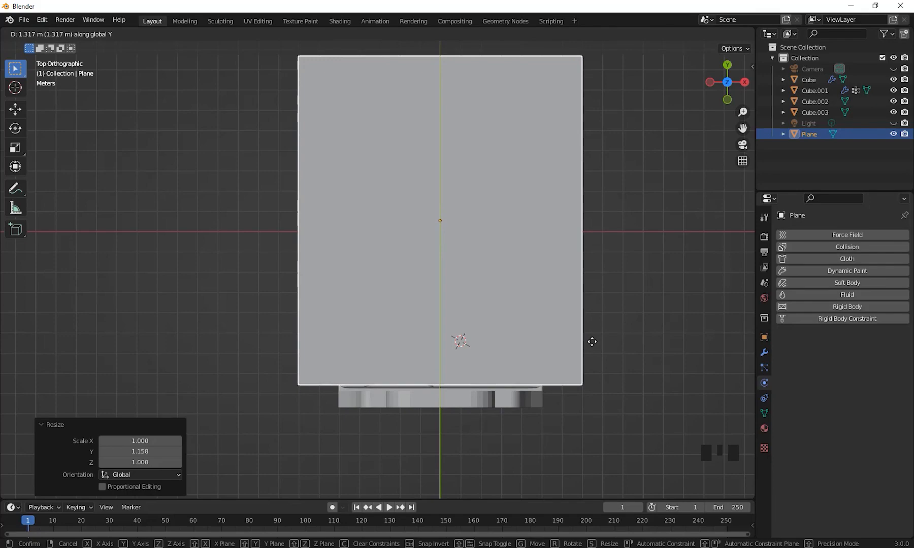
left_click(592, 342)
scroll(640, 349, "down", 2)
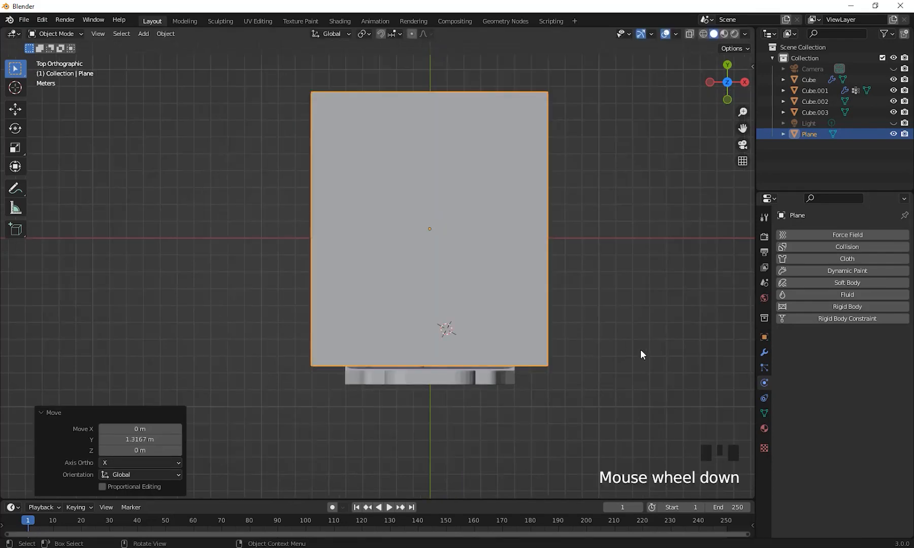
Subdivide the plane's mesh with 50 cuts in Edit Mode
middle_click_drag(640, 349, 505, 239)
middle_click_drag(588, 244, 571, 269)
mouse_move(571, 269)
middle_mouse_down("shift")
mouse_move(560, 296)
mouse_move(556, 277)
middle_mouse_up("shift")
middle_click_drag(492, 335, 426, 229, "shift")
key("Tab")
key("ctrl+r")
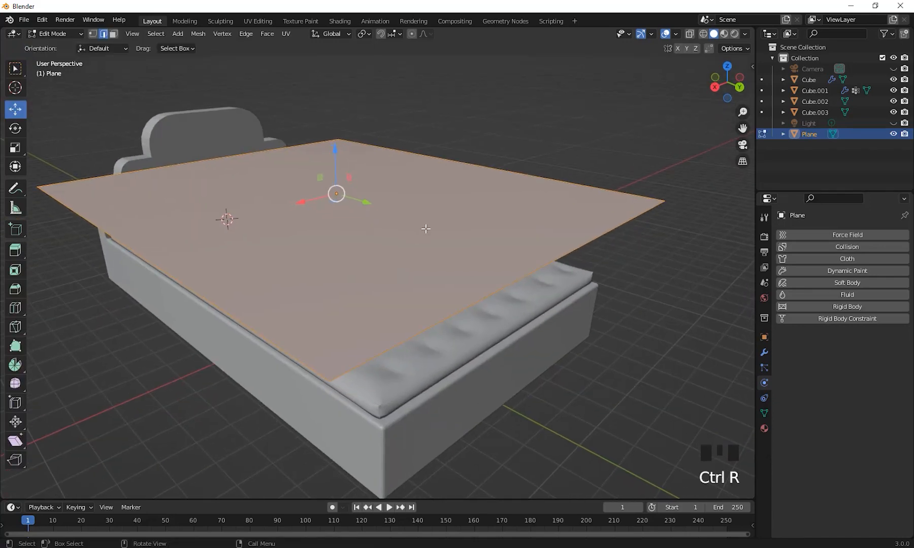
right_click(425, 229)
left_click(418, 220)
middle_click_drag(102, 422, 142, 400, "shift")
left_click(141, 417)
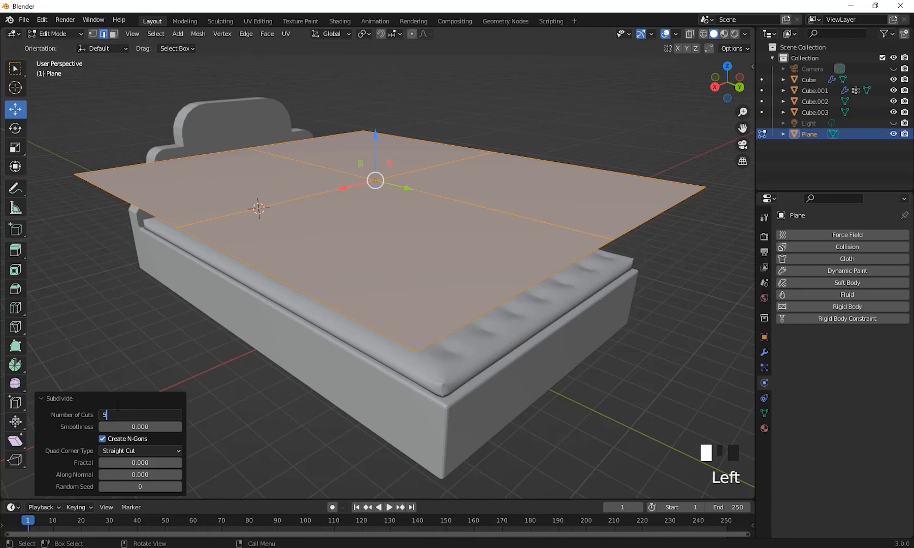
type("50")
key("Return")
Deselect the subdivided plane's geometry, check its grid density and return to Object Mode
scroll(116, 322, "down", 3)
middle_click_drag(116, 322, 142, 350, "shift")
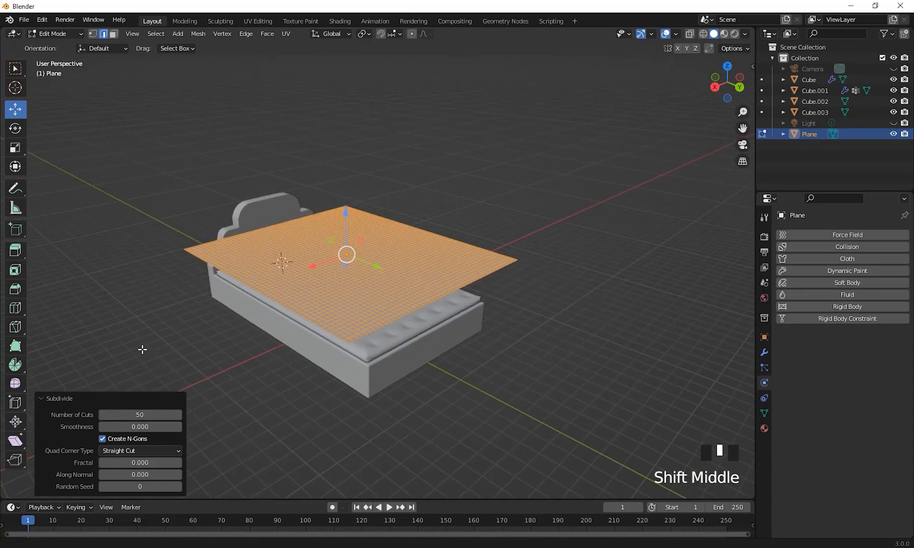
left_click(141, 415)
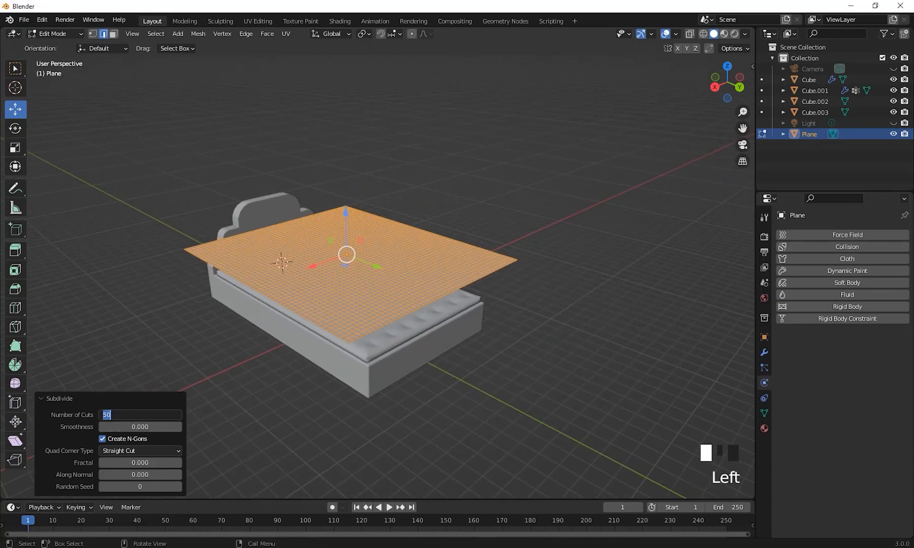
left_click(528, 391)
scroll(453, 282, "down", 2)
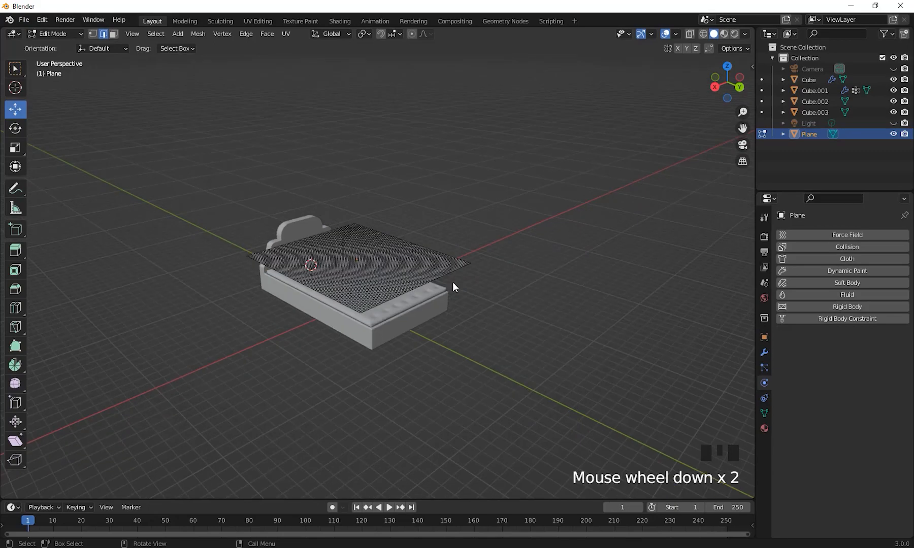
mouse_move(453, 283)
middle_mouse_down()
mouse_move(477, 274)
mouse_move(468, 278)
middle_mouse_up()
scroll(468, 277, "up", 3)
middle_click_drag(469, 277, 492, 286, "shift")
middle_click_drag(557, 304, 513, 304, "shift")
scroll(530, 316, "up", 2)
key("Tab")
scroll(506, 320, "down", 1)
scroll(505, 316, "down", 1)
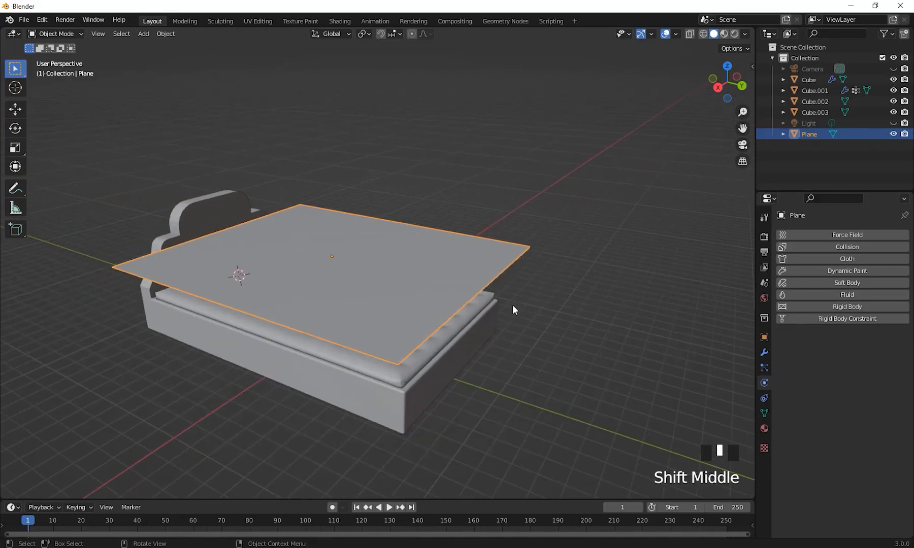
Apply all transforms to the plane
key("ctrl+a")
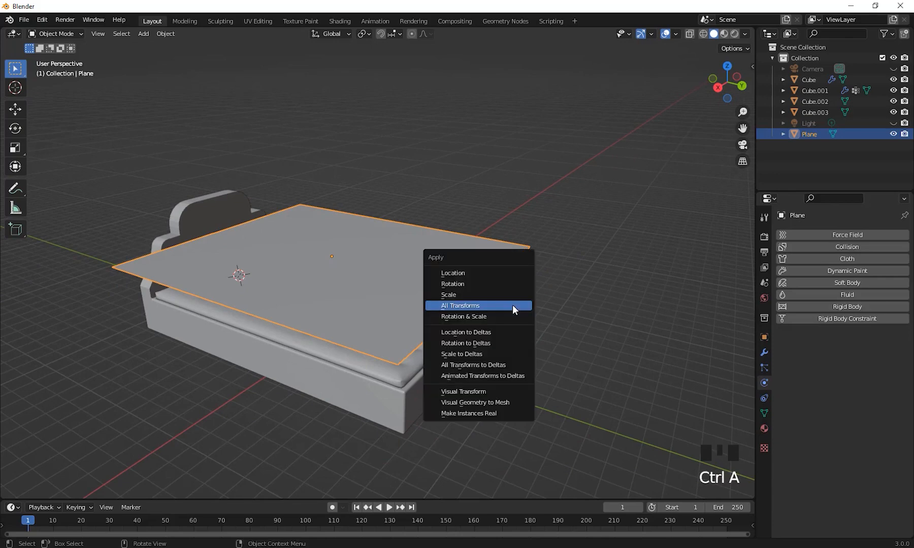
left_click(513, 307)
middle_click_drag(522, 313, 565, 325, "shift")
double_click(512, 289)
middle_click_drag(512, 290, 516, 321, "shift")
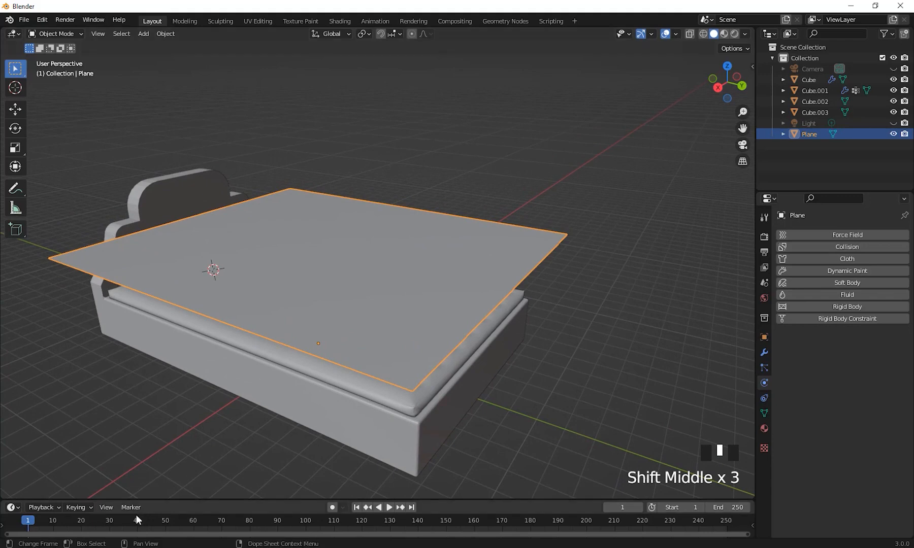
middle_click_drag(459, 325, 496, 323, "shift")
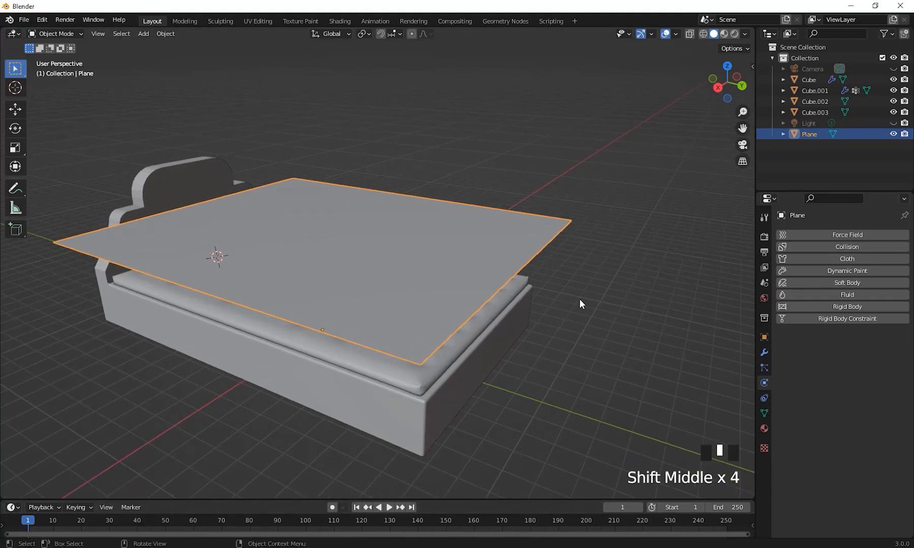
Add Cloth physics to the plane and run the simulation to frame 31 to drape it over the bed
left_click(831, 259)
mouse_move(587, 370)
middle_mouse_down("shift")
mouse_move(603, 349)
mouse_move(588, 353)
middle_mouse_up("shift")
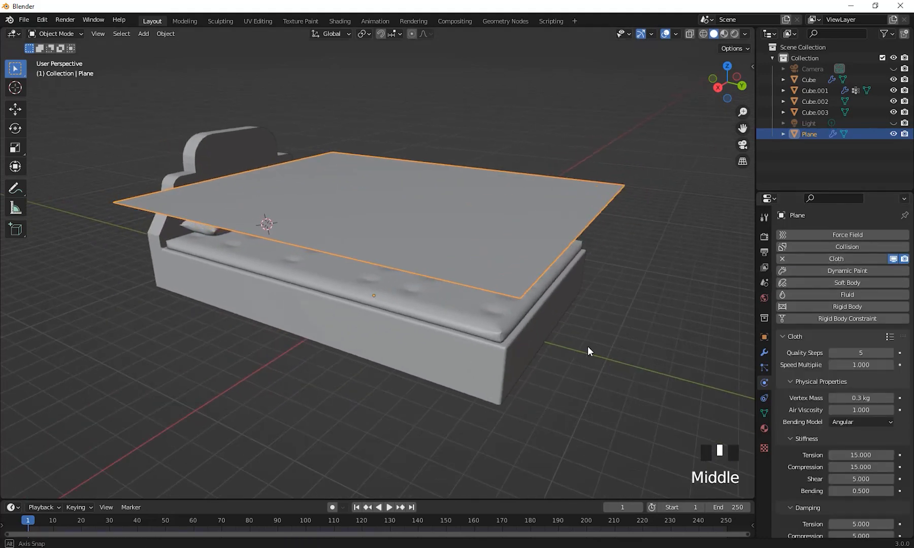
left_click(388, 507)
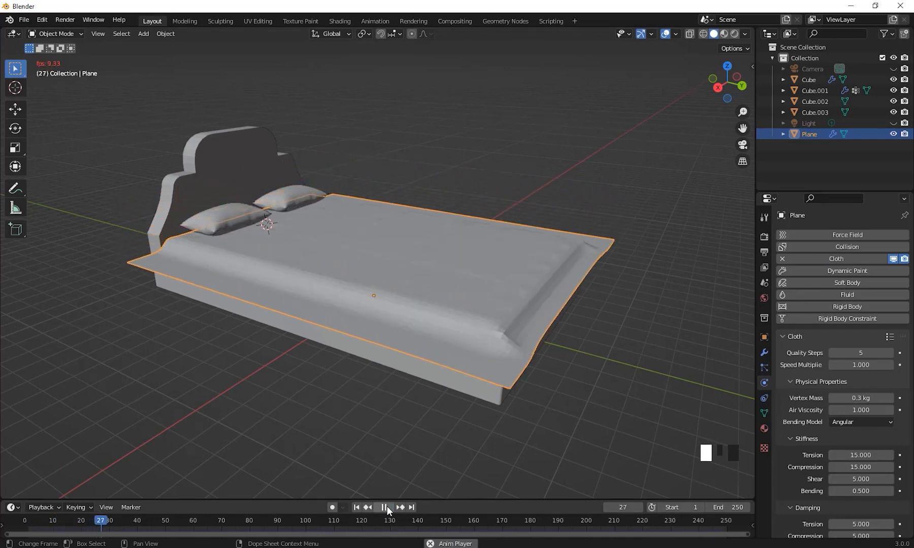
left_click(387, 507)
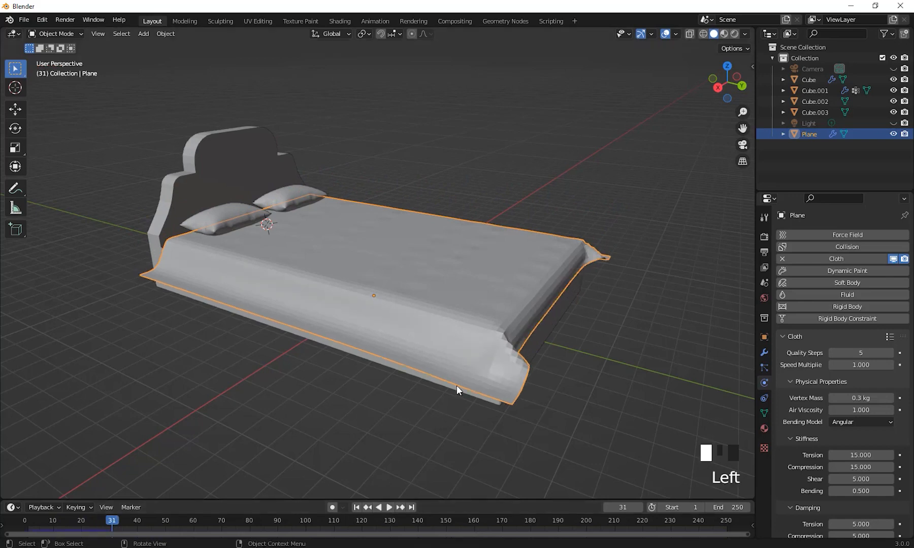
Shade the draped blanket plane smooth
left_click(473, 362)
right_click(473, 363)
left_click(473, 362)
left_click(519, 374)
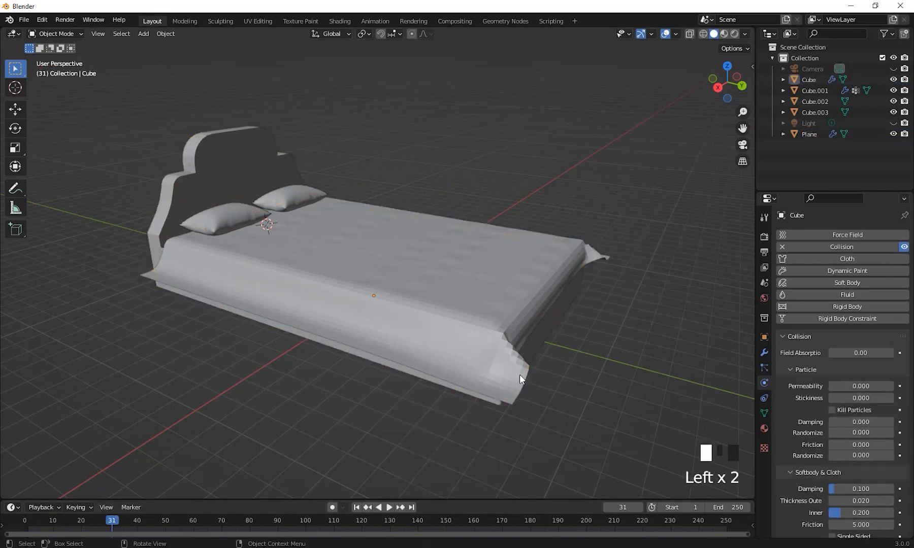
right_click(519, 374)
left_click(485, 350)
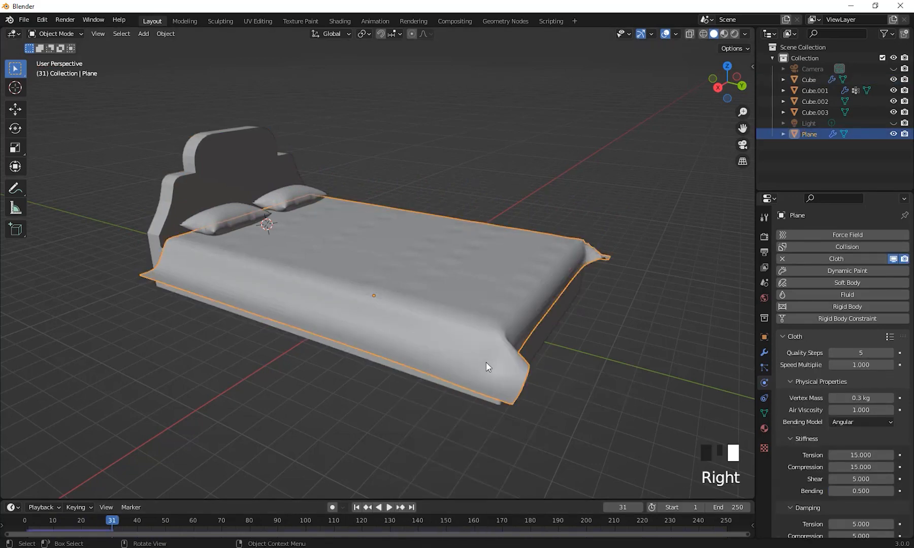
Select both pillows, with the far one active, and add Collision physics
middle_click_drag(521, 411, 577, 400)
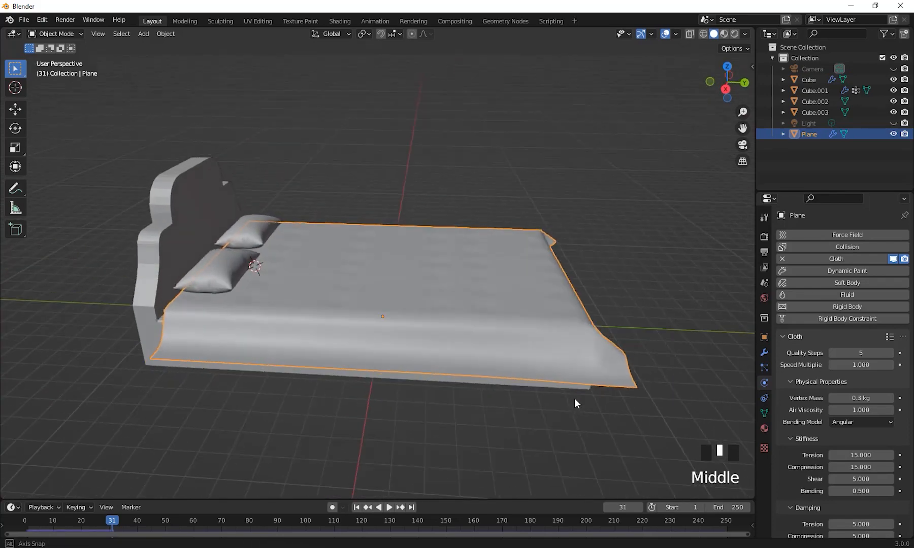
scroll(433, 399, "up", 2)
middle_click_drag(433, 399, 343, 270)
left_click(344, 272)
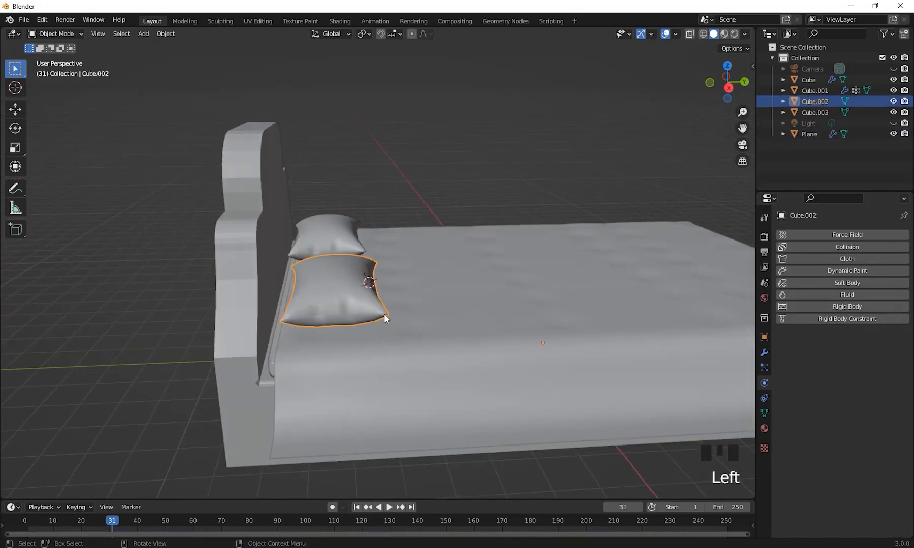
middle_click_drag(384, 313, 252, 251)
scroll(357, 310, "down", 1)
scroll(383, 336, "down", 2)
middle_click_drag(383, 336, 343, 331, "shift")
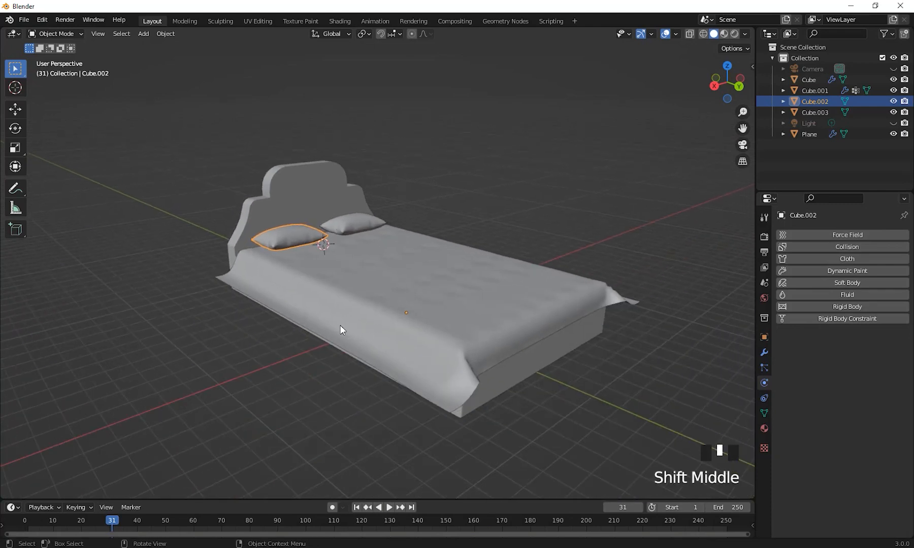
left_click(357, 221, "shift")
middle_click_drag(357, 220, 564, 334)
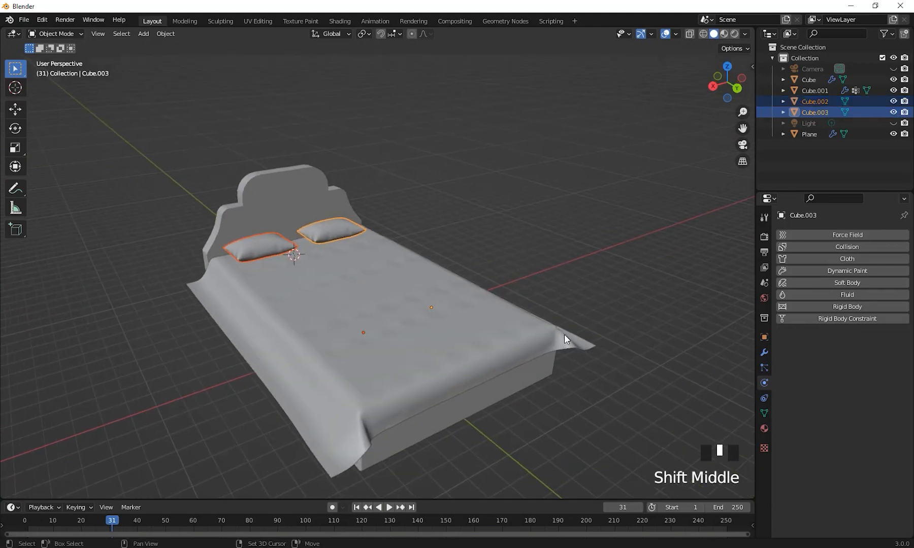
left_click(830, 249)
middle_click_drag(506, 343, 536, 293, "shift")
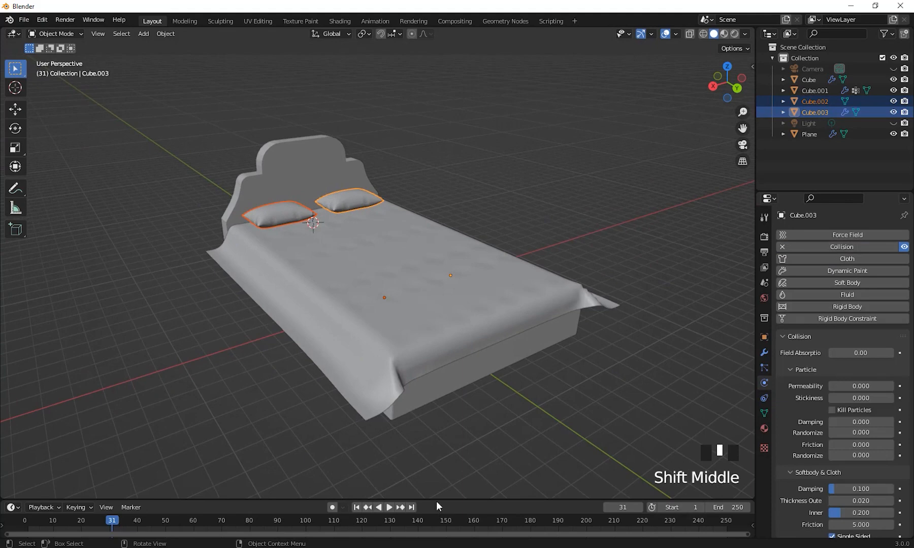
Replay the cloth simulation from the first frame to test the pillow collision, and rewind it
left_click(357, 507)
left_click(389, 506)
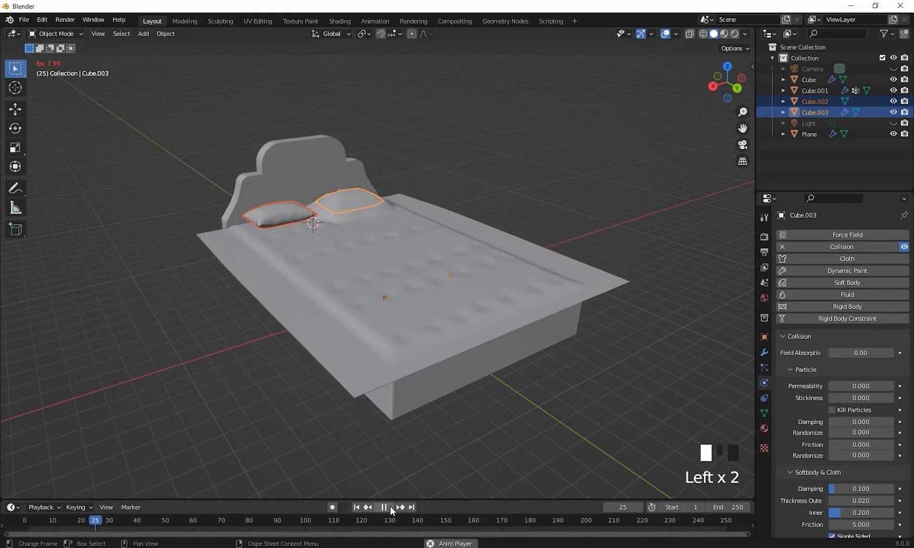
left_click(390, 506)
left_click(357, 507)
Add Collision physics to the near pillow on its own
middle_click_drag(363, 441, 330, 418, "shift")
left_click(311, 261)
left_click(312, 263)
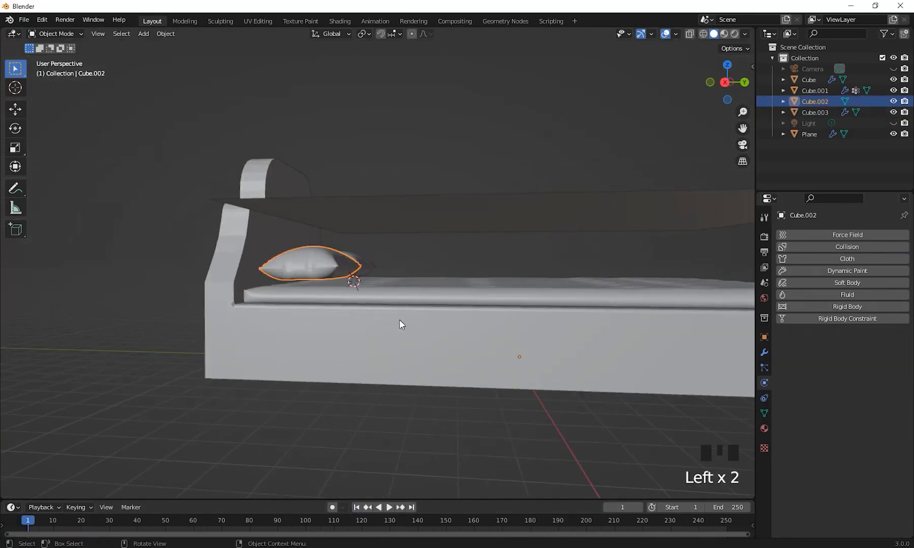
middle_click_drag(400, 320, 365, 355)
left_click(835, 248)
scroll(453, 343, "down", 2)
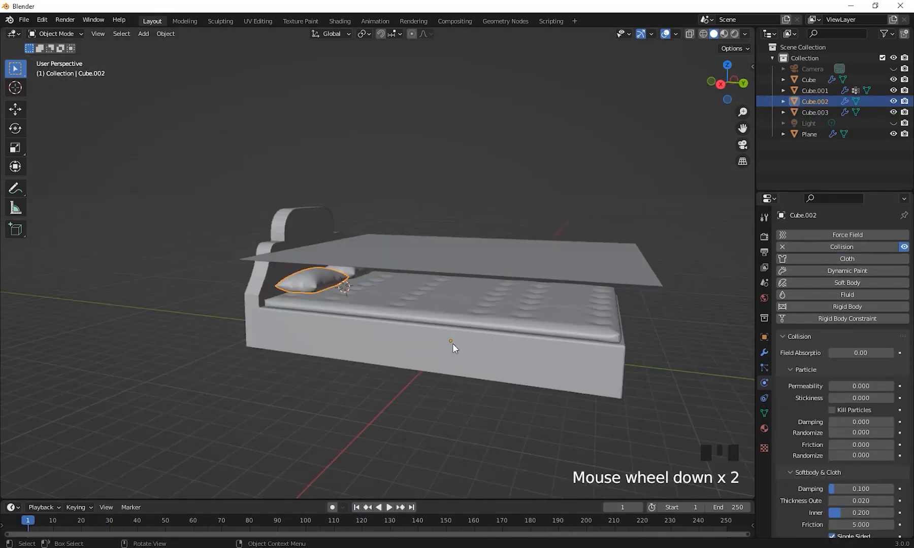
Subdivide the blanket plane's entire mesh with 1 cut and clear the selection
middle_click_drag(453, 343, 494, 367)
left_click(537, 271)
middle_click_drag(537, 271, 531, 360, "shift")
key("Tab")
scroll(530, 357, "up", 2)
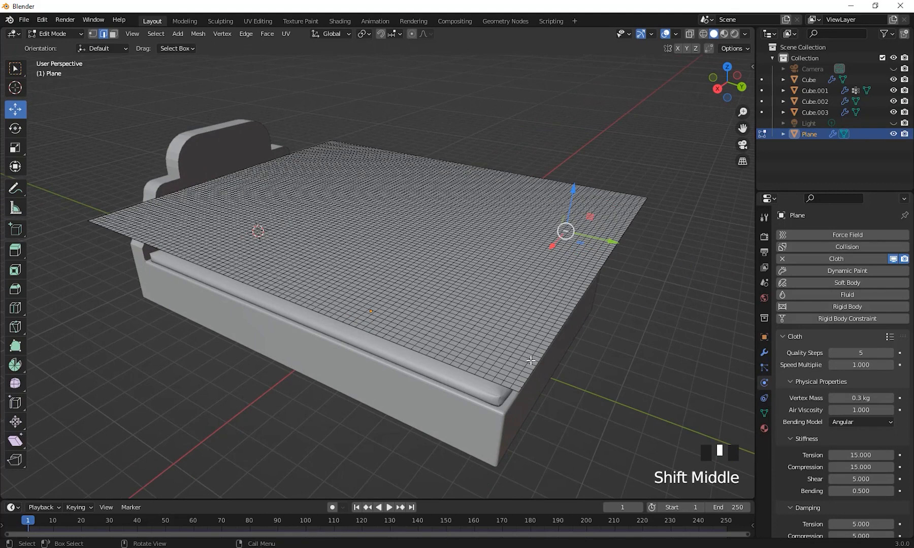
key("a")
mouse_move(531, 360)
middle_mouse_down()
mouse_move(551, 369)
mouse_move(548, 357)
middle_mouse_up()
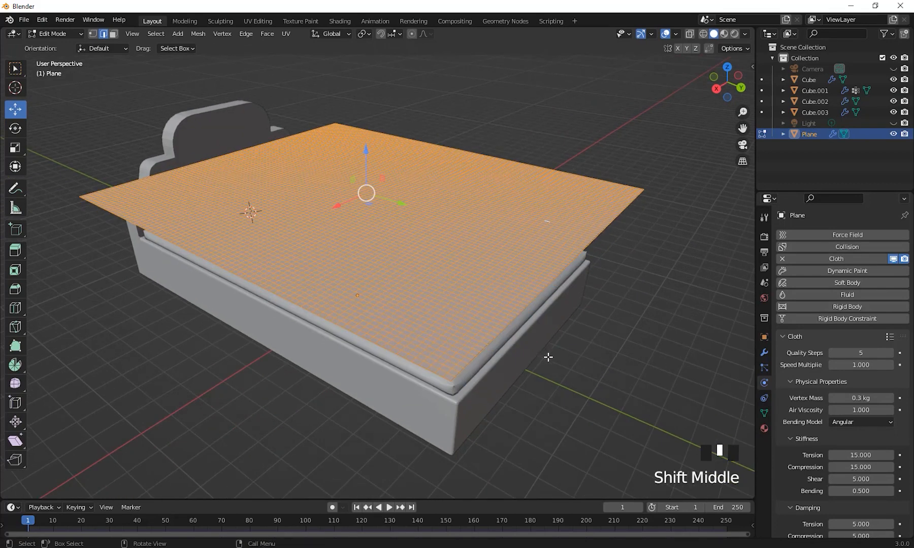
right_click(469, 267)
left_click(452, 218)
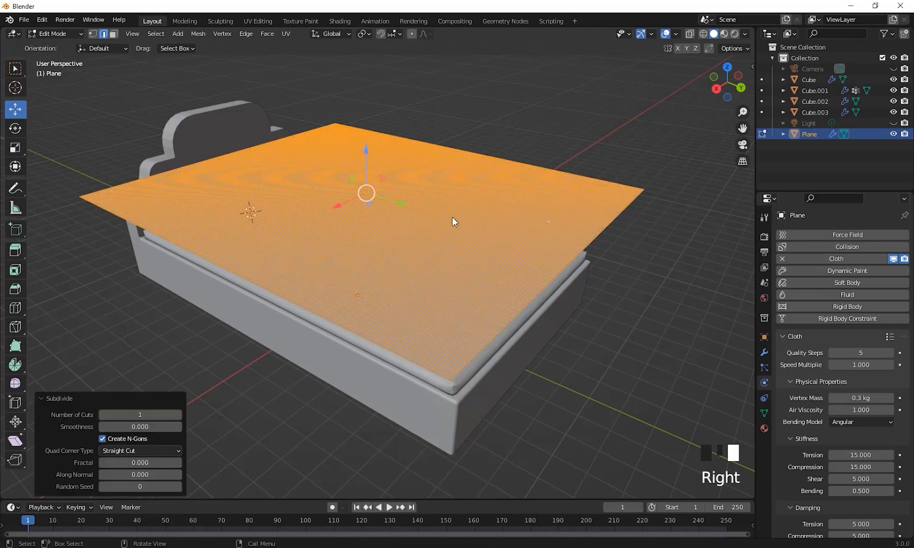
middle_click_drag(559, 390, 548, 365, "shift")
left_click(549, 365)
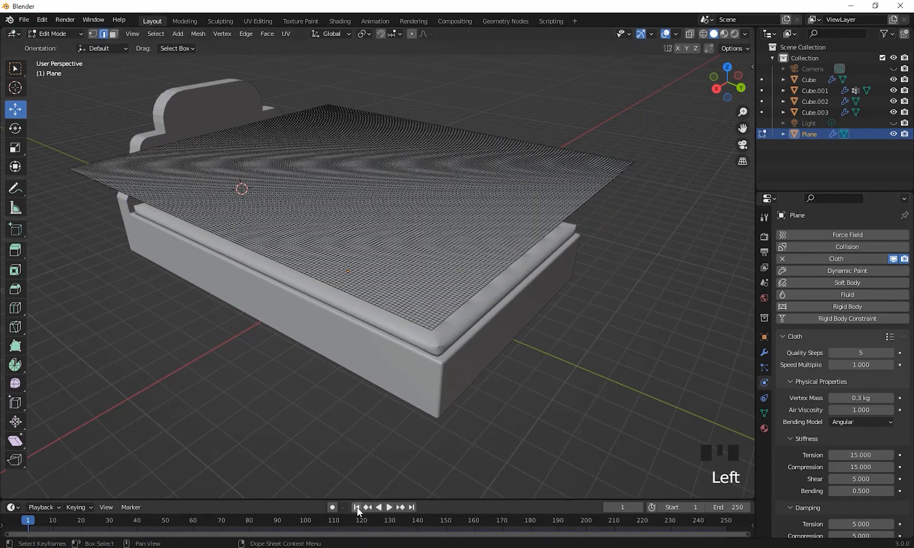
left_click(388, 507)
scroll(479, 408, "down", 3)
middle_click_drag(480, 408, 465, 429, "shift")
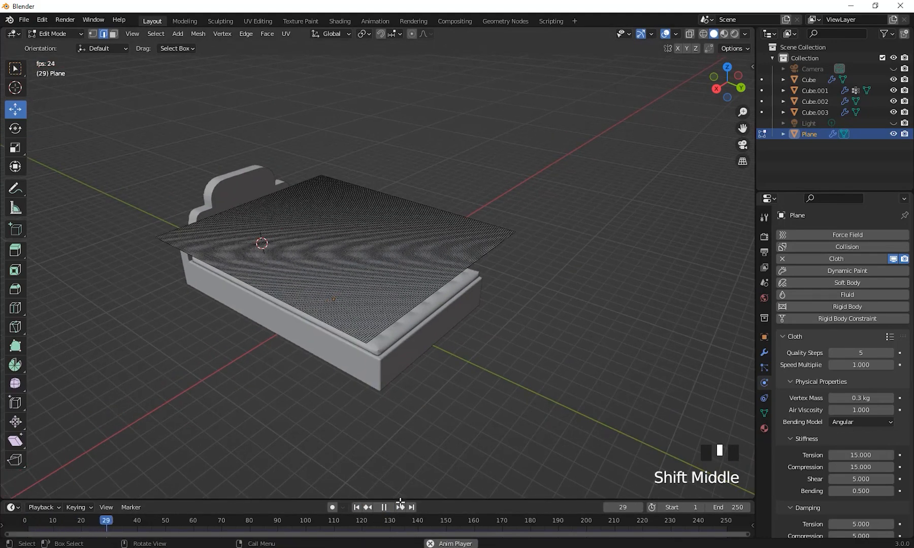
left_click(384, 508)
left_click(357, 507)
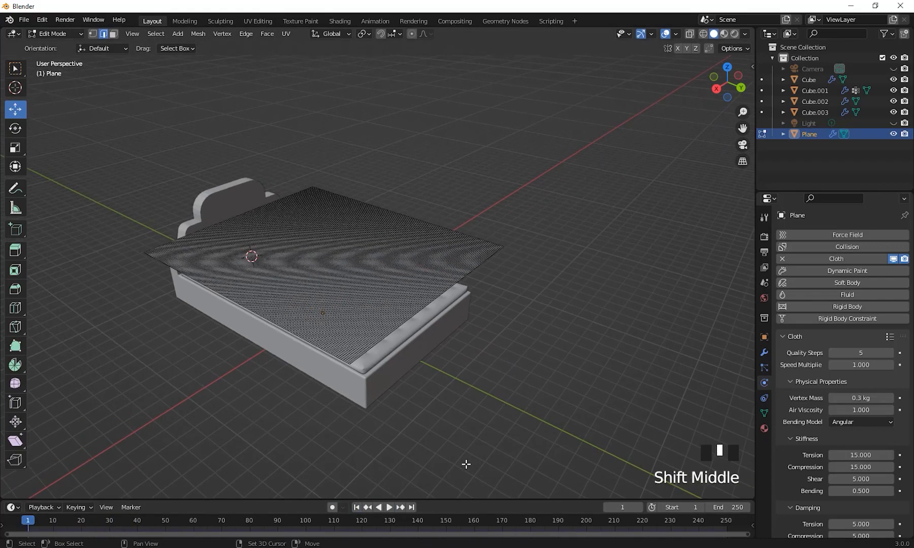
Return to Object Mode, run the cloth simulation to frame 43 and inspect the blanket's folded corners
middle_click_drag(466, 464, 434, 474)
key("Tab")
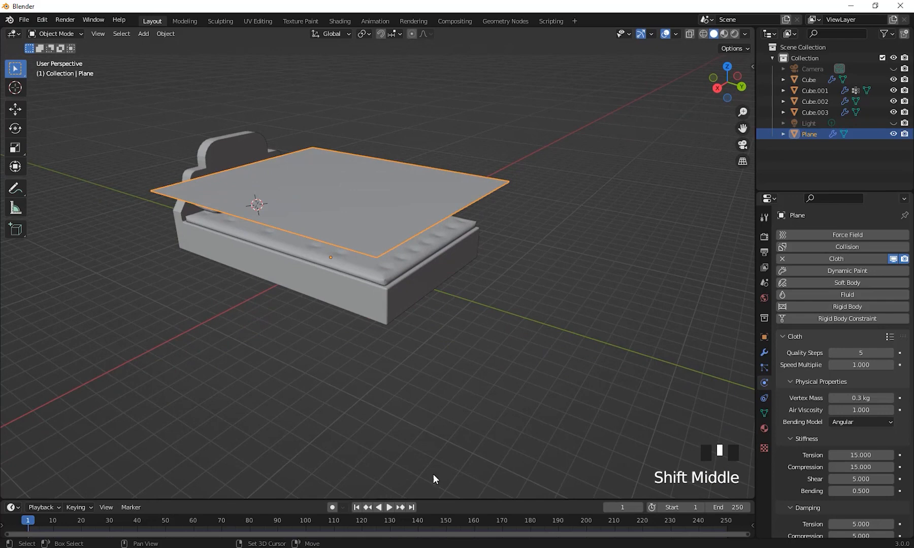
left_click(389, 508)
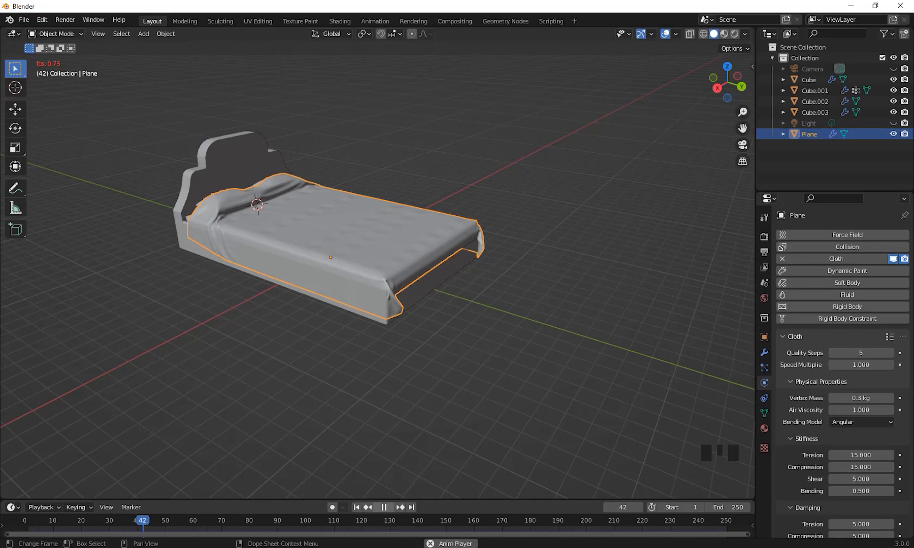
left_click(384, 508)
middle_click_drag(384, 305, 415, 369)
scroll(422, 321, "up", 4)
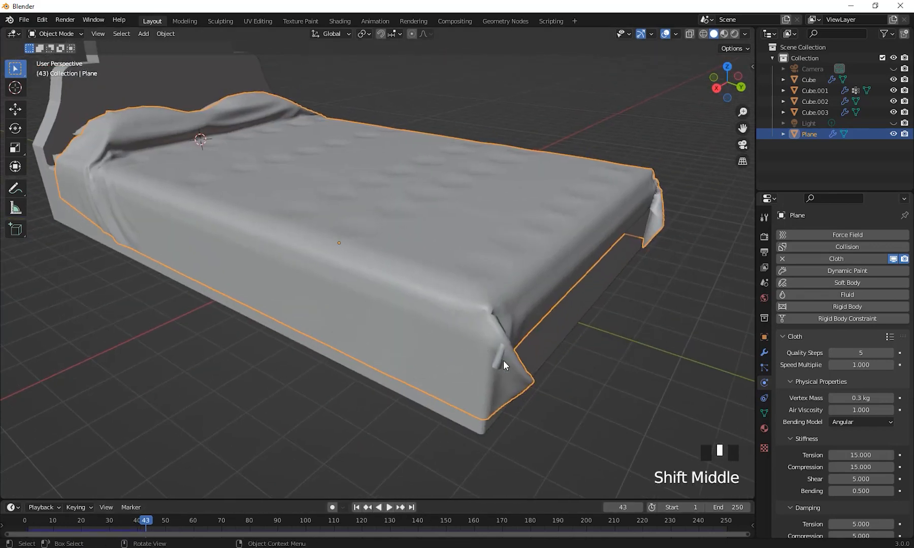
middle_click_drag(503, 361, 370, 515, "shift")
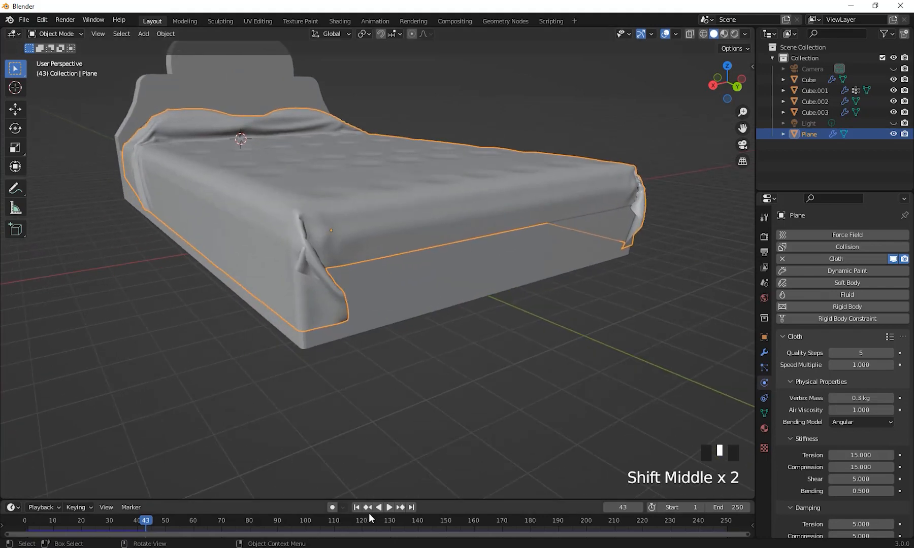
Rewind the simulation to the first frame with the blanket plane selected
left_click(356, 503)
middle_click_drag(423, 404, 485, 359, "shift")
left_click(544, 255)
middle_click_drag(544, 255, 533, 355, "shift")
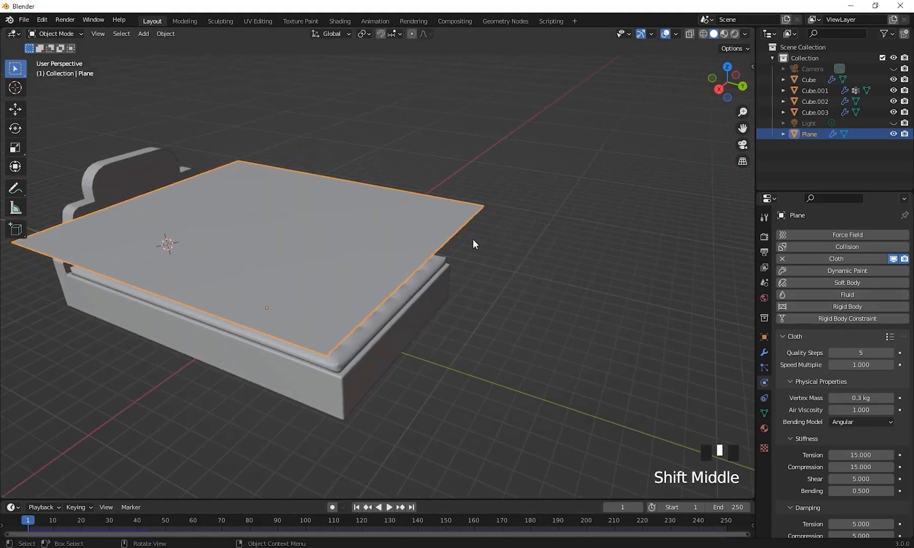
middle_click_drag(473, 239, 528, 273, "shift")
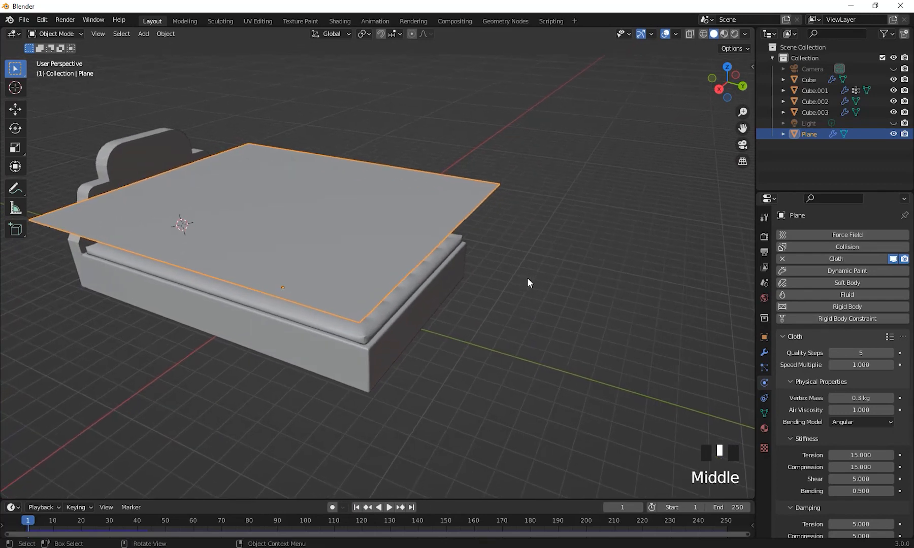
Enable Self Collisions in the blanket's cloth collision settings
scroll(789, 448, "down", 14)
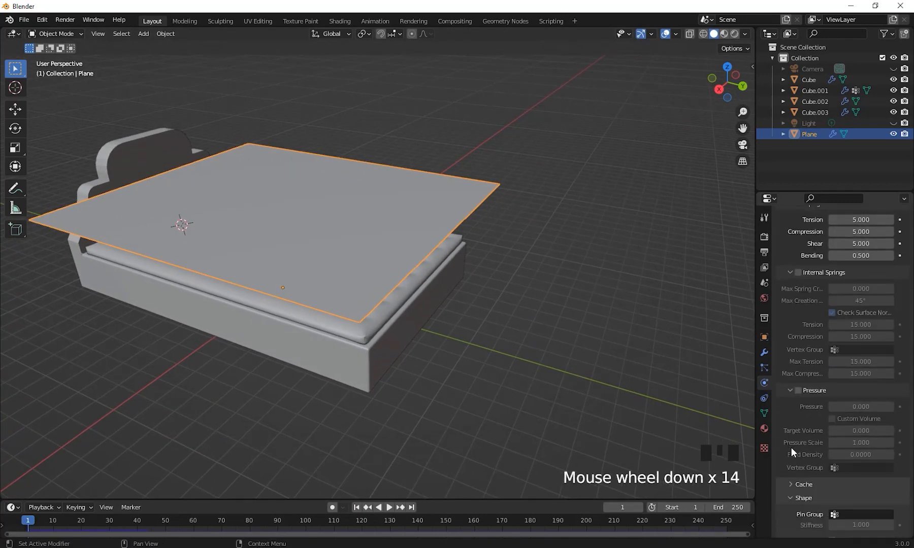
scroll(791, 447, "down", 3)
scroll(806, 436, "down", 4)
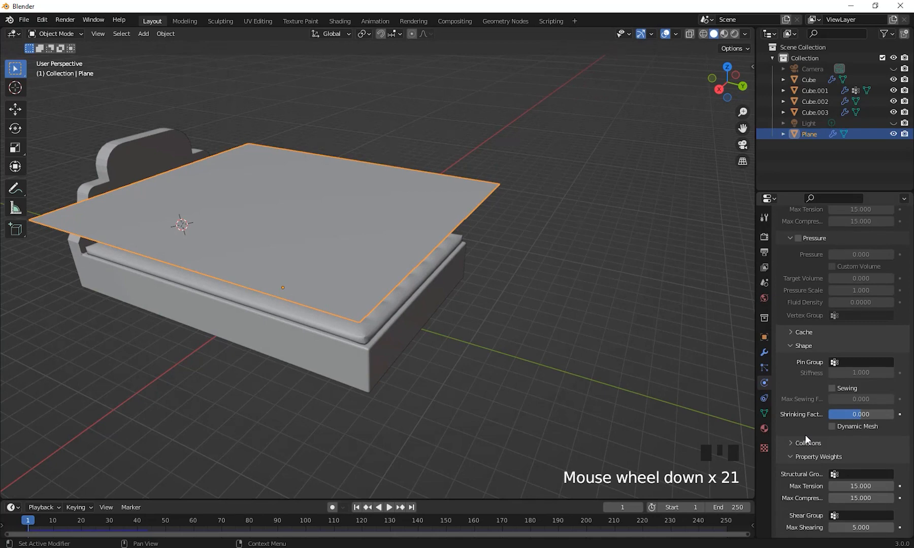
scroll(804, 435, "down", 4)
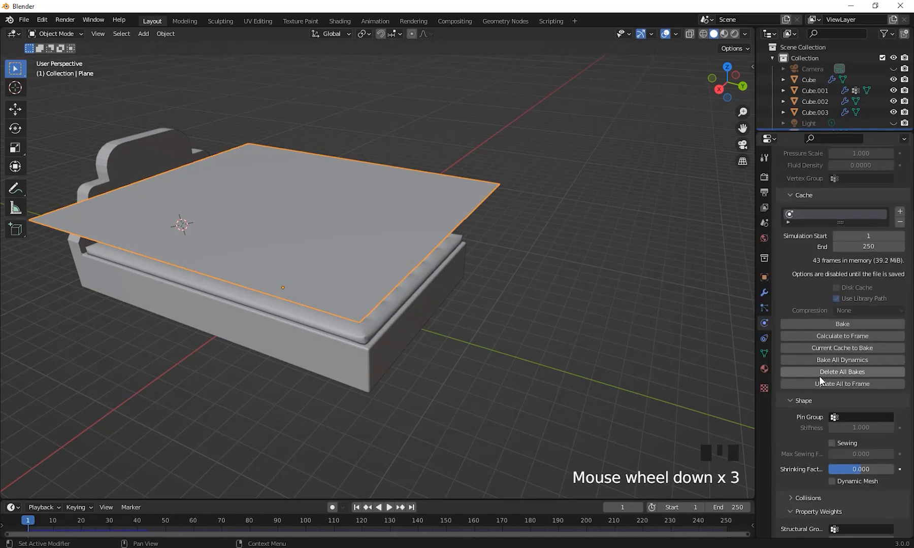
scroll(819, 377, "down", 6)
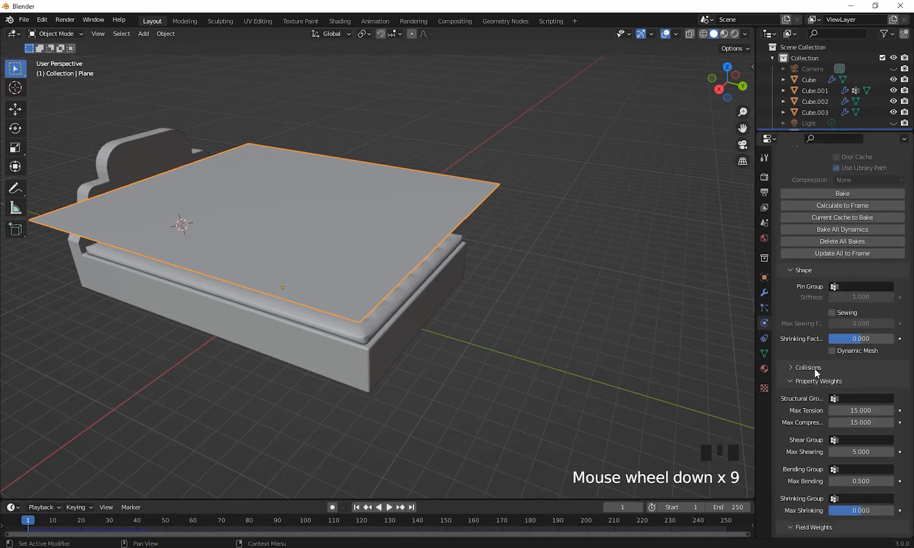
left_click(815, 368)
scroll(835, 376, "down", 2)
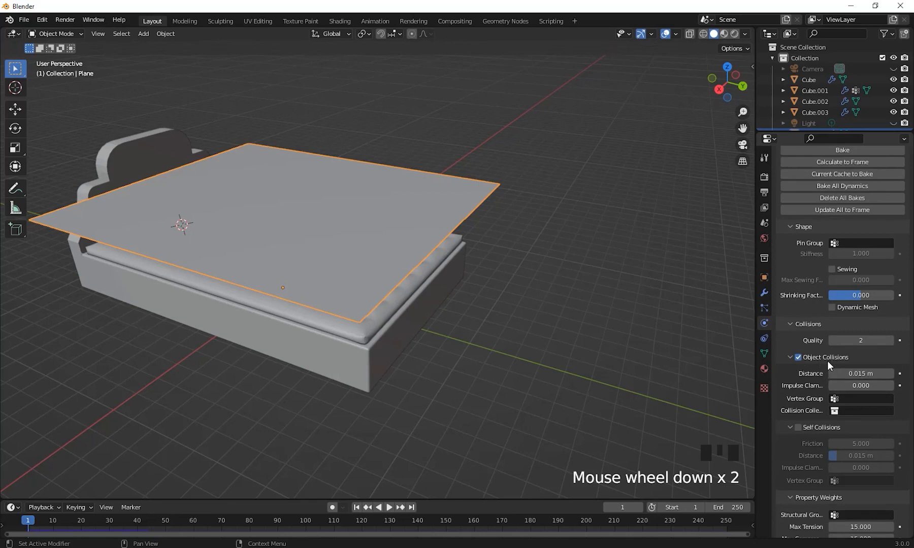
scroll(799, 386, "down", 2)
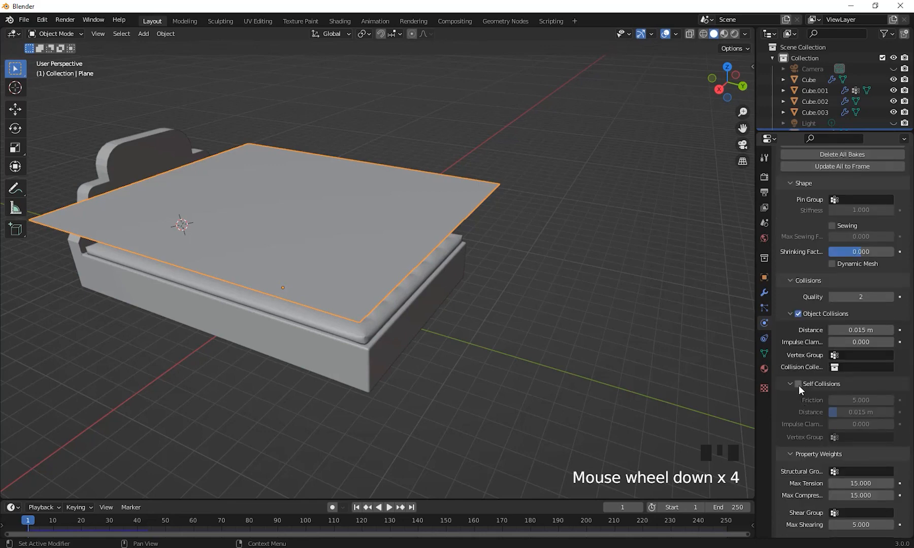
left_click(798, 384)
mouse_move(713, 382)
middle_mouse_down()
mouse_move(689, 392)
mouse_move(701, 382)
mouse_move(696, 390)
middle_mouse_up()
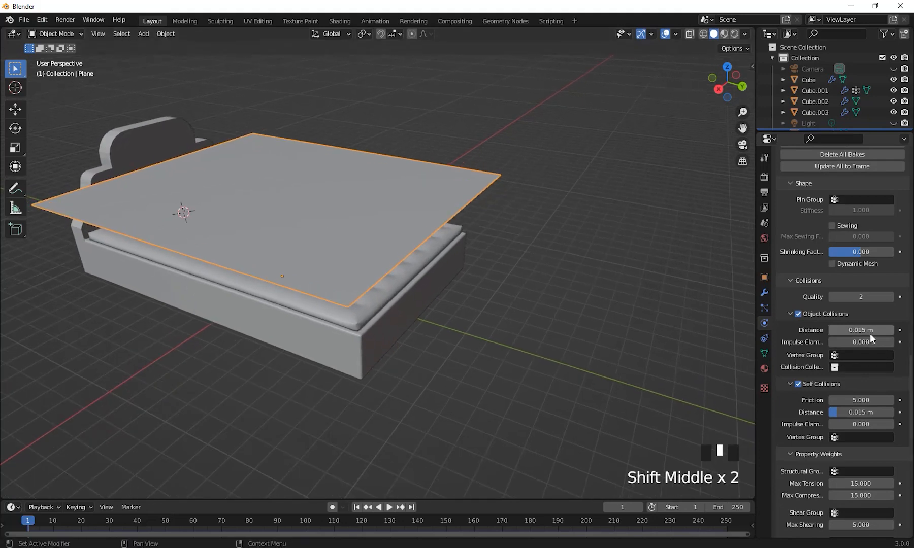
middle_click_drag(706, 355, 711, 351, "shift")
left_click(861, 297)
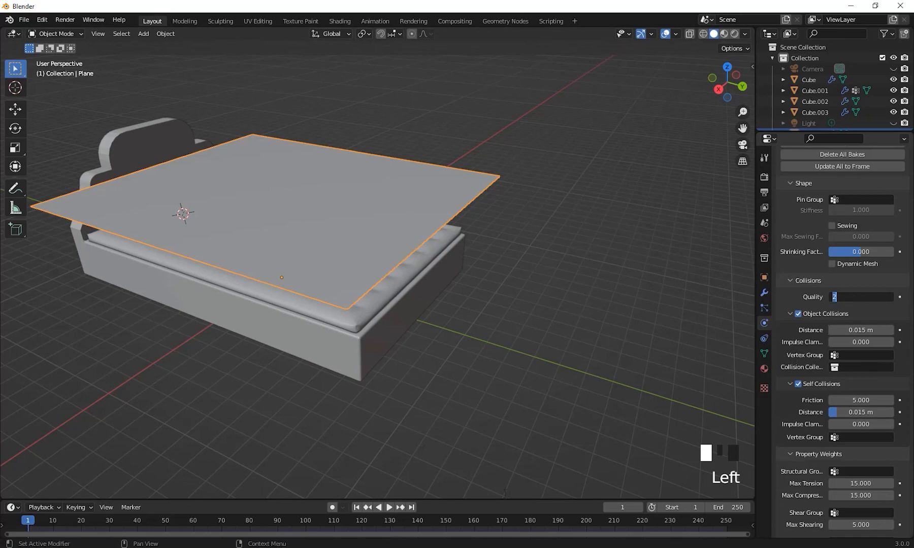
Run the cloth simulation from the first frame to about frame 64 and deselect the blanket
left_click(357, 507)
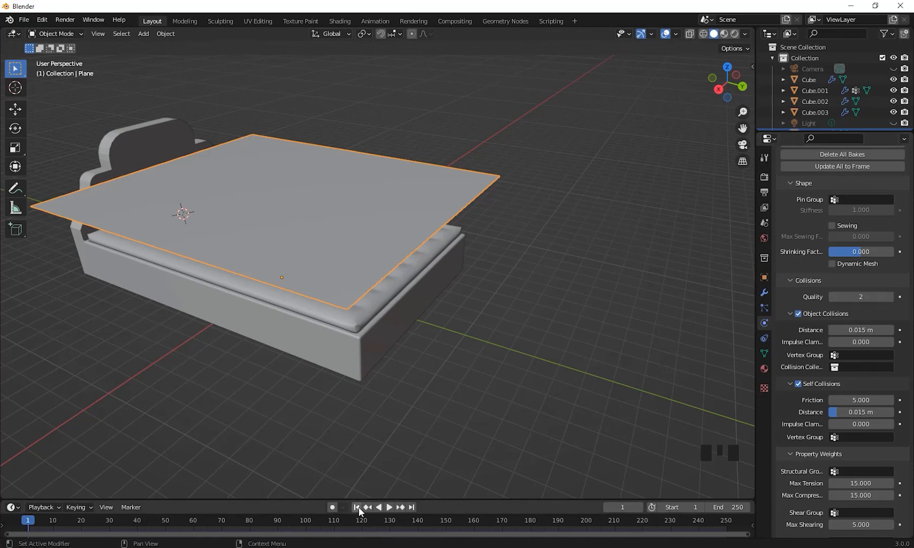
left_click(389, 507)
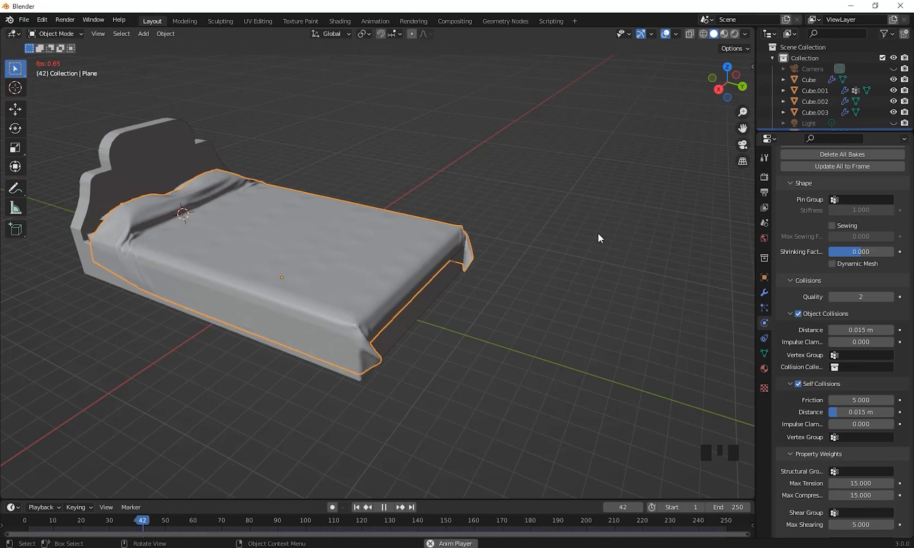
middle_click_drag(598, 237, 598, 234)
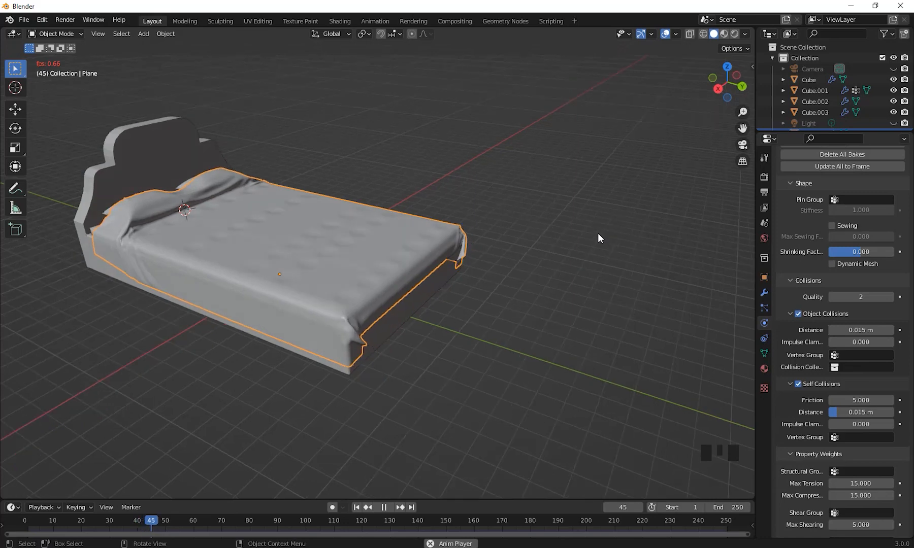
middle_click(661, 385)
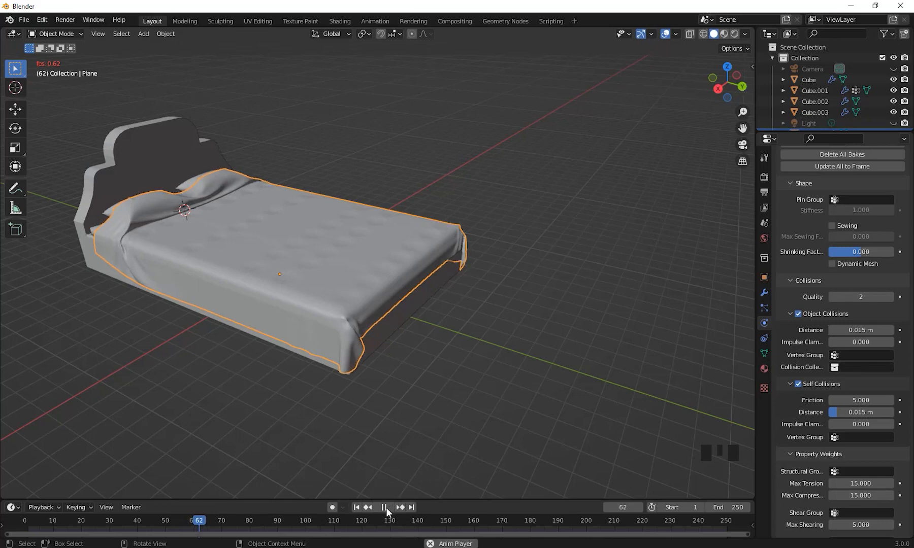
left_click(466, 447)
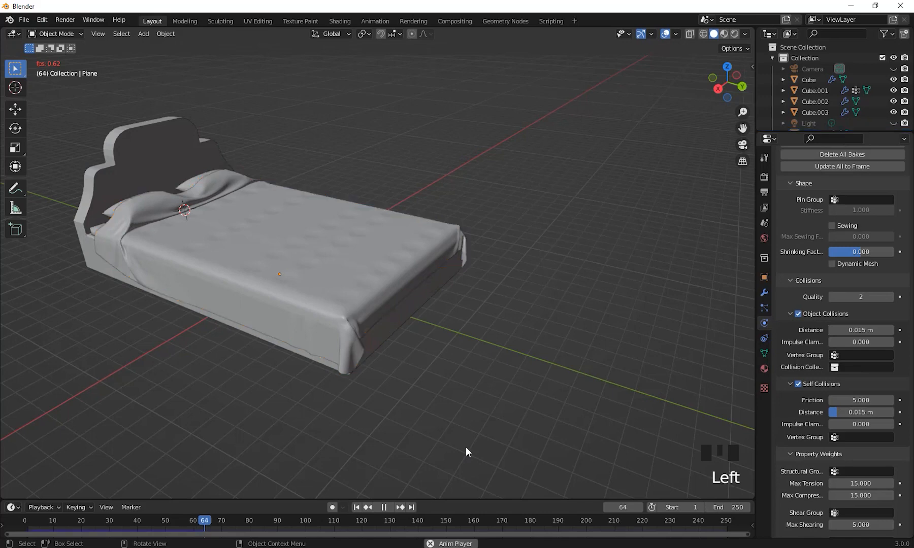